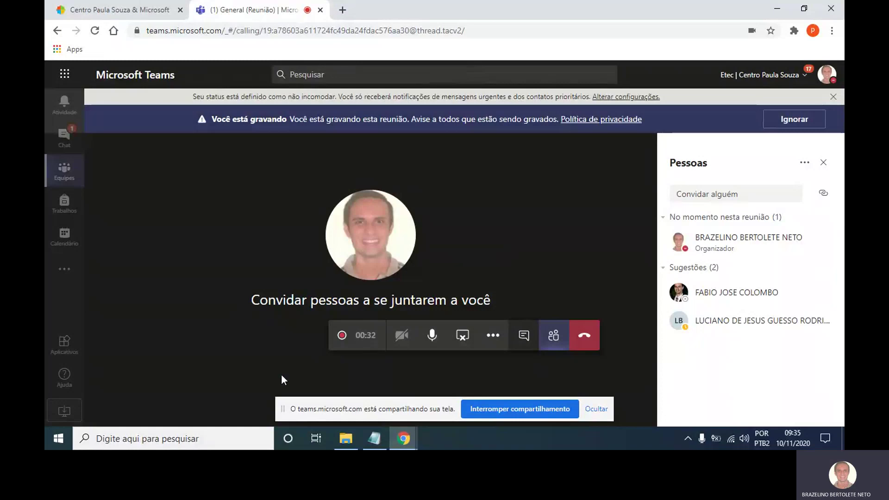
Search the taskbar for 'word' and launch Word 2013 from the results.
{"action": "left_click", "coordinate": [216, 440]}
{"action": "type", "text": "wor"}
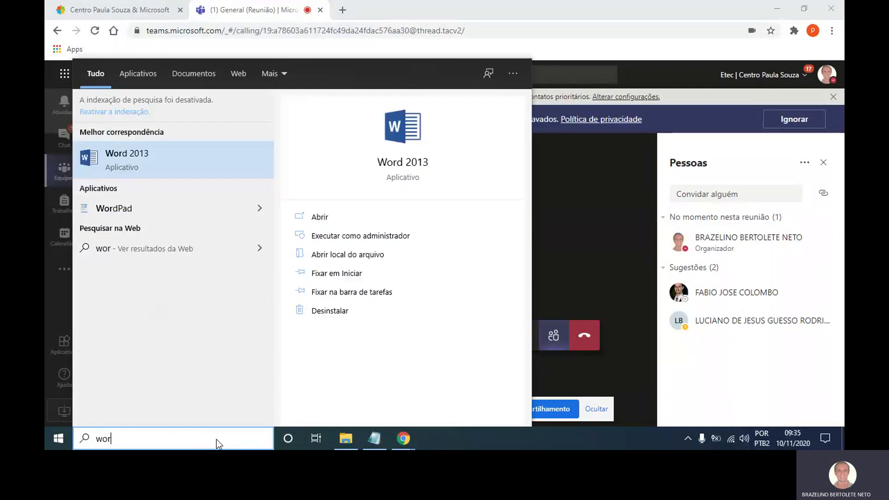
{"action": "type", "text": "d"}
{"action": "left_click", "coordinate": [209, 167]}
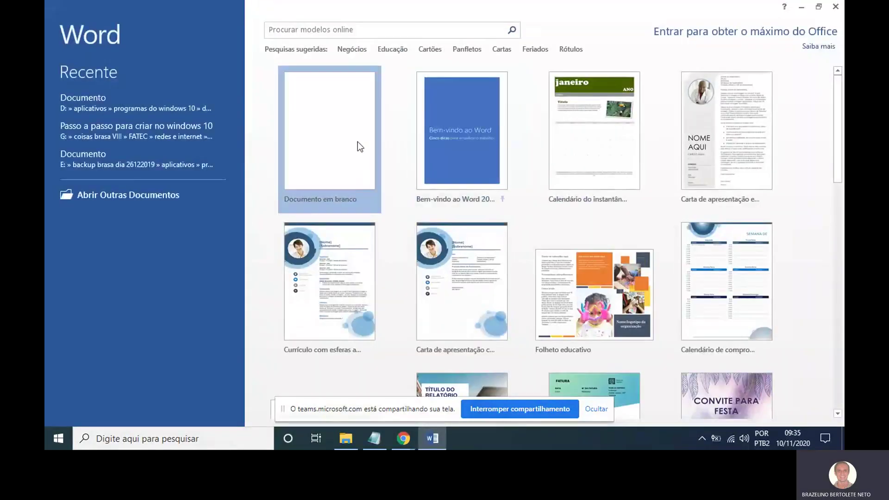
Create a new blank document ('Documento em branco') from Word's start screen.
{"action": "left_click", "coordinate": [358, 141]}
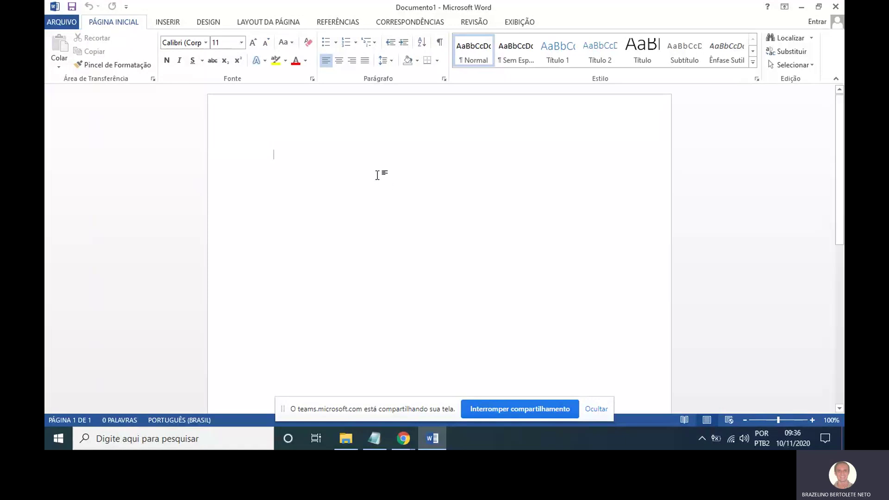
Type a long line of repeated x characters at the top of the page.
{"action": "type", "text": "xxxxxxxxxxxxxxxxxxxxxxxxxxxxxxxxxxxxxxxxxxxxxxxxxxxxxxxxxx"}
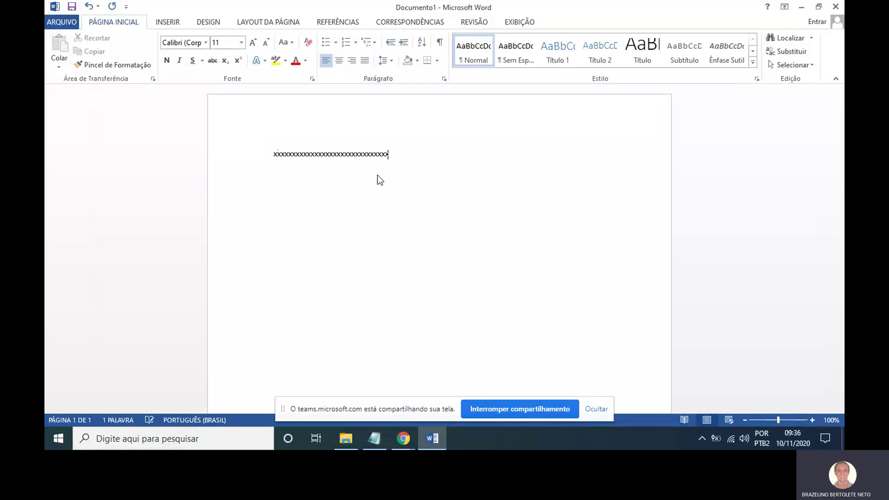
{"action": "type", "text": "xxxxxxxxxxxxxxxxxxxxxxxxxxxxxxxxxxxxxxxxxxxxxxxxxxxxxxxxxxxxxxxxxxxxxxxxxxxxxxxxxxxxxxxx"}
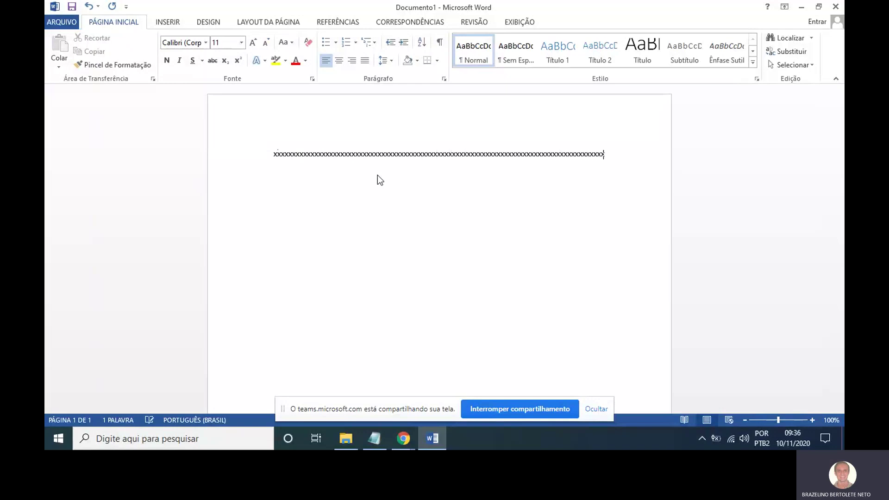
{"action": "type", "text": "xxxxxxxxxxxxxxxxxxxxxxxxxxxxxxxxxxxxxxxxx"}
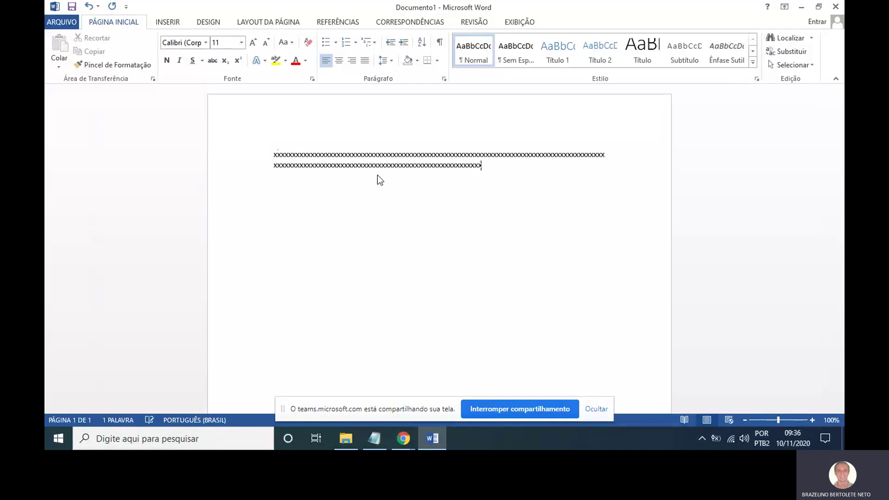
{"action": "type", "text": "xxxxxxxxxxxxxxxxxxxxxxxxxxxxxxxxxxxxxxxxxxxxxxxxxxxxxxxxxx"}
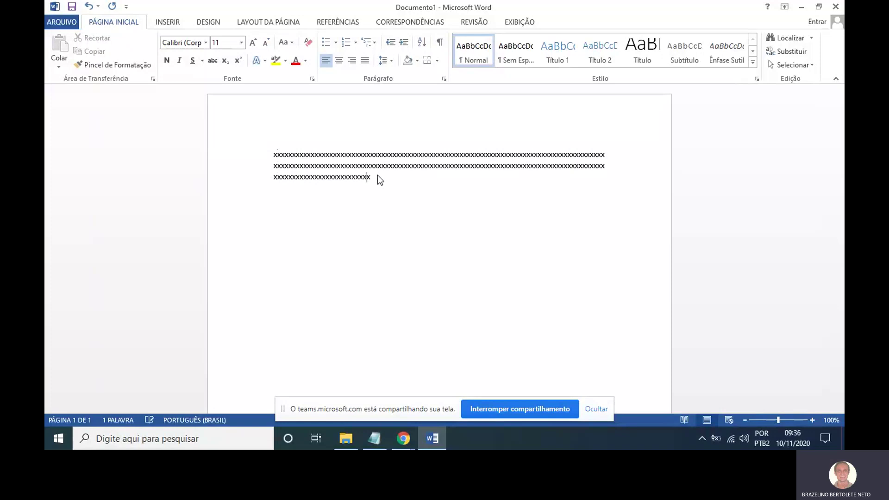
{"action": "type", "text": "xxxxxxxxxxxxxxxxxxxxx"}
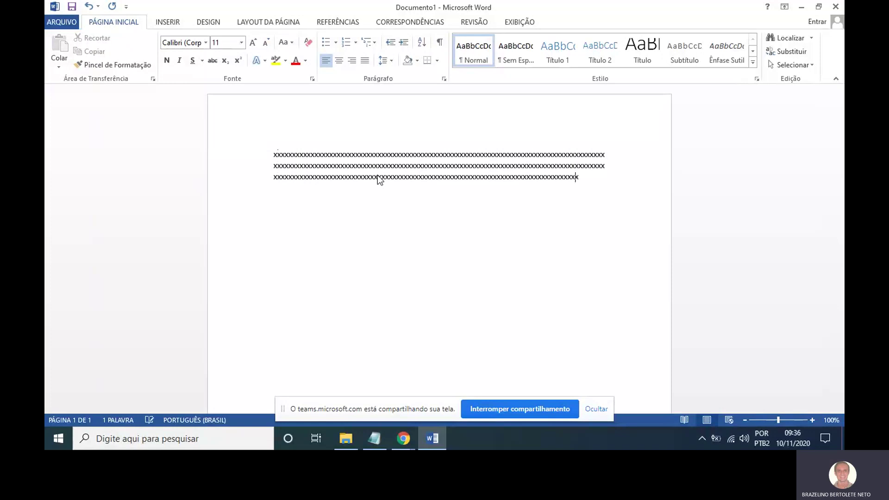
{"action": "type", "text": "yy"}
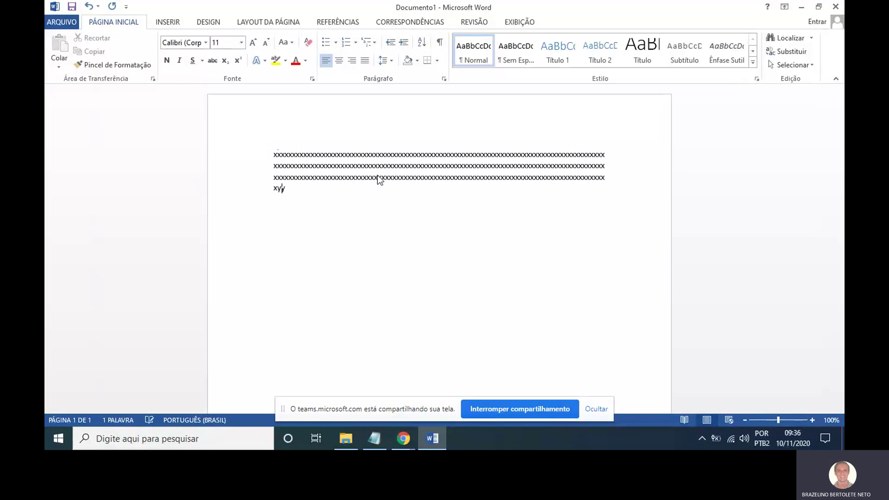
{"action": "type", "text": "yyyyyyyyyyyyyyyyyyyyyyyyyyyyyyyyyyyyyyyyyyyyyyyyyyyyyyyyyyy"}
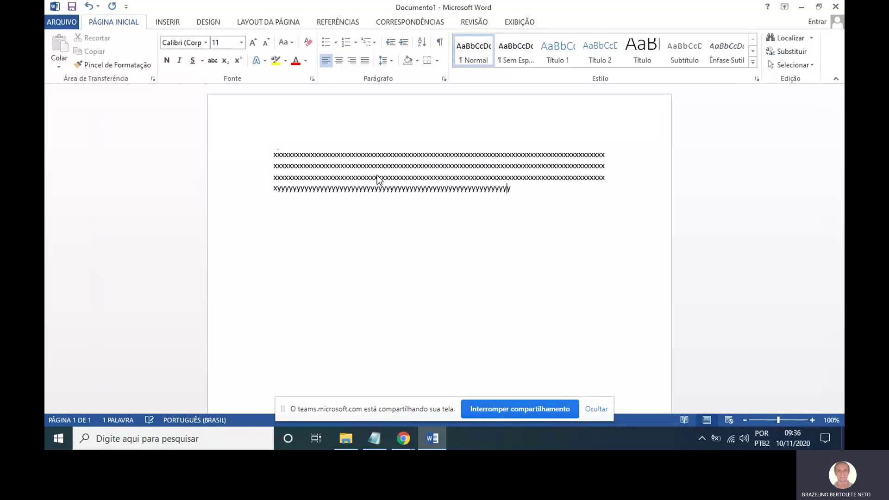
{"action": "type", "text": "yyyyyyyyyyyyyyyyyyyyyyyyyyyyyyyyyyyyyyyyyyyyyyyyyyyyyyyyyyyyyyyyyyyyyyyyyyyyyyyyyyyyyyyyyyyyyyyyyyyyyyyyyyyyyyyyyyyyyyyyyyyyyyyyyyyyyyyyyyyy"}
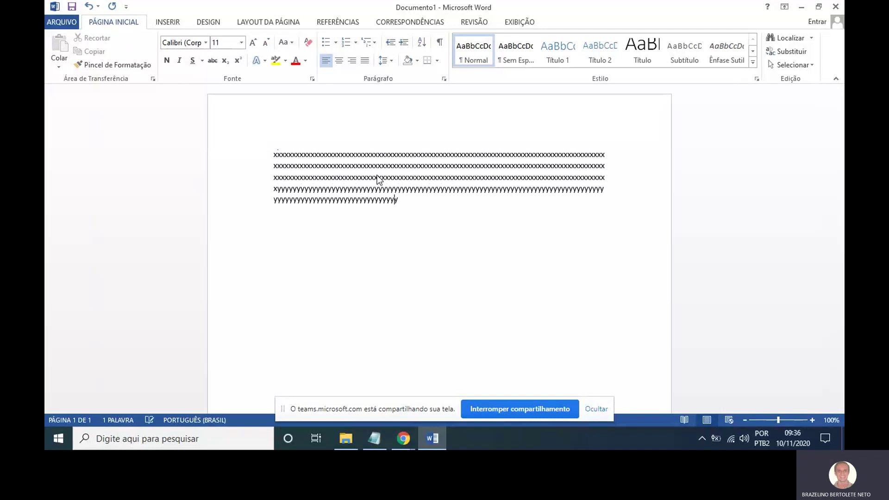
{"action": "type", "text": "yyyy"}
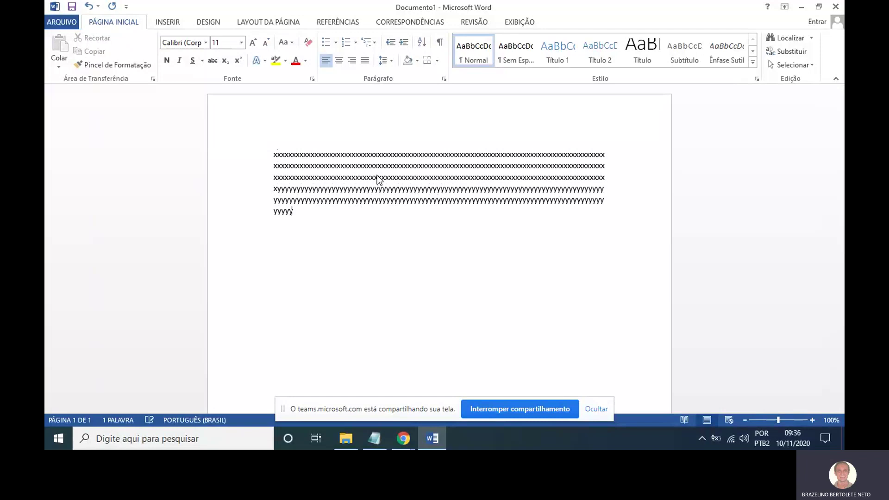
{"action": "type", "text": "yyyyyyyyyyyyyyyyyyyyyyyyyyyyyyyyyyyyyyyyyyyyy"}
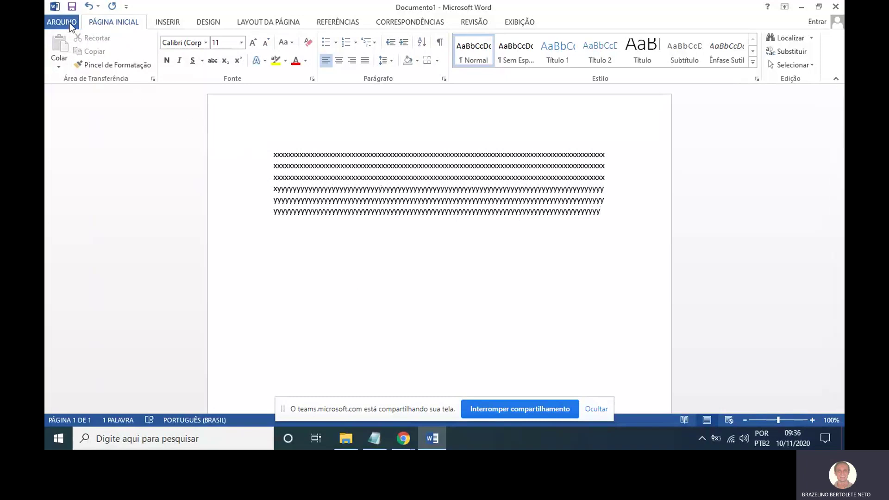
{"action": "mouse_move", "coordinate": [72, 6]}
{"action": "left_mouse_down"}
{"action": "mouse_move", "coordinate": [49, 40]}
{"action": "mouse_move", "coordinate": [69, 10]}
{"action": "left_mouse_up"}
{"action": "left_click", "coordinate": [80, 43]}
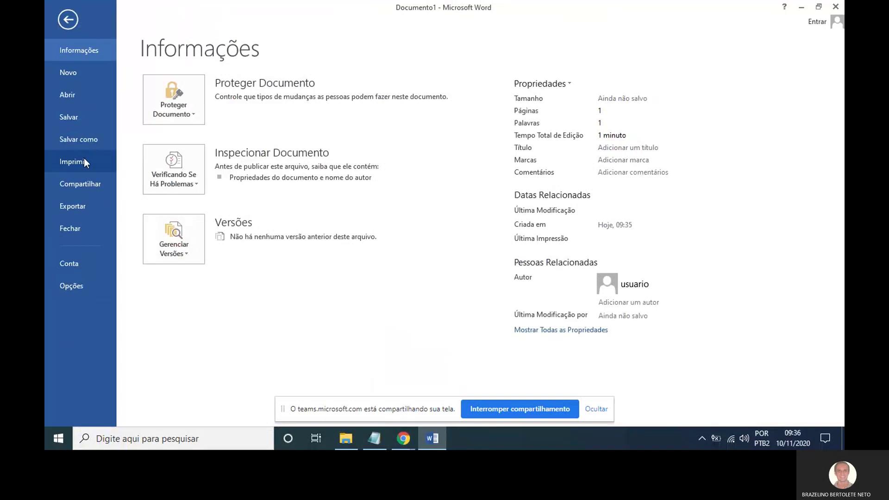
{"action": "left_click", "coordinate": [84, 162]}
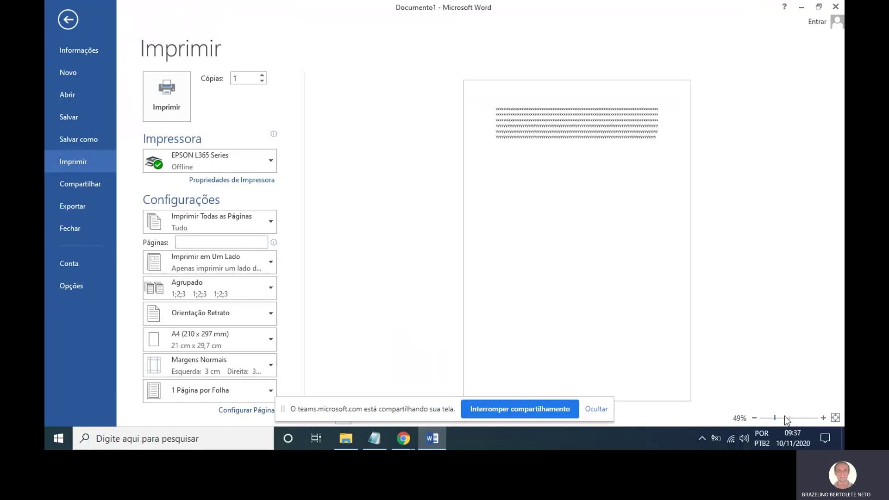
{"action": "left_click_drag", "start_coordinate": [776, 419], "coordinate": [790, 418]}
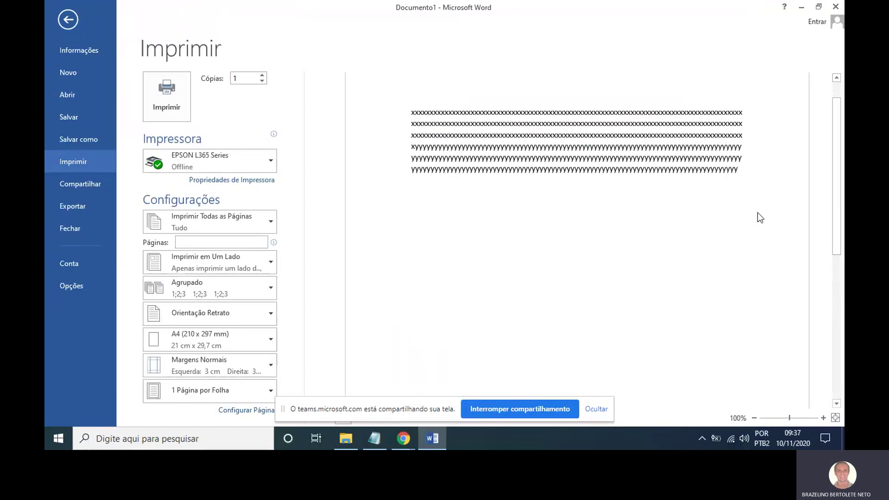
{"action": "left_click", "coordinate": [68, 20]}
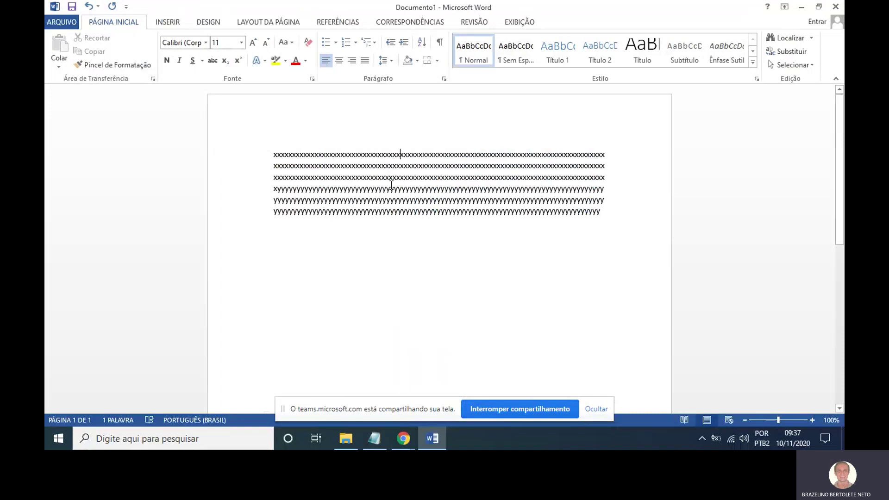
{"action": "left_click", "coordinate": [65, 22]}
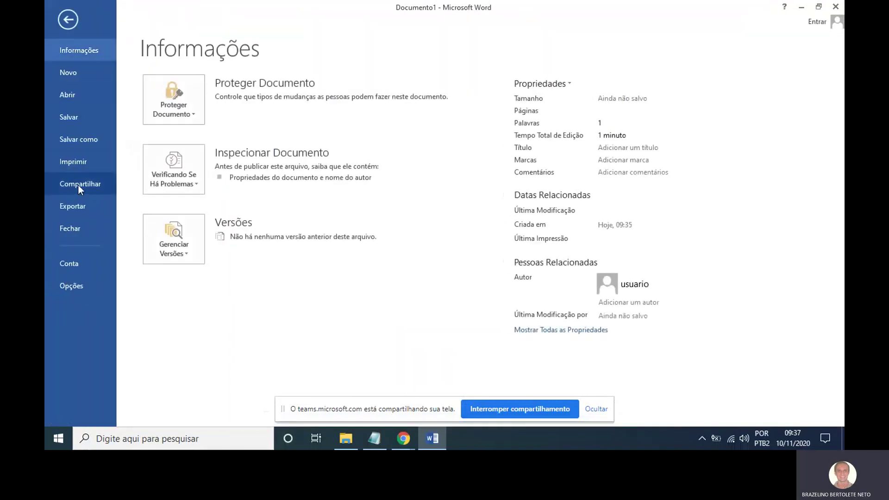
{"action": "left_click", "coordinate": [87, 164]}
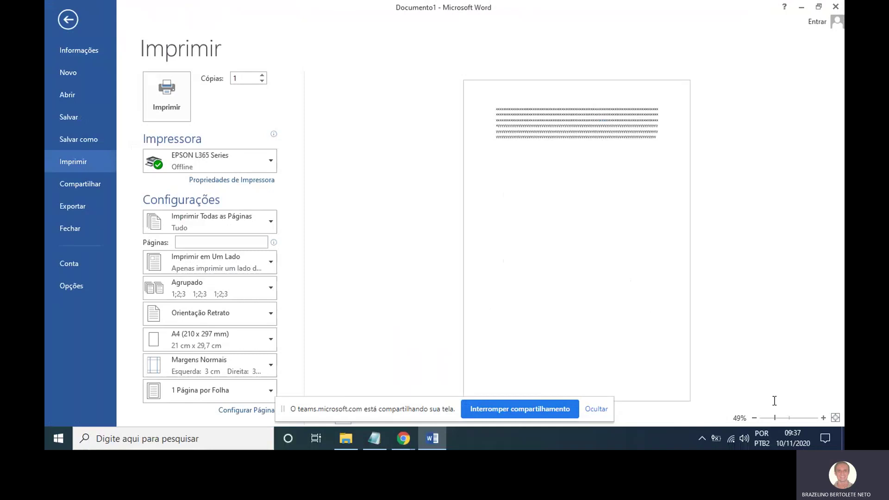
{"action": "left_click_drag", "start_coordinate": [778, 417], "coordinate": [801, 418]}
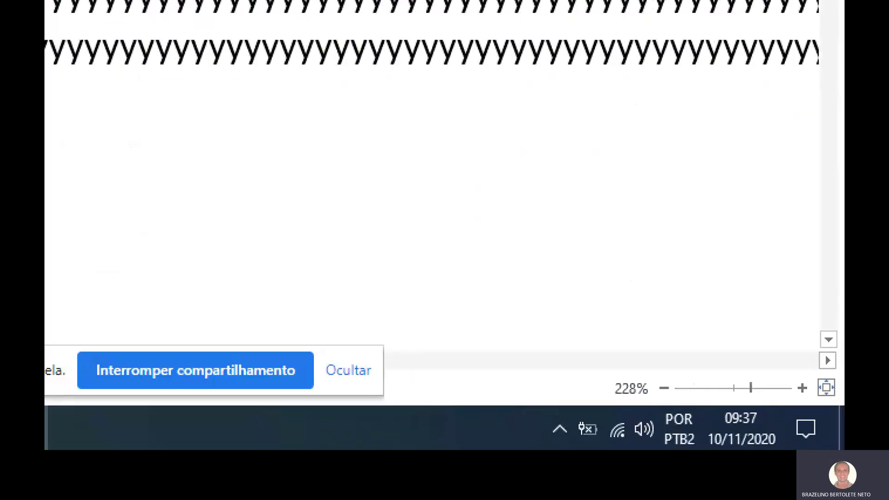
{"action": "left_click_drag", "start_coordinate": [814, 411], "coordinate": [742, 415]}
{"action": "mouse_move", "coordinate": [784, 376]}
{"action": "left_mouse_down"}
{"action": "mouse_move", "coordinate": [823, 371]}
{"action": "mouse_move", "coordinate": [744, 359]}
{"action": "left_mouse_up"}
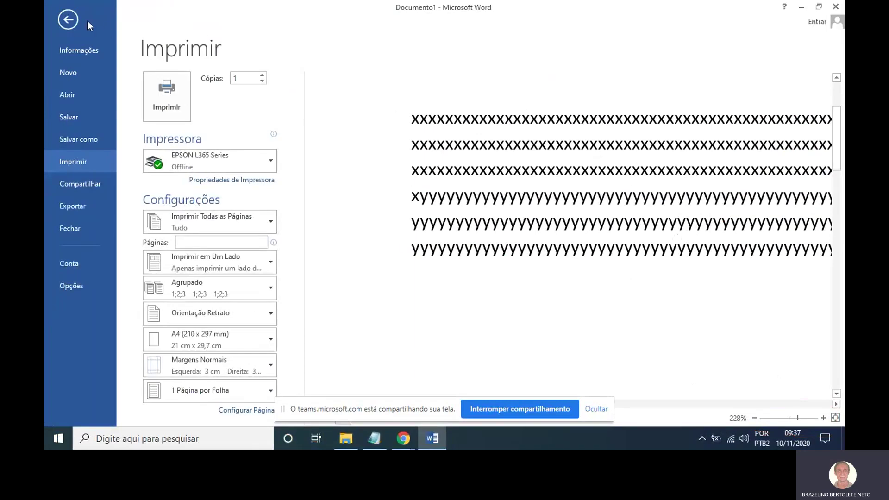
{"action": "left_click", "coordinate": [68, 20]}
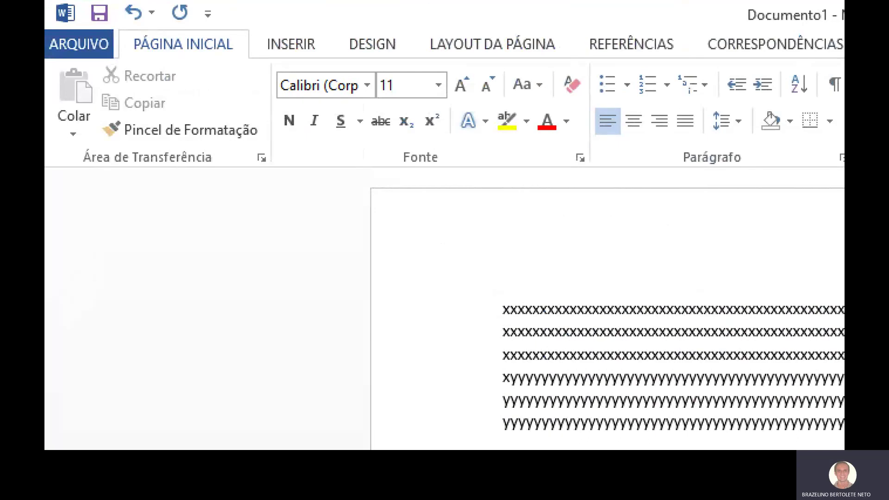
Go to ARQUIVO > 'Salvar como' to list Computer locations and recent folders.
{"action": "mouse_move", "coordinate": [86, 30]}
{"action": "left_mouse_down"}
{"action": "mouse_move", "coordinate": [83, 91]}
{"action": "mouse_move", "coordinate": [106, 40]}
{"action": "mouse_move", "coordinate": [77, 24]}
{"action": "left_mouse_up"}
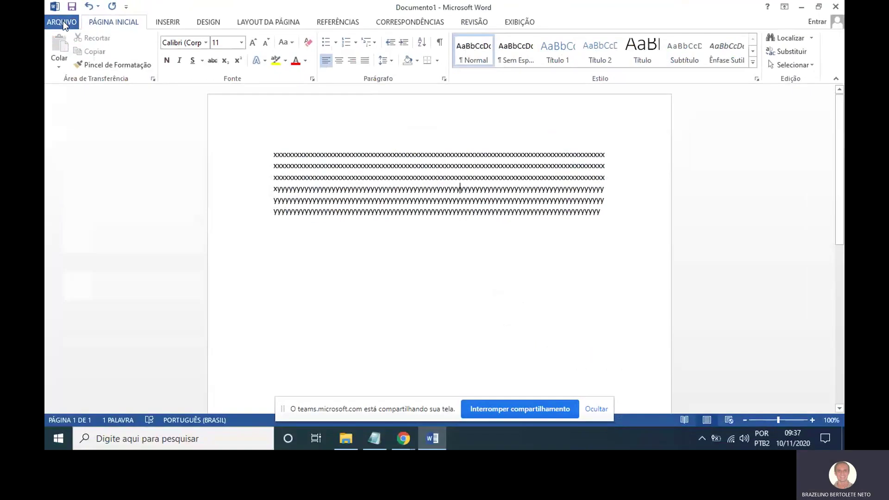
{"action": "left_click", "coordinate": [63, 21]}
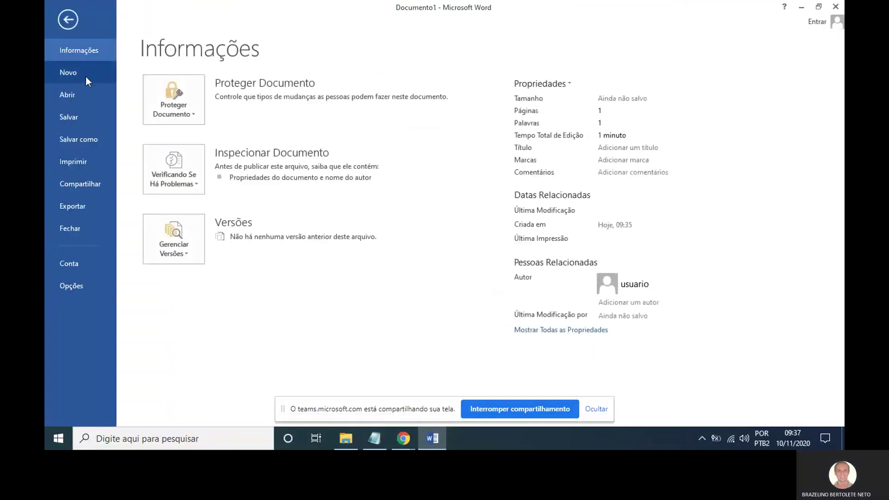
{"action": "mouse_move", "coordinate": [93, 123]}
{"action": "left_mouse_down"}
{"action": "mouse_move", "coordinate": [57, 140]}
{"action": "mouse_move", "coordinate": [142, 121]}
{"action": "left_mouse_up"}
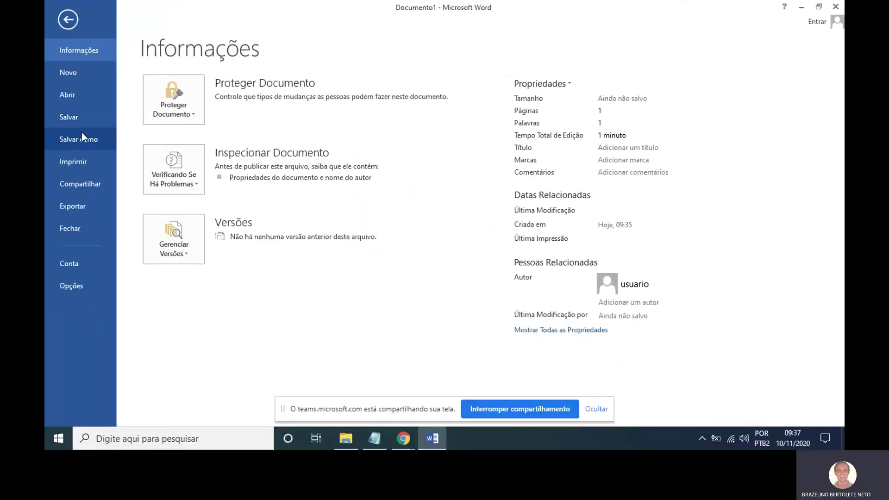
{"action": "left_click", "coordinate": [113, 133]}
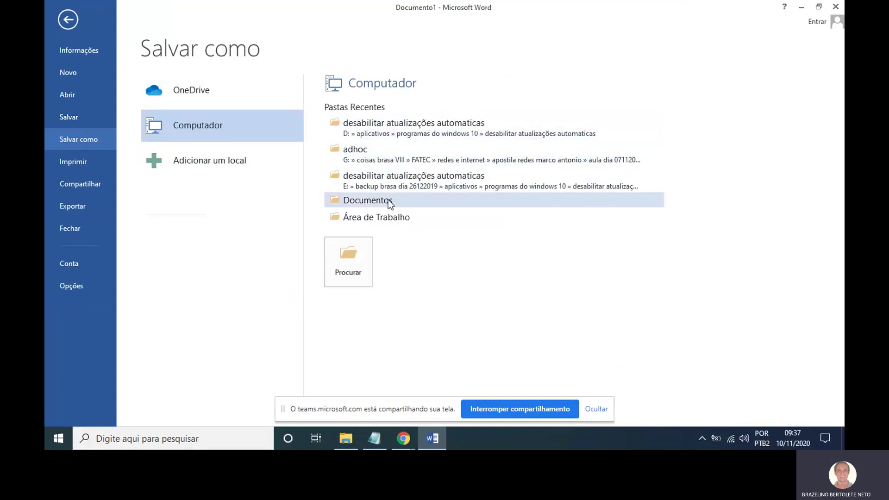
Choose the Documentos folder as the save location and centre the save dialog.
{"action": "left_click", "coordinate": [388, 200]}
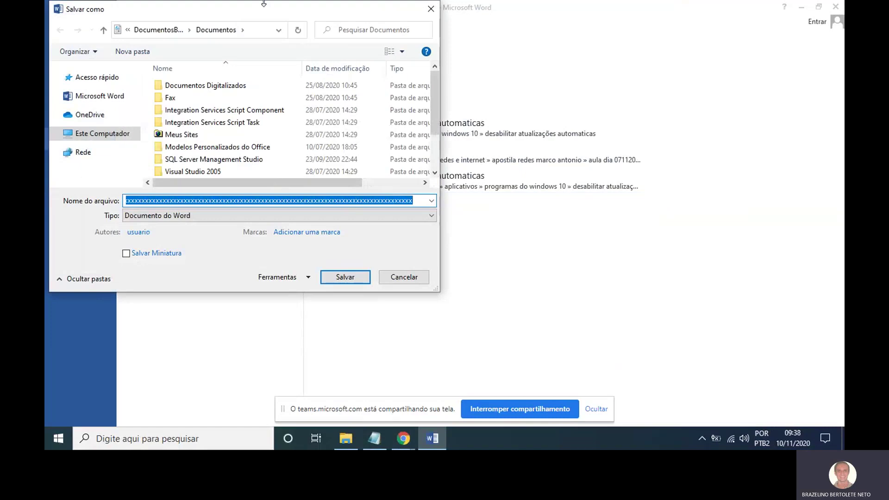
{"action": "left_click_drag", "start_coordinate": [229, 5], "coordinate": [468, 77]}
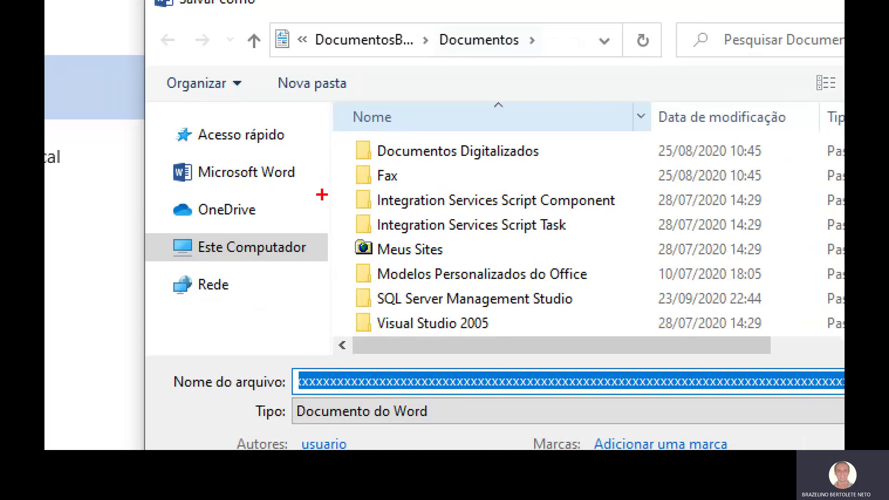
{"action": "mouse_move", "coordinate": [321, 184]}
{"action": "left_mouse_down"}
{"action": "mouse_move", "coordinate": [309, 140]}
{"action": "mouse_move", "coordinate": [334, 167]}
{"action": "mouse_move", "coordinate": [288, 240]}
{"action": "mouse_move", "coordinate": [158, 230]}
{"action": "mouse_move", "coordinate": [183, 261]}
{"action": "mouse_move", "coordinate": [333, 227]}
{"action": "mouse_move", "coordinate": [320, 216]}
{"action": "left_mouse_up"}
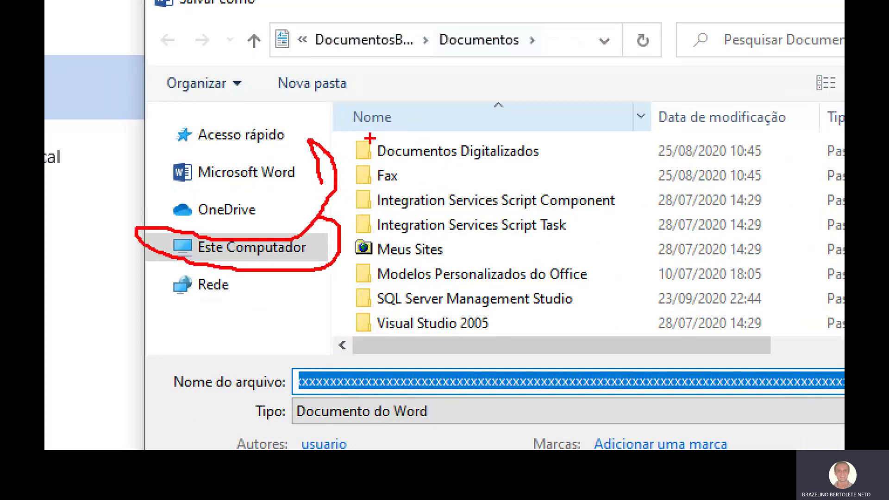
{"action": "mouse_move", "coordinate": [514, 368]}
{"action": "left_mouse_down"}
{"action": "mouse_move", "coordinate": [313, 349]}
{"action": "mouse_move", "coordinate": [282, 384]}
{"action": "mouse_move", "coordinate": [480, 415]}
{"action": "mouse_move", "coordinate": [461, 342]}
{"action": "left_mouse_up"}
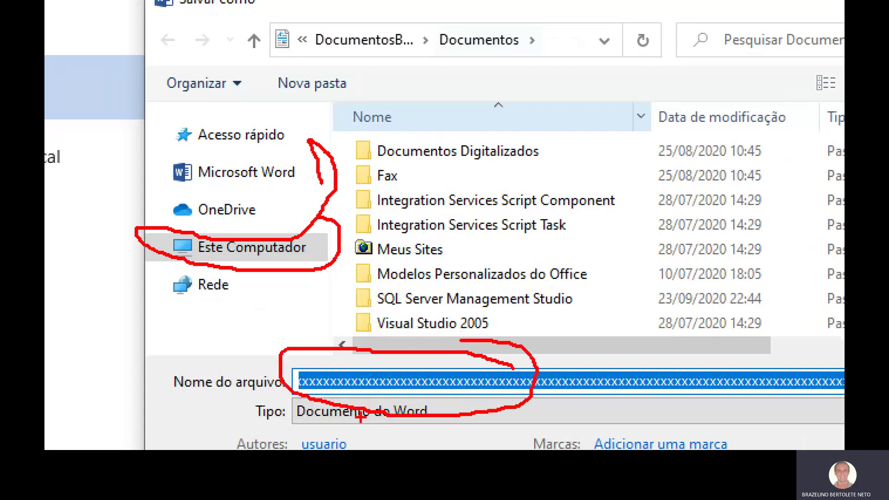
{"action": "mouse_move", "coordinate": [352, 401]}
{"action": "left_mouse_down"}
{"action": "mouse_move", "coordinate": [319, 401]}
{"action": "mouse_move", "coordinate": [384, 442]}
{"action": "mouse_move", "coordinate": [430, 404]}
{"action": "left_mouse_up"}
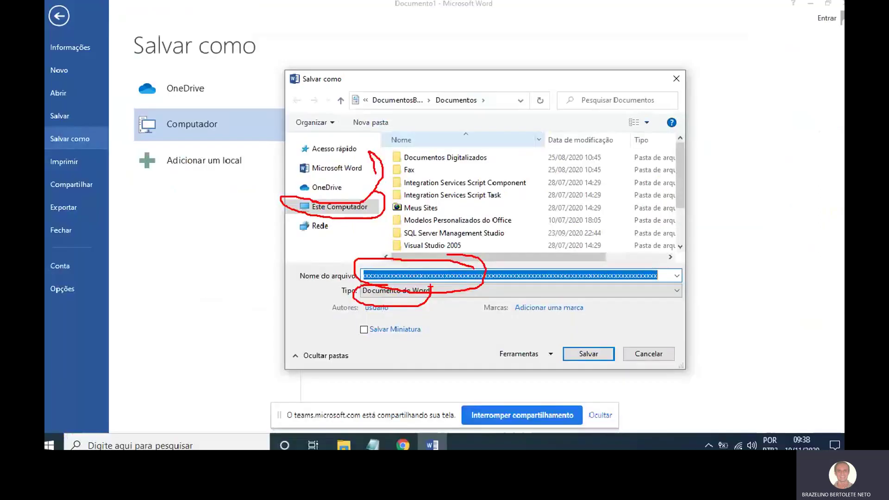
{"action": "key", "text": "Escape"}
Name the file 'arquivo exemplo' and save it as a Word document.
{"action": "key", "text": "BackSpace"}
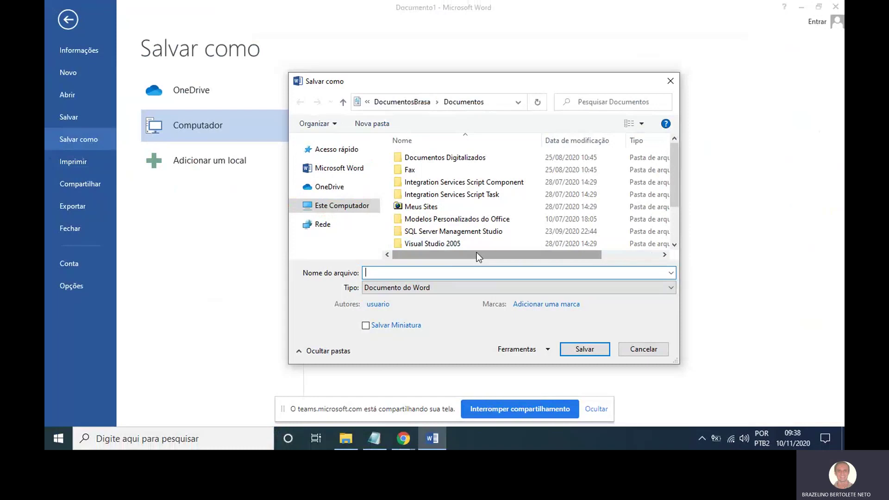
{"action": "type", "text": "arquv"}
{"action": "key", "text": "BackSpace"}
{"action": "type", "text": "ivo exemplo"}
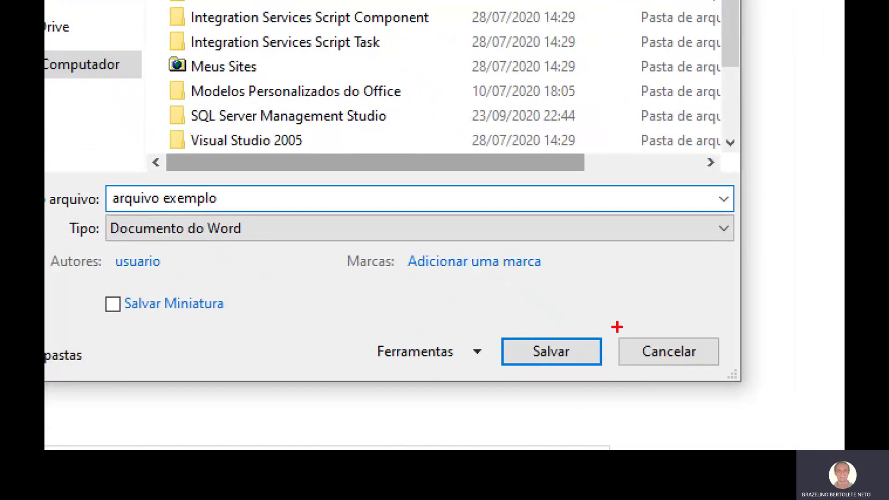
{"action": "mouse_move", "coordinate": [559, 302]}
{"action": "left_mouse_down"}
{"action": "mouse_move", "coordinate": [492, 367]}
{"action": "mouse_move", "coordinate": [528, 307]}
{"action": "left_mouse_up"}
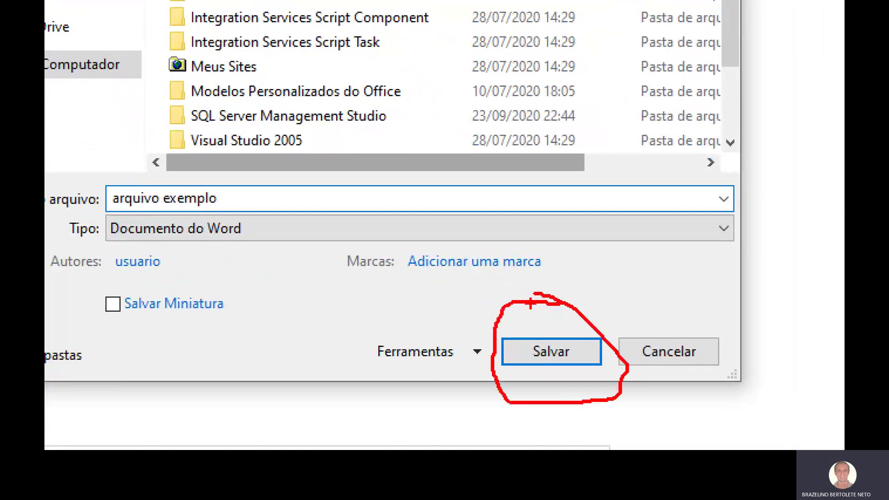
{"action": "key", "text": "Escape"}
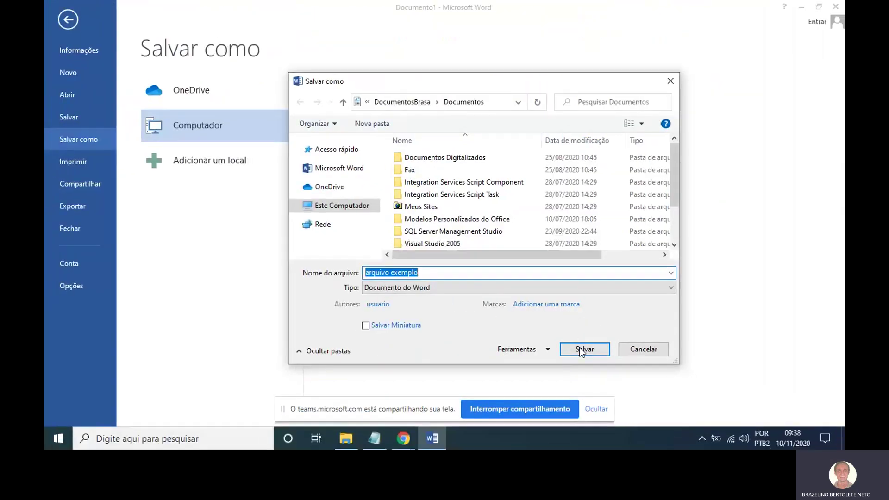
{"action": "left_click", "coordinate": [584, 350]}
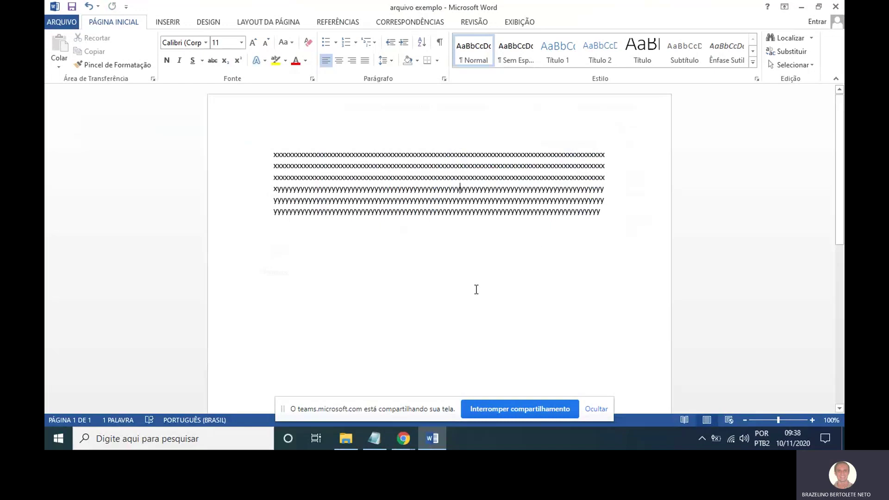
In File Explorer, browse to D:\coisas brasa VIII\trabalhos.
{"action": "key", "text": "super+d"}
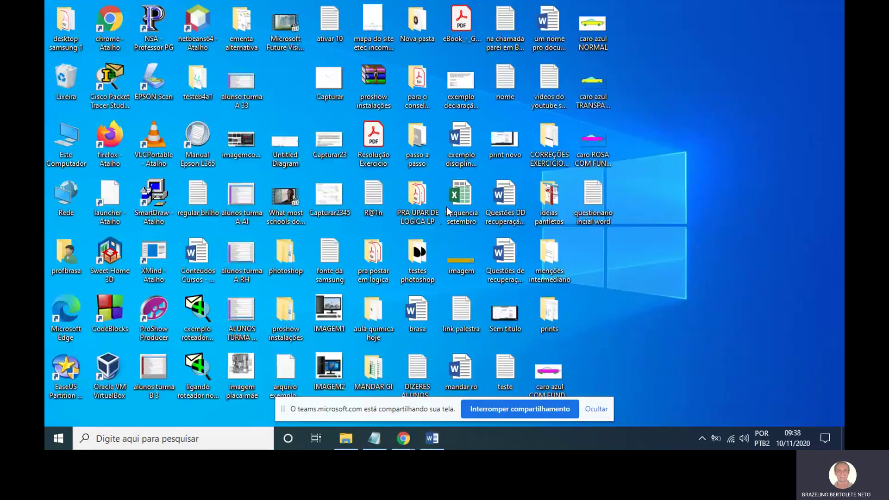
{"action": "key", "text": "super+e"}
{"action": "double_click", "coordinate": [239, 210]}
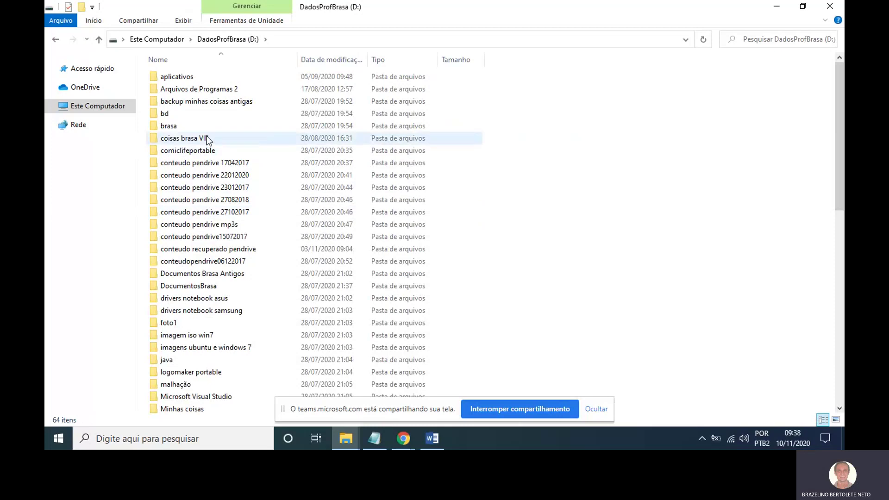
{"action": "double_click", "coordinate": [206, 138]}
{"action": "left_click", "coordinate": [209, 214]}
{"action": "key", "text": "t"}
{"action": "key", "text": "t"}
{"action": "key", "text": "t"}
{"action": "key", "text": "t"}
{"action": "key", "text": "t"}
{"action": "key", "text": "t"}
{"action": "key", "text": "t"}
{"action": "key", "text": "t"}
{"action": "key", "text": "t"}
{"action": "key", "text": "t"}
{"action": "key", "text": "t"}
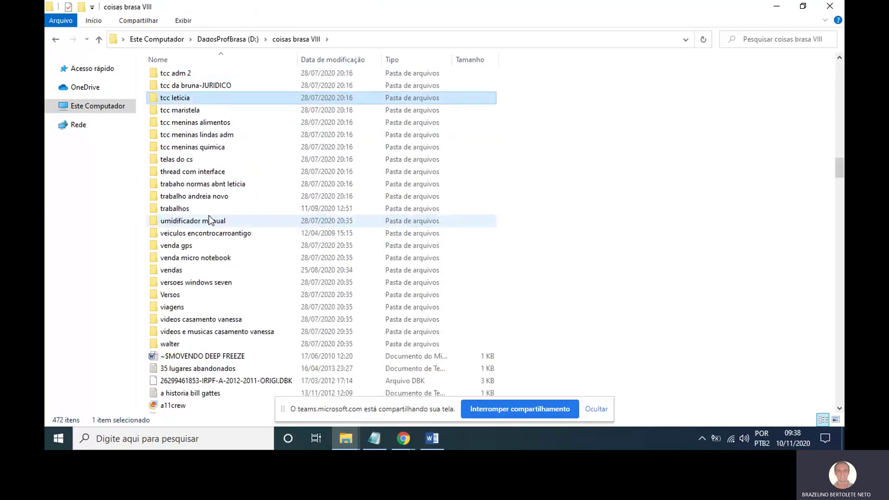
{"action": "double_click", "coordinate": [229, 208]}
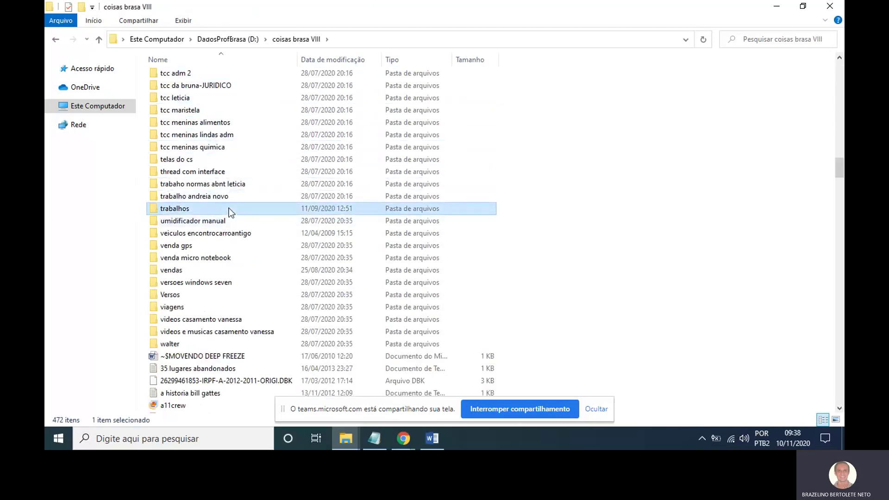
Search 'osa', open the conteudo notes in Planejamento OSA 1 INTERNET > word, then return to Word.
{"action": "left_click", "coordinate": [749, 40]}
{"action": "type", "text": "osa"}
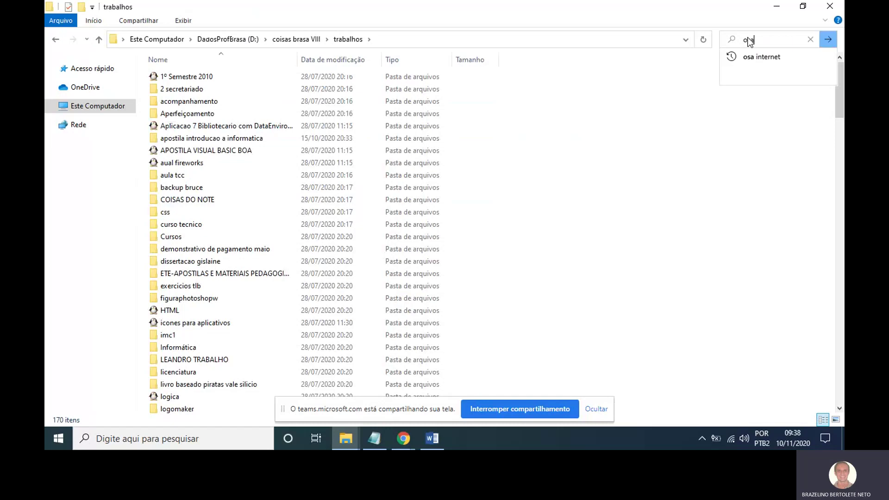
{"action": "key", "text": "Return"}
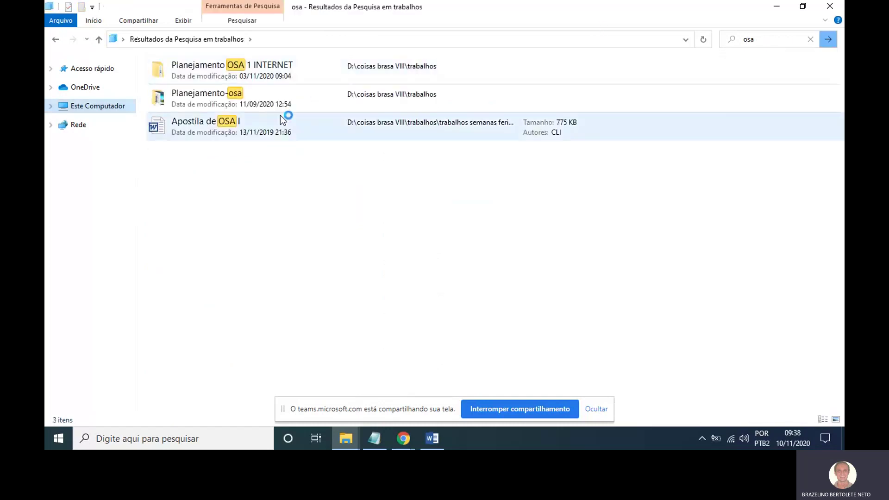
{"action": "double_click", "coordinate": [278, 75]}
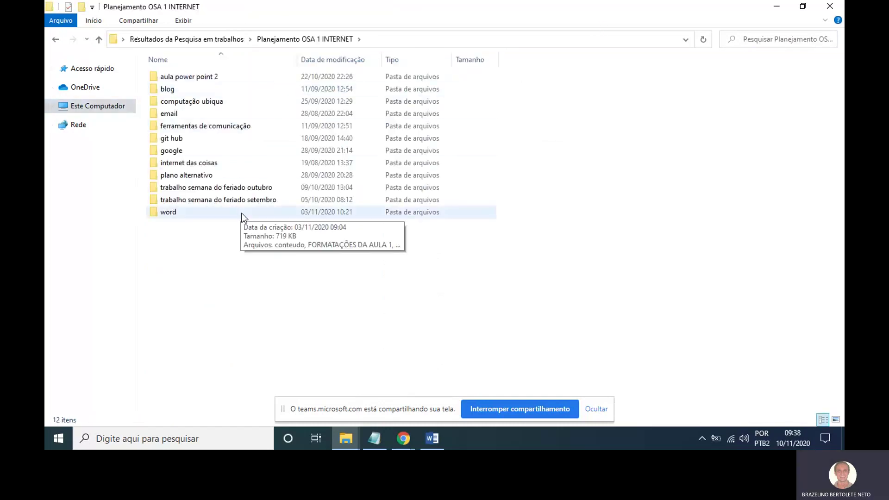
{"action": "double_click", "coordinate": [241, 213]}
{"action": "double_click", "coordinate": [216, 76]}
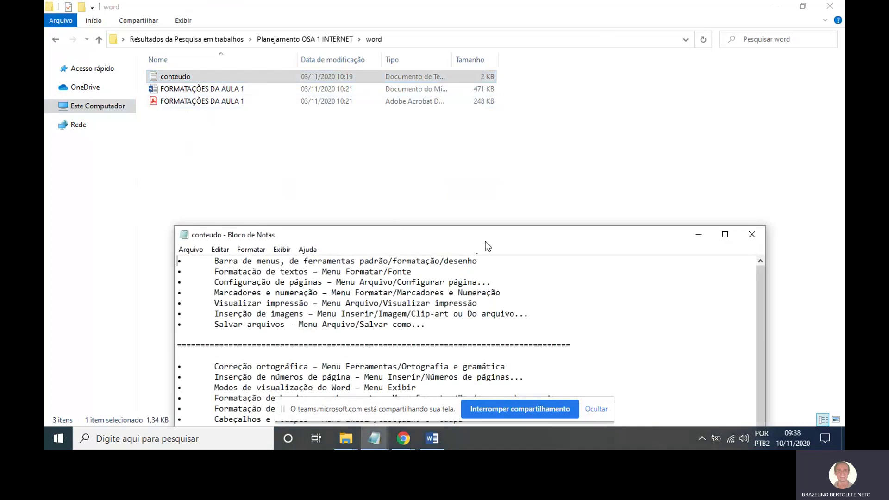
{"action": "left_click", "coordinate": [687, 236]}
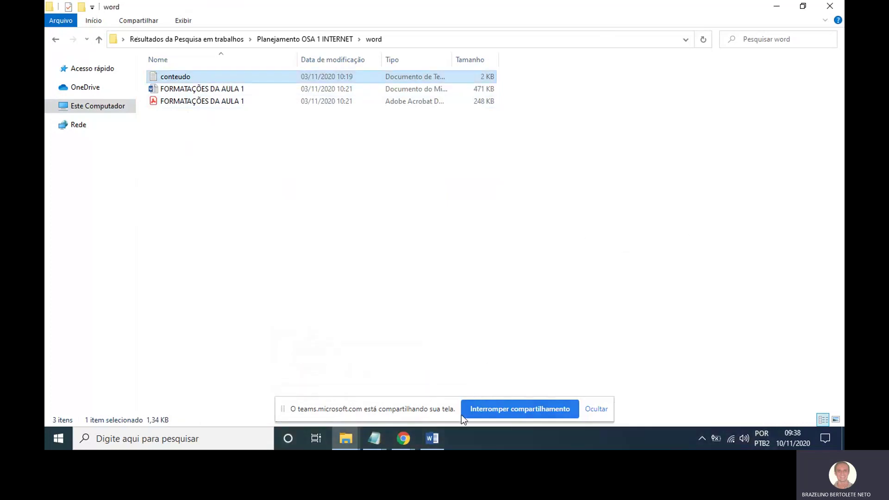
{"action": "left_click", "coordinate": [433, 439]}
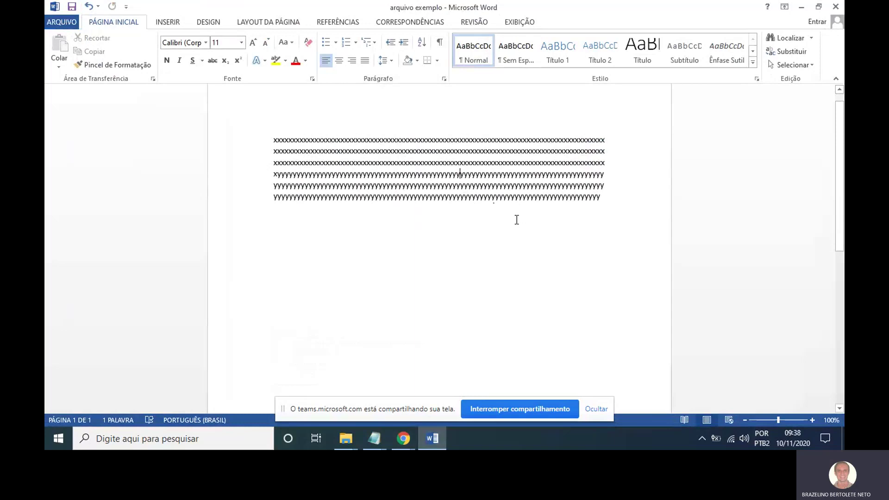
Add empty lines after the x/y text and break to a new second page.
{"action": "scroll", "coordinate": [517, 220], "scroll_direction": "up", "scroll_amount": 1}
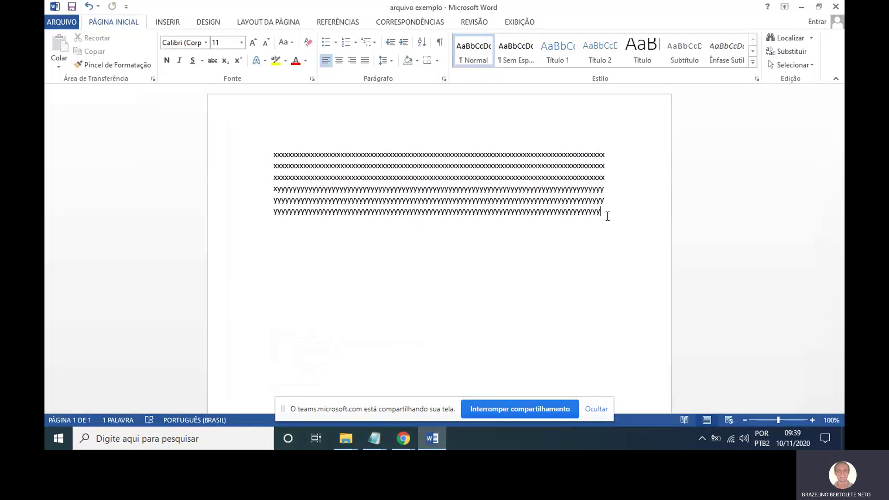
{"action": "key", "text": "Return"}
{"action": "key", "text": "Return"}
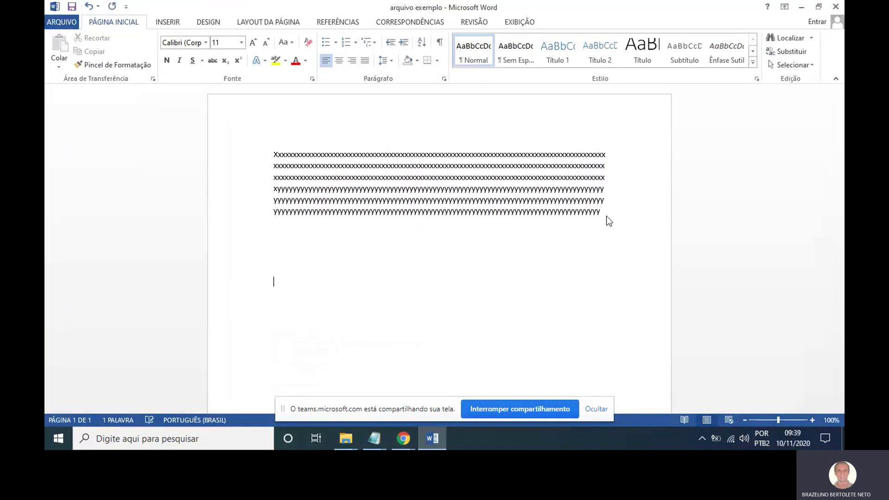
{"action": "scroll", "coordinate": [609, 221], "scroll_direction": "down", "scroll_amount": 1}
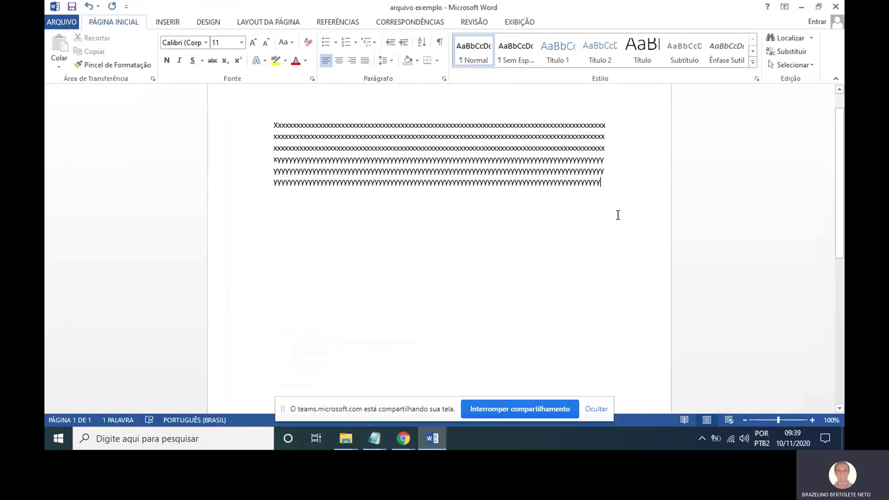
{"action": "scroll", "coordinate": [618, 215], "scroll_direction": "down", "scroll_amount": 8}
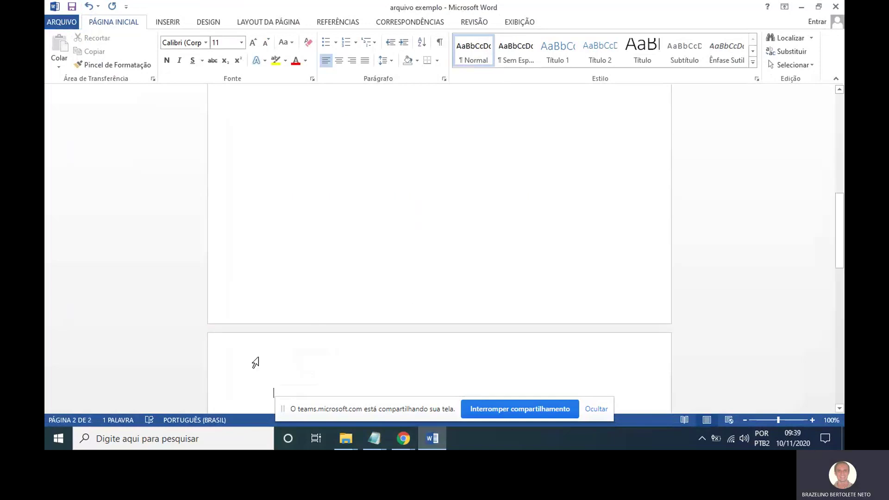
Open Bloco de Notas via search 'bloco' and write 'CTRL+ ENTER: QUEBRA DE PÁGINA'.
{"action": "left_click", "coordinate": [183, 439]}
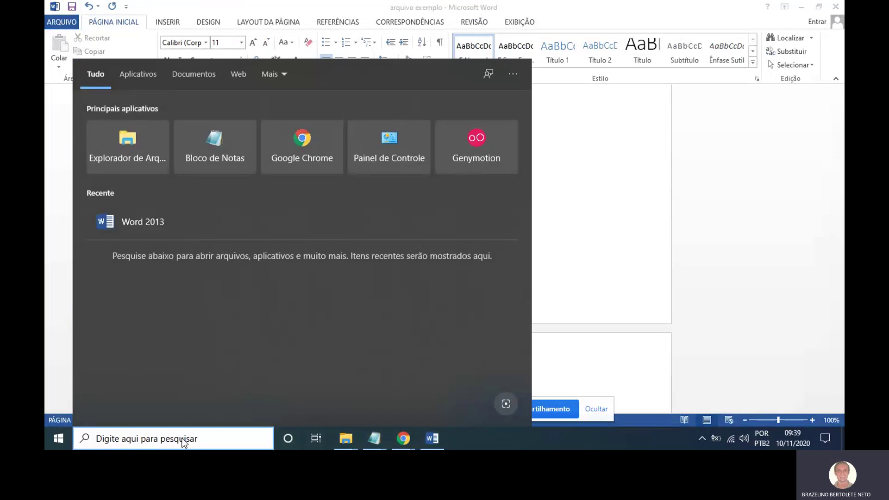
{"action": "type", "text": "bloco"}
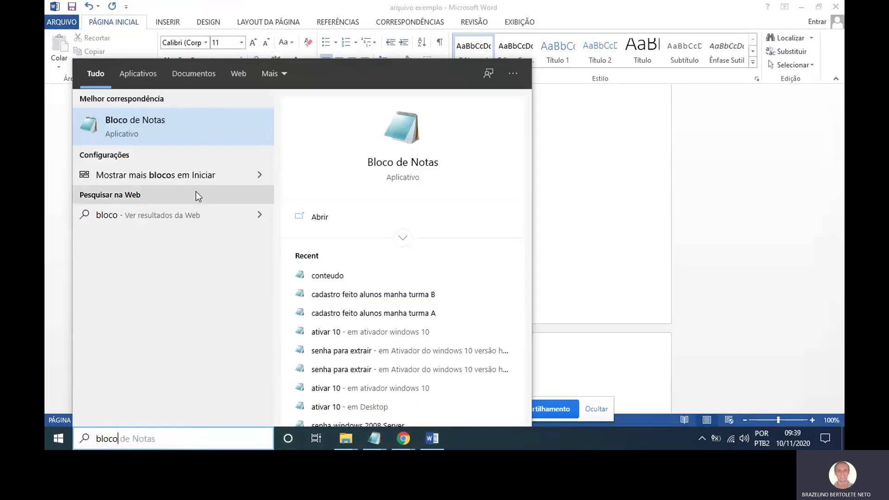
{"action": "left_click", "coordinate": [218, 123]}
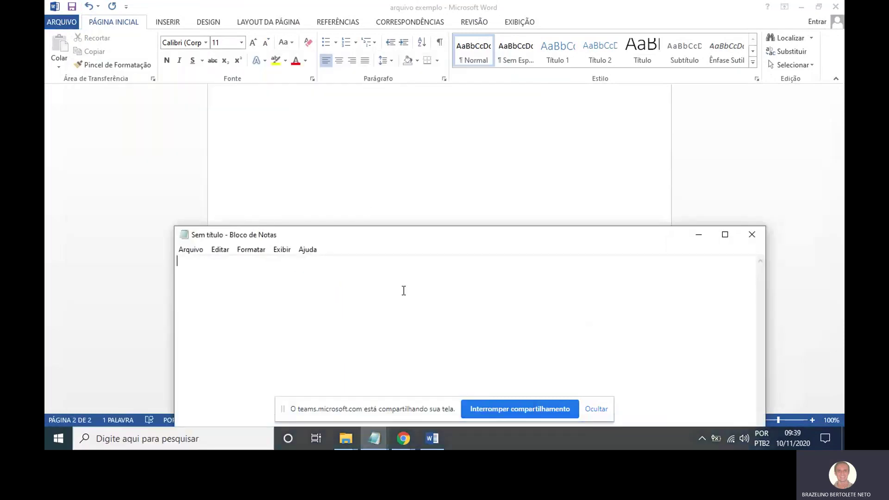
{"action": "type", "text": "CTRL+ ENTER:"}
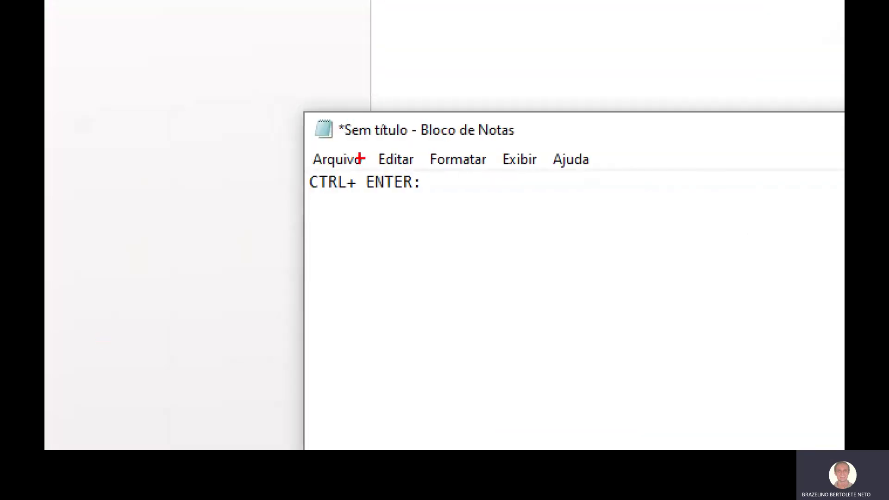
{"action": "mouse_move", "coordinate": [361, 158]}
{"action": "left_mouse_down"}
{"action": "mouse_move", "coordinate": [308, 193]}
{"action": "mouse_move", "coordinate": [343, 156]}
{"action": "mouse_move", "coordinate": [423, 172]}
{"action": "mouse_move", "coordinate": [375, 160]}
{"action": "left_mouse_up"}
{"action": "key", "text": "Escape"}
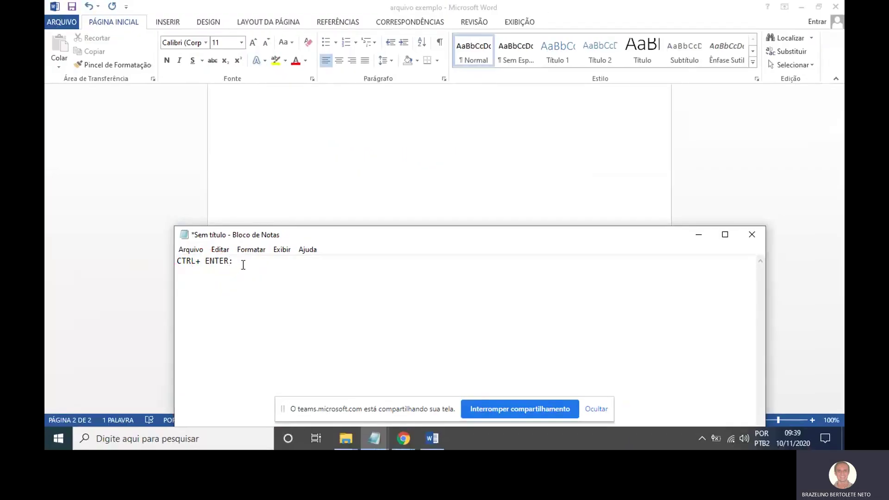
{"action": "type", "text": "RA DE PÁGINA"}
Back in Word, add a third page with another page break and return to page one.
{"action": "left_click", "coordinate": [699, 235]}
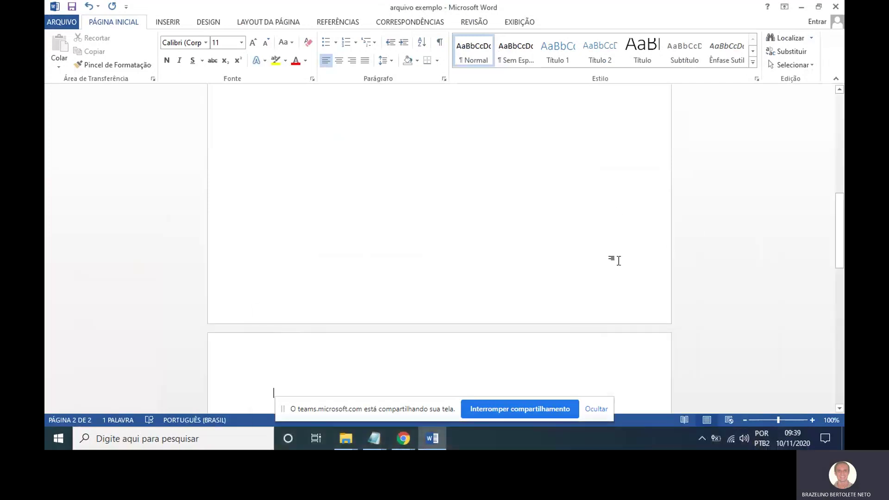
{"action": "scroll", "coordinate": [617, 258], "scroll_direction": "down", "scroll_amount": 5}
{"action": "scroll", "coordinate": [616, 259], "scroll_direction": "down", "scroll_amount": 5}
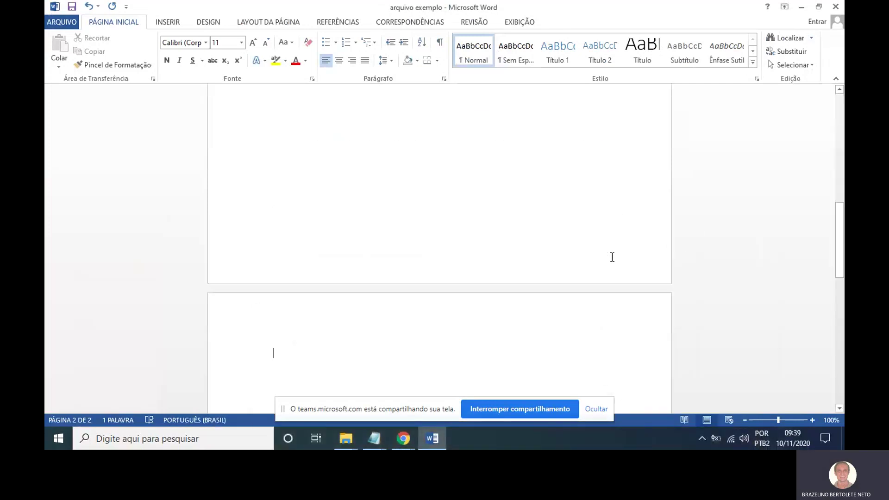
{"action": "scroll", "coordinate": [612, 258], "scroll_direction": "down", "scroll_amount": 10}
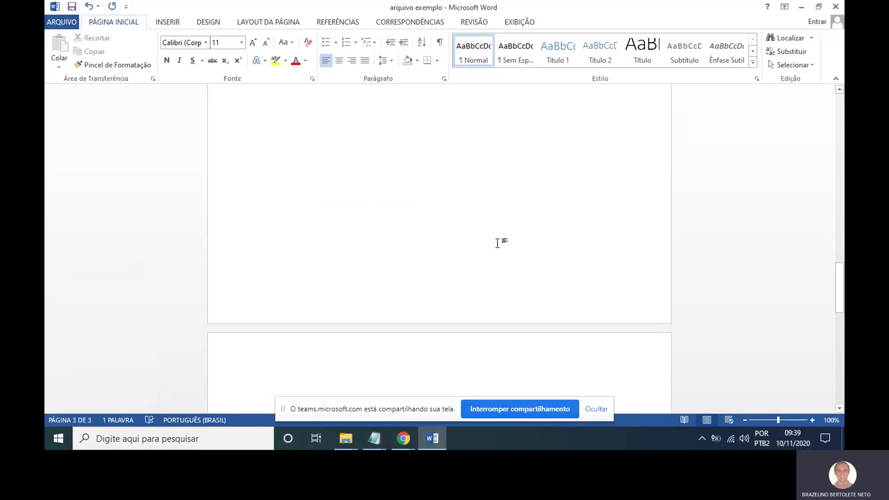
{"action": "scroll", "coordinate": [516, 260], "scroll_direction": "up", "scroll_amount": 1}
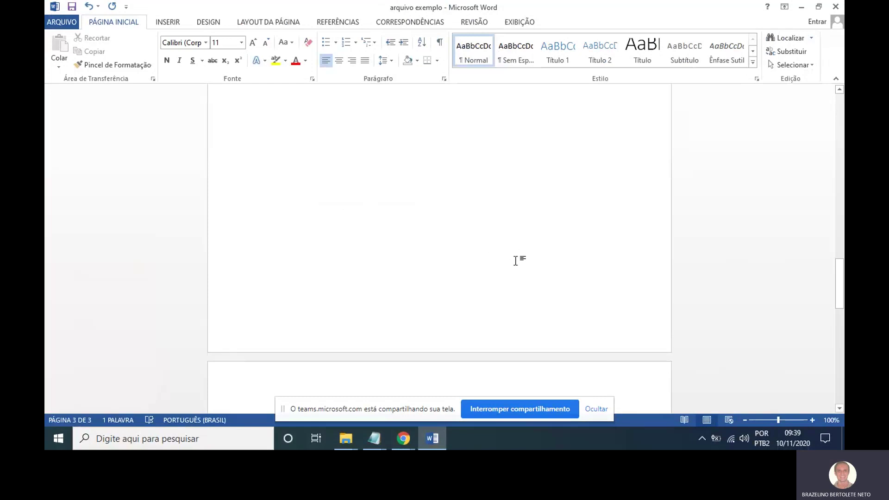
{"action": "scroll", "coordinate": [516, 261], "scroll_direction": "up", "scroll_amount": 20}
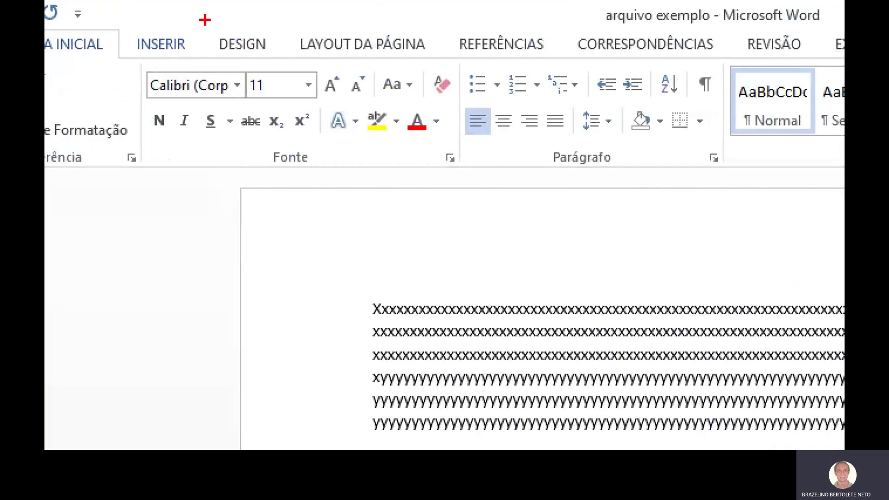
{"action": "mouse_move", "coordinate": [188, 9]}
{"action": "left_mouse_down"}
{"action": "mouse_move", "coordinate": [150, 24]}
{"action": "mouse_move", "coordinate": [181, 5]}
{"action": "left_mouse_up"}
Browse the Inserir > Número de Página > Início da Página styles without choosing one.
{"action": "key", "text": "Escape"}
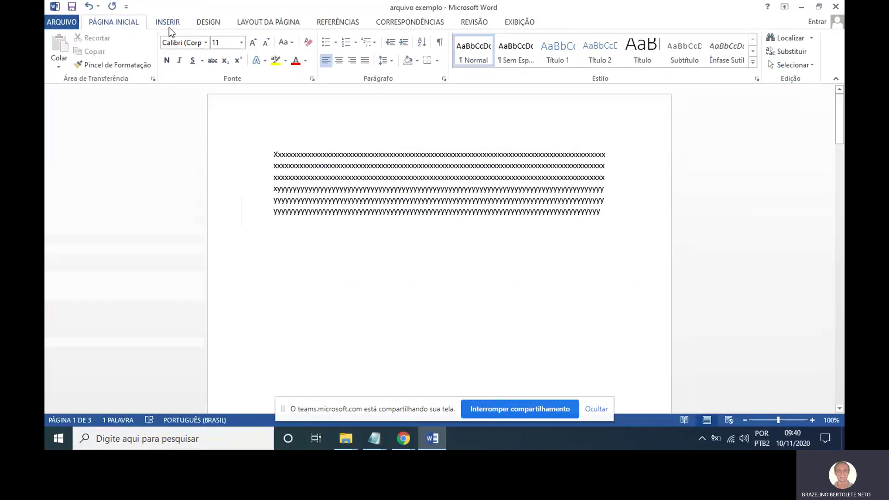
{"action": "left_click", "coordinate": [178, 26]}
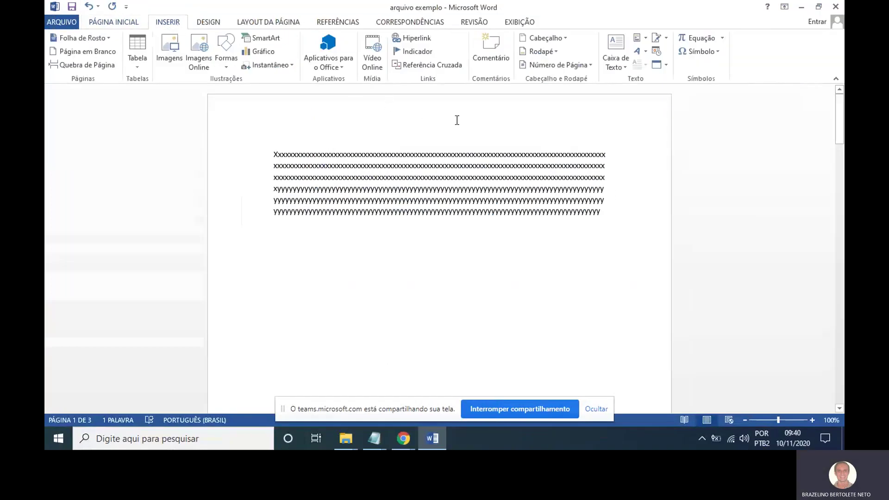
{"action": "left_click_drag", "start_coordinate": [582, 59], "coordinate": [529, 56]}
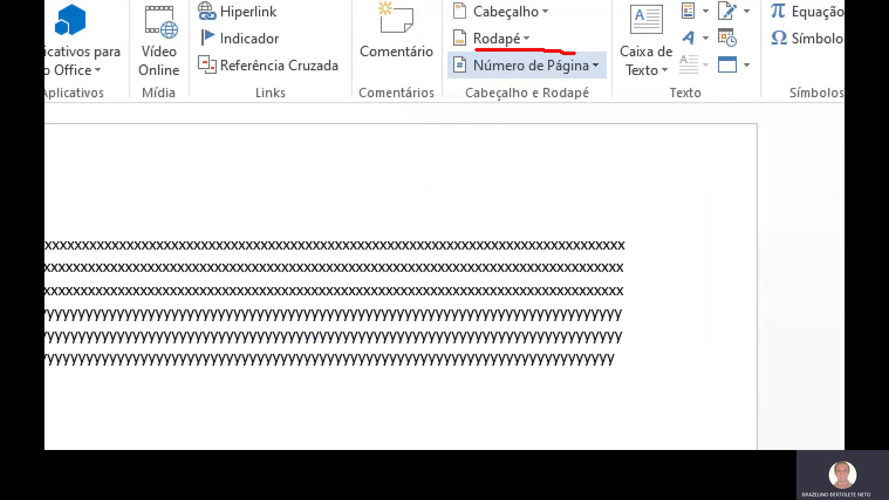
{"action": "mouse_move", "coordinate": [477, 48]}
{"action": "left_mouse_down"}
{"action": "mouse_move", "coordinate": [485, 84]}
{"action": "mouse_move", "coordinate": [564, 62]}
{"action": "mouse_move", "coordinate": [549, 46]}
{"action": "left_mouse_up"}
{"action": "key", "text": "Escape"}
{"action": "left_click", "coordinate": [586, 66]}
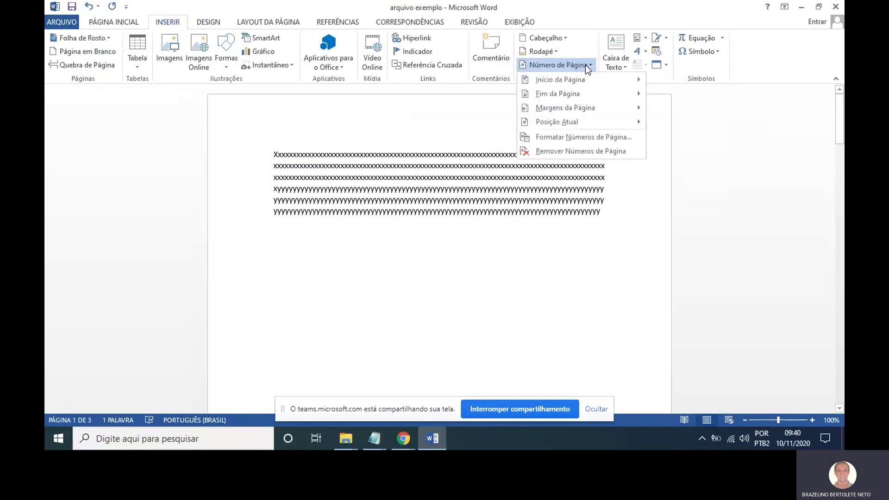
{"action": "left_click", "coordinate": [583, 81]}
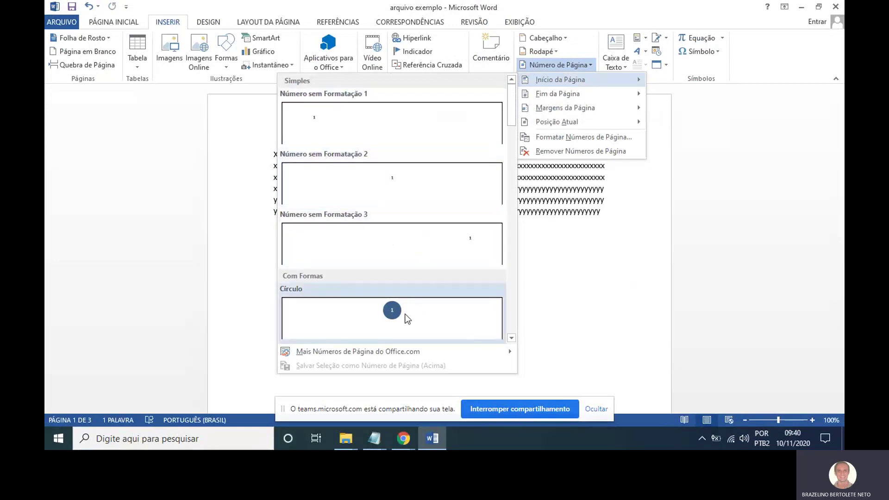
{"action": "left_click", "coordinate": [523, 340]}
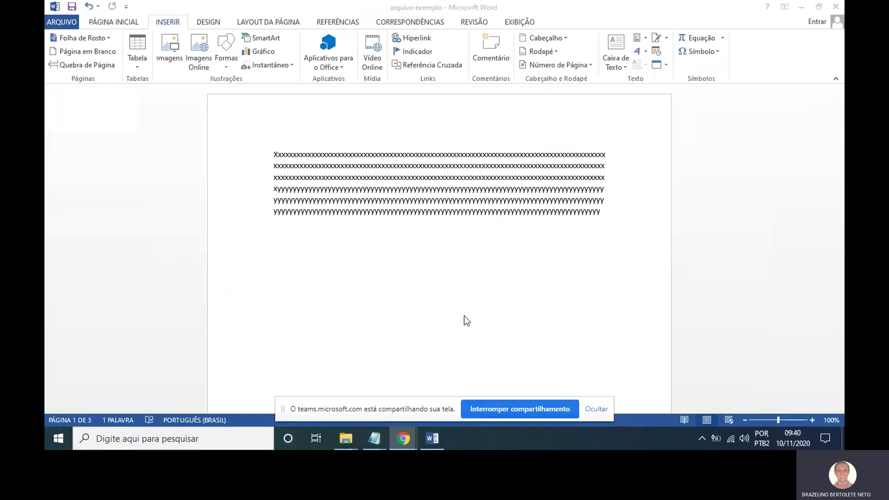
Insert 'Número sem Formatação 3', a plain right-aligned page number at each page's top.
{"action": "left_click", "coordinate": [577, 68]}
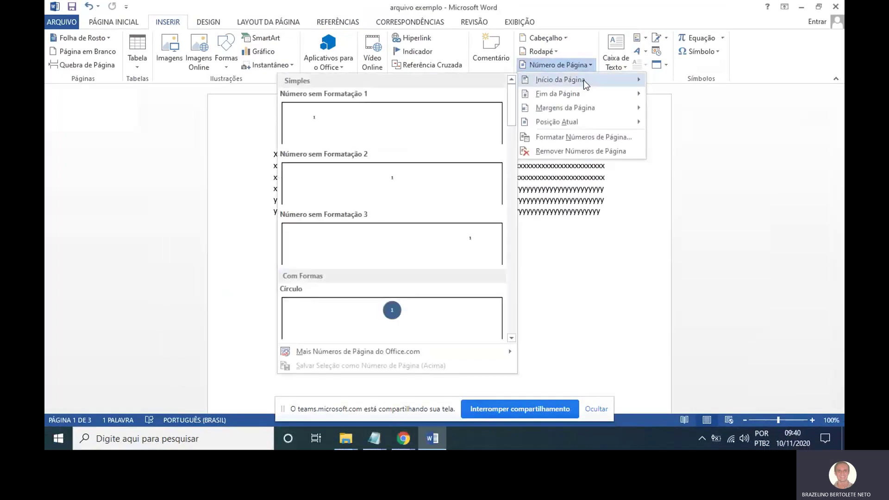
{"action": "mouse_move", "coordinate": [592, 94]}
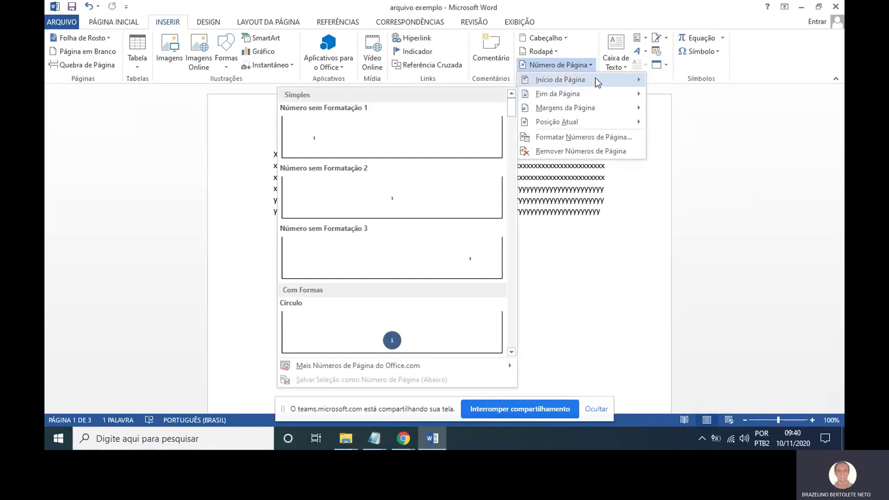
{"action": "mouse_move", "coordinate": [598, 77]}
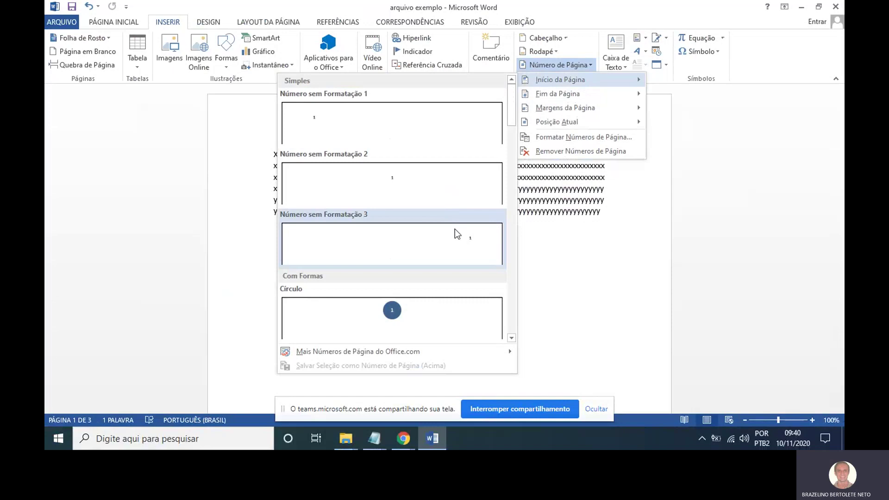
{"action": "left_click", "coordinate": [454, 230]}
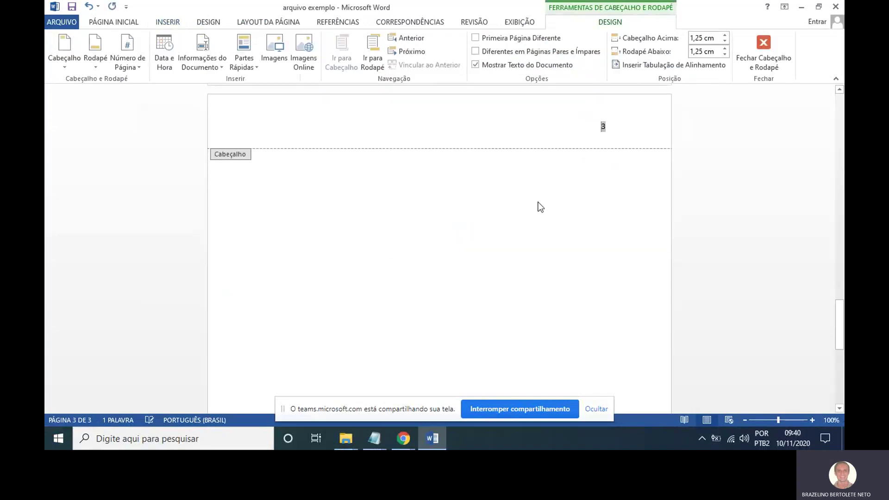
{"action": "left_click", "coordinate": [763, 49]}
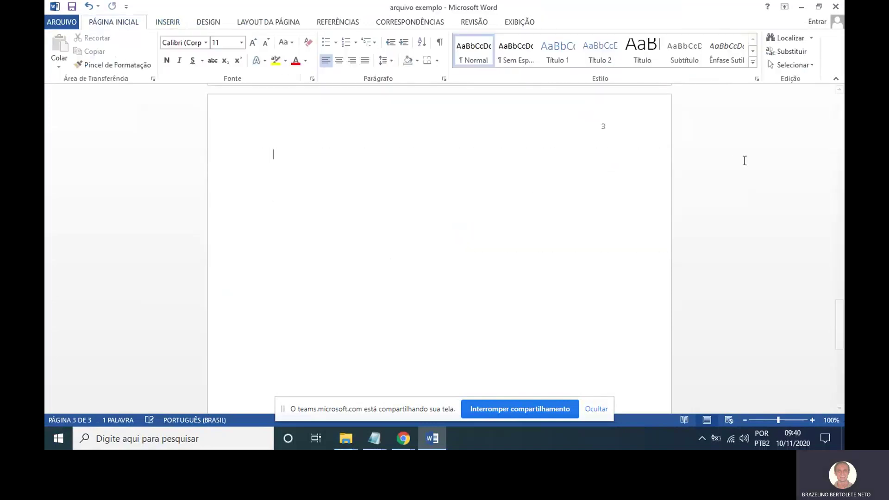
{"action": "scroll", "coordinate": [744, 161], "scroll_direction": "up", "scroll_amount": 20}
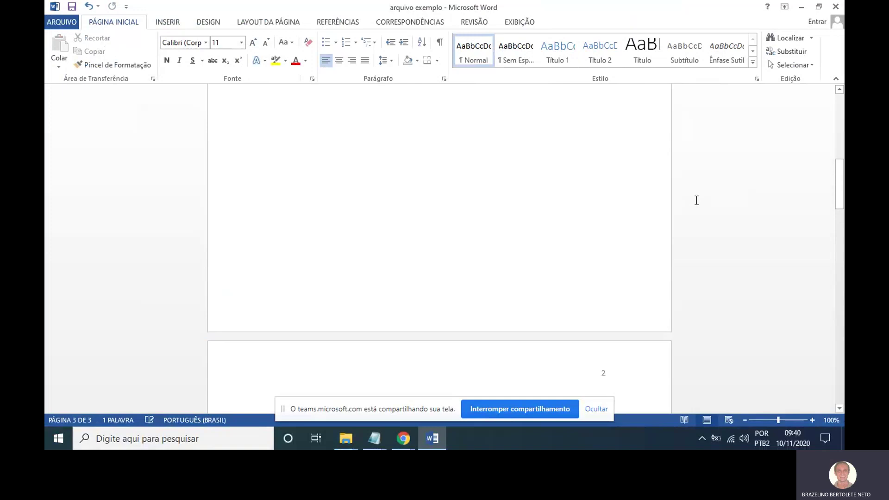
{"action": "scroll", "coordinate": [696, 201], "scroll_direction": "up", "scroll_amount": 10}
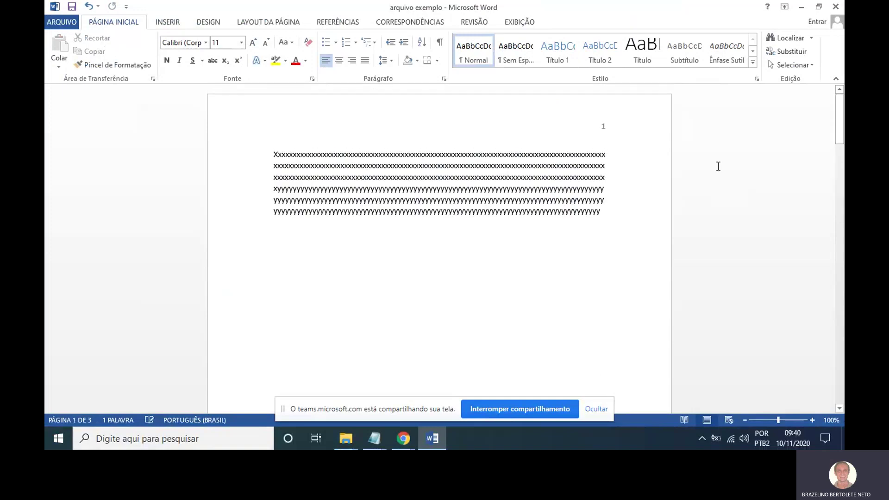
{"action": "left_click_drag", "start_coordinate": [623, 115], "coordinate": [584, 136]}
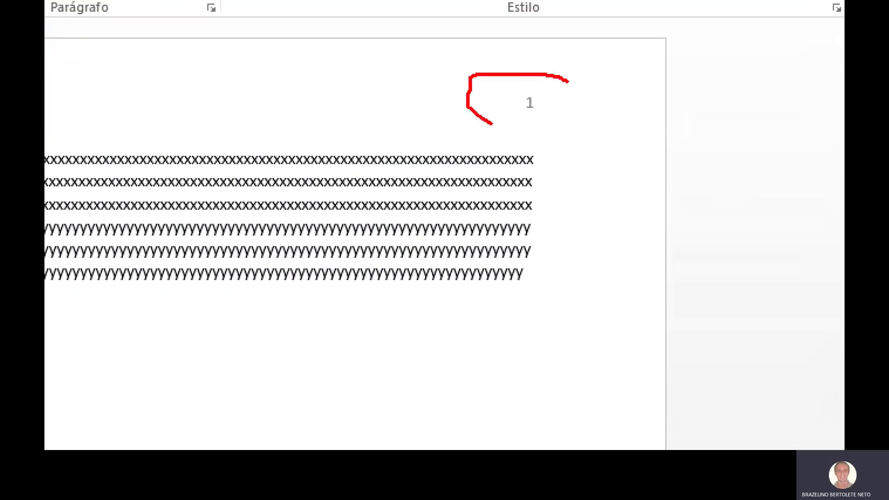
{"action": "left_click_drag", "start_coordinate": [491, 124], "coordinate": [577, 83]}
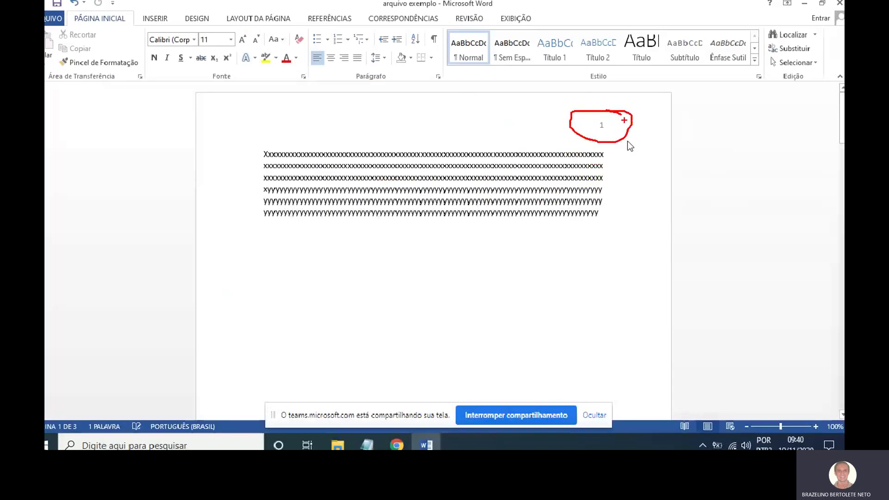
{"action": "scroll", "coordinate": [636, 200], "scroll_direction": "down", "scroll_amount": 3}
{"action": "scroll", "coordinate": [636, 200], "scroll_direction": "up", "scroll_amount": 3}
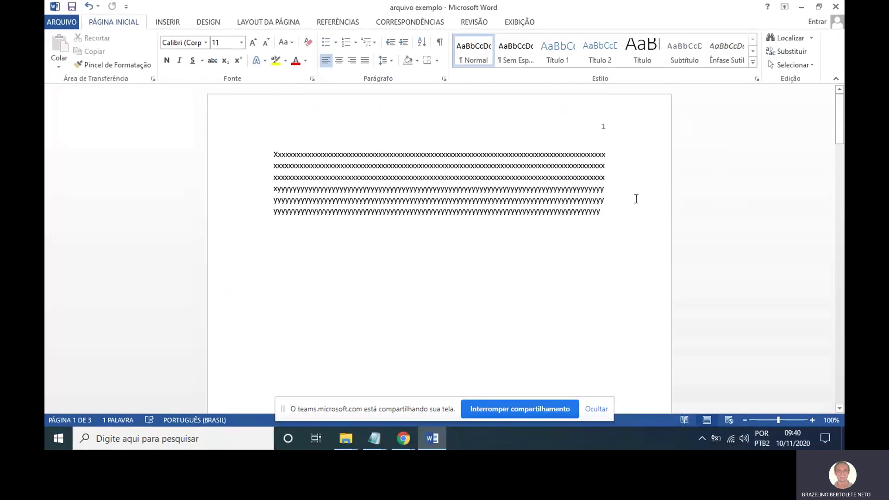
{"action": "mouse_move", "coordinate": [623, 116]}
{"action": "left_mouse_down"}
{"action": "mouse_move", "coordinate": [577, 117]}
{"action": "mouse_move", "coordinate": [624, 118]}
{"action": "left_mouse_up"}
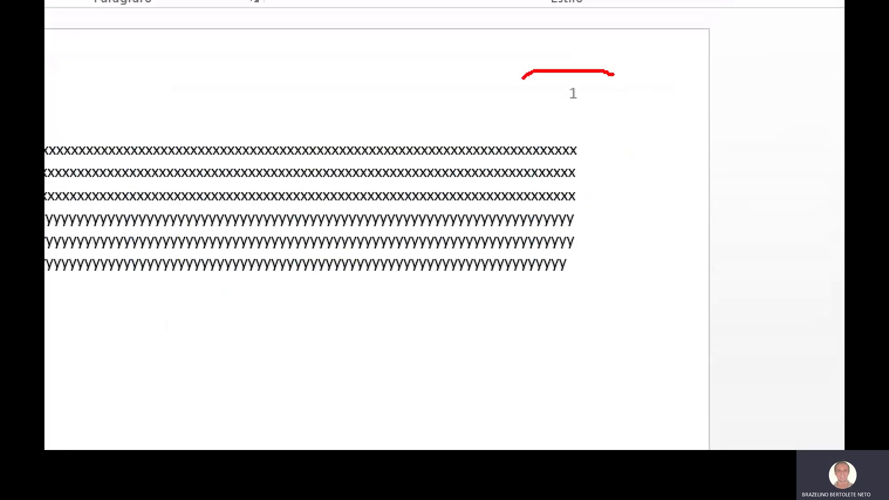
{"action": "scroll", "coordinate": [603, 159], "scroll_direction": "down", "scroll_amount": 15}
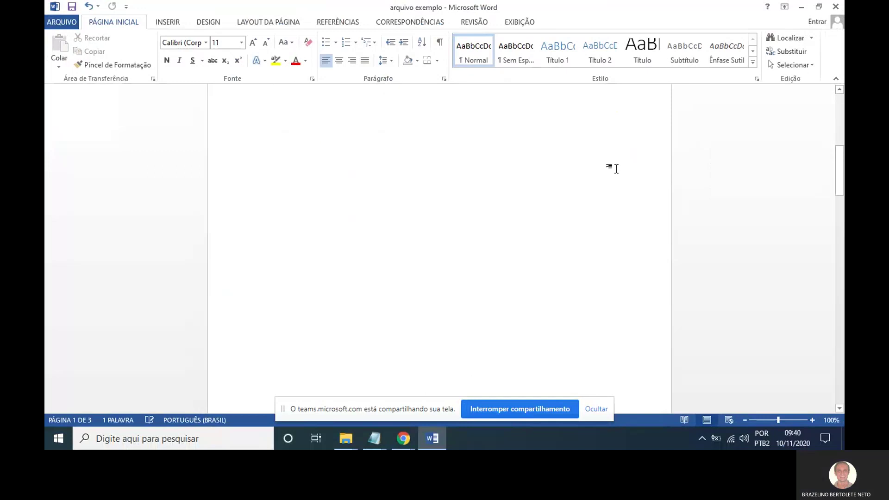
{"action": "scroll", "coordinate": [621, 166], "scroll_direction": "down", "scroll_amount": 3}
{"action": "scroll", "coordinate": [623, 159], "scroll_direction": "up", "scroll_amount": 1}
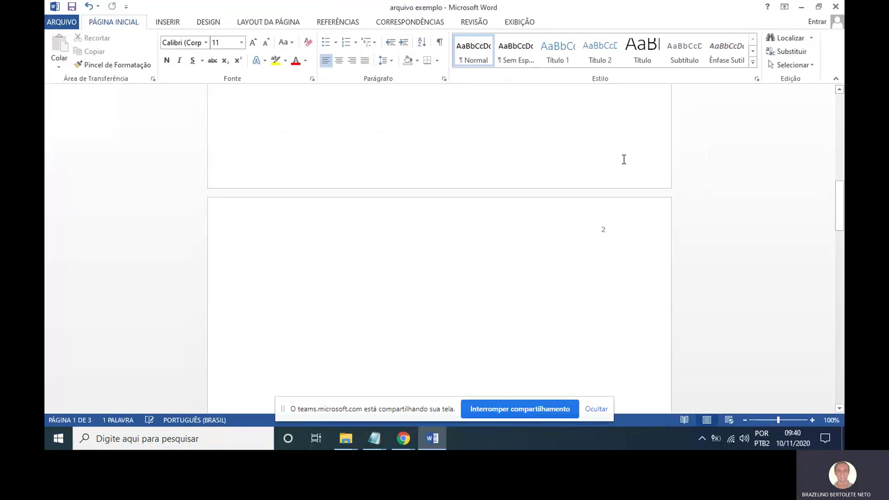
{"action": "left_click_drag", "start_coordinate": [620, 212], "coordinate": [609, 214]}
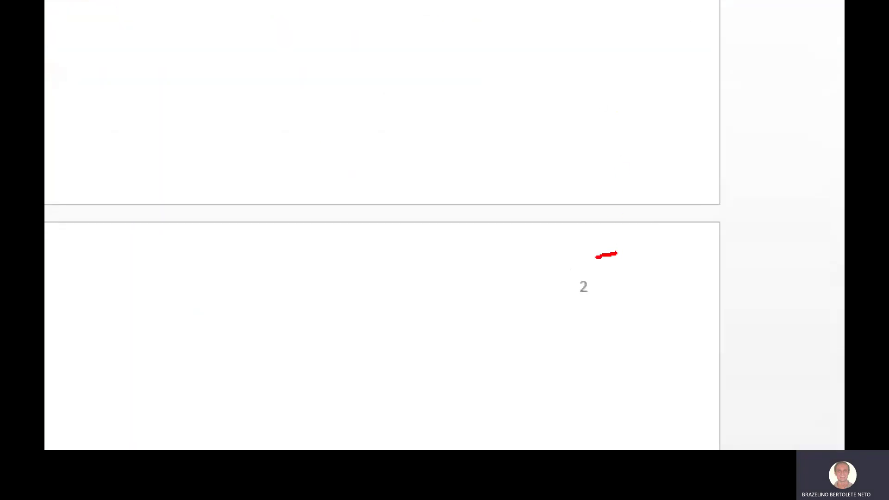
{"action": "mouse_move", "coordinate": [617, 254]}
{"action": "left_mouse_down"}
{"action": "mouse_move", "coordinate": [613, 319]}
{"action": "mouse_move", "coordinate": [607, 252]}
{"action": "left_mouse_up"}
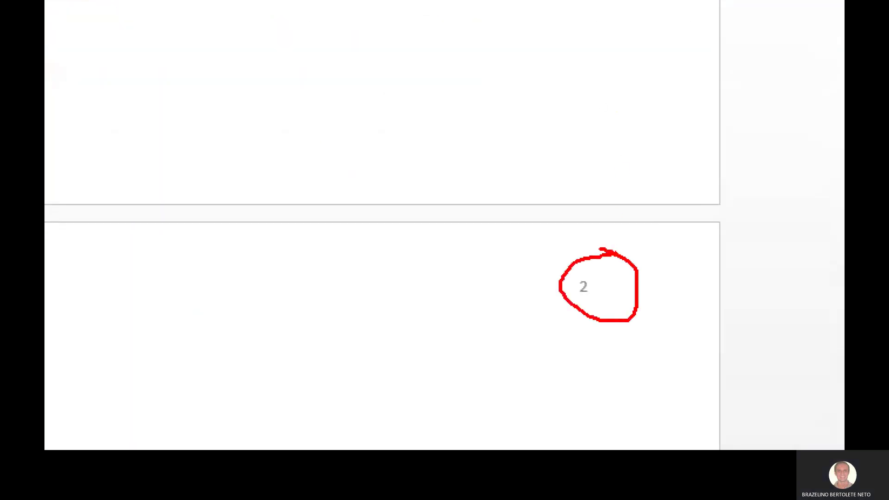
{"action": "scroll", "coordinate": [600, 211], "scroll_direction": "down", "scroll_amount": 3}
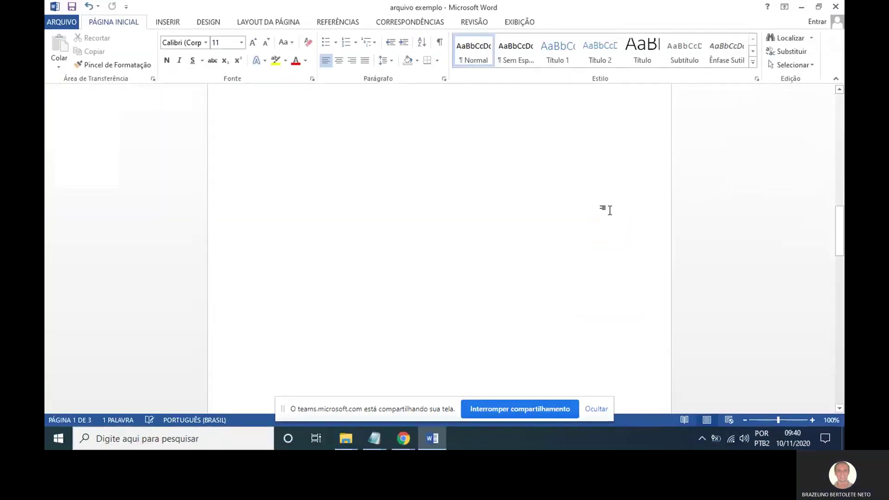
{"action": "scroll", "coordinate": [610, 211], "scroll_direction": "down", "scroll_amount": 3}
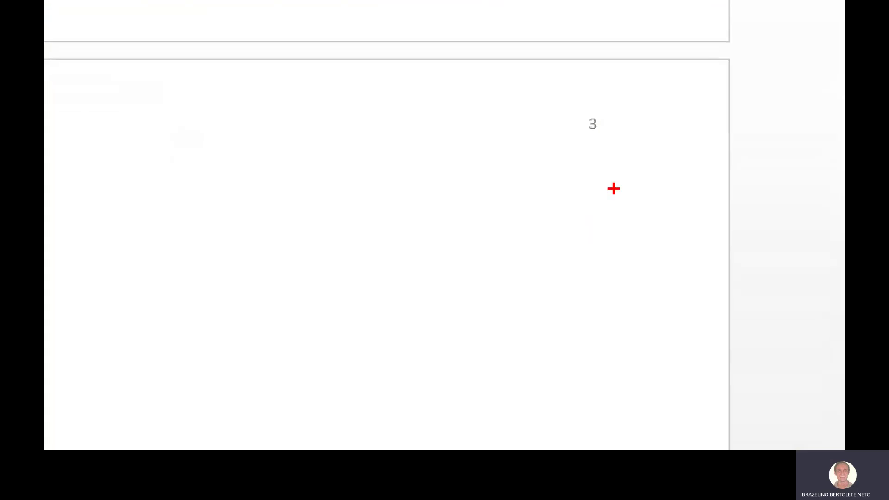
{"action": "mouse_move", "coordinate": [623, 103]}
{"action": "left_mouse_down"}
{"action": "mouse_move", "coordinate": [604, 96]}
{"action": "mouse_move", "coordinate": [647, 143]}
{"action": "mouse_move", "coordinate": [598, 88]}
{"action": "left_mouse_up"}
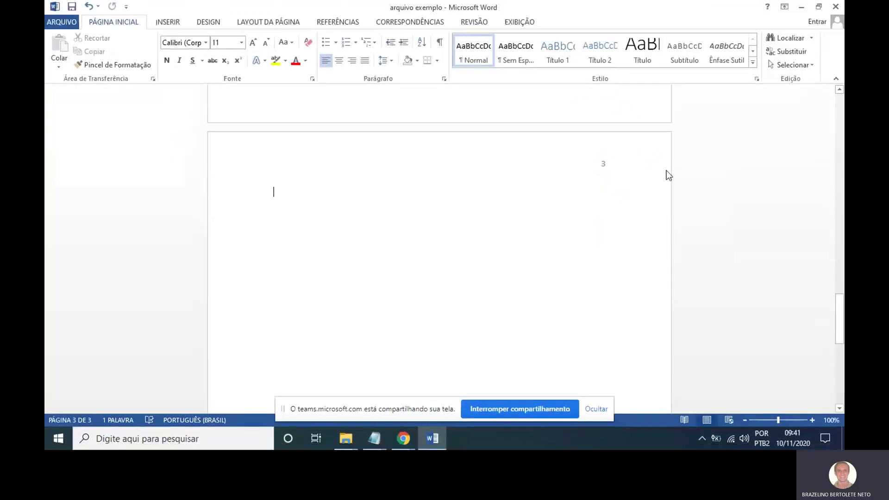
{"action": "scroll", "coordinate": [668, 176], "scroll_direction": "up", "scroll_amount": 20}
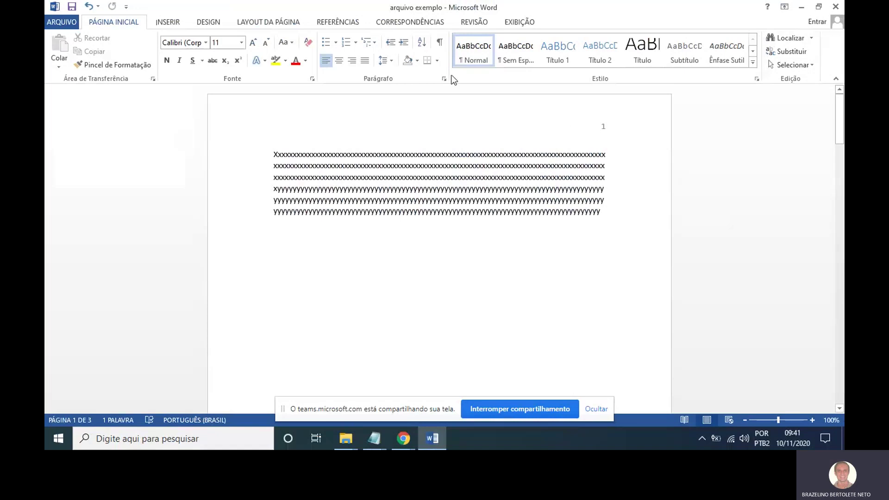
Open the Número de Página dropdown from the Inserir tab.
{"action": "left_click", "coordinate": [180, 24]}
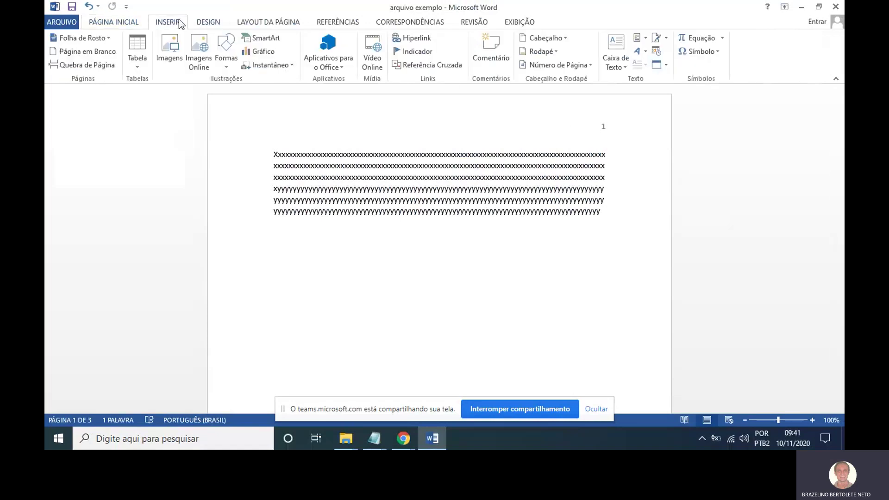
{"action": "left_click", "coordinate": [560, 66]}
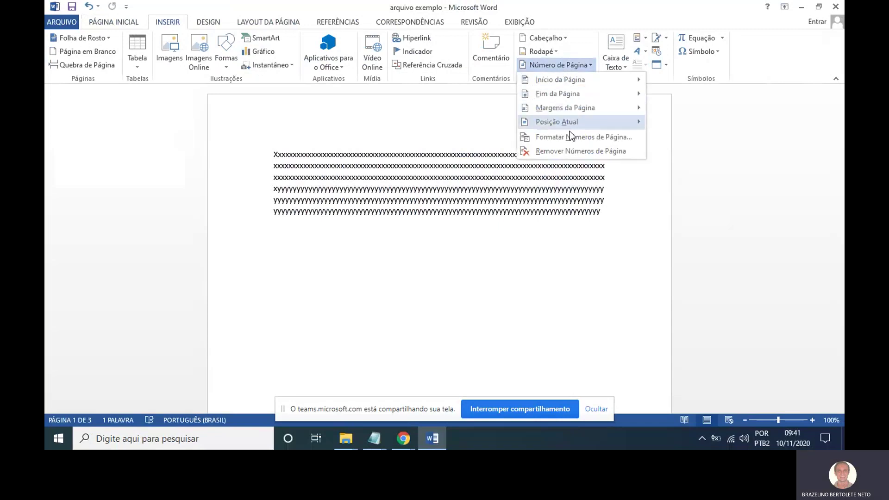
In Formatar Números de Página, set the number format to uppercase Roman numerals I, II, III.
{"action": "mouse_move", "coordinate": [572, 125]}
{"action": "left_mouse_down"}
{"action": "mouse_move", "coordinate": [526, 127]}
{"action": "mouse_move", "coordinate": [592, 158]}
{"action": "mouse_move", "coordinate": [734, 103]}
{"action": "mouse_move", "coordinate": [559, 103]}
{"action": "mouse_move", "coordinate": [532, 114]}
{"action": "left_mouse_up"}
{"action": "key", "text": "Escape"}
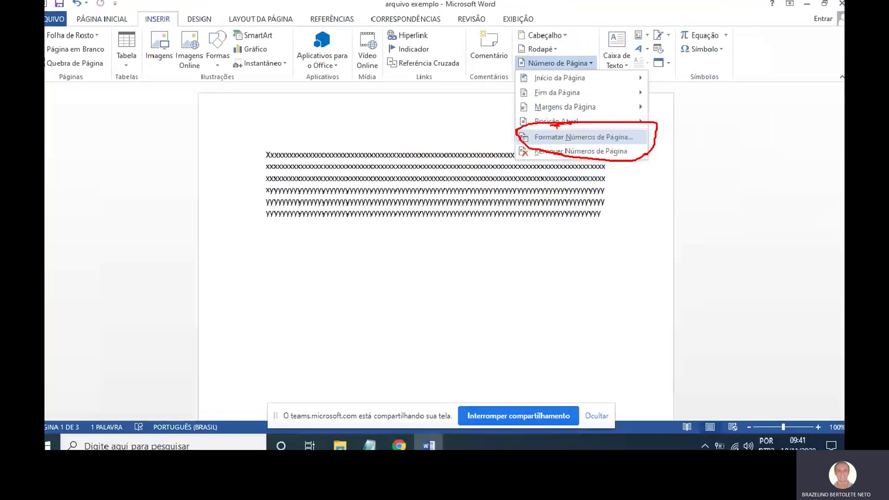
{"action": "left_click", "coordinate": [574, 88]}
{"action": "left_click", "coordinate": [575, 62]}
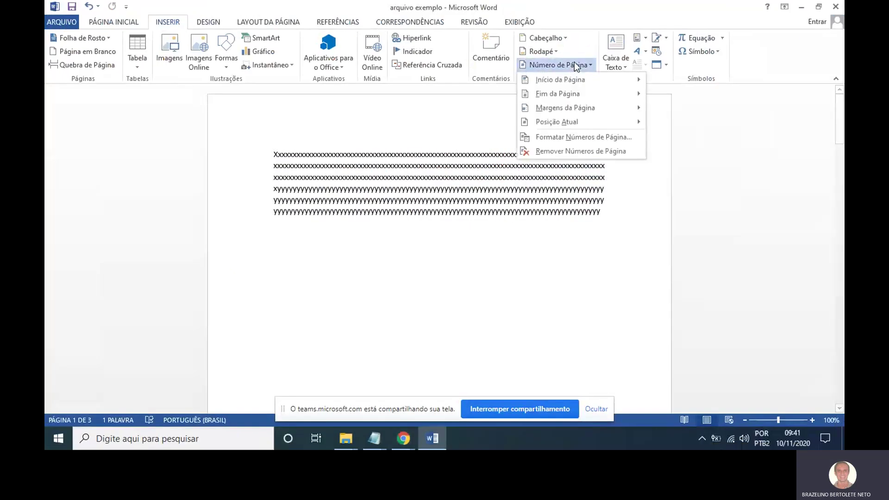
{"action": "left_click", "coordinate": [585, 138]}
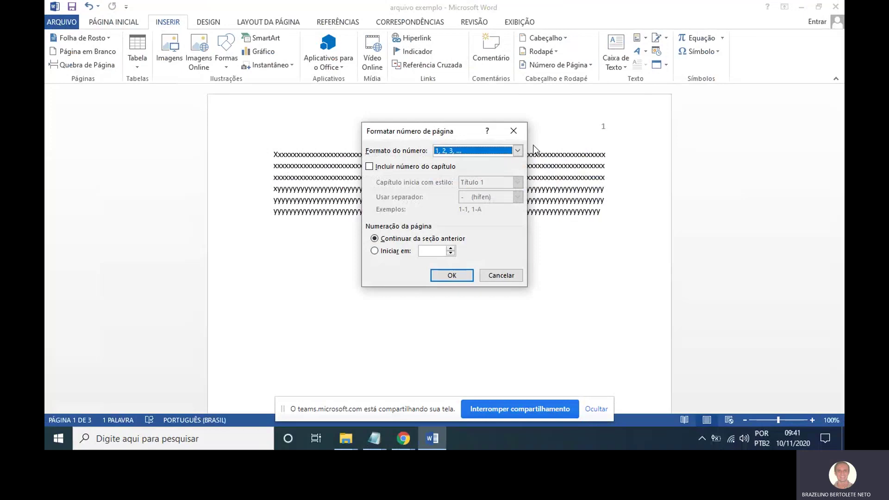
{"action": "left_click", "coordinate": [517, 150]}
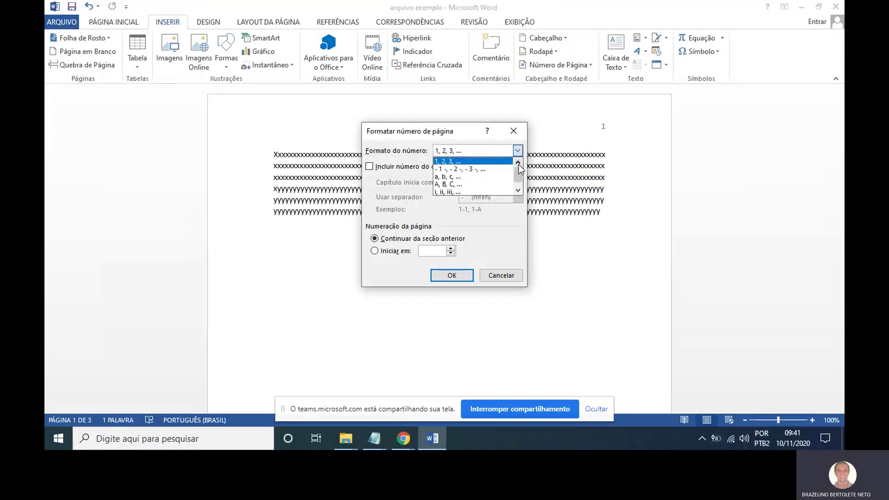
{"action": "left_click", "coordinate": [520, 189]}
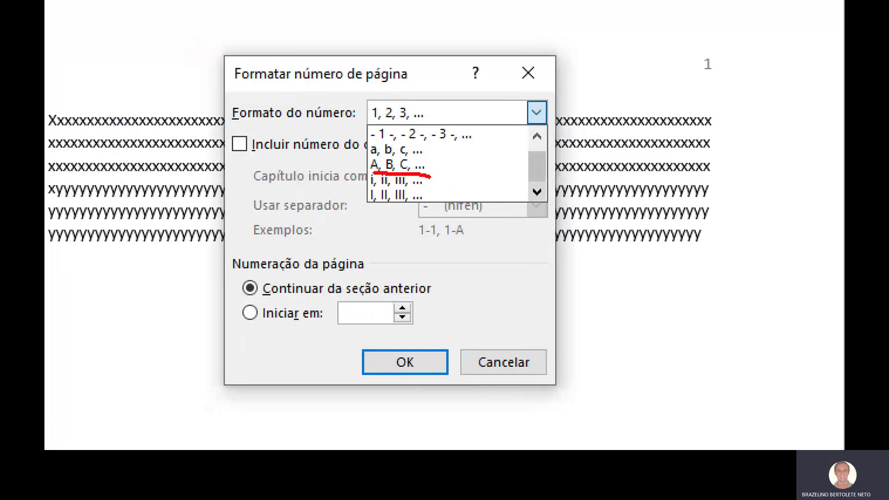
{"action": "mouse_move", "coordinate": [366, 184]}
{"action": "left_mouse_down"}
{"action": "mouse_move", "coordinate": [412, 188]}
{"action": "mouse_move", "coordinate": [425, 200]}
{"action": "left_mouse_up"}
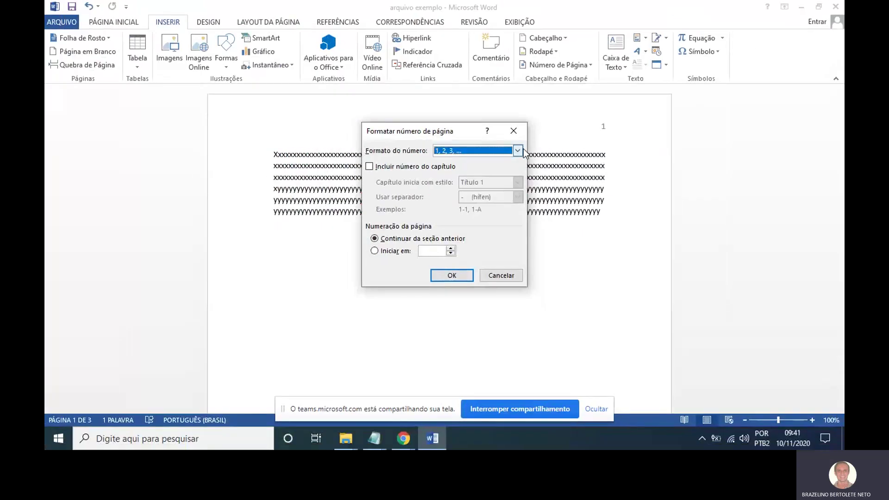
{"action": "left_click", "coordinate": [537, 113]}
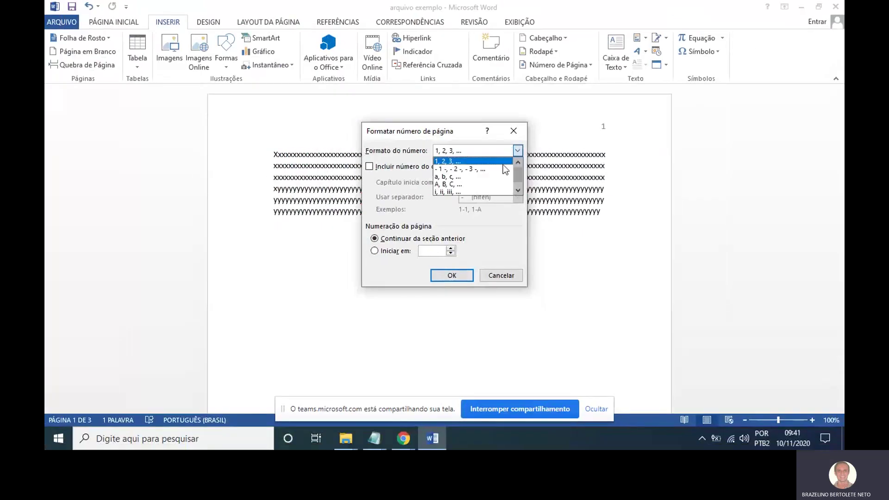
{"action": "left_click", "coordinate": [518, 190]}
{"action": "left_click", "coordinate": [507, 191]}
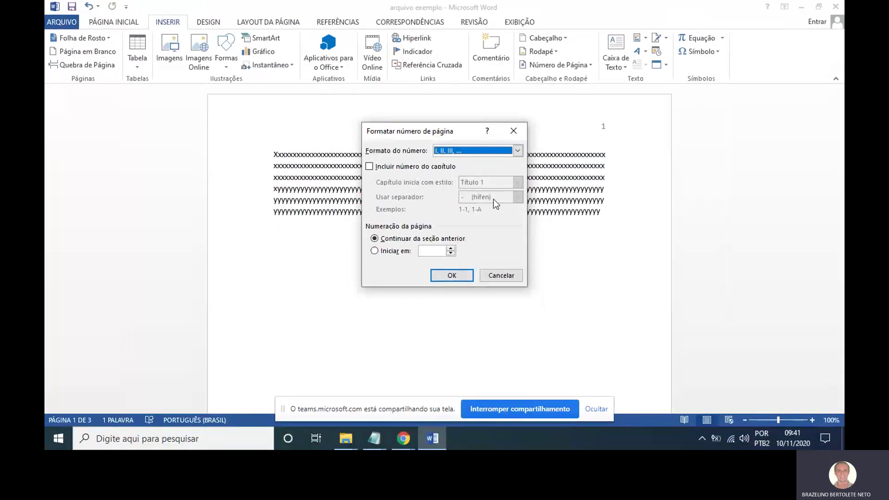
Confirm the Roman numeral page numbering and review the numbered pages.
{"action": "left_click", "coordinate": [463, 273]}
{"action": "scroll", "coordinate": [565, 248], "scroll_direction": "down", "scroll_amount": 10}
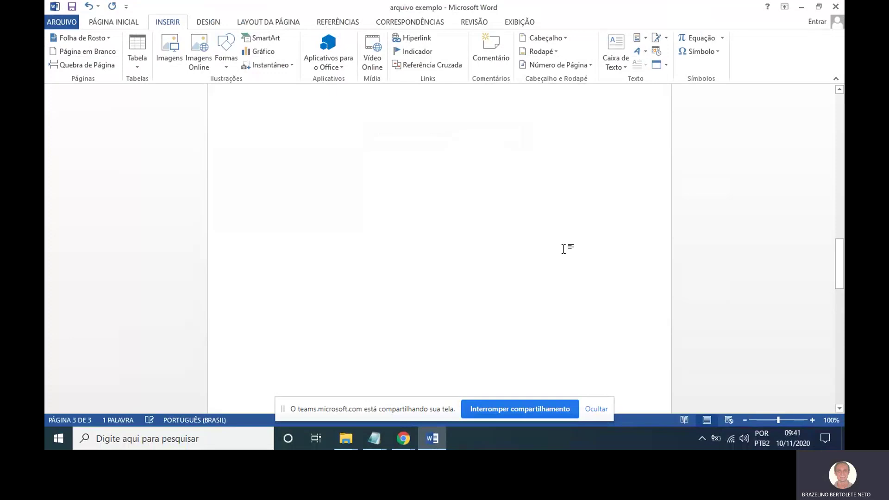
{"action": "scroll", "coordinate": [583, 244], "scroll_direction": "up", "scroll_amount": 15}
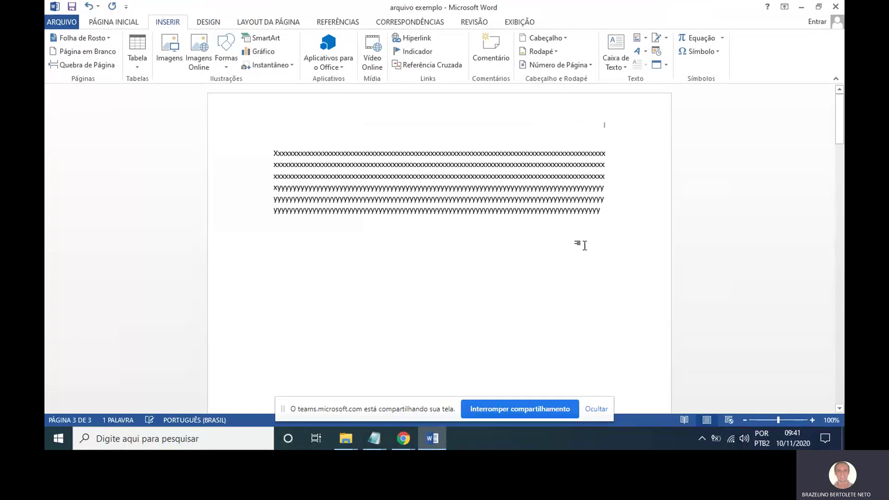
{"action": "scroll", "coordinate": [581, 237], "scroll_direction": "down", "scroll_amount": 15}
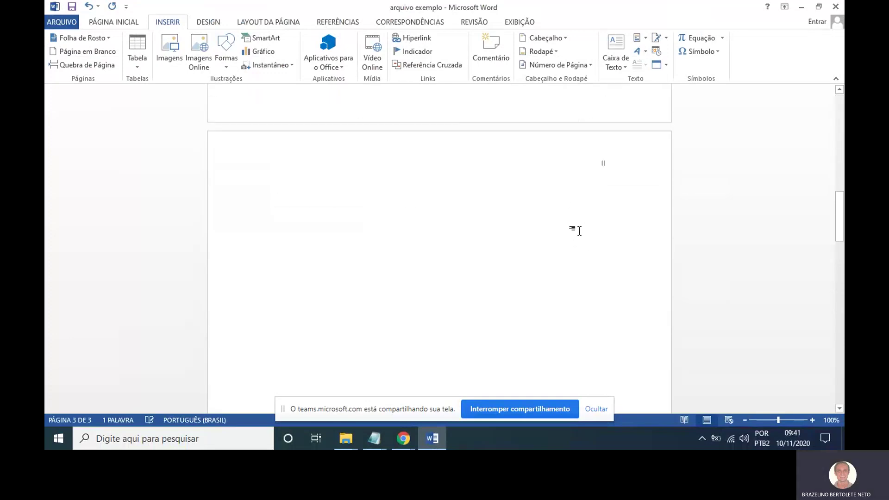
{"action": "scroll", "coordinate": [593, 241], "scroll_direction": "up", "scroll_amount": 3}
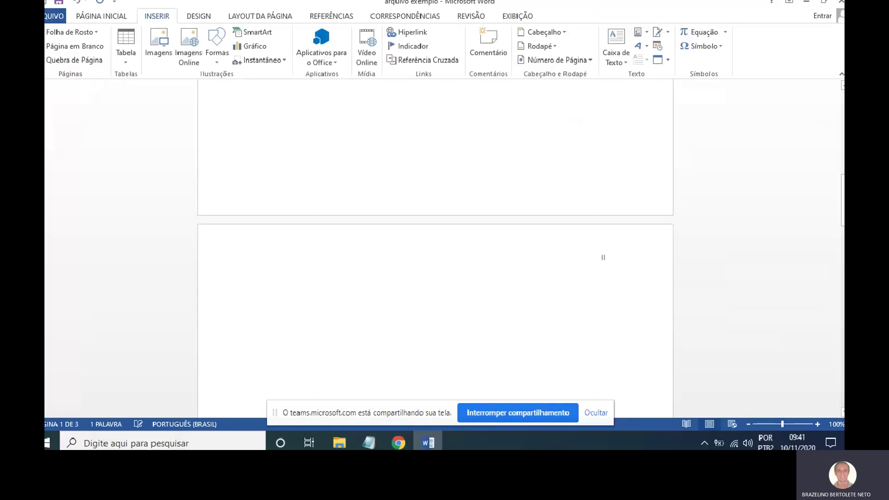
{"action": "scroll", "coordinate": [600, 262], "scroll_direction": "down", "scroll_amount": 6}
{"action": "scroll", "coordinate": [600, 261], "scroll_direction": "down", "scroll_amount": 5}
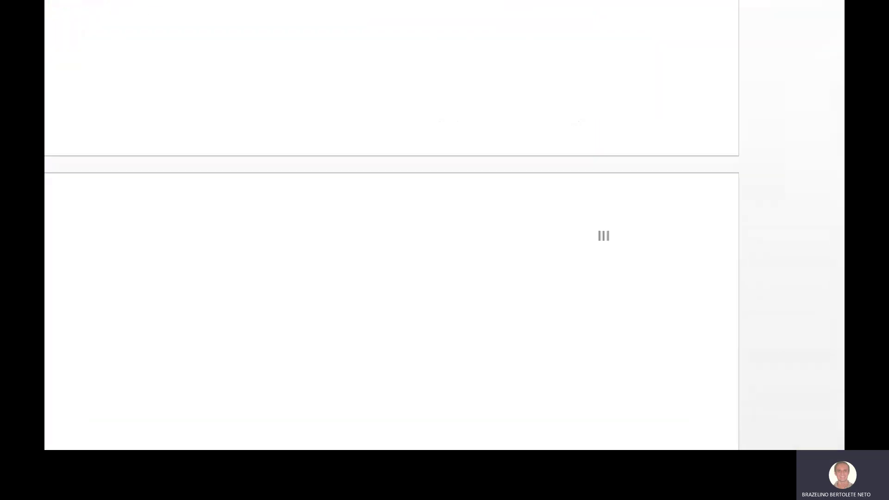
Insert a page break at the start of page 3, creating page IV.
{"action": "left_click", "coordinate": [289, 273]}
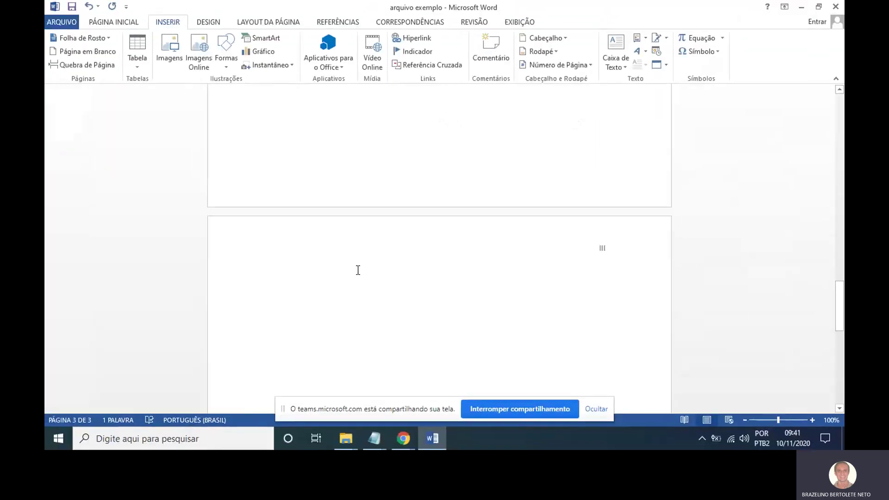
{"action": "key", "text": "ctrl+Return"}
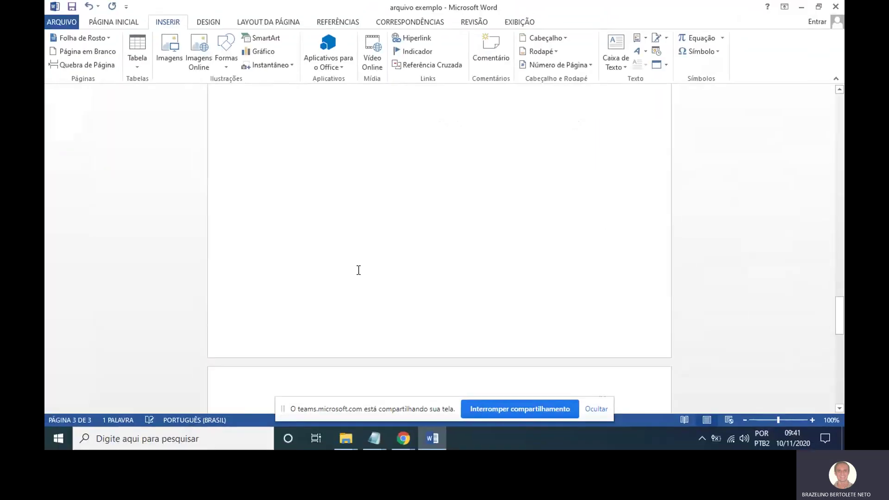
{"action": "scroll", "coordinate": [358, 269], "scroll_direction": "down", "scroll_amount": 5}
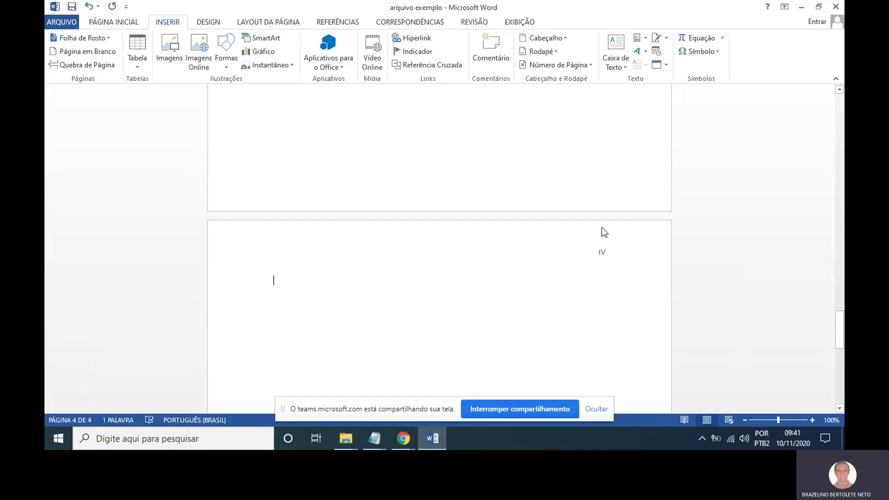
Change the page number format to capital letters A, B, C and confirm it.
{"action": "left_click", "coordinate": [592, 65]}
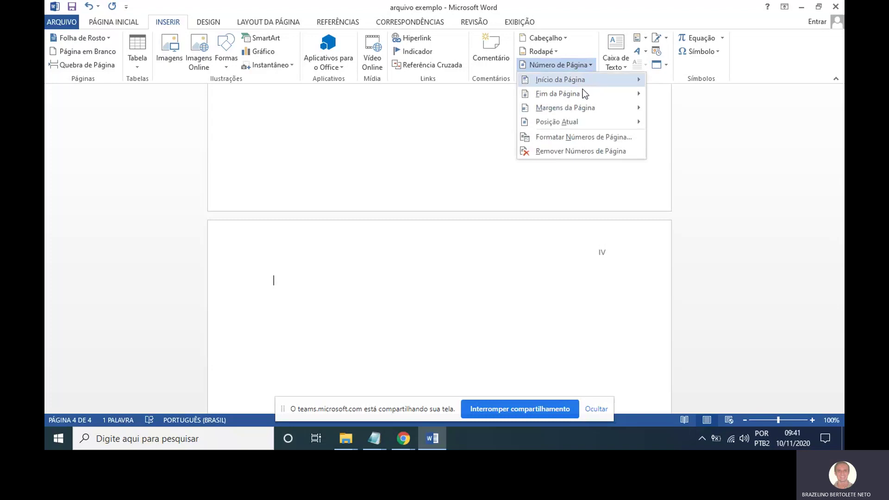
{"action": "left_click", "coordinate": [585, 137]}
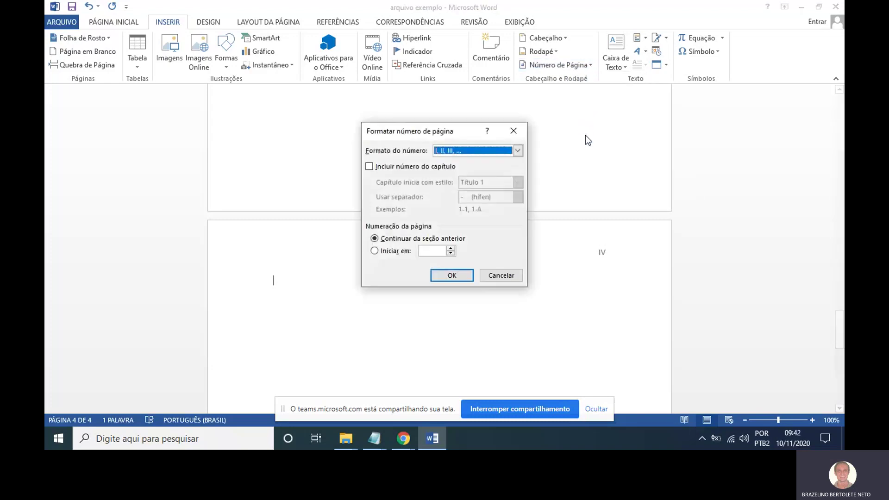
{"action": "left_click", "coordinate": [518, 151]}
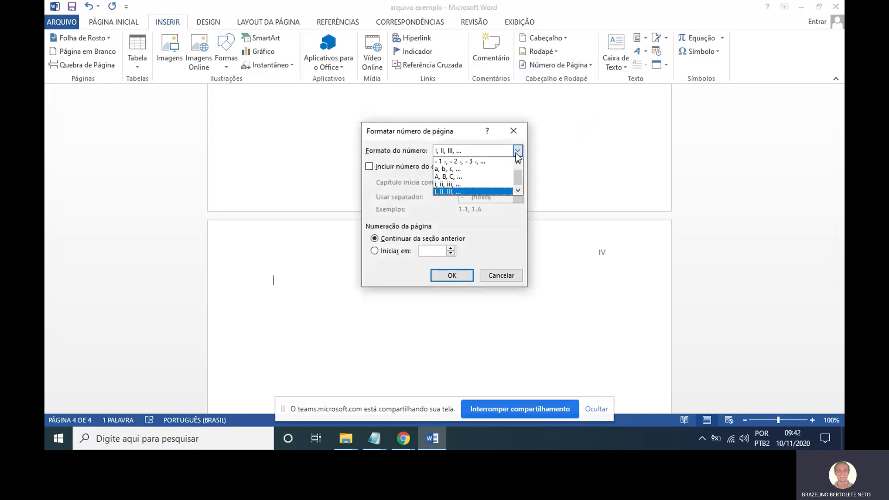
{"action": "left_click", "coordinate": [507, 176]}
{"action": "left_click", "coordinate": [454, 276]}
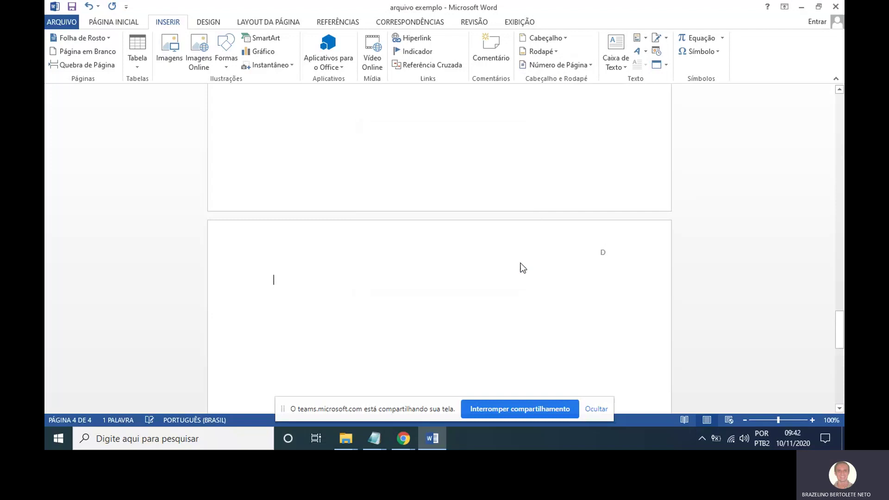
{"action": "scroll", "coordinate": [576, 249], "scroll_direction": "up", "scroll_amount": 4}
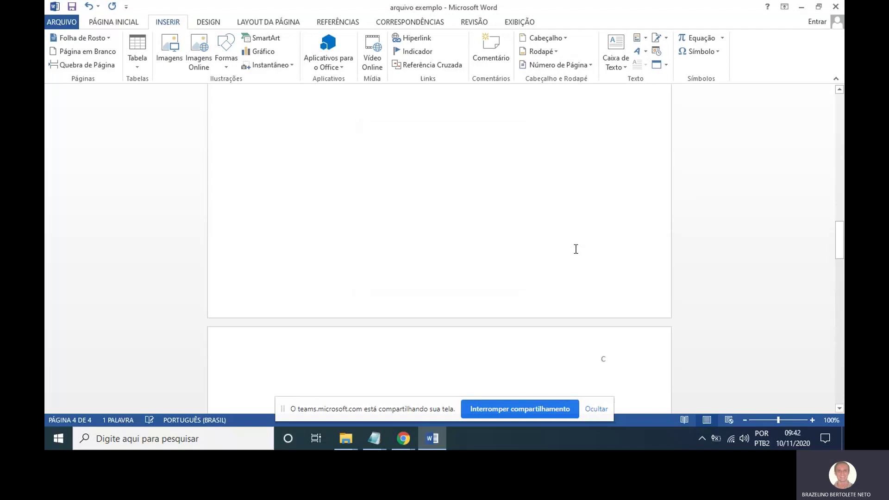
{"action": "scroll", "coordinate": [576, 249], "scroll_direction": "down", "scroll_amount": 5}
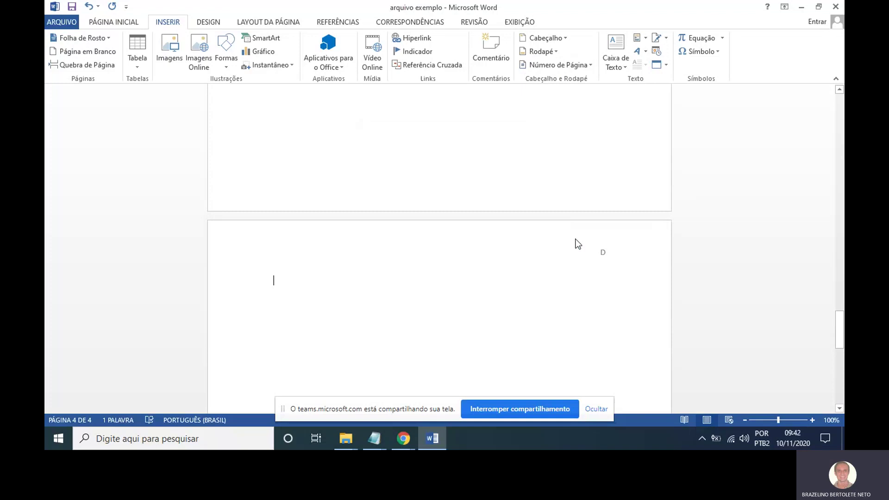
{"action": "scroll", "coordinate": [602, 222], "scroll_direction": "up", "scroll_amount": 15}
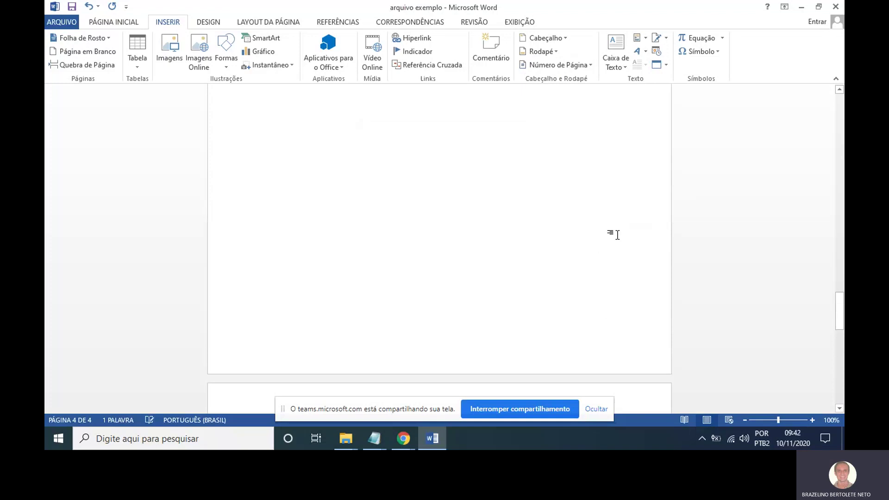
{"action": "scroll", "coordinate": [620, 234], "scroll_direction": "up", "scroll_amount": 15}
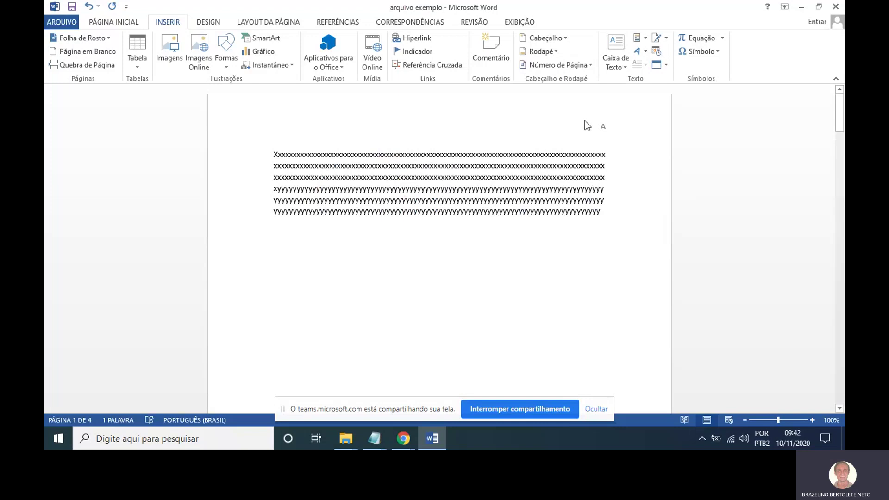
Delete the page letter A from the header and return to the document body.
{"action": "double_click", "coordinate": [585, 120]}
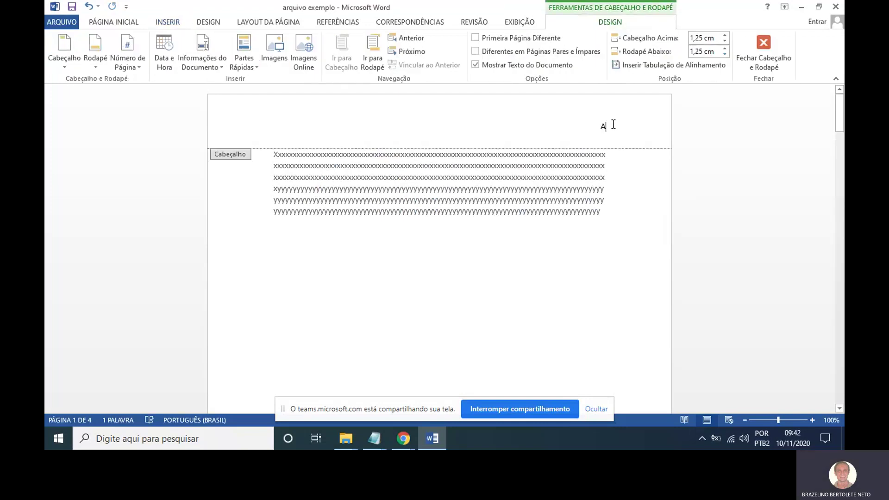
{"action": "left_click_drag", "start_coordinate": [613, 124], "coordinate": [578, 130]}
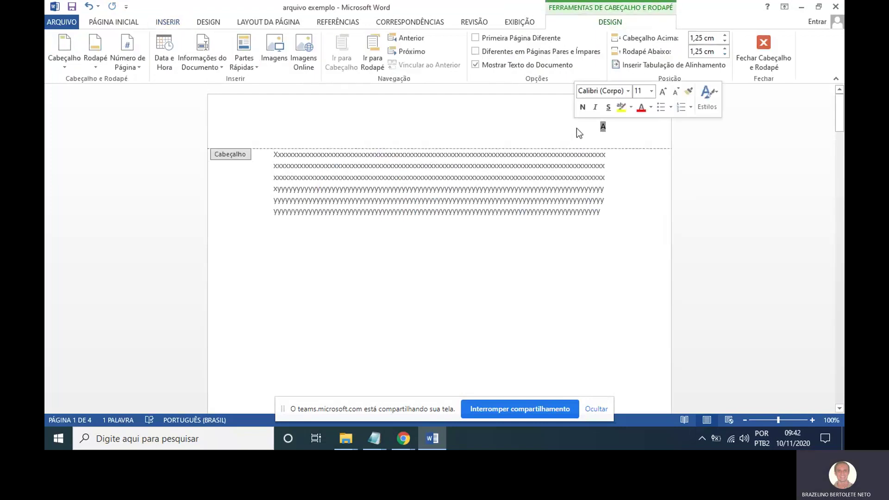
{"action": "double_click", "coordinate": [570, 200]}
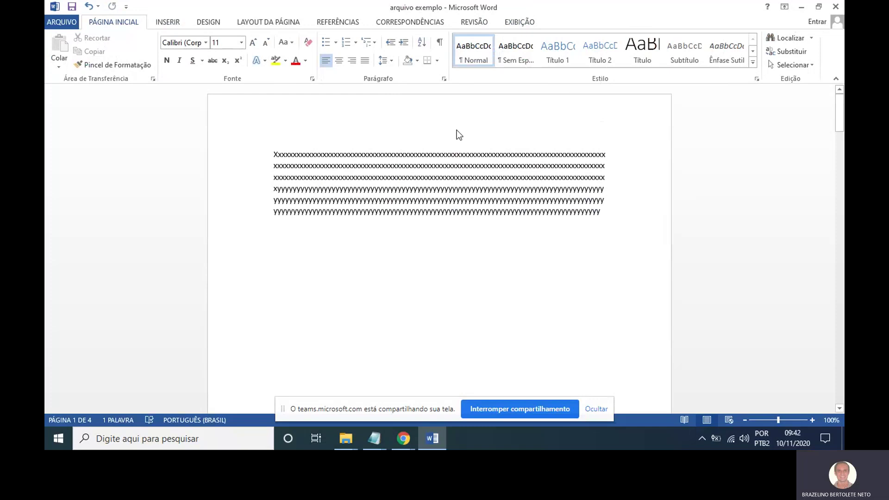
{"action": "scroll", "coordinate": [480, 130], "scroll_direction": "down", "scroll_amount": 11}
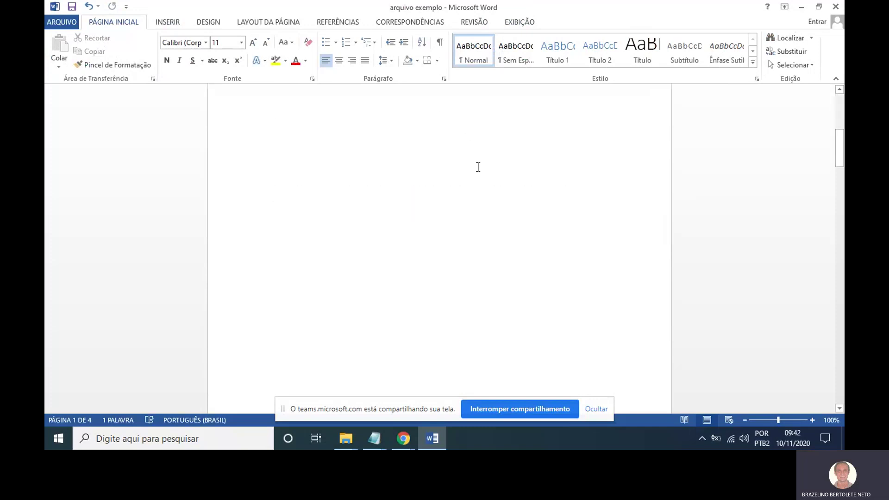
{"action": "scroll", "coordinate": [473, 143], "scroll_direction": "up", "scroll_amount": 1}
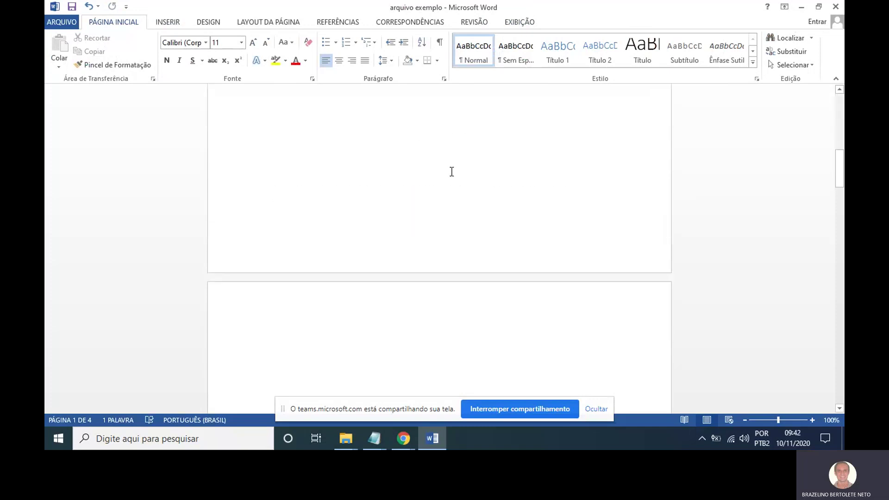
{"action": "scroll", "coordinate": [453, 173], "scroll_direction": "up", "scroll_amount": 9}
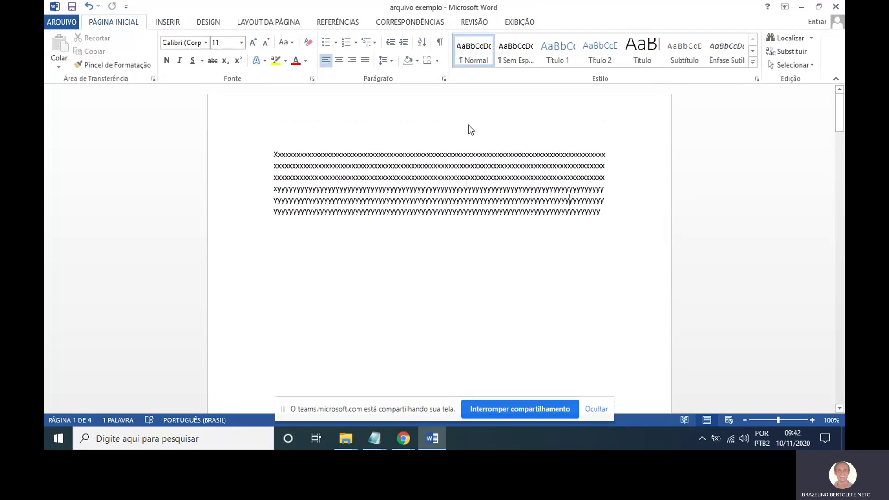
{"action": "left_click", "coordinate": [178, 24]}
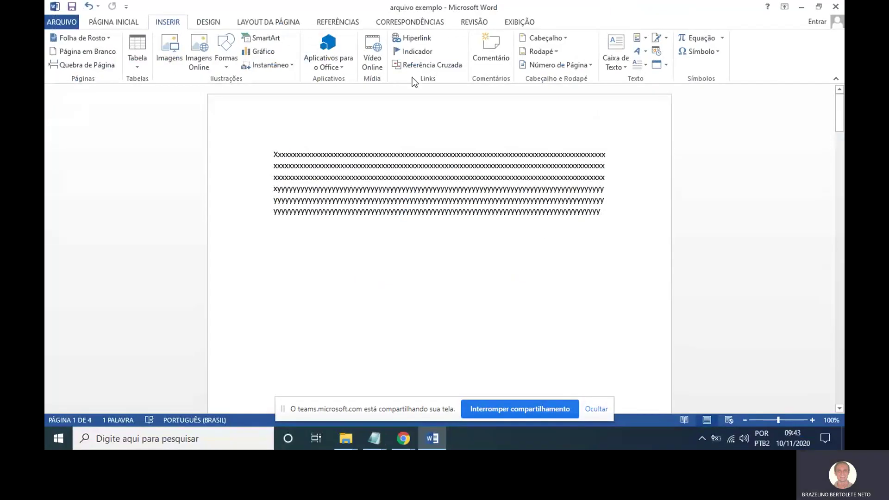
Insert the Em Branco (Três Colunas) header with three [Digite aqui] placeholders.
{"action": "left_click", "coordinate": [567, 38]}
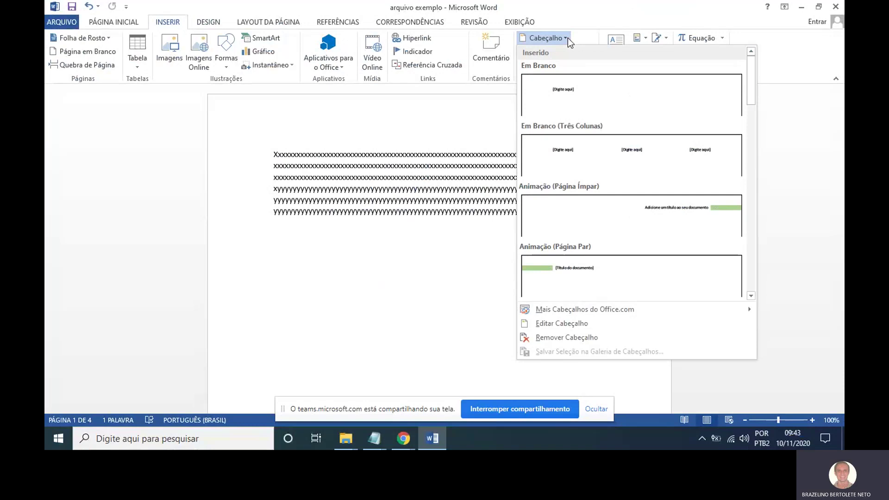
{"action": "mouse_move", "coordinate": [753, 70]}
{"action": "left_mouse_down"}
{"action": "mouse_move", "coordinate": [756, 245]}
{"action": "mouse_move", "coordinate": [742, 68]}
{"action": "left_mouse_up"}
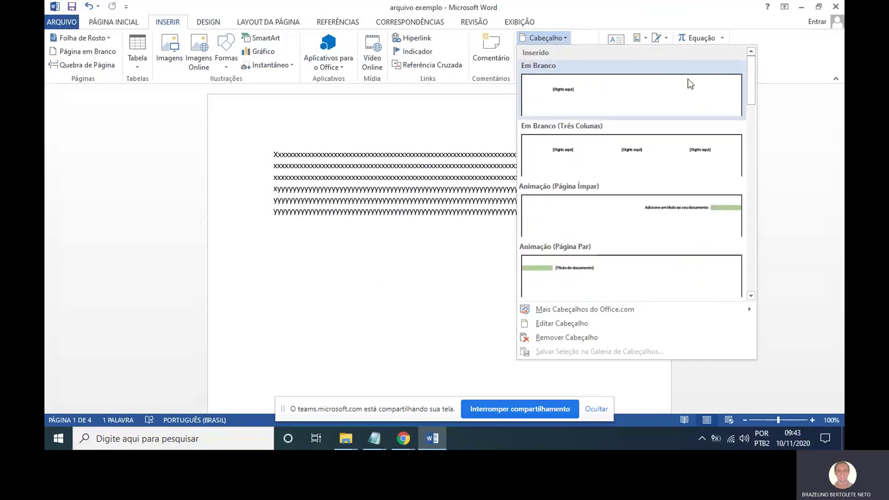
{"action": "left_click", "coordinate": [643, 147]}
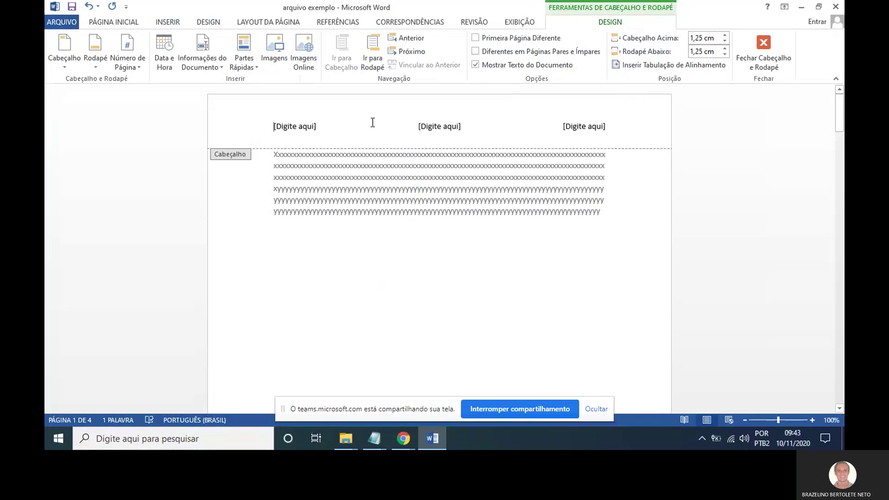
Type 'ETEC DR. ADAIL NUNES DA SILVA' in the middle header slot and close the header.
{"action": "left_click", "coordinate": [315, 127]}
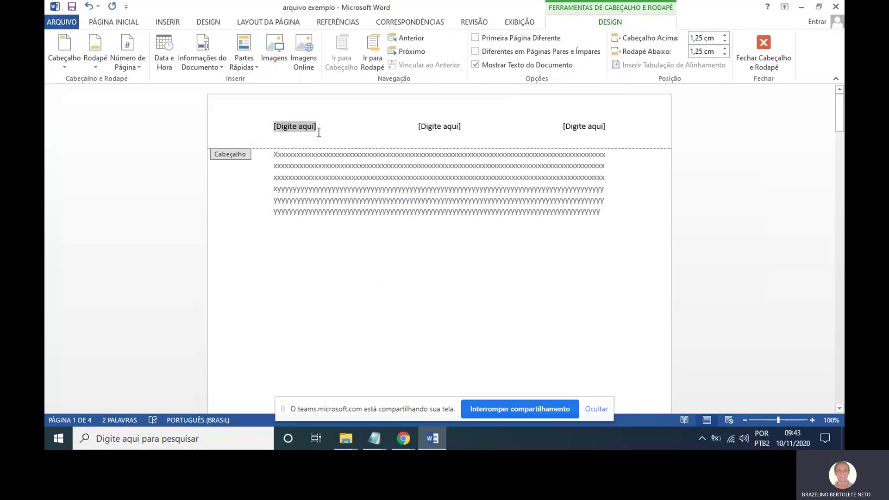
{"action": "left_click", "coordinate": [448, 127]}
{"action": "type", "text": "e"}
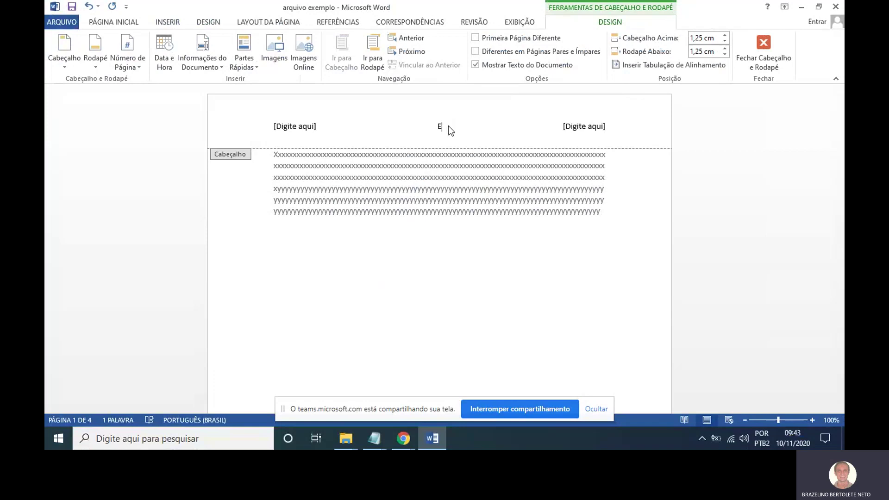
{"action": "type", "text": "TEC DR. ADAIL NUNES DA SILVA"}
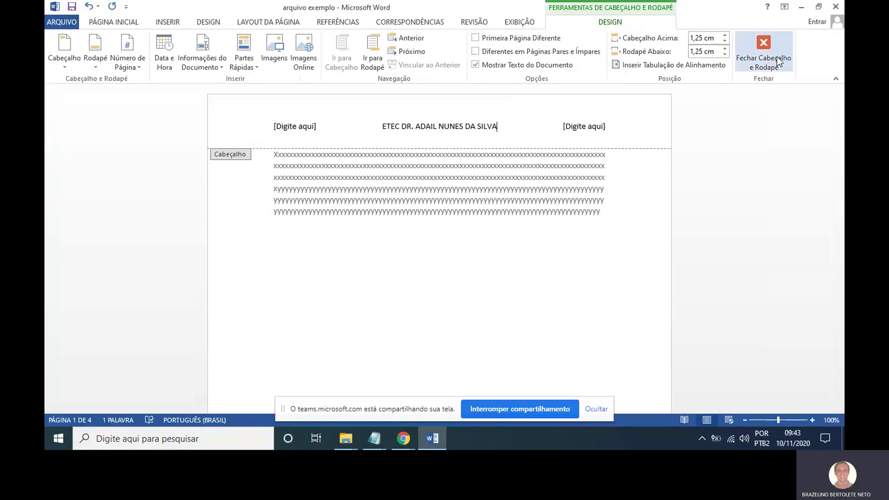
{"action": "left_click", "coordinate": [780, 62]}
{"action": "scroll", "coordinate": [525, 176], "scroll_direction": "down", "scroll_amount": 10}
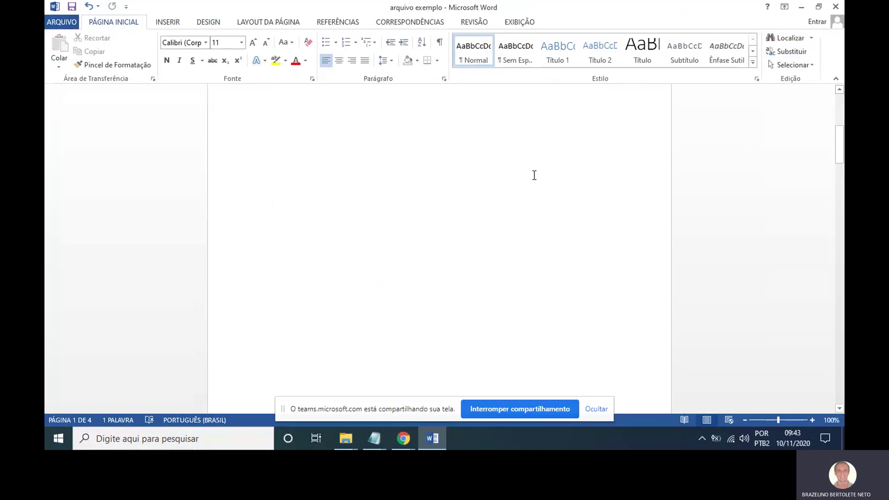
{"action": "scroll", "coordinate": [534, 179], "scroll_direction": "up", "scroll_amount": 2}
{"action": "scroll", "coordinate": [534, 179], "scroll_direction": "up", "scroll_amount": 10}
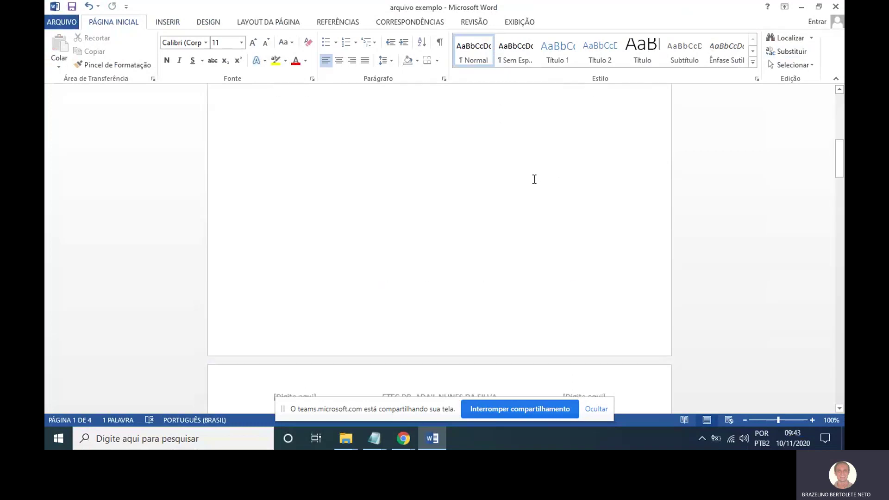
{"action": "scroll", "coordinate": [534, 178], "scroll_direction": "down", "scroll_amount": 5}
{"action": "scroll", "coordinate": [534, 177], "scroll_direction": "down", "scroll_amount": 15}
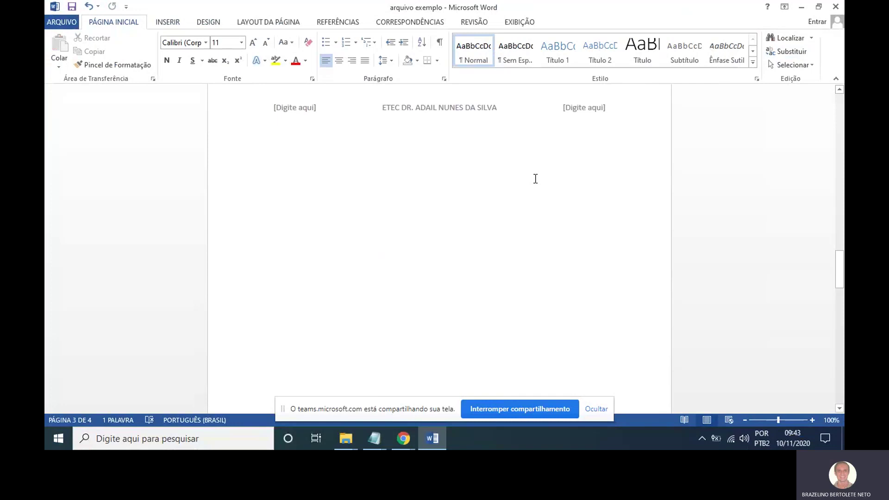
{"action": "scroll", "coordinate": [535, 179], "scroll_direction": "down", "scroll_amount": 15}
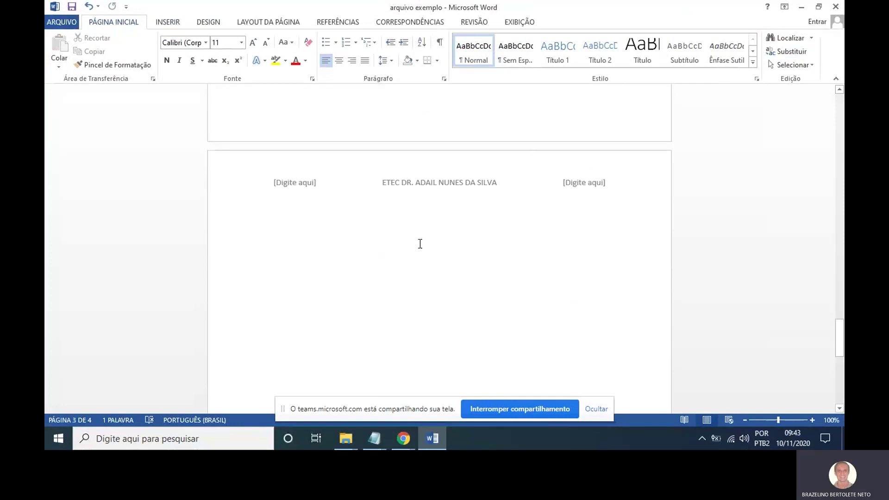
{"action": "scroll", "coordinate": [484, 229], "scroll_direction": "up", "scroll_amount": 15}
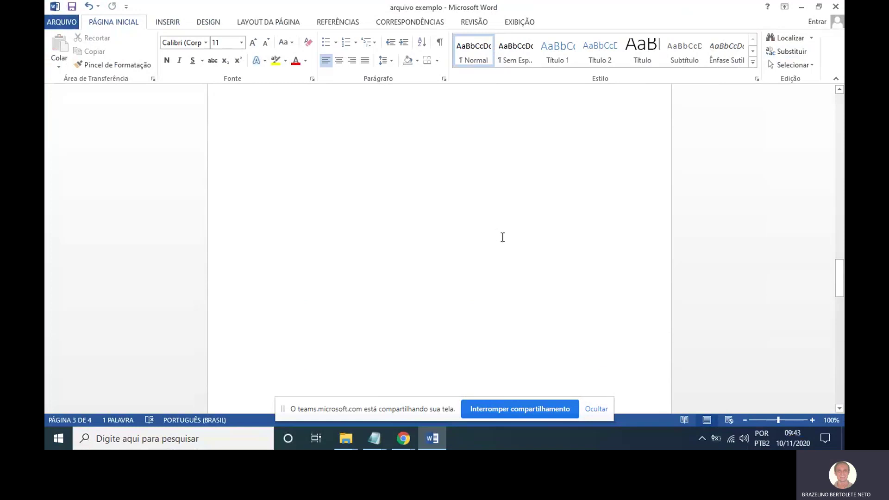
{"action": "scroll", "coordinate": [503, 237], "scroll_direction": "up", "scroll_amount": 20}
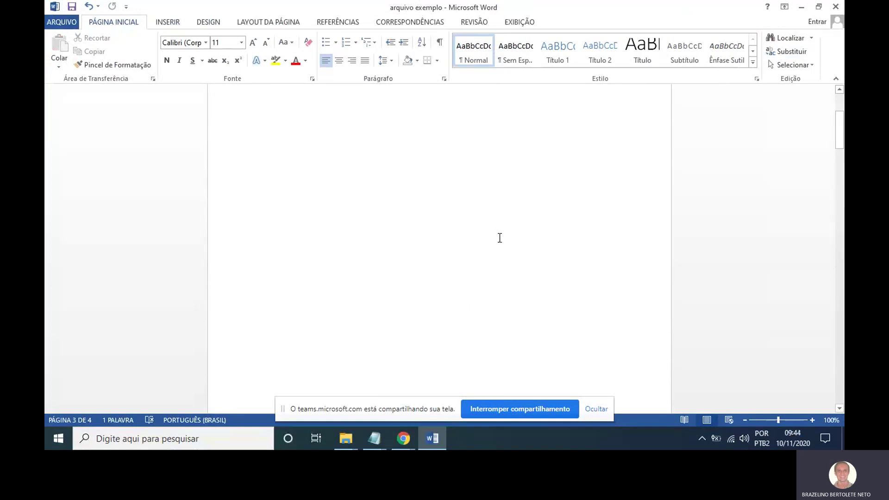
{"action": "scroll", "coordinate": [500, 237], "scroll_direction": "up", "scroll_amount": 5}
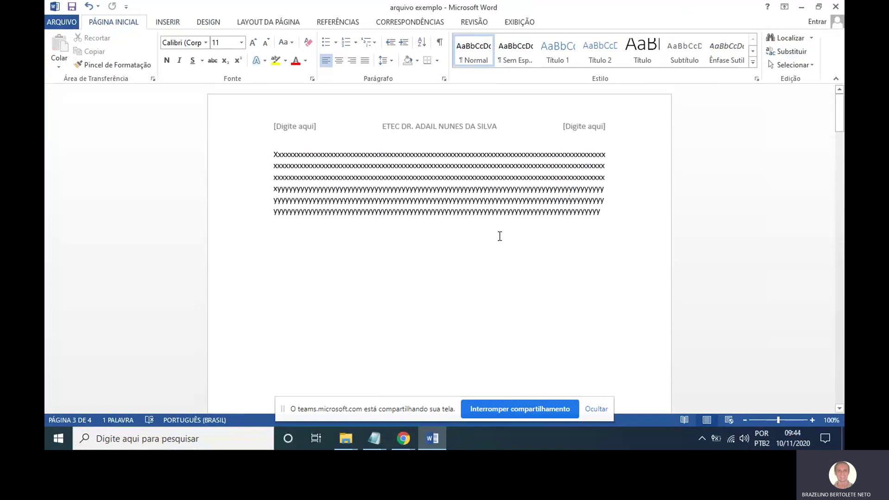
Select the whole header line and delete its text.
{"action": "double_click", "coordinate": [493, 126]}
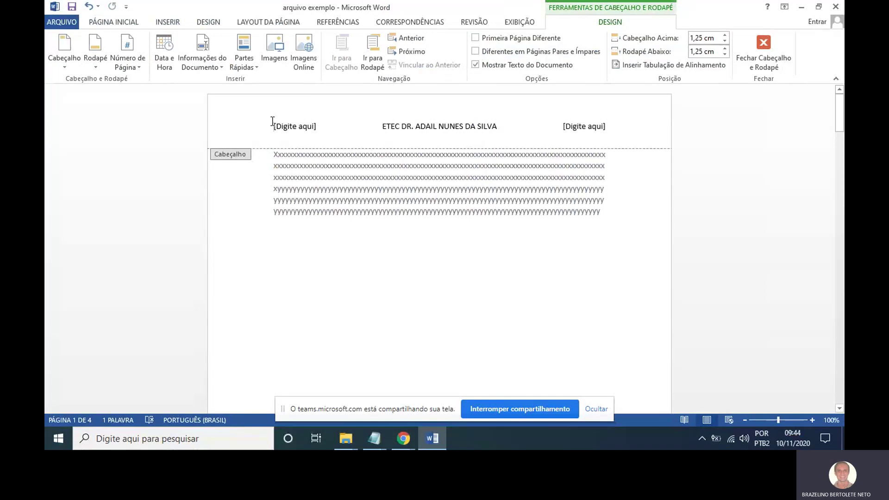
{"action": "left_click_drag", "start_coordinate": [273, 122], "coordinate": [625, 135]}
{"action": "key", "text": "Delete"}
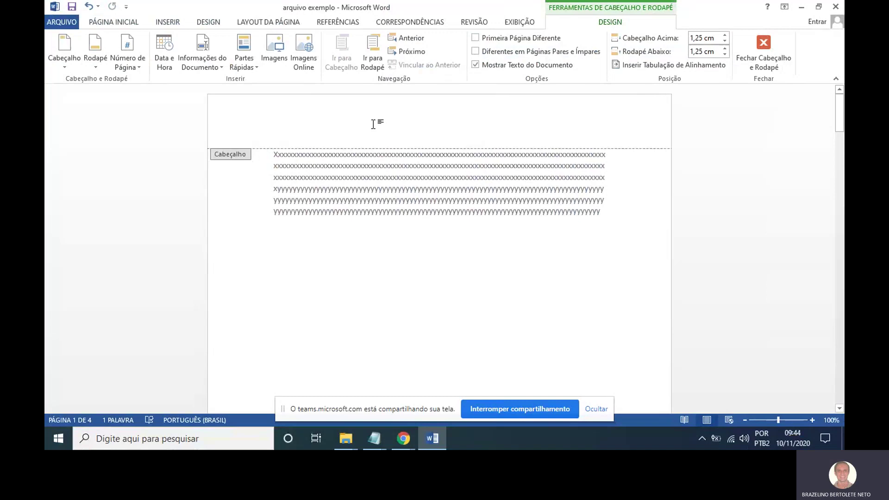
Start inserting a picture from Imagens, then cancel without inserting.
{"action": "mouse_move", "coordinate": [291, 119]}
{"action": "left_mouse_down"}
{"action": "mouse_move", "coordinate": [262, 119]}
{"action": "mouse_move", "coordinate": [359, 99]}
{"action": "left_mouse_up"}
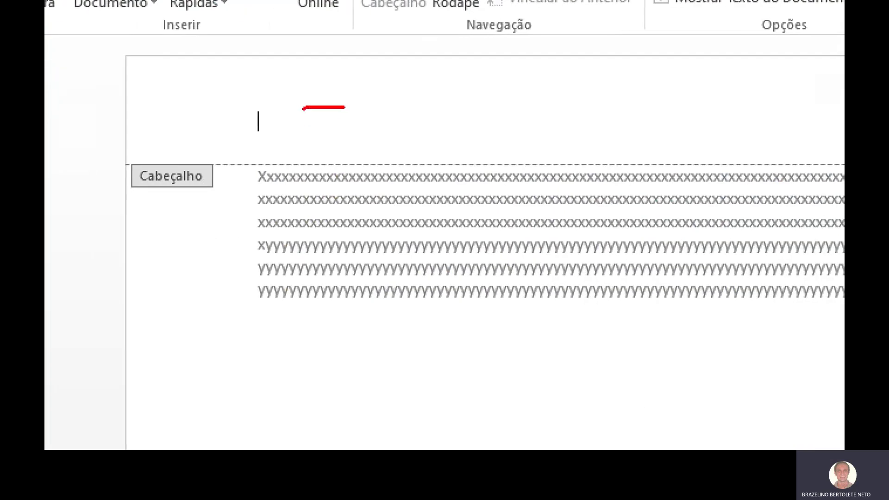
{"action": "left_click_drag", "start_coordinate": [438, 81], "coordinate": [311, 140]}
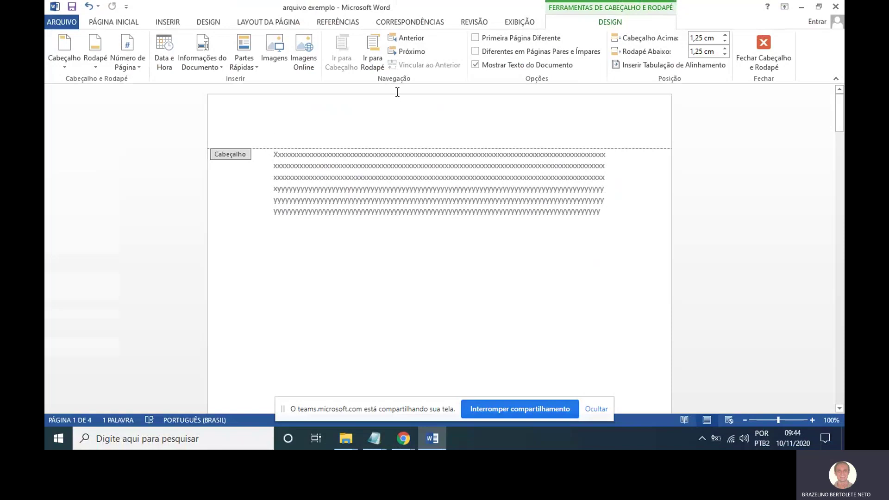
{"action": "left_click", "coordinate": [276, 65]}
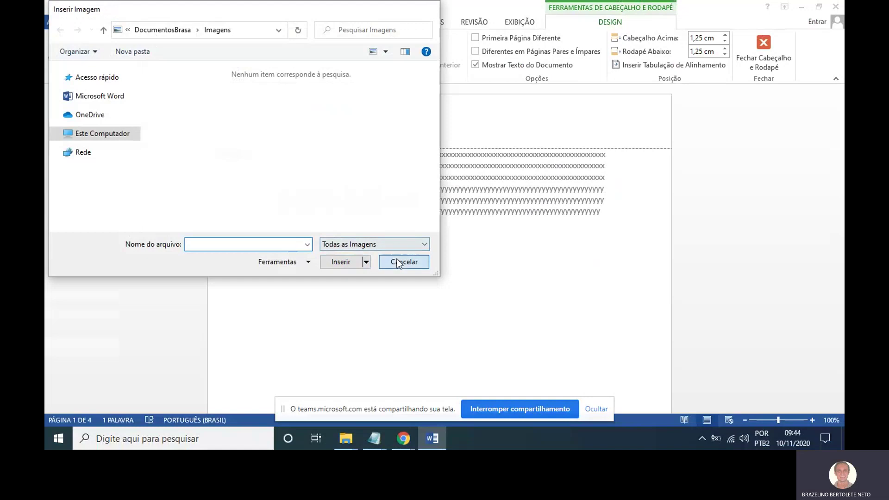
{"action": "left_click", "coordinate": [396, 260]}
Search Google for 'LOGO ETEC TAQUARITINGA' in a new Chrome tab.
{"action": "mouse_move", "coordinate": [402, 435]}
{"action": "left_click", "coordinate": [371, 376]}
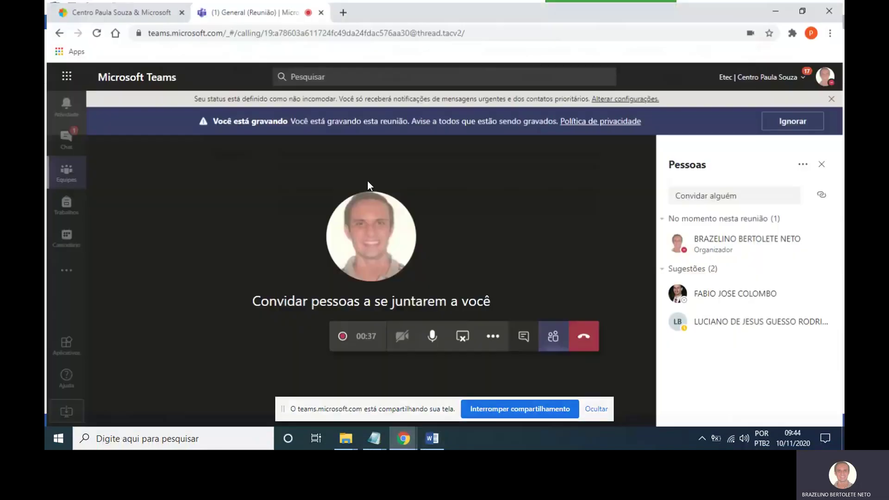
{"action": "left_click", "coordinate": [344, 11]}
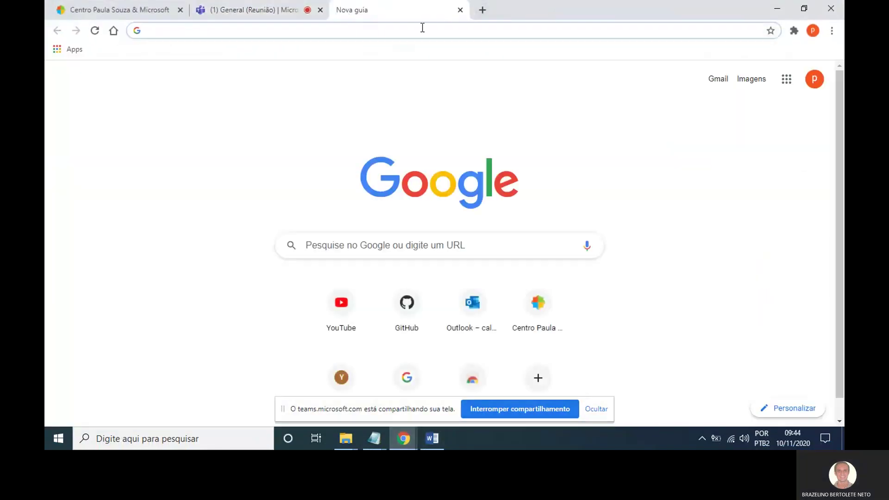
{"action": "type", "text": "LOGO ETEC TAQ"}
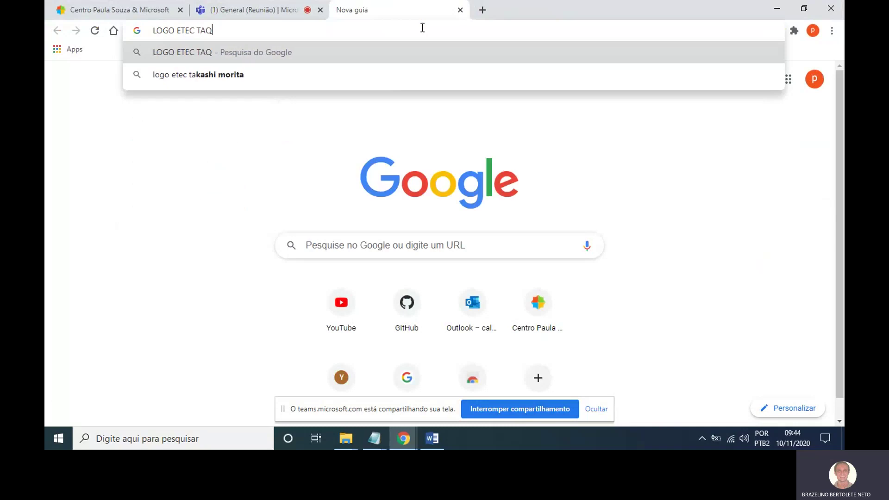
{"action": "type", "text": "UARITINGA"}
{"action": "key", "text": "Return"}
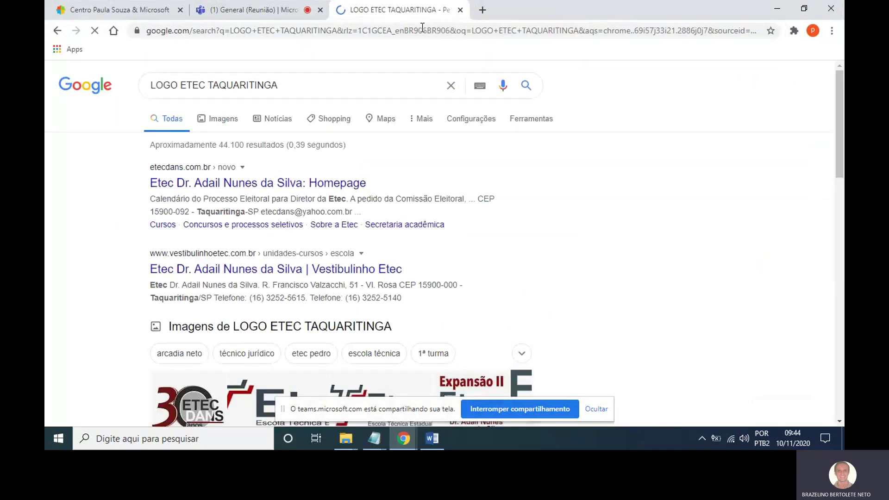
In image results, preview the odefensor Etec logo and open its O Defensor article.
{"action": "left_click", "coordinate": [222, 125]}
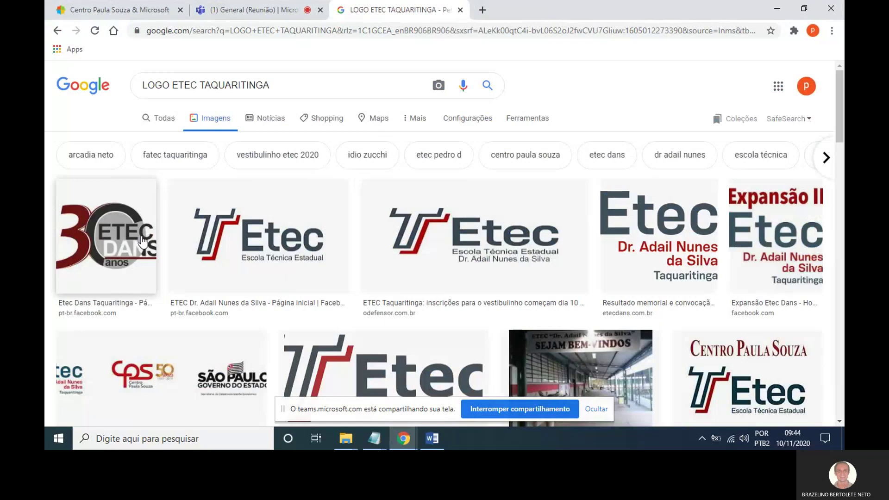
{"action": "left_click", "coordinate": [143, 242]}
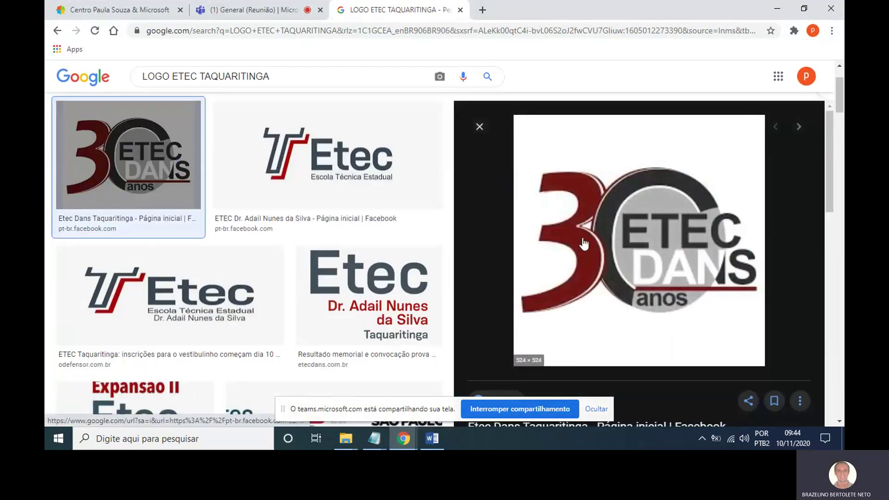
{"action": "left_click", "coordinate": [213, 292]}
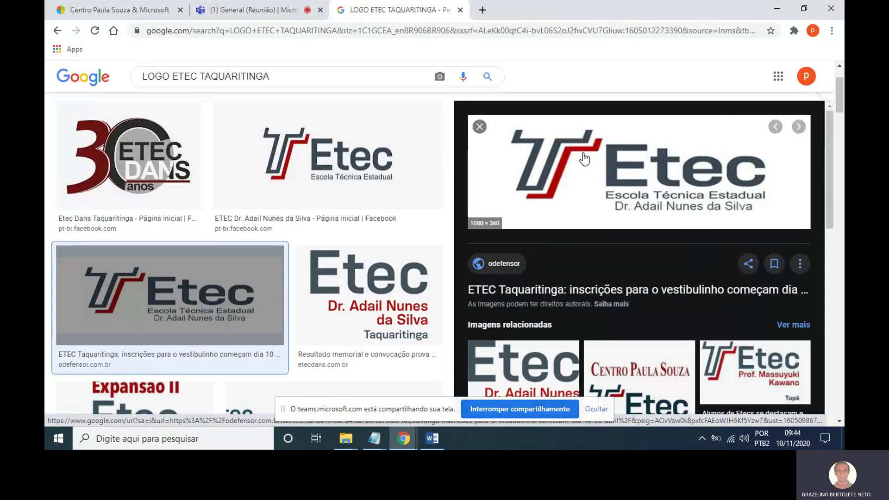
{"action": "left_click", "coordinate": [621, 143]}
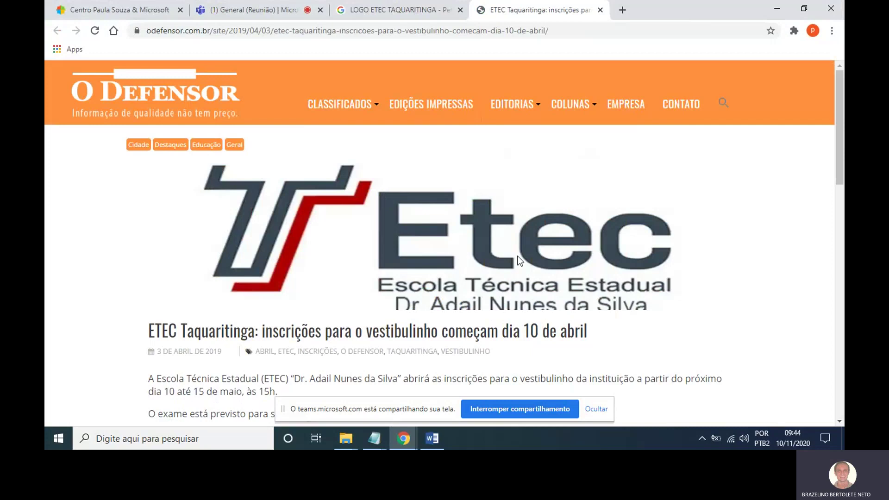
{"action": "scroll", "coordinate": [524, 252], "scroll_direction": "down", "scroll_amount": 1}
{"action": "scroll", "coordinate": [524, 253], "scroll_direction": "up", "scroll_amount": 1}
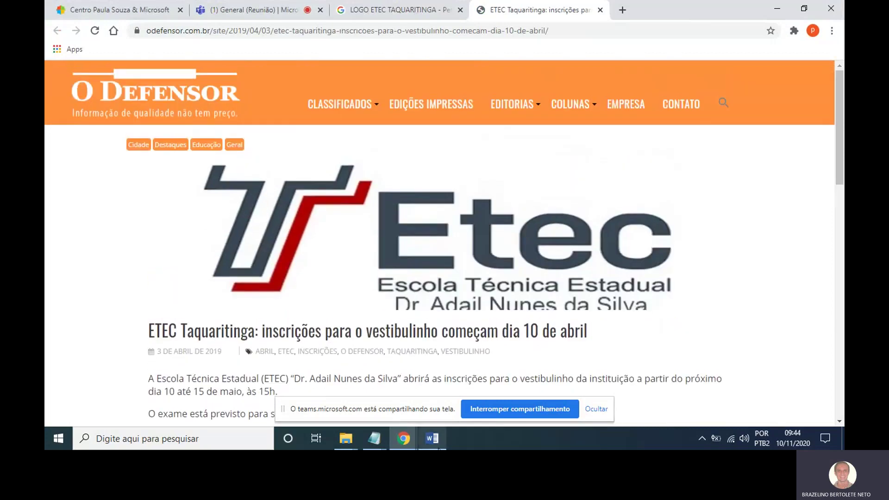
Bring the Word document arquivo exemplo back with its empty header open.
{"action": "left_click", "coordinate": [438, 445]}
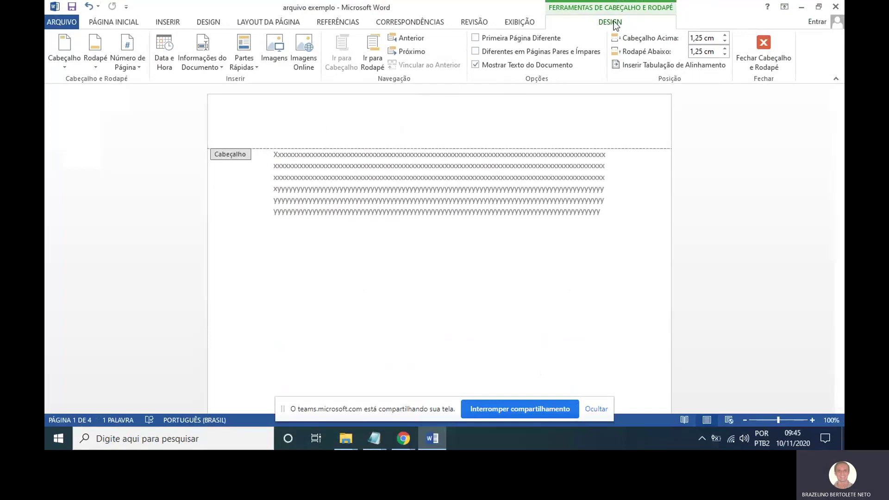
{"action": "mouse_move", "coordinate": [635, 0]}
{"action": "left_mouse_down"}
{"action": "mouse_move", "coordinate": [538, 0]}
{"action": "mouse_move", "coordinate": [588, 21]}
{"action": "mouse_move", "coordinate": [762, 4]}
{"action": "mouse_move", "coordinate": [579, 4]}
{"action": "left_mouse_up"}
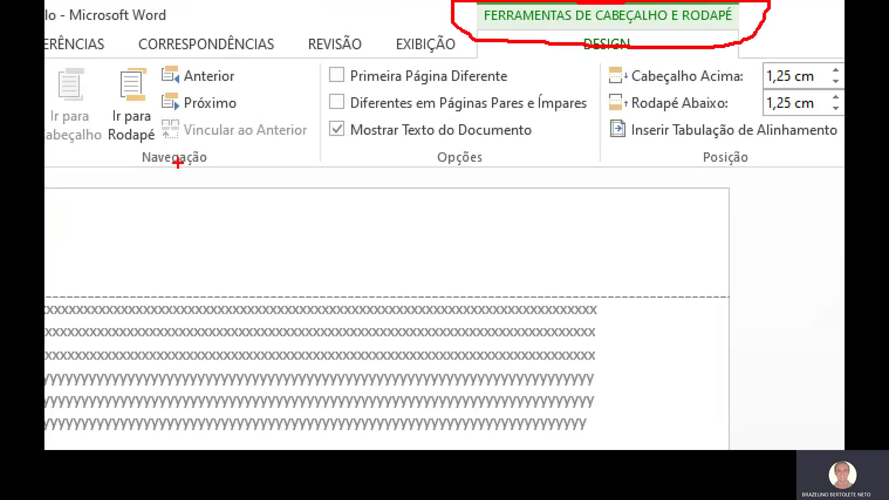
{"action": "key", "text": "Escape"}
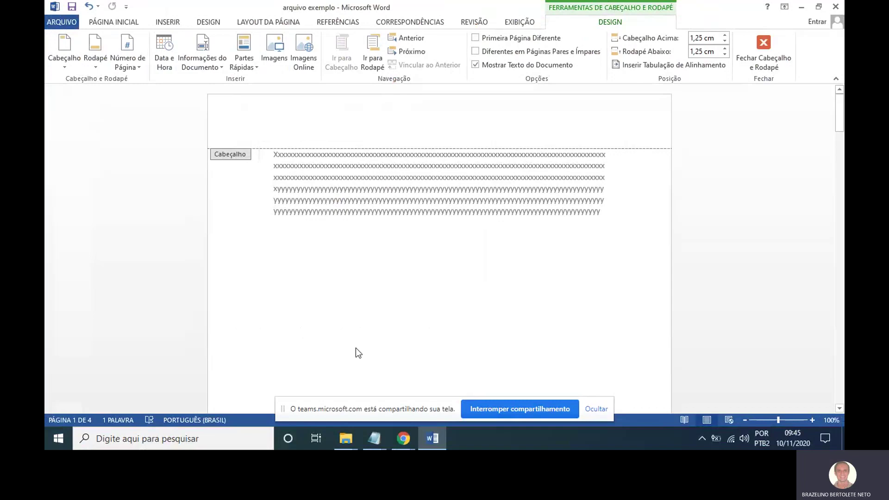
Save the Etec logo from Chrome's O Defensor article as Etec-1.jpg in Downloads, then return to Word.
{"action": "left_click", "coordinate": [403, 439]}
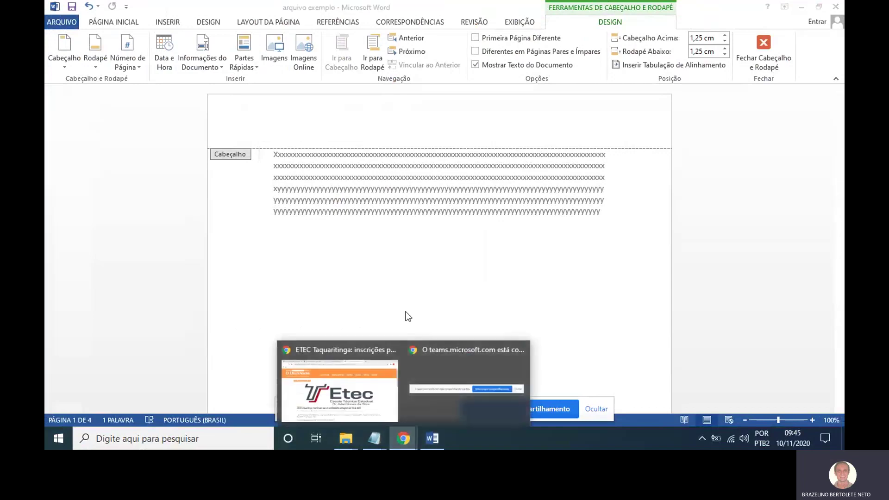
{"action": "left_click", "coordinate": [382, 387]}
{"action": "right_click", "coordinate": [406, 221]}
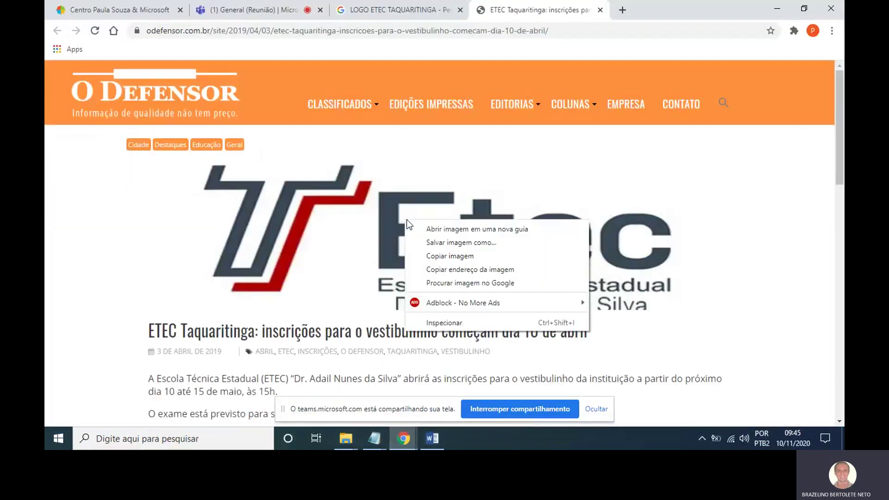
{"action": "left_click", "coordinate": [438, 243]}
{"action": "right_click", "coordinate": [437, 243]}
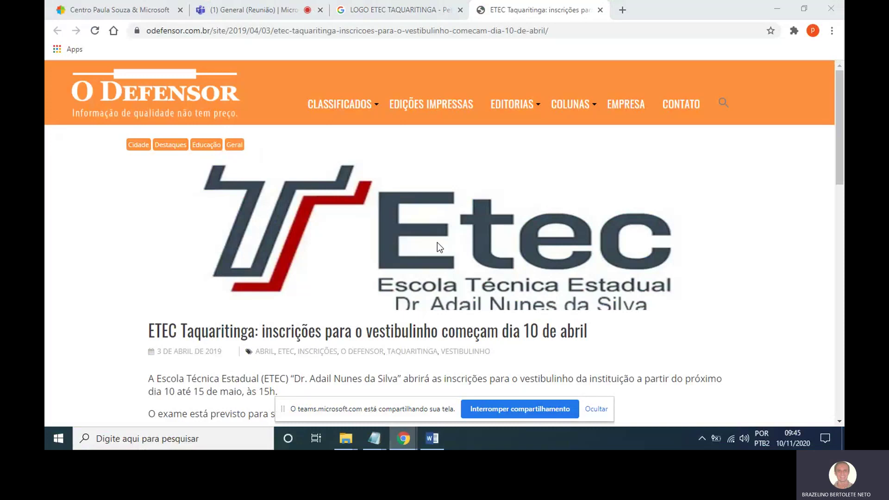
{"action": "key", "text": "v"}
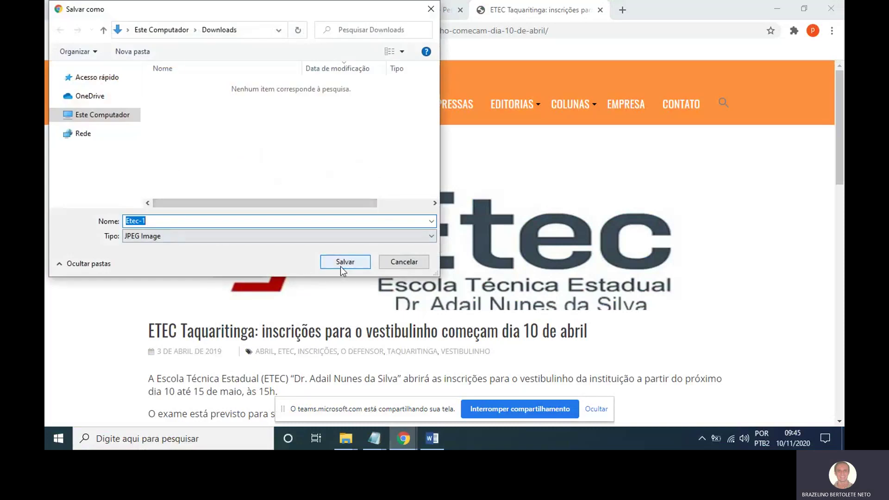
{"action": "left_click", "coordinate": [340, 265]}
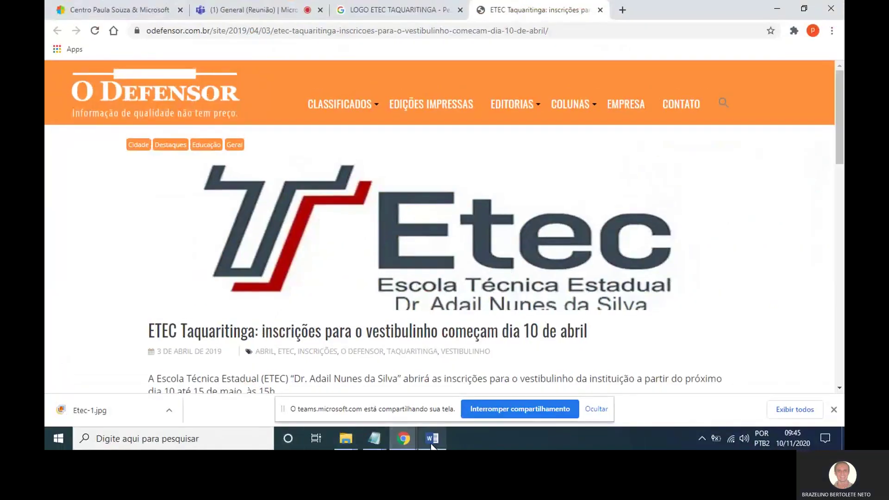
{"action": "left_click", "coordinate": [555, 444]}
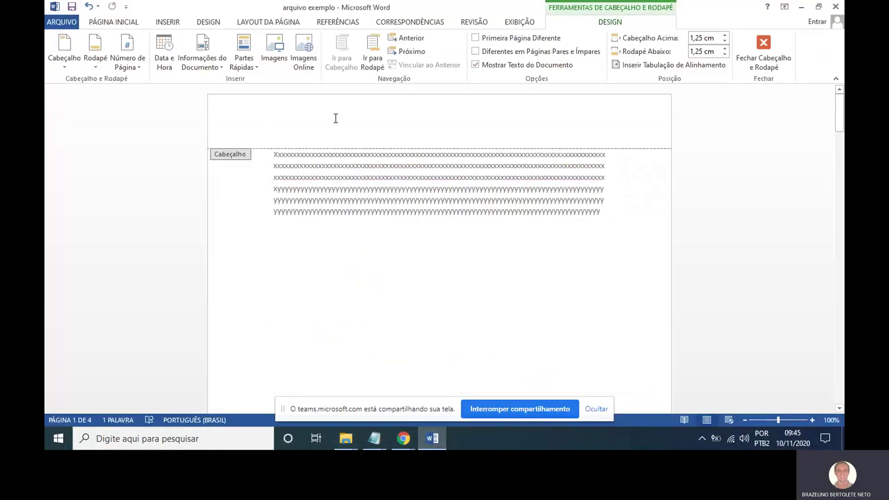
Insert the Etec-1 image from the Downloads folder into the header via Imagens.
{"action": "left_click", "coordinate": [274, 50]}
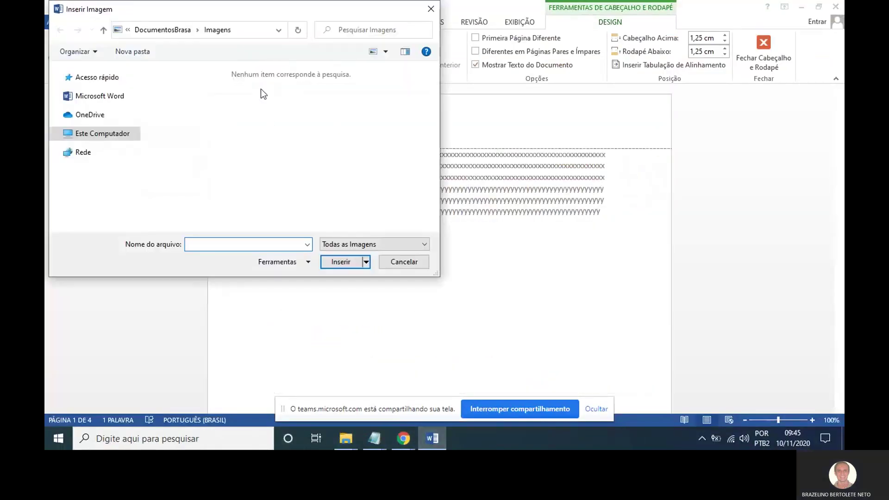
{"action": "left_click", "coordinate": [123, 138]}
{"action": "scroll", "coordinate": [234, 156], "scroll_direction": "up", "scroll_amount": 5}
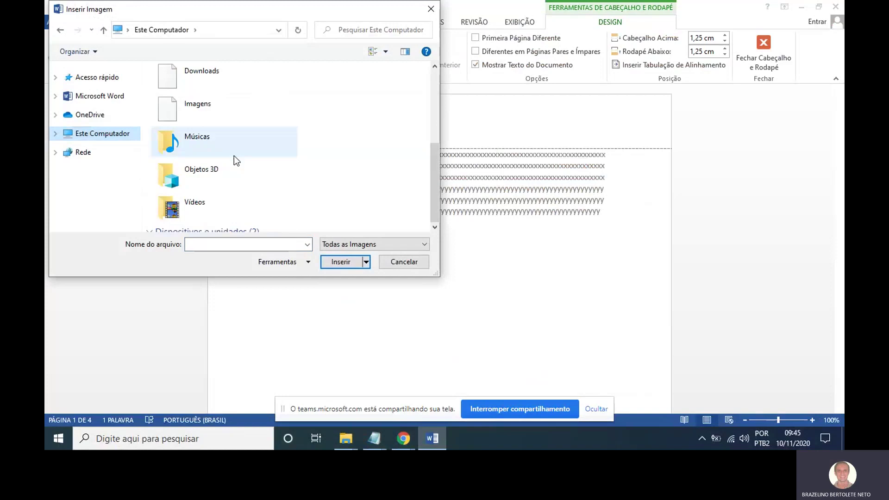
{"action": "double_click", "coordinate": [220, 156]}
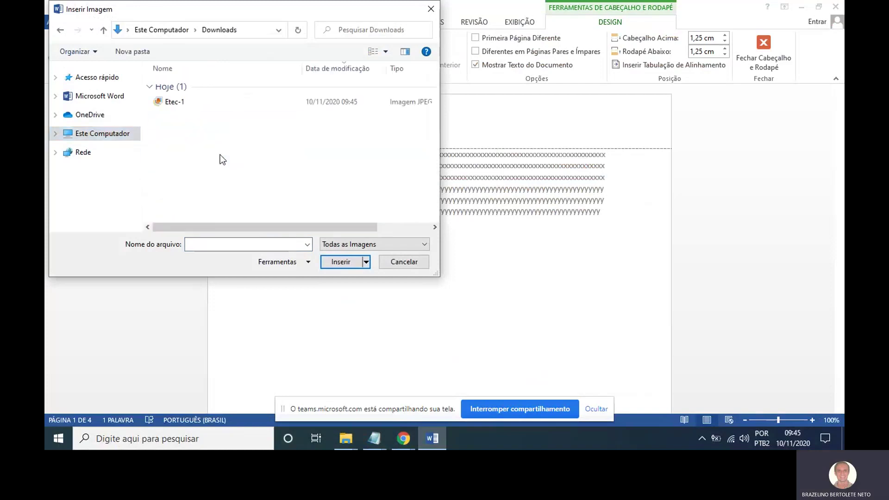
{"action": "double_click", "coordinate": [181, 99]}
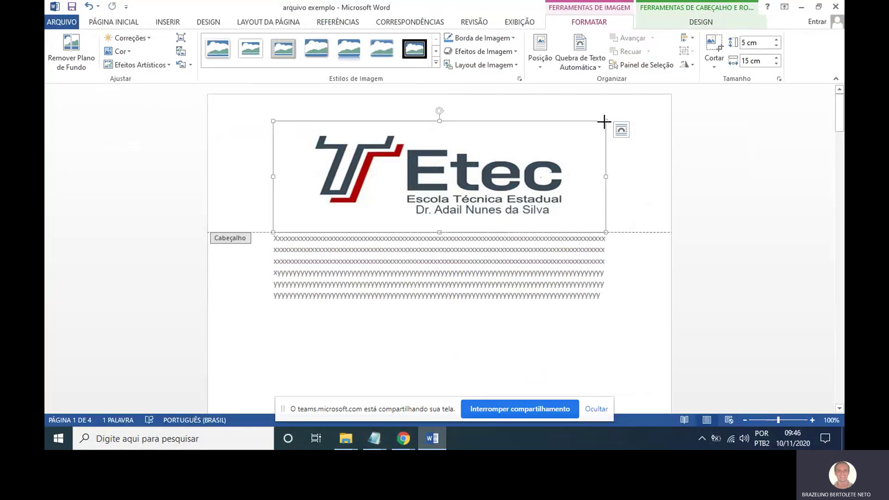
Shrink the header logo with its corner handles to about 3,23 × 9,68 cm.
{"action": "left_click_drag", "start_coordinate": [606, 121], "coordinate": [501, 151]}
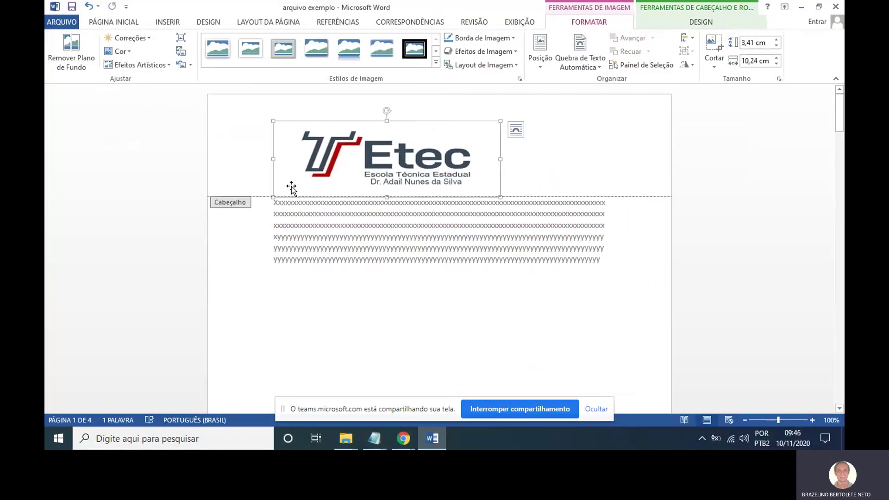
{"action": "left_click_drag", "start_coordinate": [273, 196], "coordinate": [286, 192]}
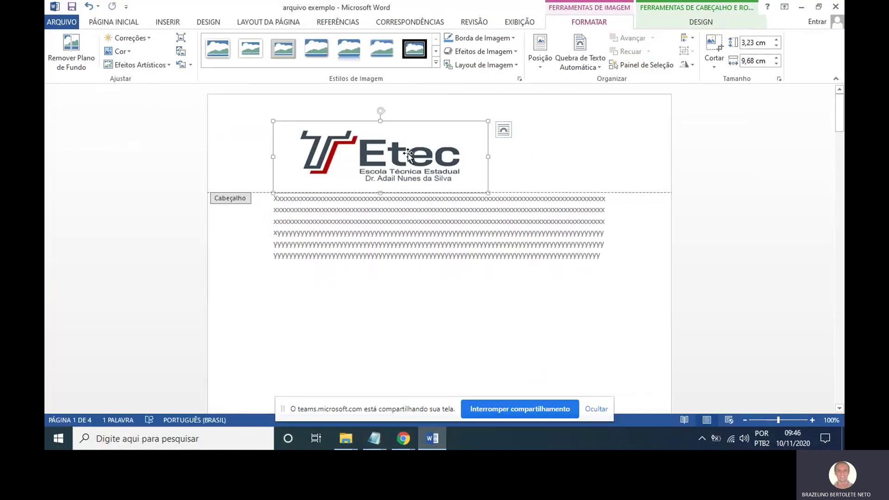
{"action": "left_click_drag", "start_coordinate": [388, 159], "coordinate": [355, 156]}
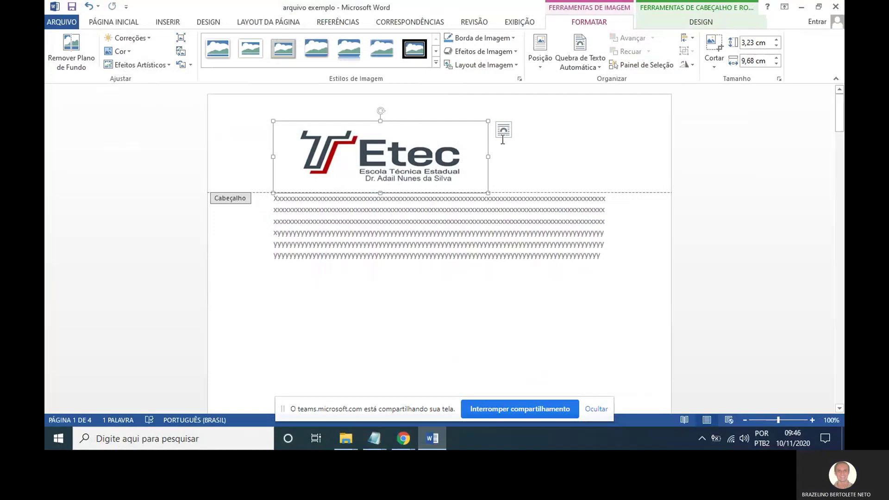
Centre the logo in the header using the Página Inicial alignment buttons.
{"action": "left_click", "coordinate": [128, 22]}
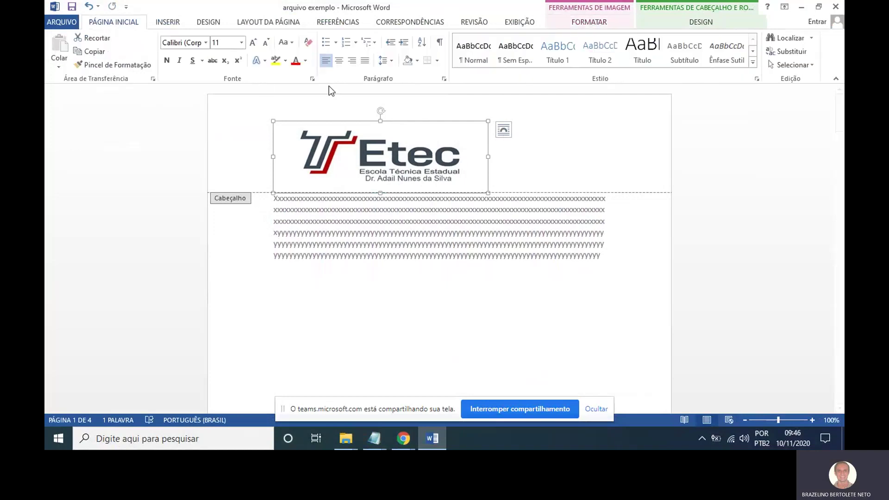
{"action": "left_click", "coordinate": [342, 60]}
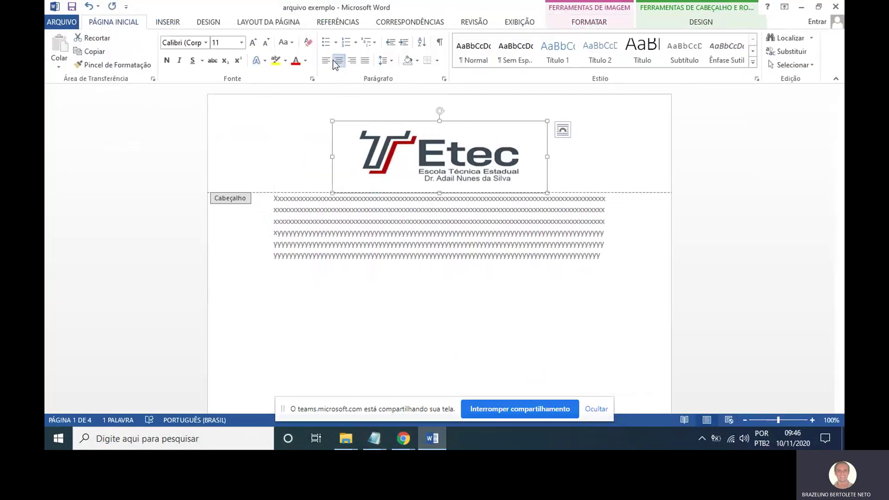
{"action": "left_click", "coordinate": [326, 60]}
{"action": "left_click", "coordinate": [342, 61]}
{"action": "left_click", "coordinate": [353, 61]}
{"action": "left_click", "coordinate": [342, 61]}
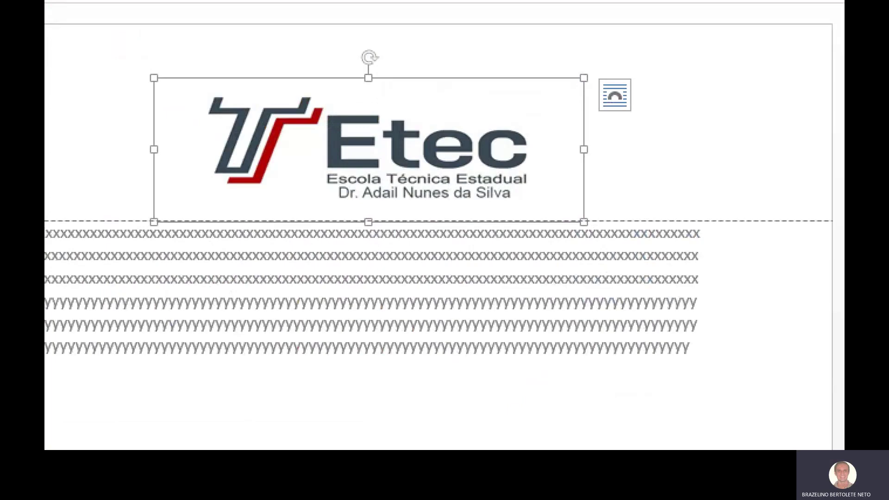
{"action": "left_click", "coordinate": [614, 94]}
Set the logo's Quebra de Texto Automática to Atrás do texto.
{"action": "left_click", "coordinate": [709, 23]}
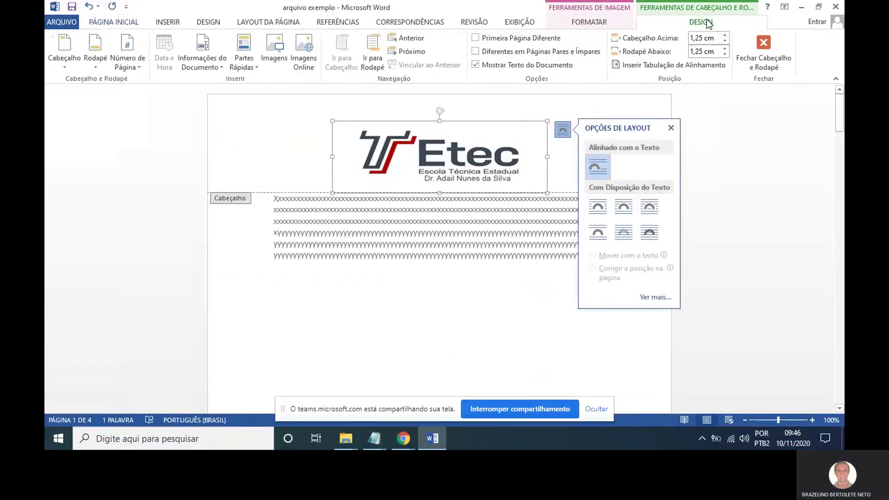
{"action": "left_click", "coordinate": [607, 22]}
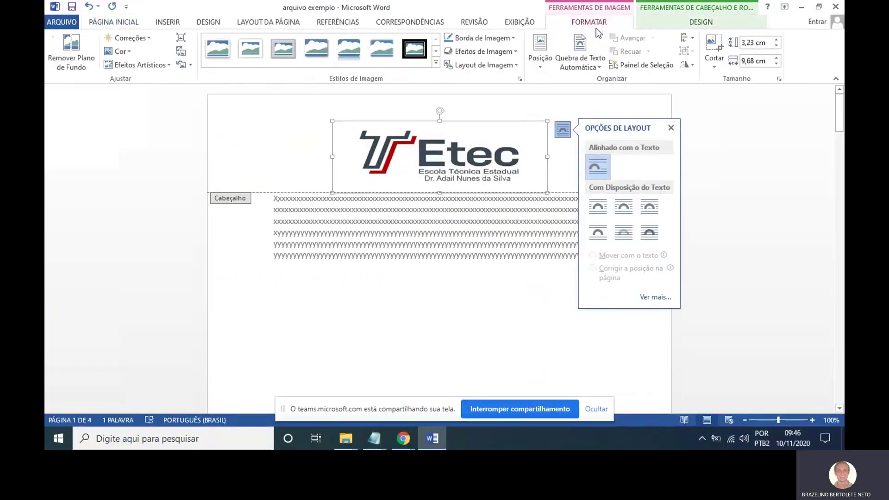
{"action": "left_click", "coordinate": [588, 68]}
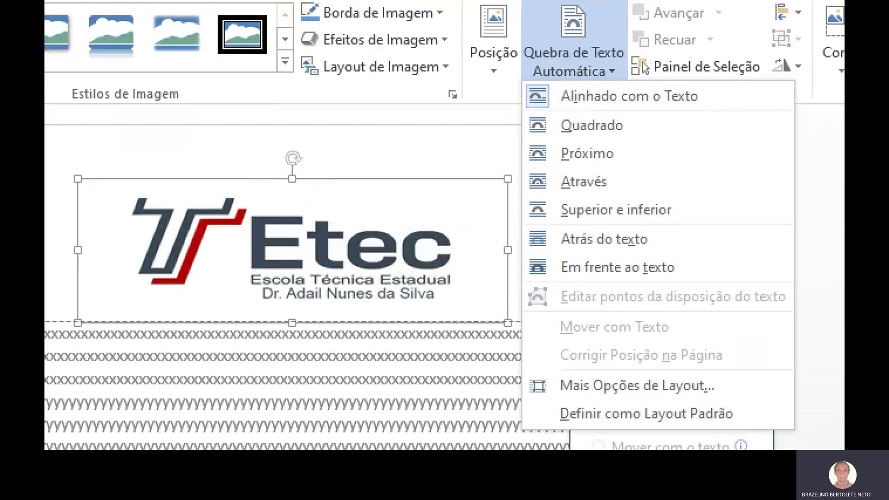
{"action": "left_click", "coordinate": [591, 71]}
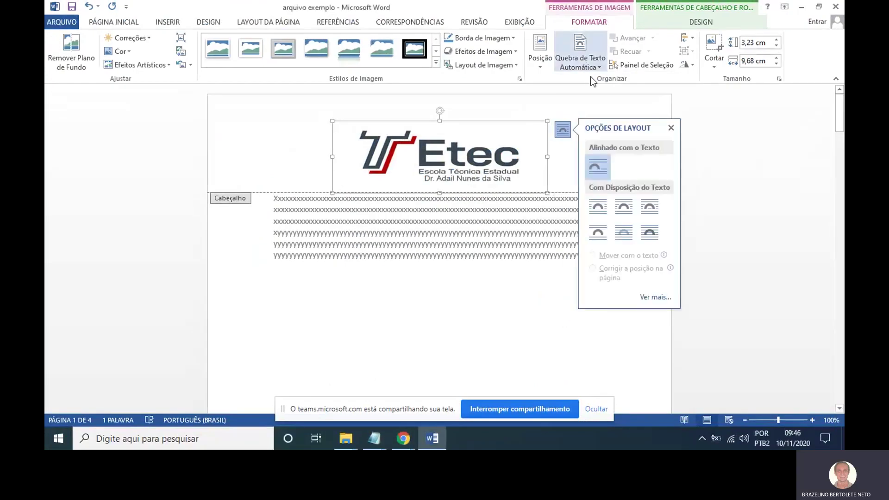
{"action": "left_click", "coordinate": [584, 65]}
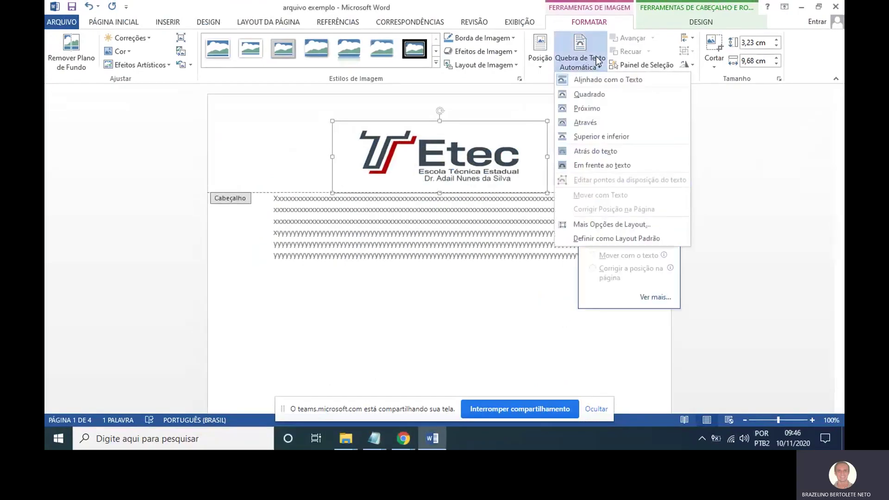
{"action": "left_click", "coordinate": [602, 151]}
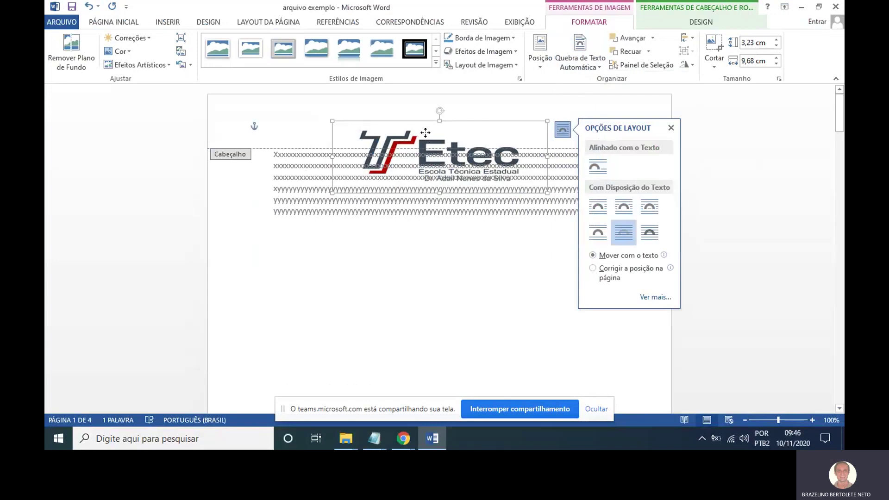
Move the logo up, shrink it to 2,22 × 6,67 cm, centre it, and close the header.
{"action": "left_click_drag", "start_coordinate": [425, 133], "coordinate": [427, 108]}
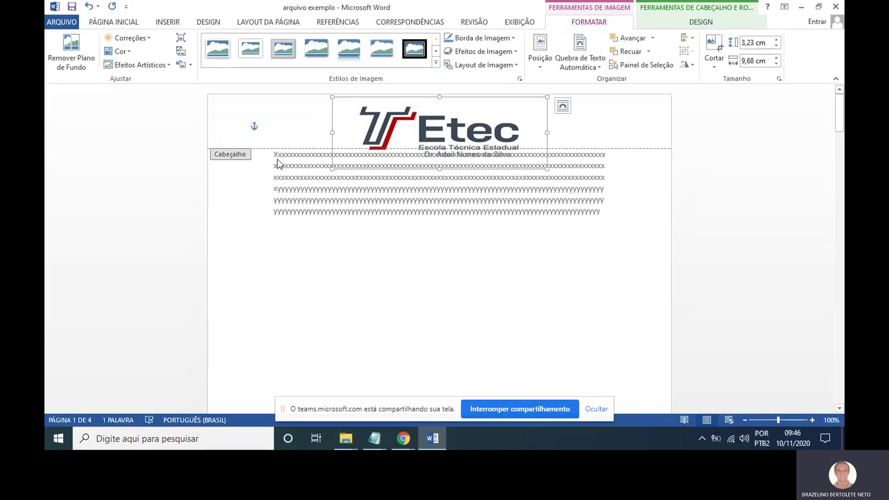
{"action": "left_click_drag", "start_coordinate": [548, 167], "coordinate": [481, 147]}
{"action": "left_click", "coordinate": [423, 127]}
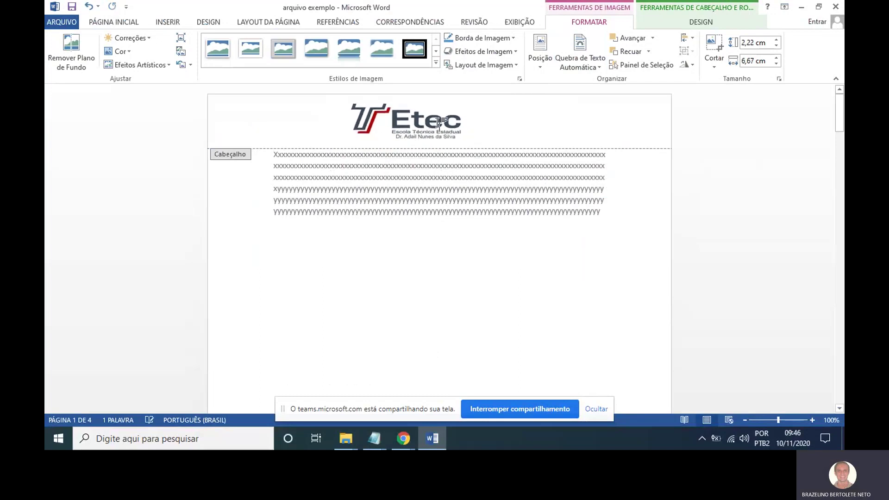
{"action": "mouse_move", "coordinate": [458, 124]}
{"action": "left_mouse_down"}
{"action": "mouse_move", "coordinate": [440, 122]}
{"action": "mouse_move", "coordinate": [498, 121]}
{"action": "mouse_move", "coordinate": [411, 121]}
{"action": "mouse_move", "coordinate": [483, 120]}
{"action": "mouse_move", "coordinate": [452, 120]}
{"action": "left_mouse_up"}
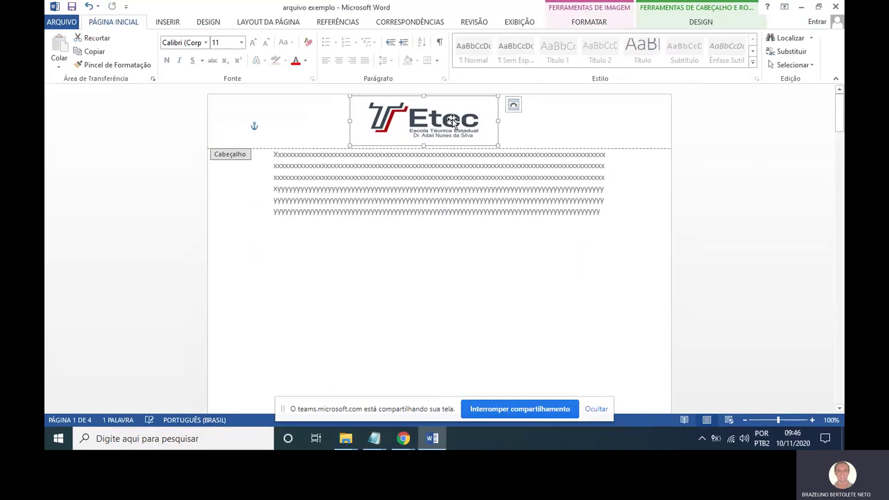
{"action": "double_click", "coordinate": [482, 191]}
{"action": "scroll", "coordinate": [468, 234], "scroll_direction": "down", "scroll_amount": 3}
Add a blank line above the x/y text at the top of page one.
{"action": "scroll", "coordinate": [465, 277], "scroll_direction": "down", "scroll_amount": 10}
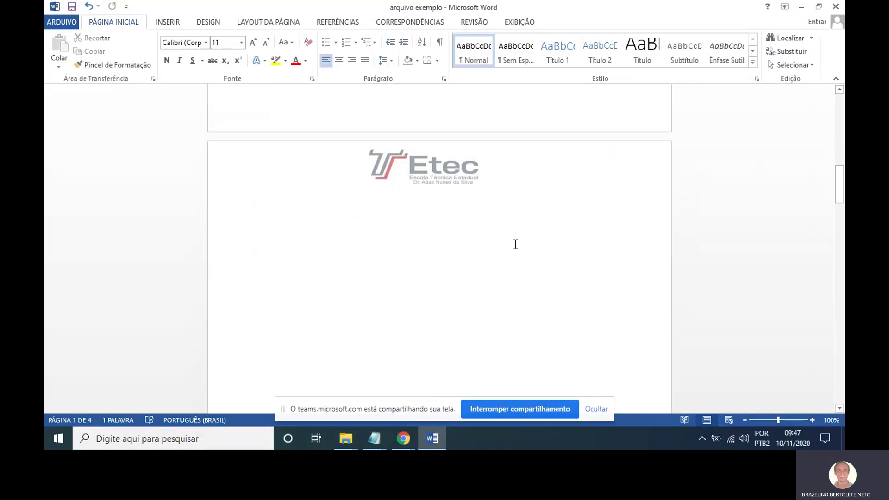
{"action": "scroll", "coordinate": [515, 239], "scroll_direction": "up", "scroll_amount": 5}
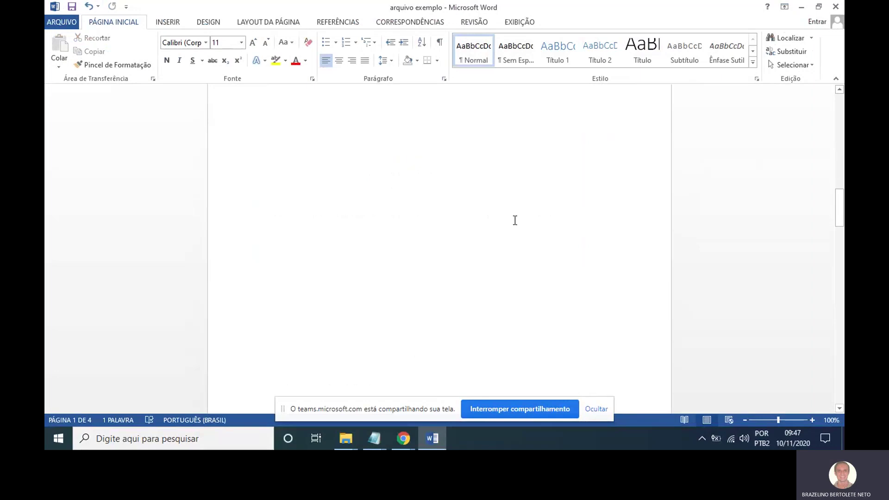
{"action": "scroll", "coordinate": [517, 229], "scroll_direction": "up", "scroll_amount": 3}
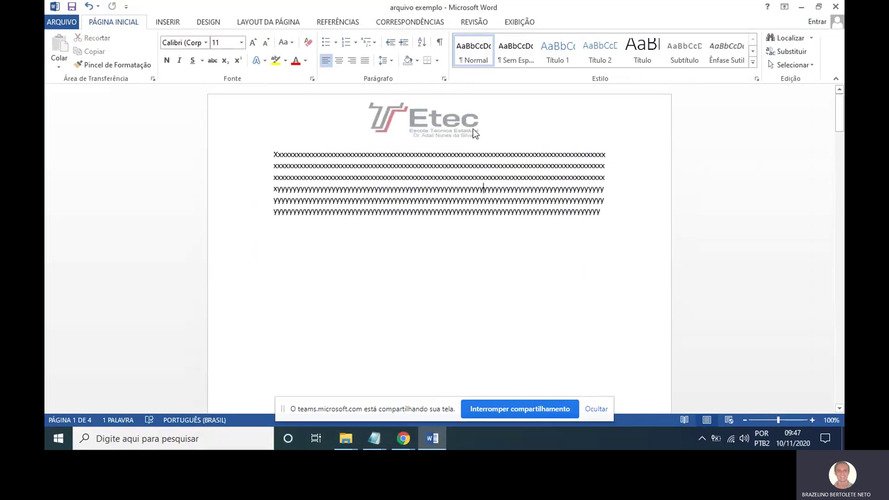
{"action": "key", "text": "Return"}
{"action": "key", "text": "Return"}
{"action": "key", "text": "Return"}
{"action": "key", "text": "Return"}
{"action": "key", "text": "Return"}
{"action": "key", "text": "Return"}
{"action": "key", "text": "Return"}
{"action": "key", "text": "Return"}
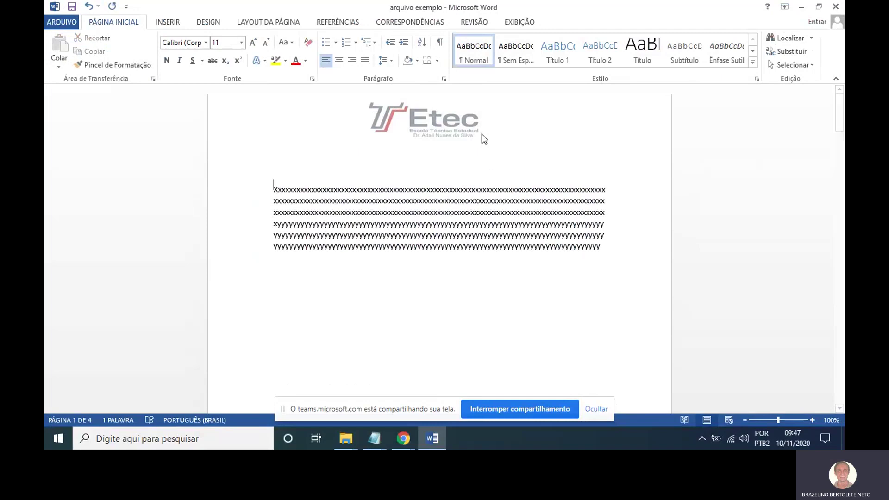
Reopen the header and enlarge the Etec logo until its school name is legible.
{"action": "double_click", "coordinate": [484, 138]}
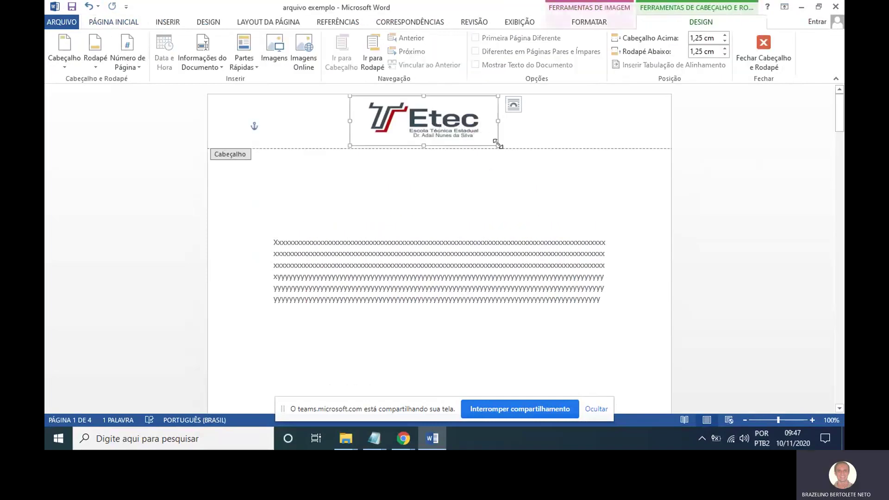
{"action": "left_click_drag", "start_coordinate": [498, 144], "coordinate": [541, 160]}
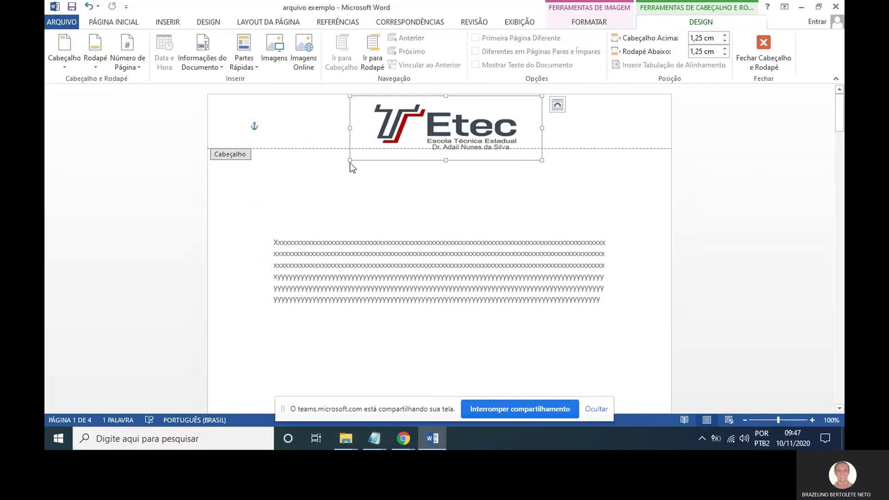
{"action": "left_click_drag", "start_coordinate": [349, 160], "coordinate": [345, 163]}
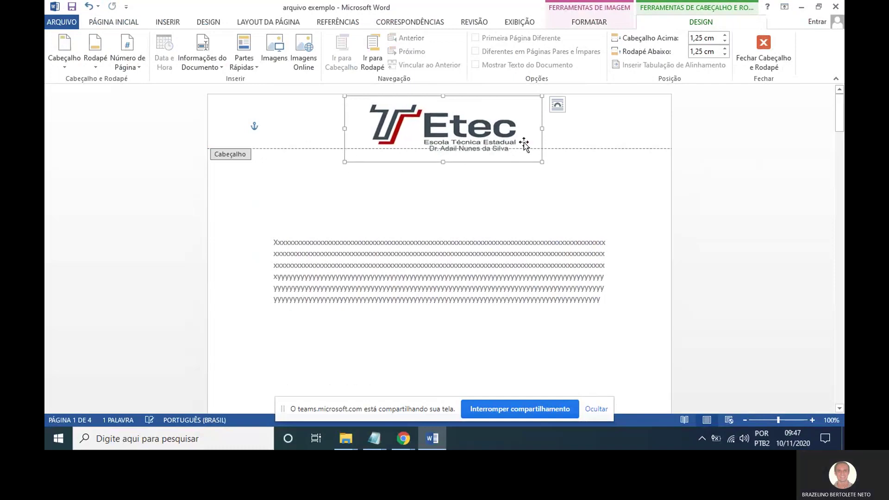
Close the header and scroll the five pages, confirming each shows the enlarged Etec logo.
{"action": "double_click", "coordinate": [560, 212]}
{"action": "scroll", "coordinate": [518, 264], "scroll_direction": "down", "scroll_amount": 8}
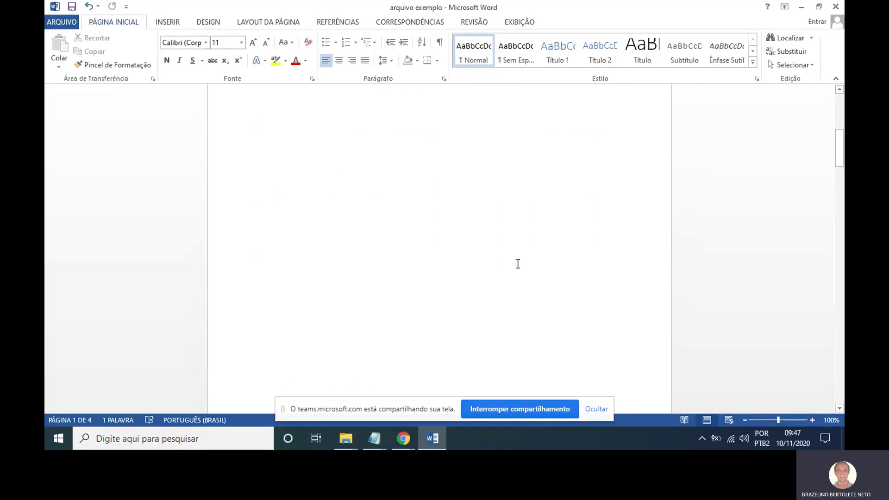
{"action": "scroll", "coordinate": [518, 263], "scroll_direction": "down", "scroll_amount": 15}
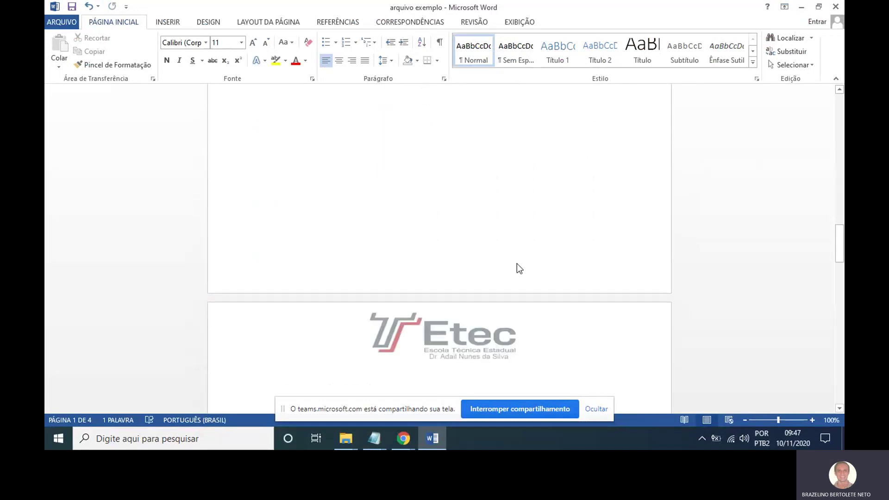
{"action": "scroll", "coordinate": [518, 264], "scroll_direction": "down", "scroll_amount": 20}
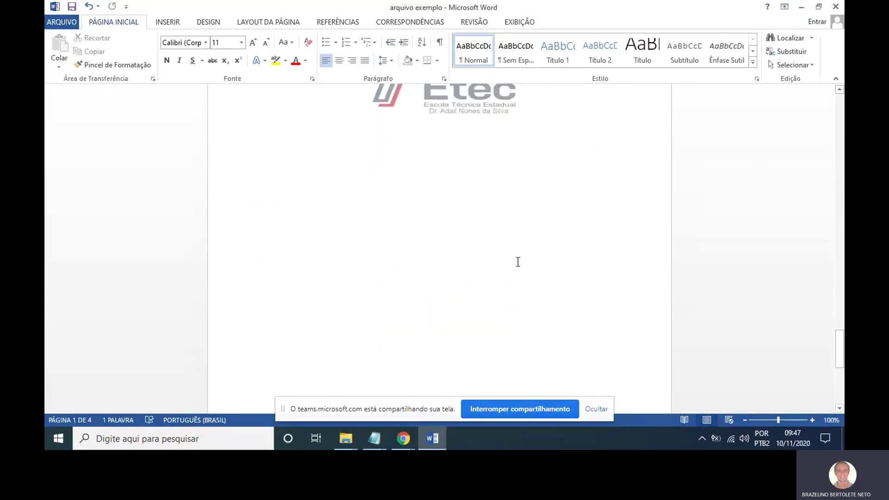
{"action": "scroll", "coordinate": [421, 194], "scroll_direction": "up", "scroll_amount": 5}
{"action": "left_click", "coordinate": [405, 274]}
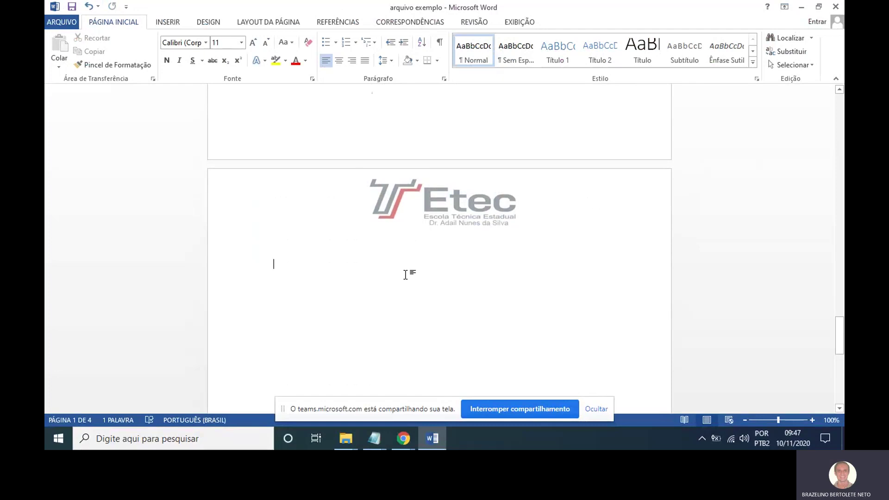
{"action": "scroll", "coordinate": [493, 237], "scroll_direction": "up", "scroll_amount": 5}
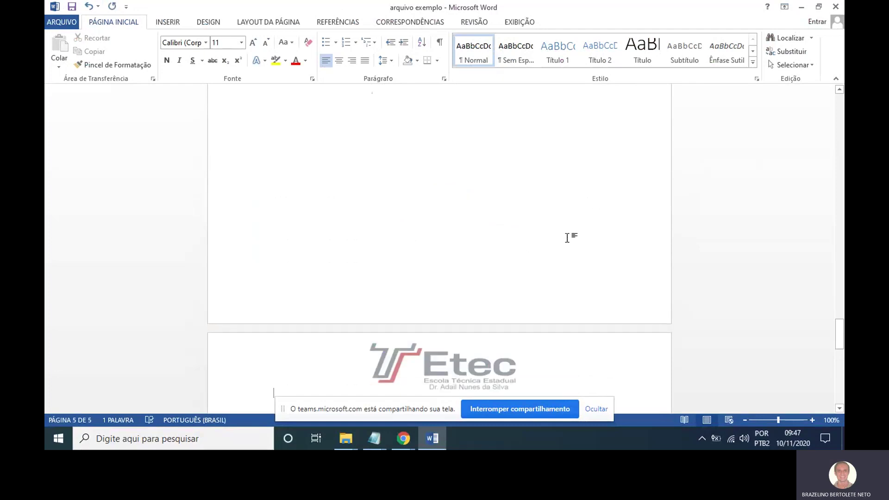
{"action": "scroll", "coordinate": [570, 238], "scroll_direction": "down", "scroll_amount": 3}
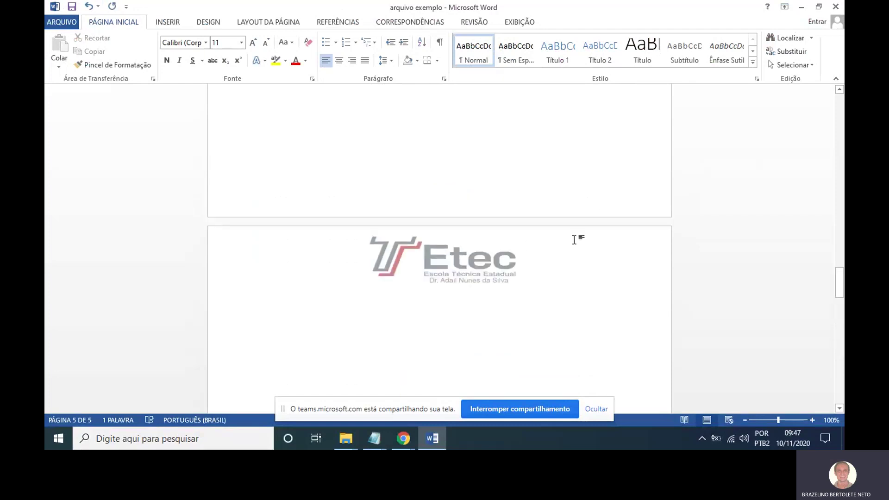
{"action": "scroll", "coordinate": [575, 240], "scroll_direction": "up", "scroll_amount": 5}
{"action": "scroll", "coordinate": [574, 240], "scroll_direction": "down", "scroll_amount": 4}
{"action": "scroll", "coordinate": [575, 239], "scroll_direction": "up", "scroll_amount": 5}
{"action": "scroll", "coordinate": [575, 239], "scroll_direction": "down", "scroll_amount": 4}
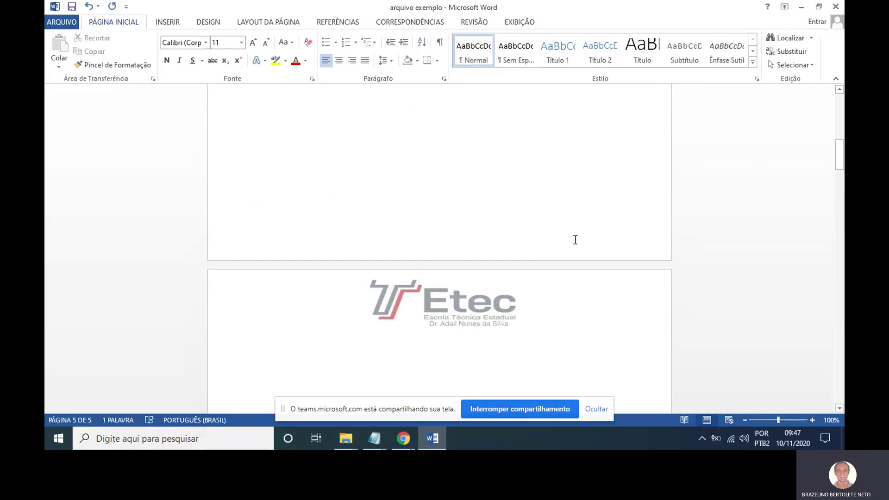
{"action": "scroll", "coordinate": [575, 239], "scroll_direction": "down", "scroll_amount": 9}
{"action": "scroll", "coordinate": [576, 239], "scroll_direction": "up", "scroll_amount": 4}
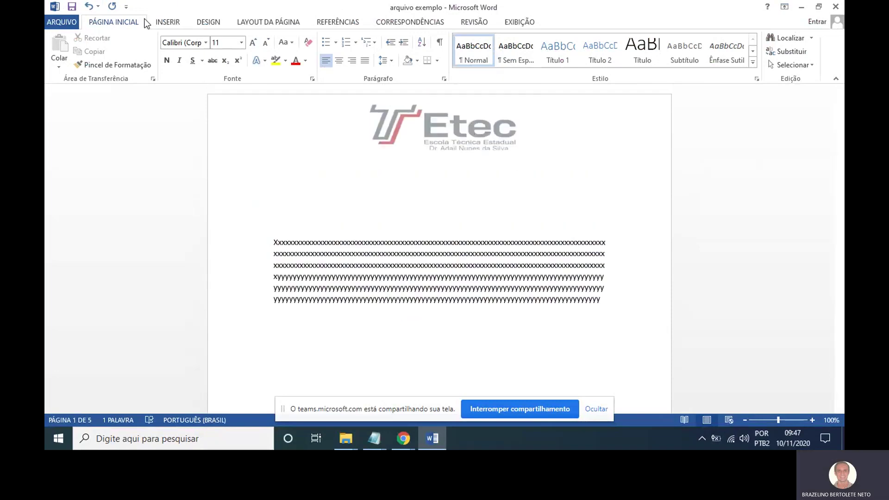
{"action": "left_click", "coordinate": [158, 22]}
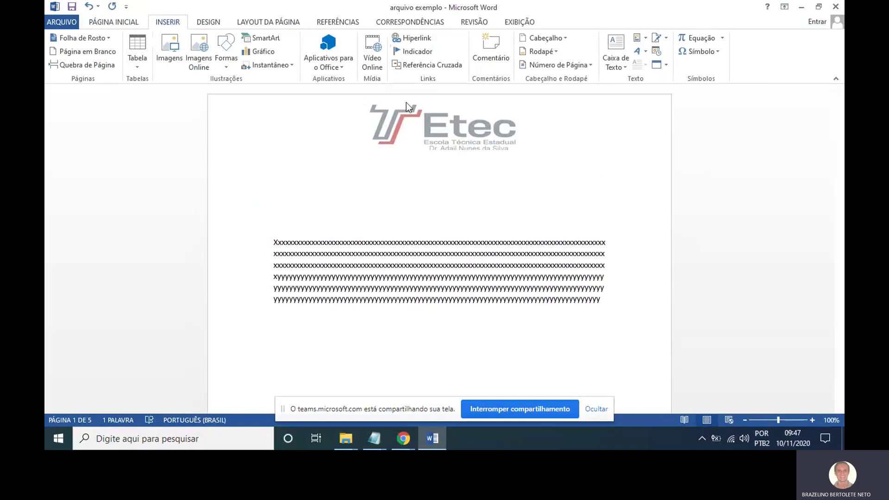
Insert the date 'quarta-feira, 10 de novembro de 2020' into the header via Data e Hora.
{"action": "double_click", "coordinate": [335, 121]}
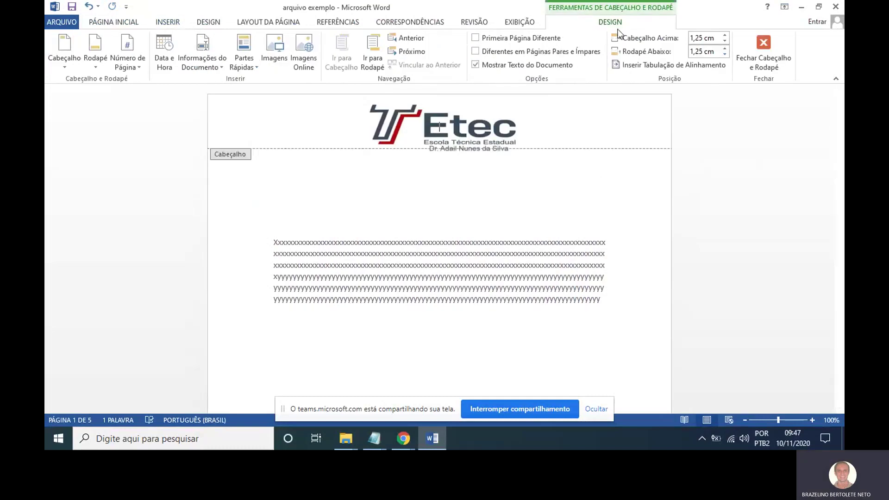
{"action": "left_click", "coordinate": [171, 61]}
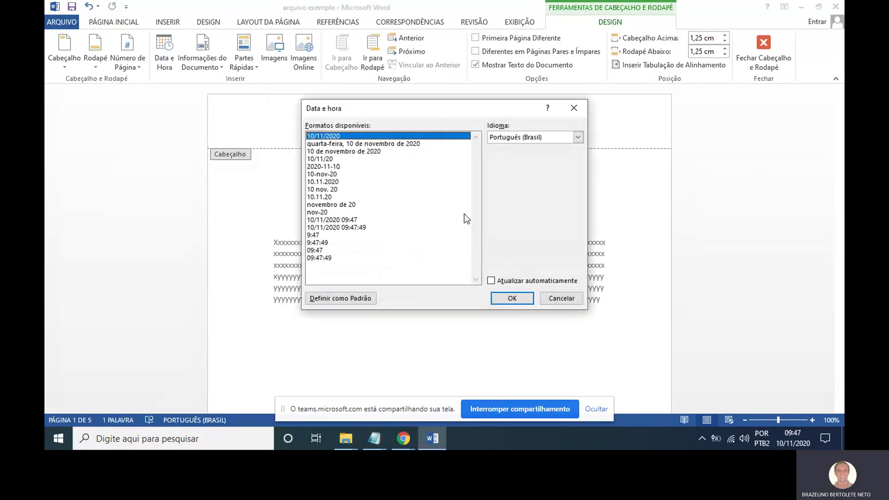
{"action": "left_click", "coordinate": [396, 145]}
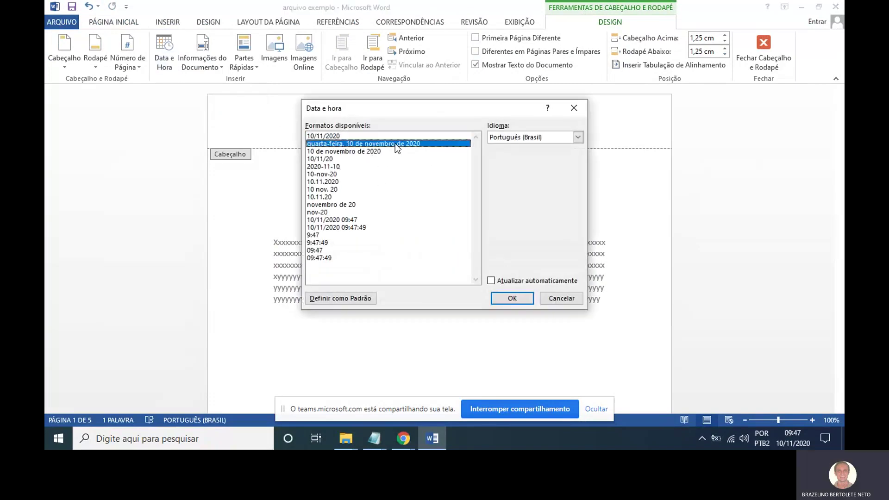
{"action": "left_click", "coordinate": [512, 299]}
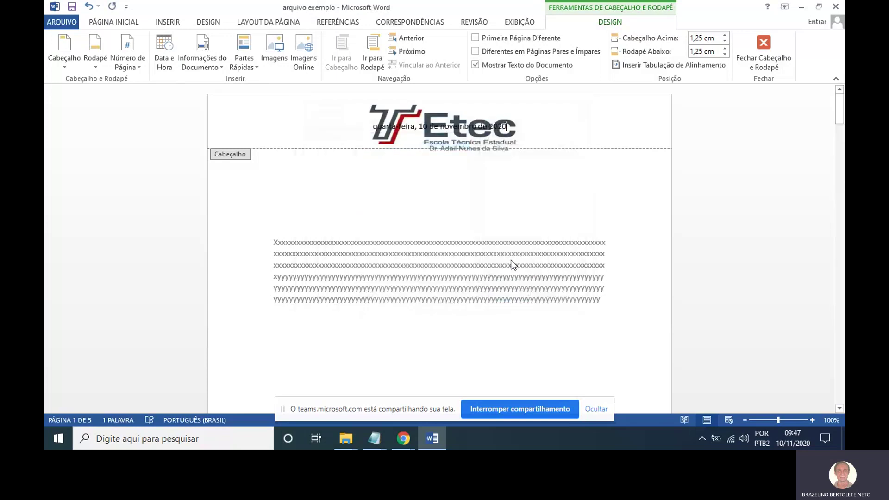
Select the inserted date line and delete it from the header.
{"action": "triple_click", "coordinate": [378, 126]}
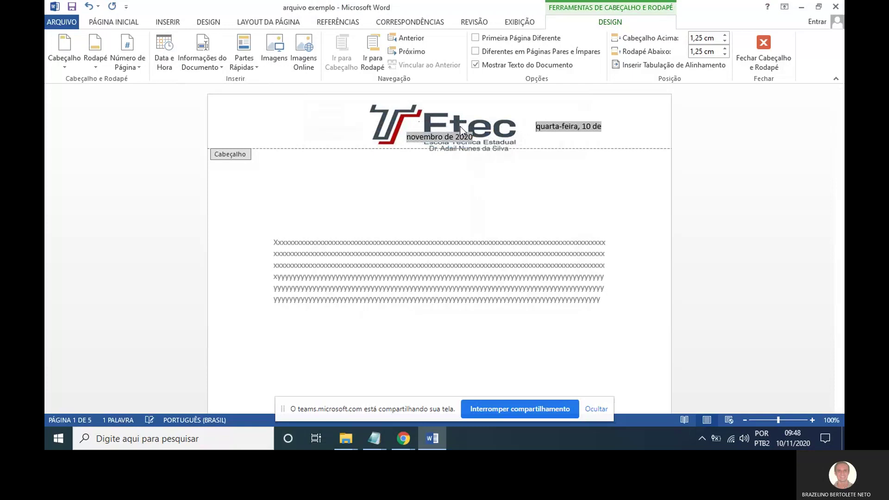
{"action": "key", "text": "shift+End"}
{"action": "key", "text": "Delete"}
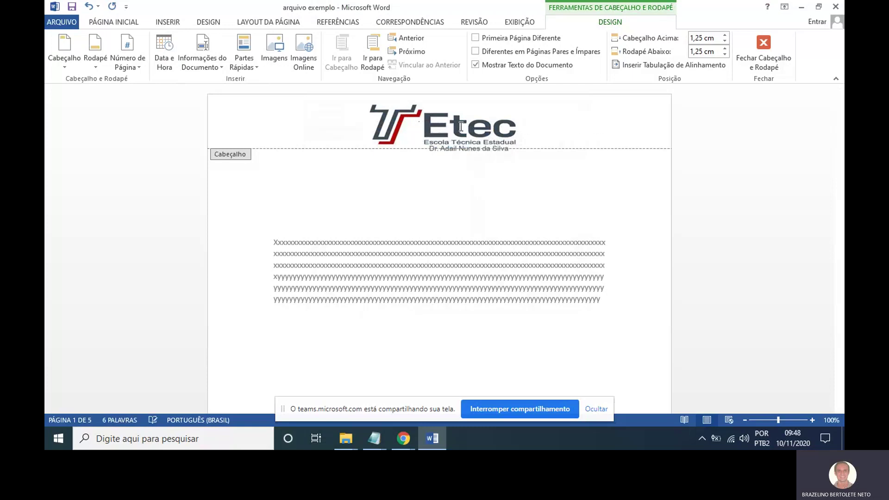
Add a Número sem Formatação 3 page number at the header's top right, then undo it.
{"action": "left_click", "coordinate": [140, 52]}
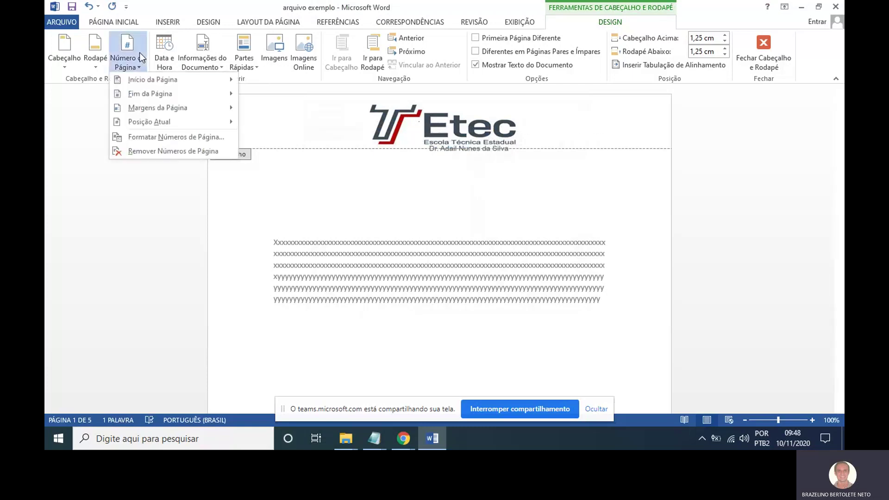
{"action": "mouse_move", "coordinate": [149, 83]}
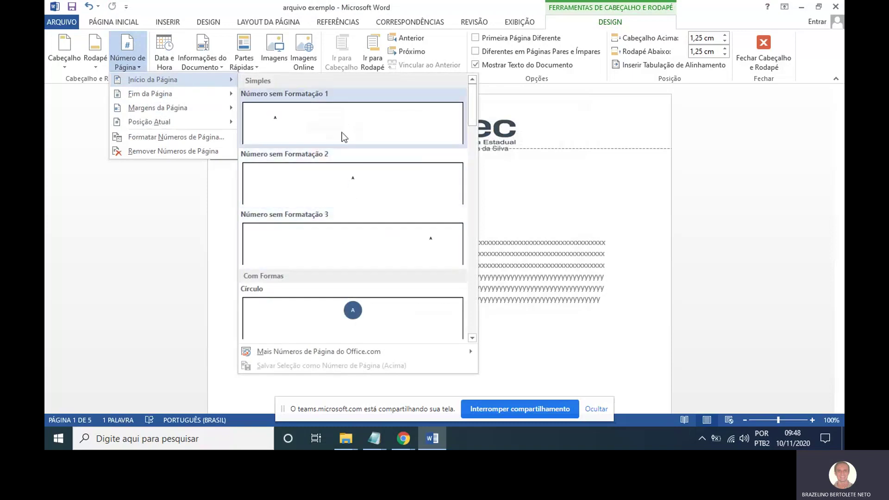
{"action": "left_click", "coordinate": [375, 235]}
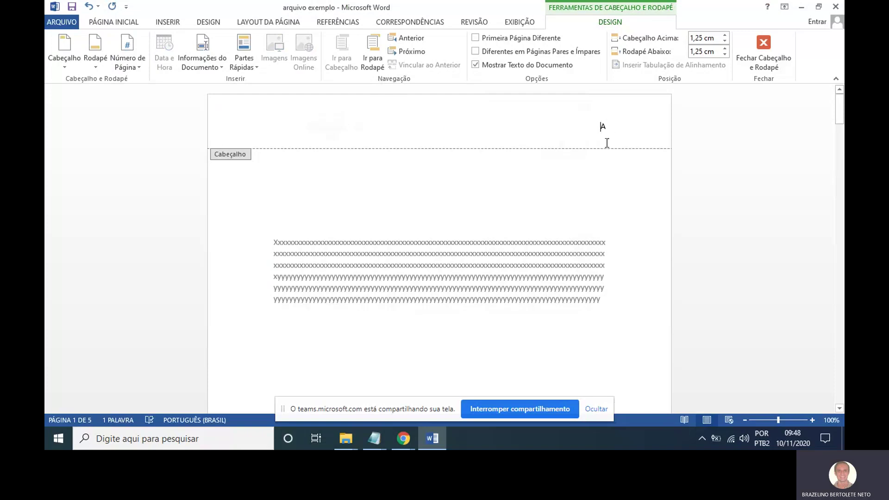
{"action": "key", "text": "ctrl+z"}
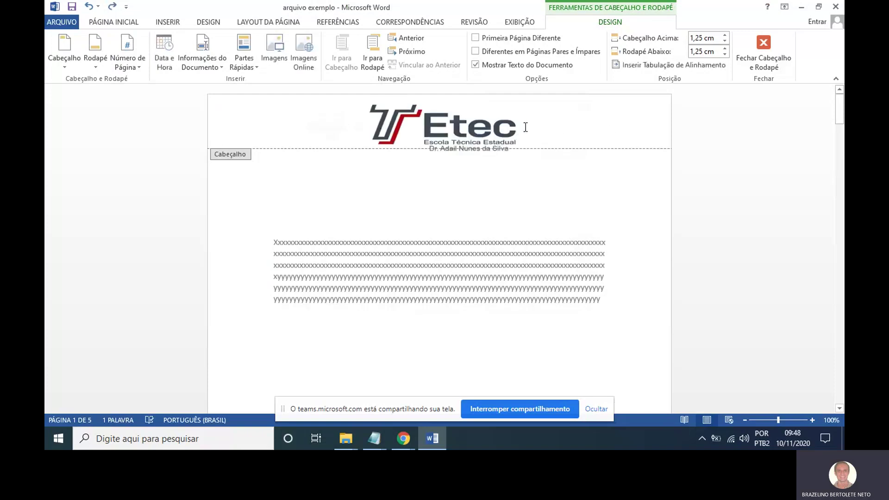
Close header editing, scroll through the document, and show the INSERIR tab commands.
{"action": "double_click", "coordinate": [509, 205]}
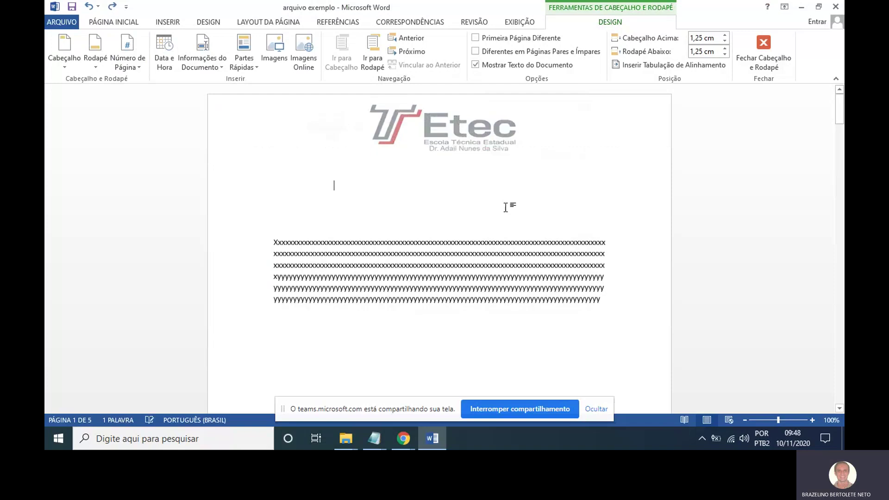
{"action": "scroll", "coordinate": [484, 225], "scroll_direction": "down", "scroll_amount": 5}
{"action": "scroll", "coordinate": [486, 226], "scroll_direction": "up", "scroll_amount": 10}
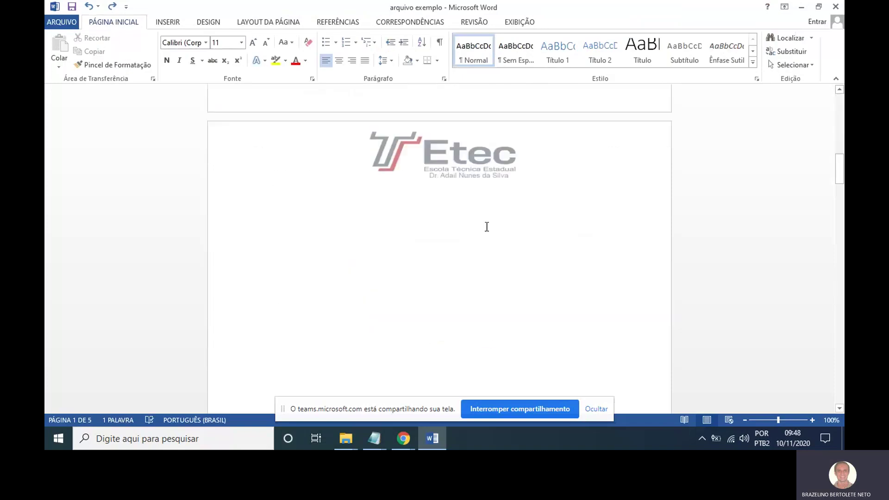
{"action": "scroll", "coordinate": [487, 227], "scroll_direction": "down", "scroll_amount": 8}
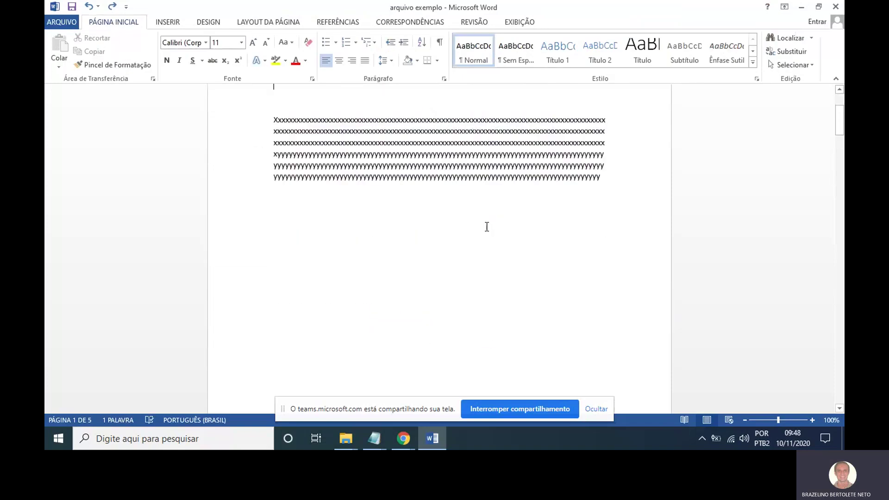
{"action": "scroll", "coordinate": [487, 226], "scroll_direction": "up", "scroll_amount": 8}
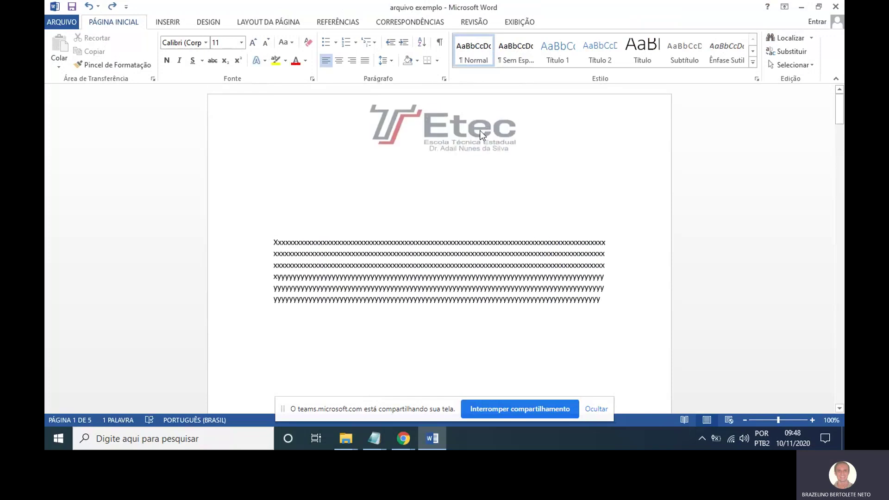
{"action": "scroll", "coordinate": [505, 146], "scroll_direction": "down", "scroll_amount": 5}
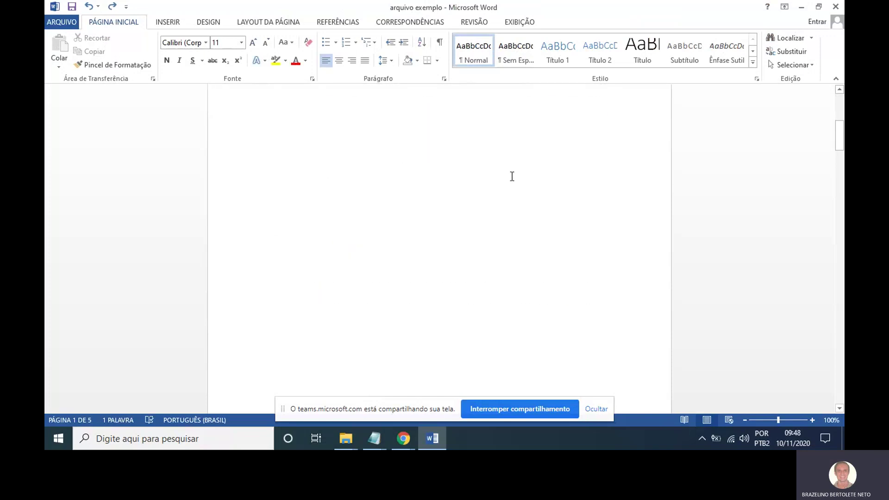
{"action": "scroll", "coordinate": [510, 174], "scroll_direction": "up", "scroll_amount": 3}
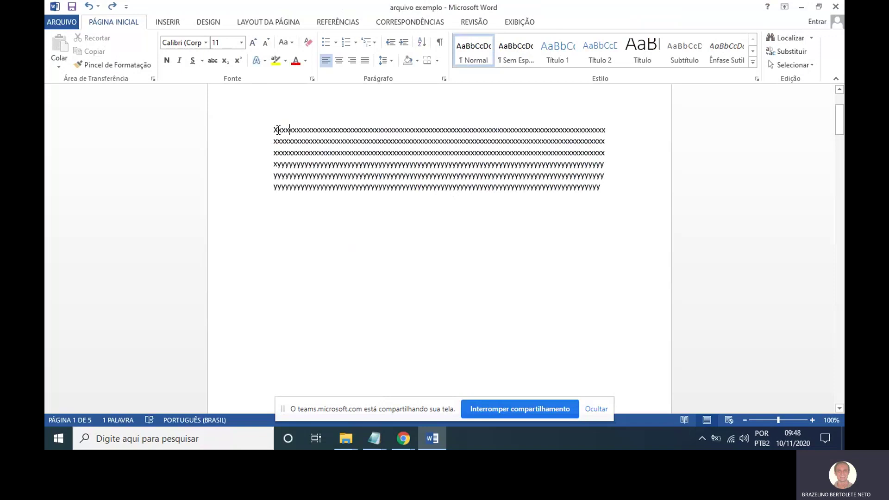
{"action": "left_click", "coordinate": [177, 20]}
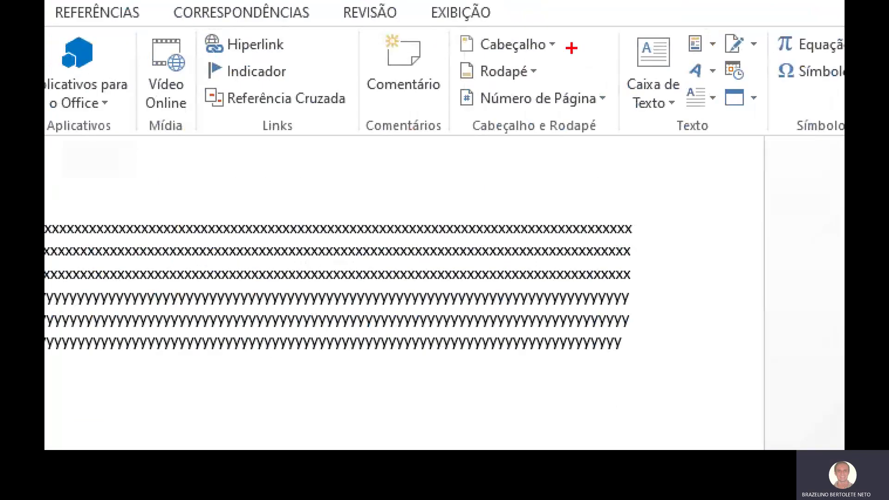
Open the Rodapé gallery and browse footer designs such as Em Branco and Em Branco (Três Colunas).
{"action": "mouse_move", "coordinate": [569, 39]}
{"action": "left_mouse_down"}
{"action": "mouse_move", "coordinate": [491, 33]}
{"action": "mouse_move", "coordinate": [551, 54]}
{"action": "left_mouse_up"}
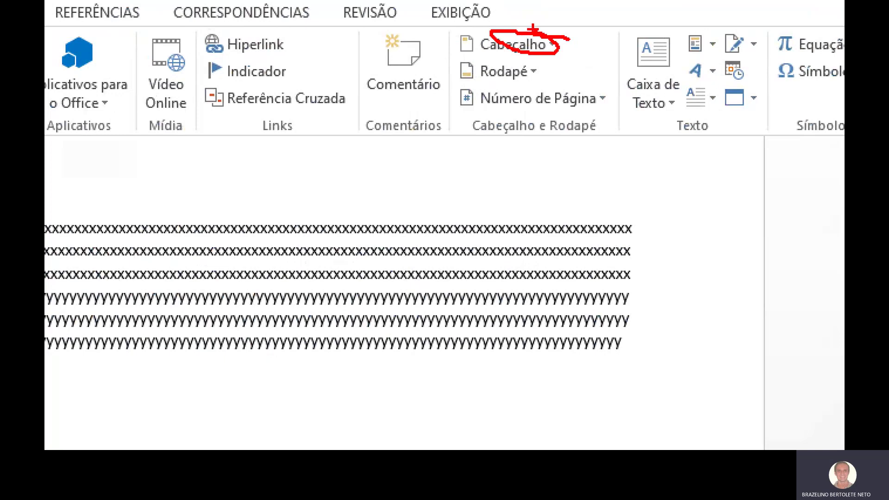
{"action": "key", "text": "Escape"}
{"action": "left_click", "coordinate": [555, 55]}
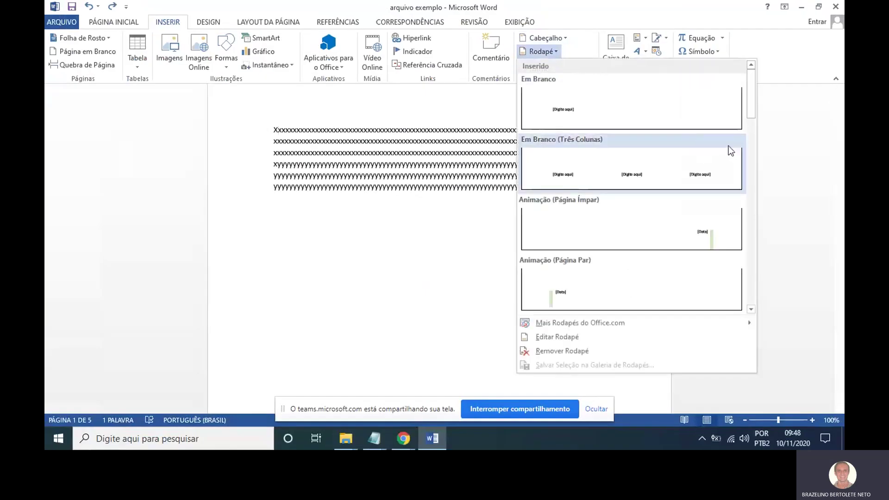
{"action": "left_click_drag", "start_coordinate": [750, 102], "coordinate": [763, 291]}
{"action": "scroll", "coordinate": [733, 82], "scroll_direction": "up", "scroll_amount": 15}
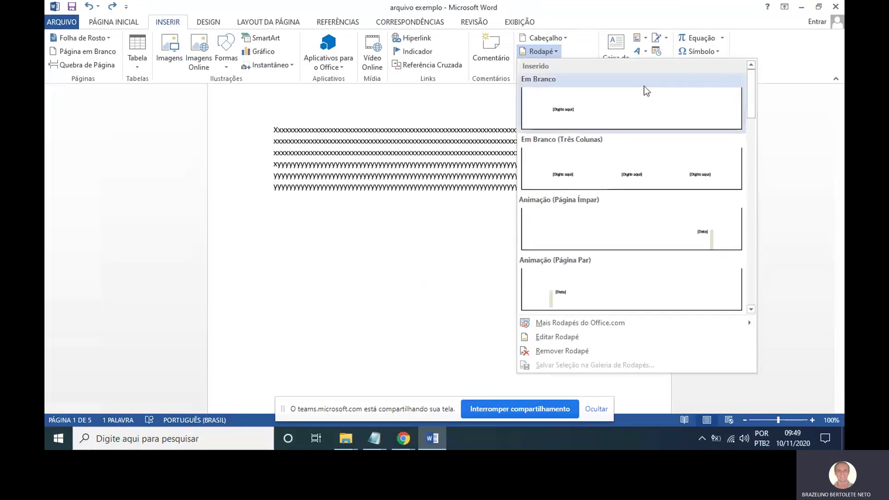
Insert a blank (Em Branco) footer and delete its [Digite aqui] placeholder.
{"action": "left_click", "coordinate": [616, 111]}
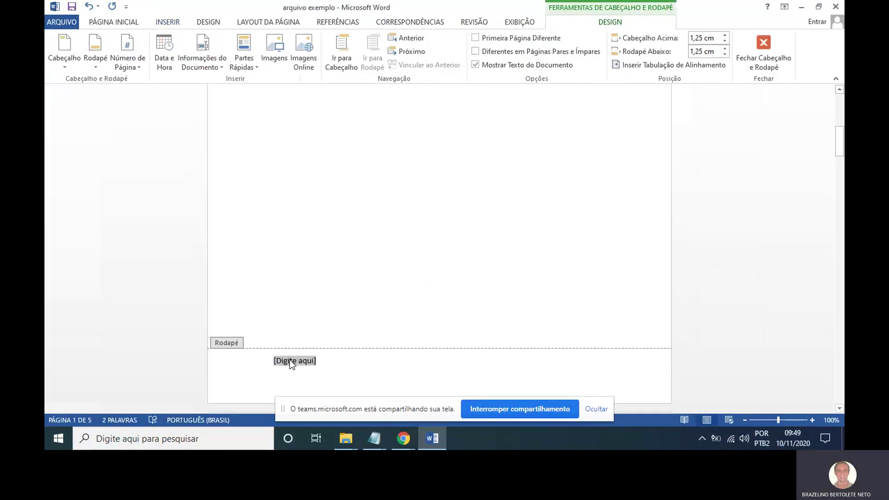
{"action": "left_click", "coordinate": [286, 364]}
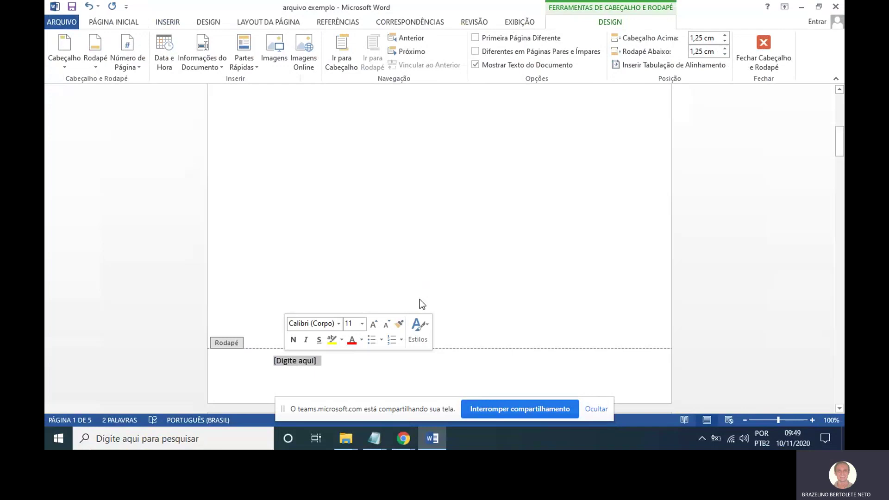
{"action": "key", "text": "Delete"}
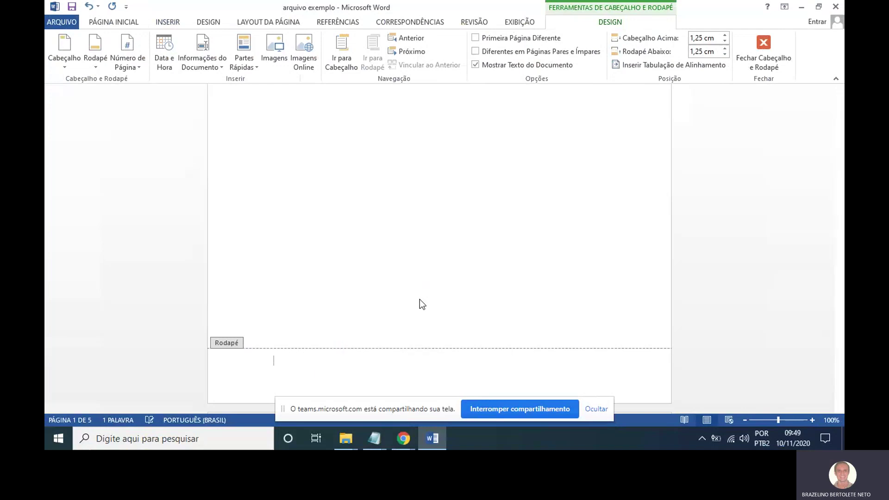
Type the Etec school name, its street address and a Telefone line on three footer lines.
{"action": "type", "text": "E"}
{"action": "type", "text": "ete"}
{"action": "key", "text": "BackSpace"}
{"action": "key", "text": "BackSpace"}
{"action": "key", "text": "BackSpace"}
{"action": "type", "text": "tec Dr. Adail Nunes da Silva"}
{"action": "key", "text": "Return"}
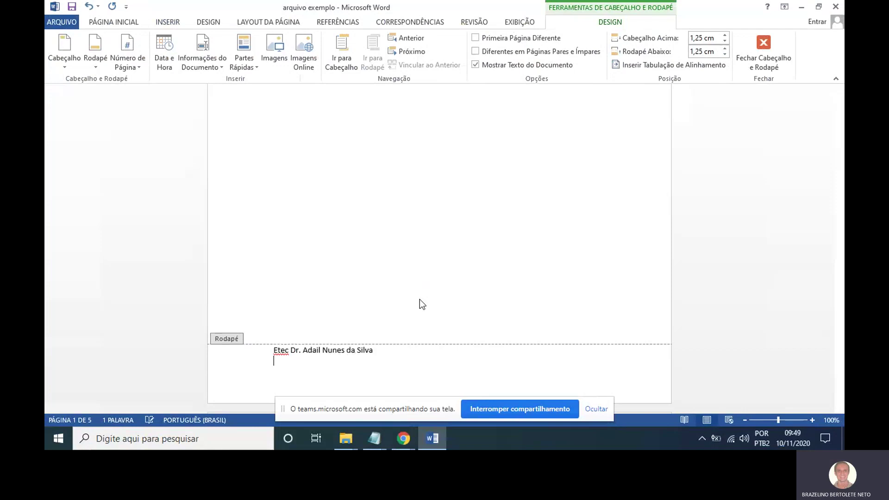
{"action": "type", "text": "Rua Francisco Valzach"}
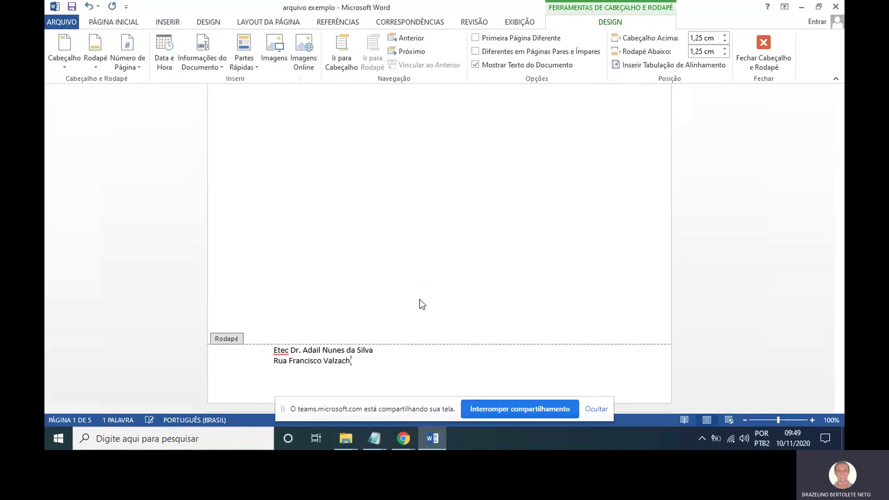
{"action": "type", "text": "i, 51"}
{"action": "key", "text": "Return"}
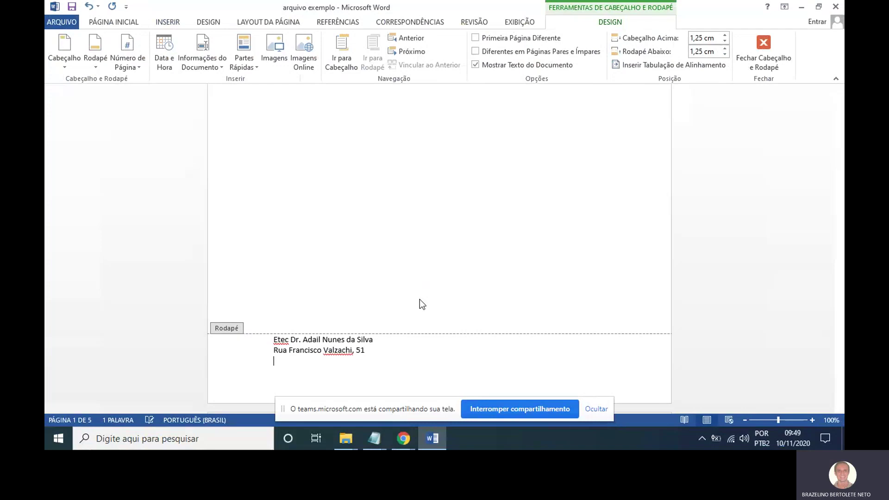
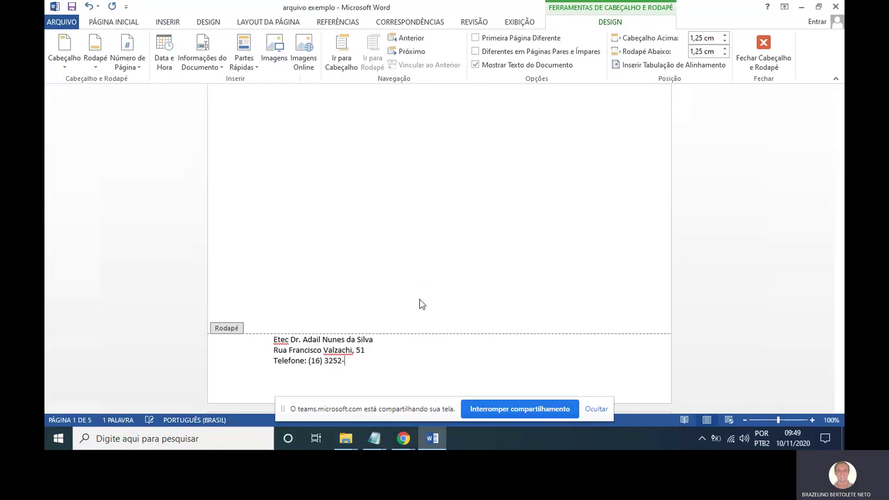
{"action": "double_click", "coordinate": [571, 219]}
{"action": "scroll", "coordinate": [579, 230], "scroll_direction": "up", "scroll_amount": 8}
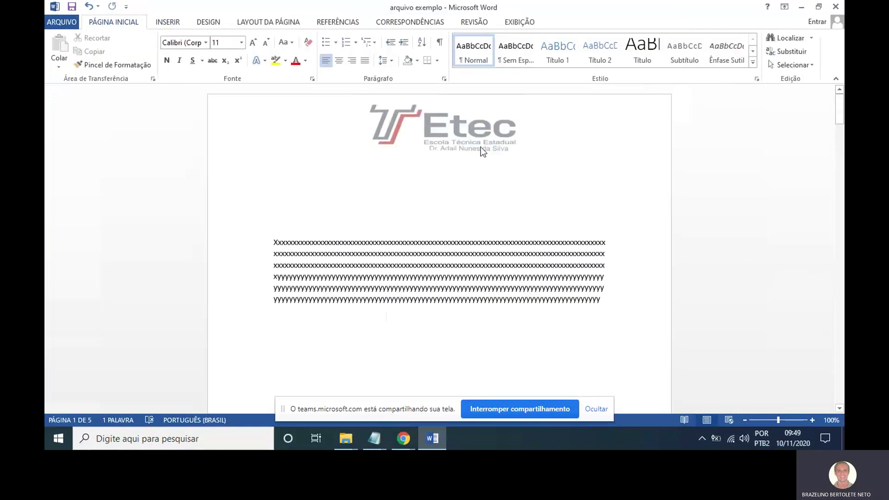
{"action": "scroll", "coordinate": [495, 153], "scroll_direction": "down", "scroll_amount": 10}
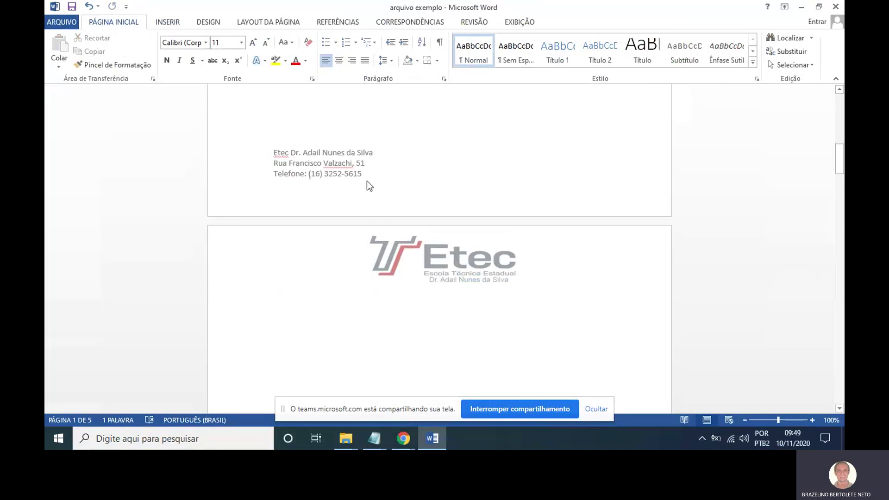
{"action": "scroll", "coordinate": [398, 200], "scroll_direction": "down", "scroll_amount": 15}
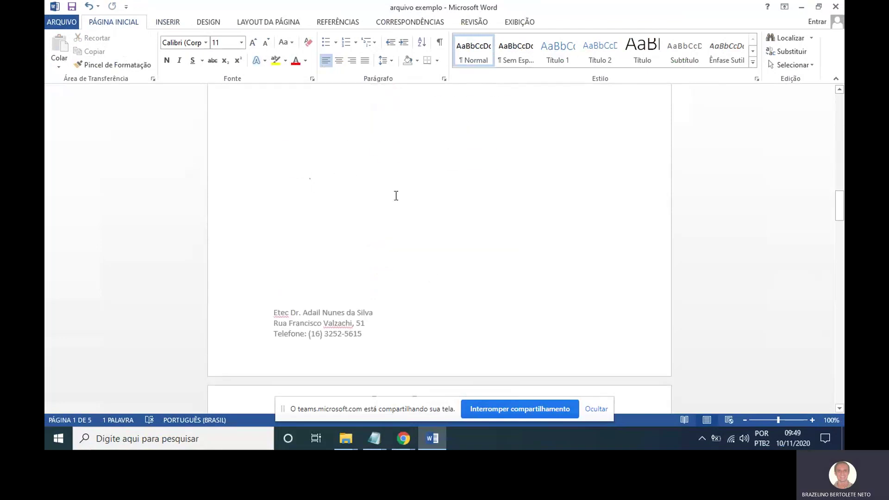
{"action": "scroll", "coordinate": [396, 195], "scroll_direction": "down", "scroll_amount": 20}
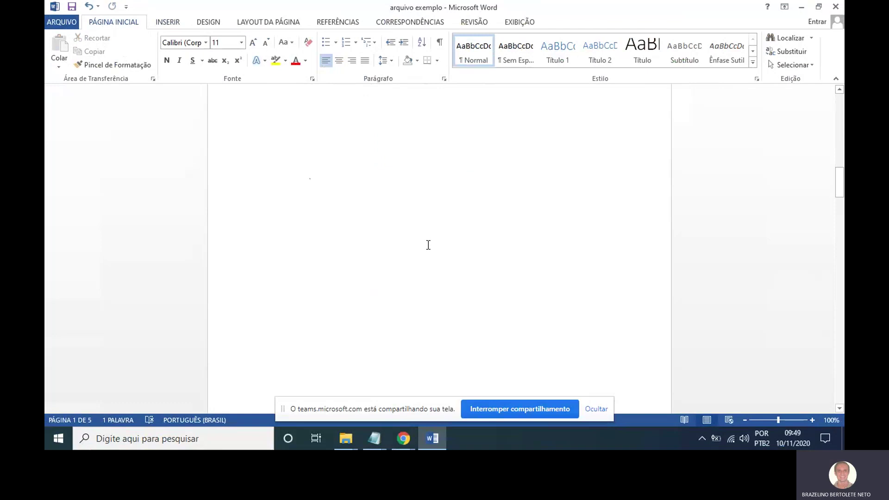
{"action": "scroll", "coordinate": [384, 249], "scroll_direction": "down", "scroll_amount": 10}
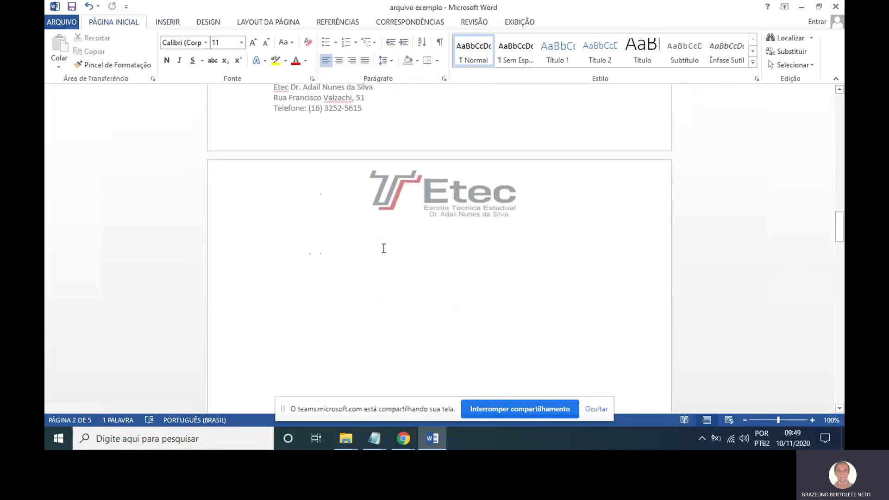
{"action": "scroll", "coordinate": [384, 249], "scroll_direction": "down", "scroll_amount": 10}
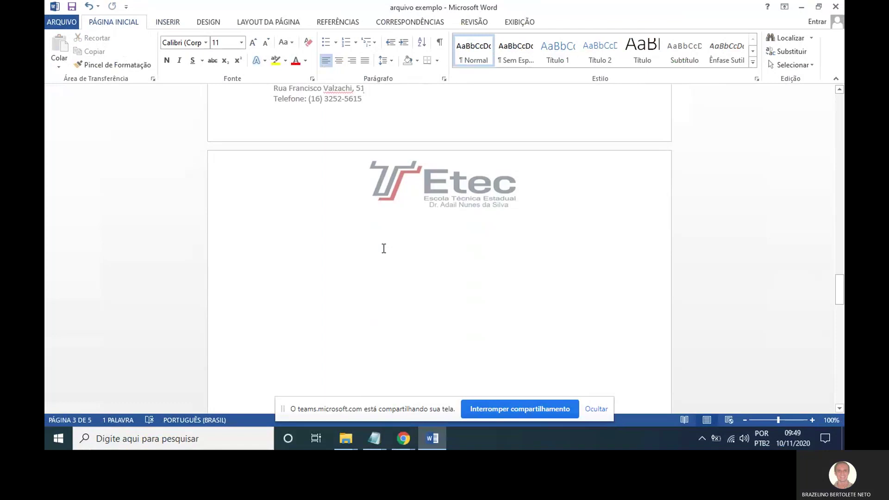
{"action": "scroll", "coordinate": [533, 185], "scroll_direction": "up", "scroll_amount": 5}
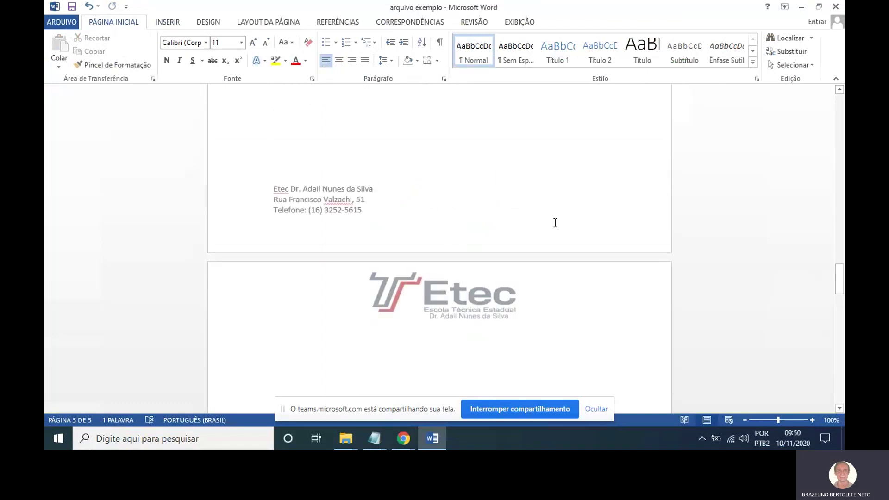
{"action": "scroll", "coordinate": [562, 223], "scroll_direction": "up", "scroll_amount": 3}
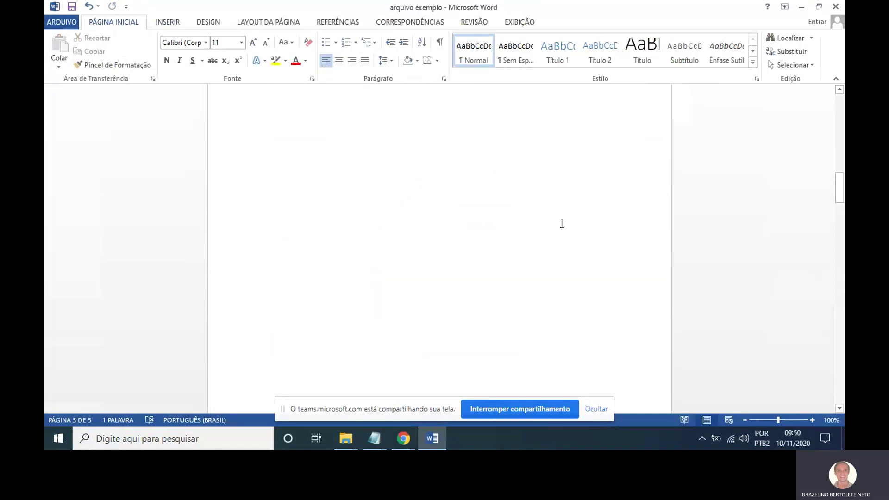
{"action": "scroll", "coordinate": [562, 223], "scroll_direction": "down", "scroll_amount": 8}
{"action": "scroll", "coordinate": [561, 223], "scroll_direction": "up", "scroll_amount": 10}
{"action": "scroll", "coordinate": [562, 223], "scroll_direction": "up", "scroll_amount": 5}
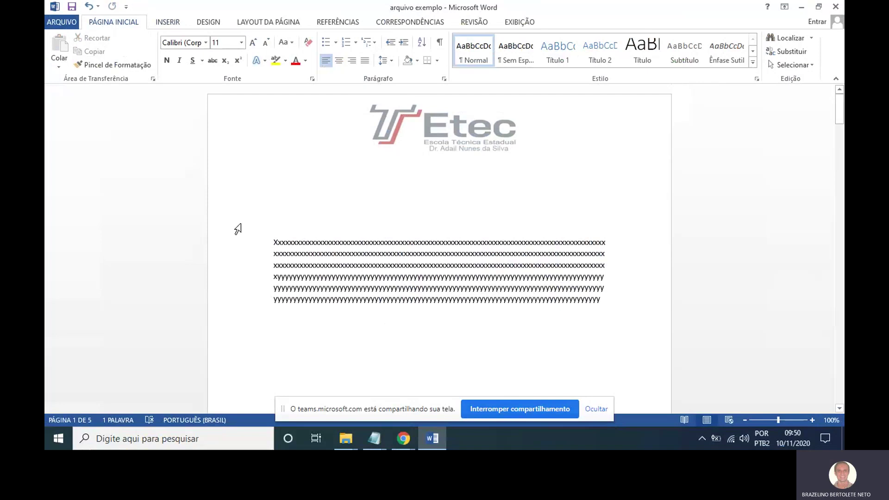
{"action": "scroll", "coordinate": [385, 153], "scroll_direction": "down", "scroll_amount": 12}
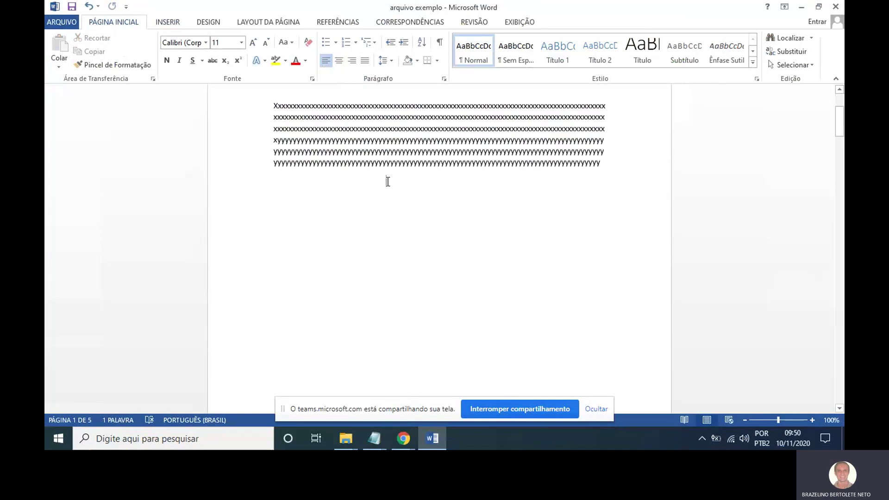
{"action": "scroll", "coordinate": [396, 171], "scroll_direction": "up", "scroll_amount": 13}
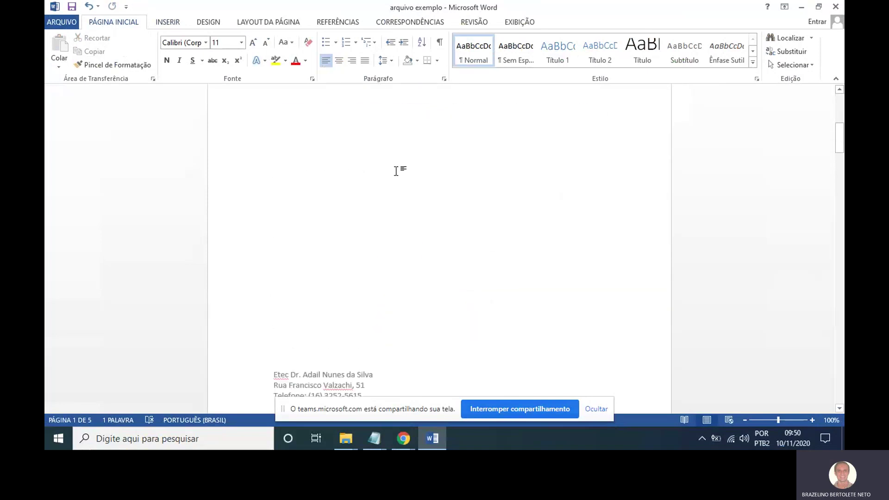
{"action": "left_click_drag", "start_coordinate": [271, 99], "coordinate": [540, 177]}
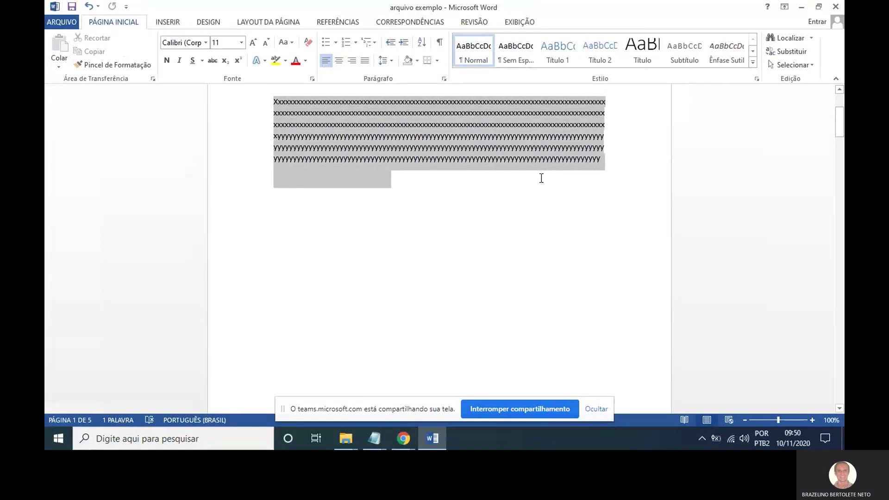
{"action": "left_click", "coordinate": [487, 306]}
{"action": "left_click", "coordinate": [377, 439]}
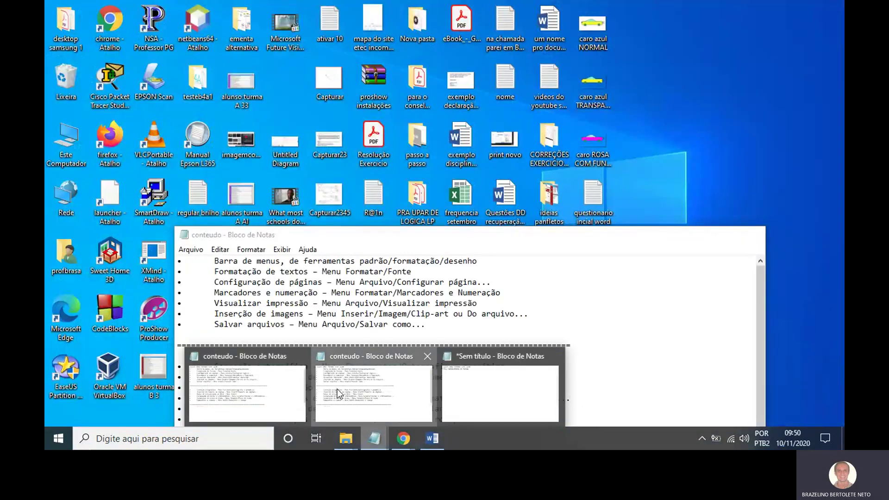
{"action": "left_click", "coordinate": [337, 389]}
{"action": "scroll", "coordinate": [401, 329], "scroll_direction": "down", "scroll_amount": 2}
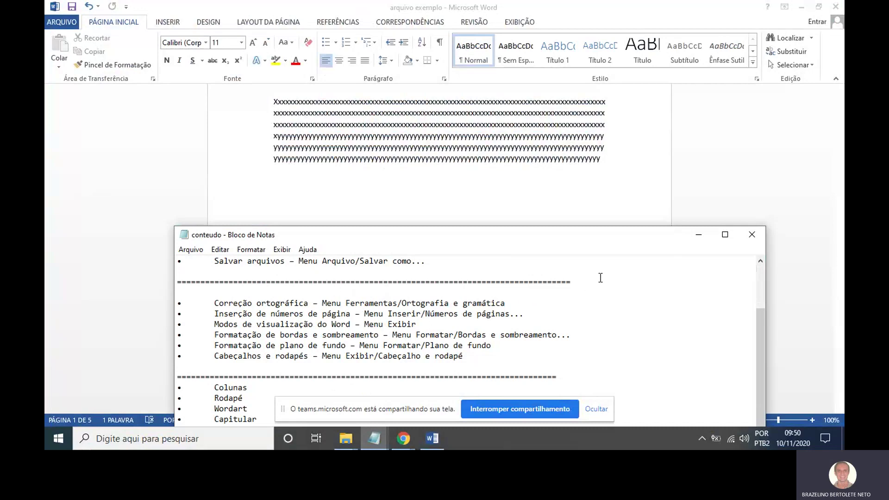
{"action": "left_click", "coordinate": [699, 233]}
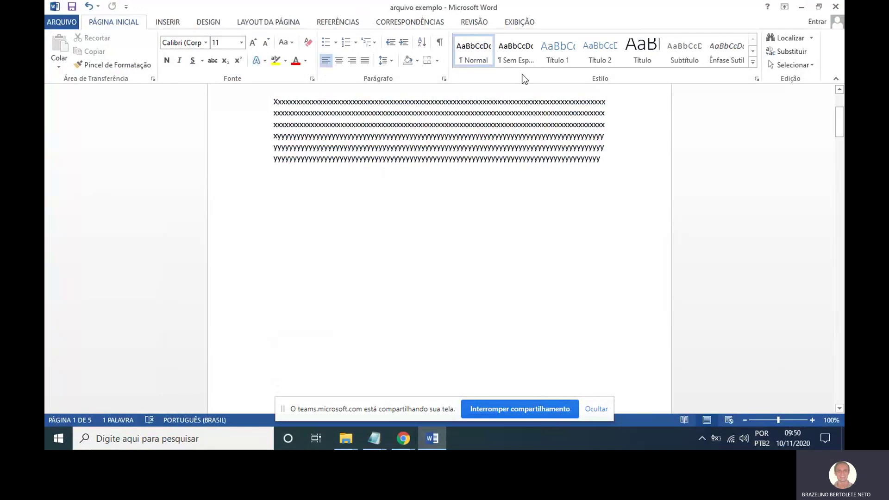
Show the EXIBIÇÃO view modes with the page in Layout de Impressão under the Etec header.
{"action": "left_click", "coordinate": [520, 23]}
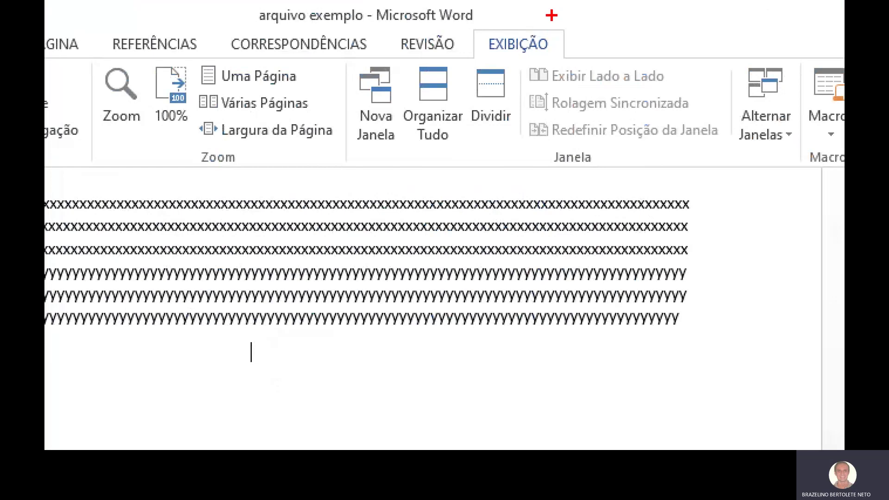
{"action": "mouse_move", "coordinate": [538, 7]}
{"action": "left_mouse_down"}
{"action": "mouse_move", "coordinate": [492, 32]}
{"action": "mouse_move", "coordinate": [545, 25]}
{"action": "mouse_move", "coordinate": [519, 8]}
{"action": "left_mouse_up"}
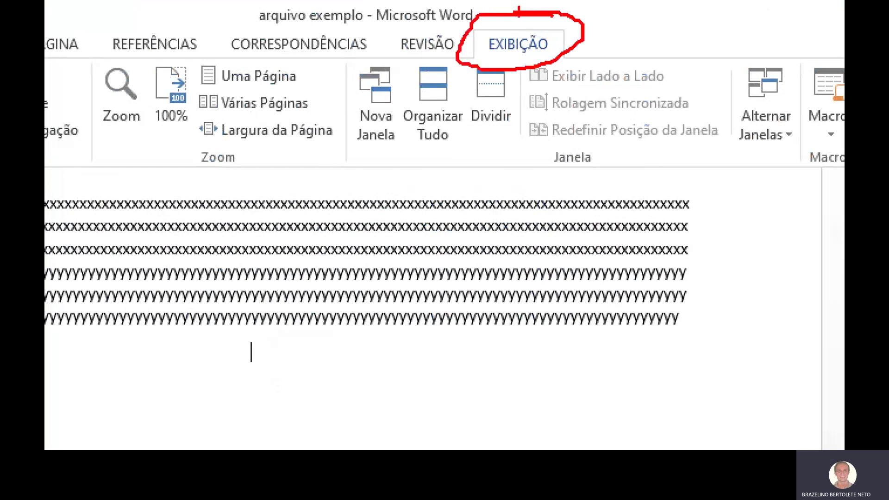
{"action": "key", "text": "Escape"}
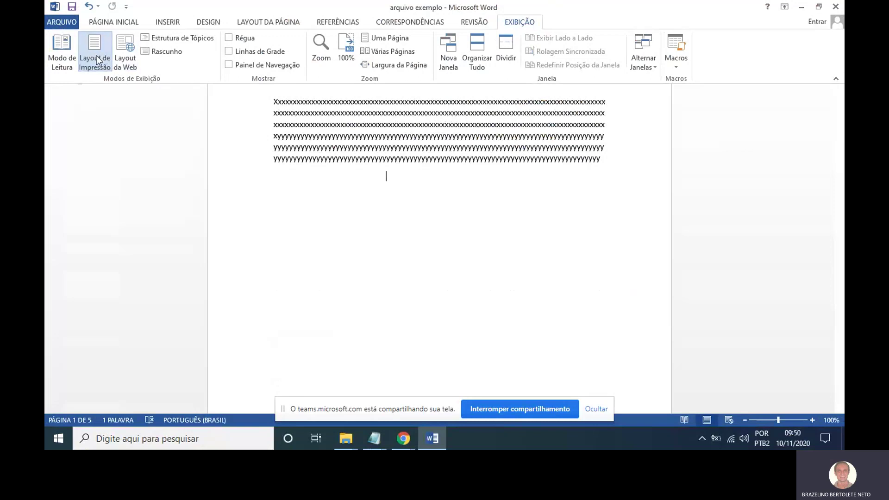
{"action": "key", "text": "ctrl+1"}
{"action": "left_click_drag", "start_coordinate": [177, 144], "coordinate": [103, 79]}
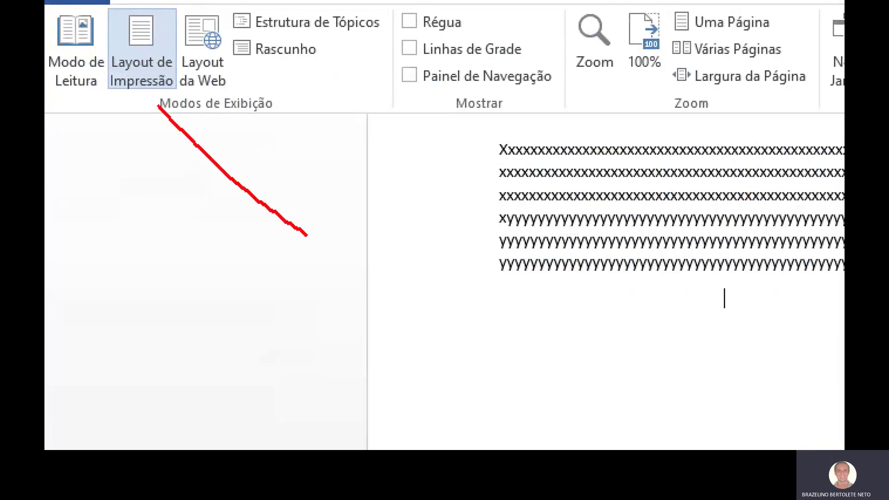
{"action": "left_click_drag", "start_coordinate": [159, 107], "coordinate": [149, 88]}
{"action": "key", "text": "Escape"}
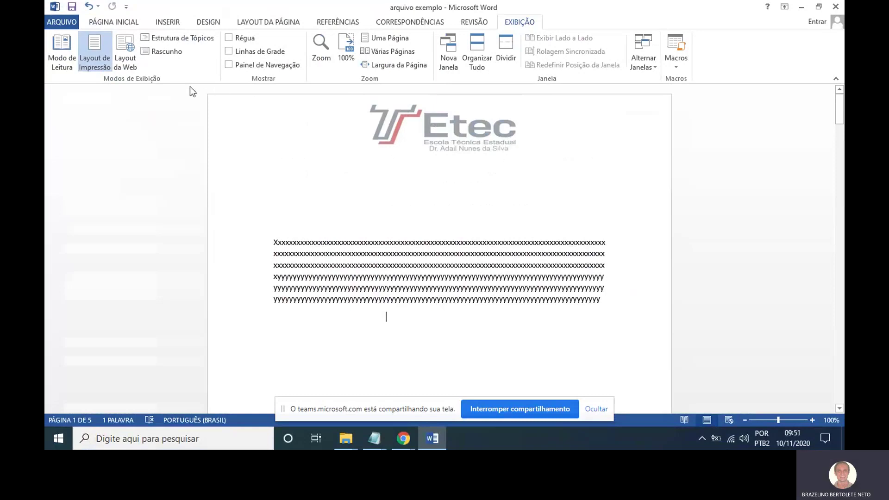
Switch the document to Layout da Web view and scroll through it.
{"action": "left_click", "coordinate": [131, 55]}
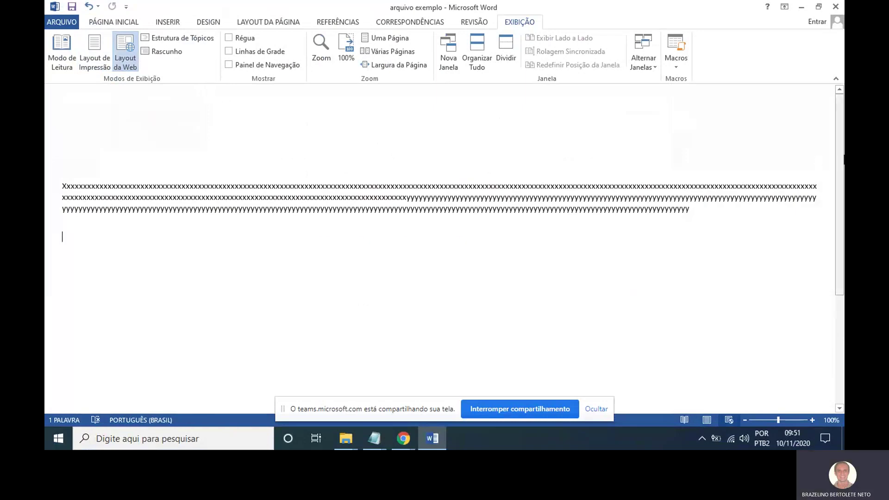
{"action": "scroll", "coordinate": [836, 185], "scroll_direction": "down", "scroll_amount": 6}
{"action": "scroll", "coordinate": [573, 178], "scroll_direction": "up", "scroll_amount": 5}
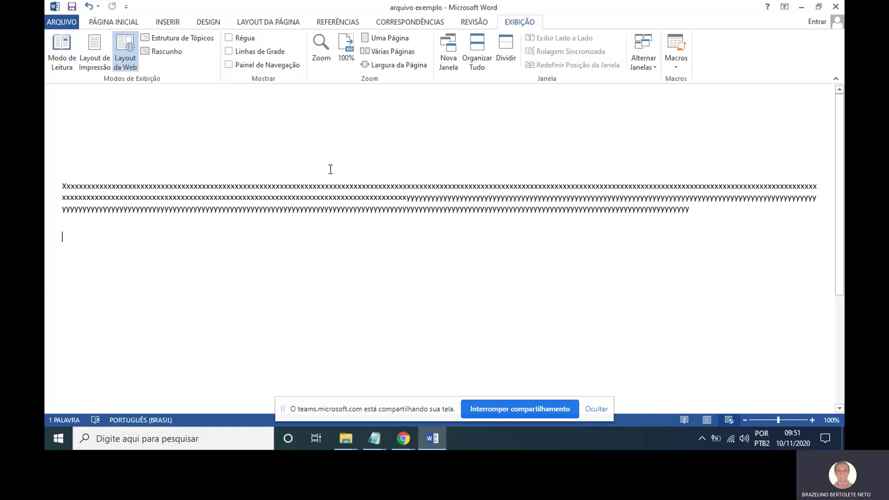
Page through Modo de Leitura, return to Editar Documento, then switch to Estrutura de Tópicos.
{"action": "left_click", "coordinate": [64, 66]}
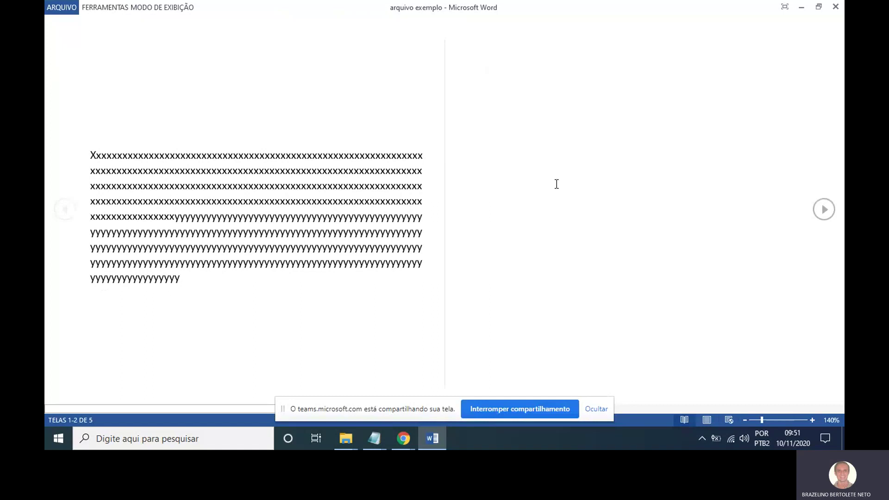
{"action": "left_click", "coordinate": [824, 209]}
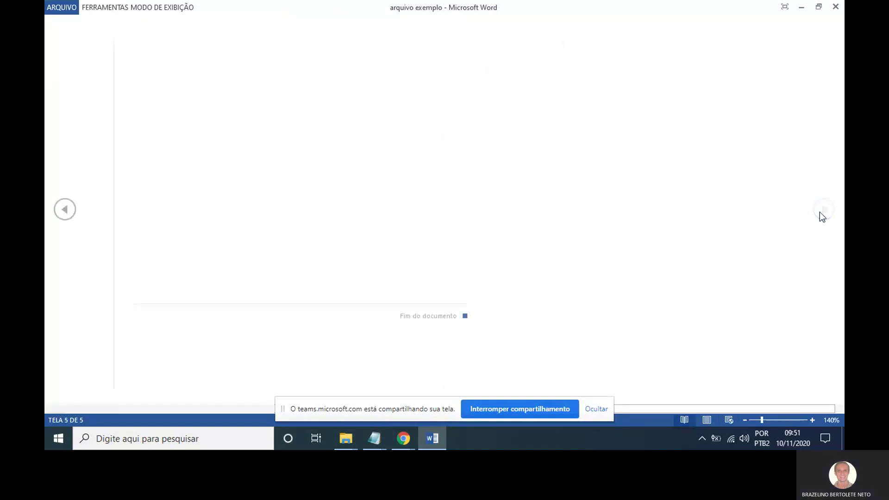
{"action": "left_click", "coordinate": [157, 9]}
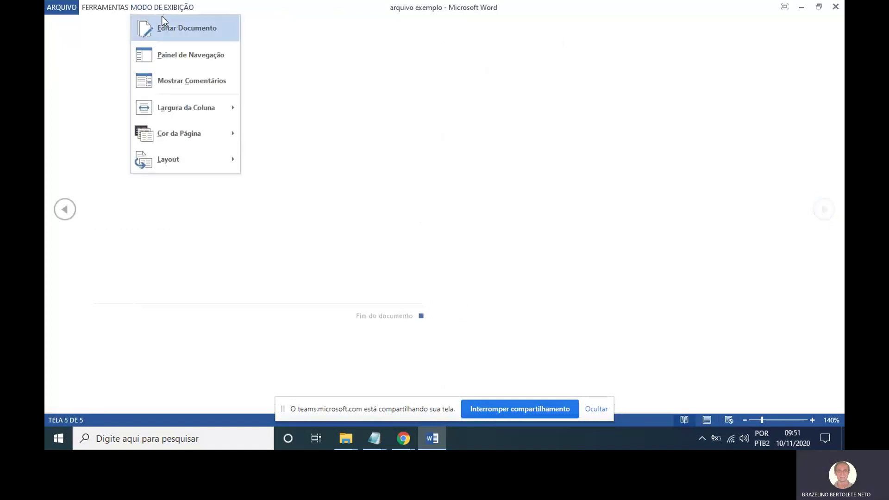
{"action": "left_click", "coordinate": [169, 27]}
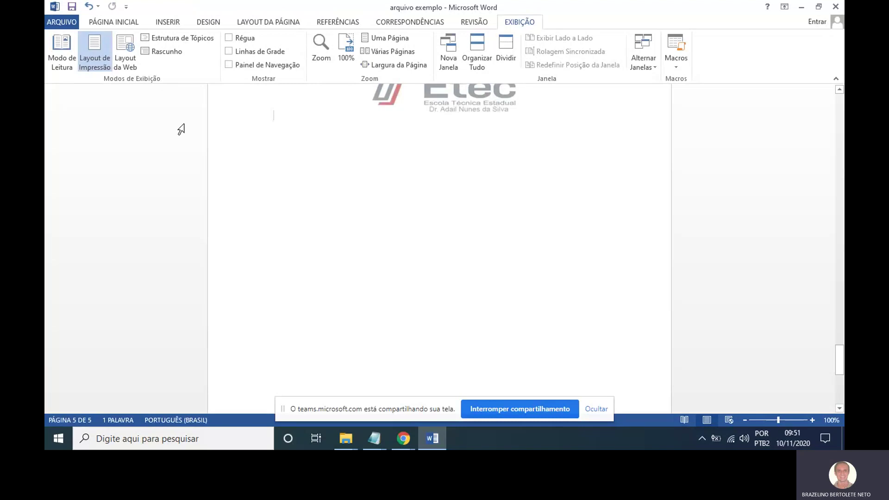
{"action": "left_click", "coordinate": [188, 38]}
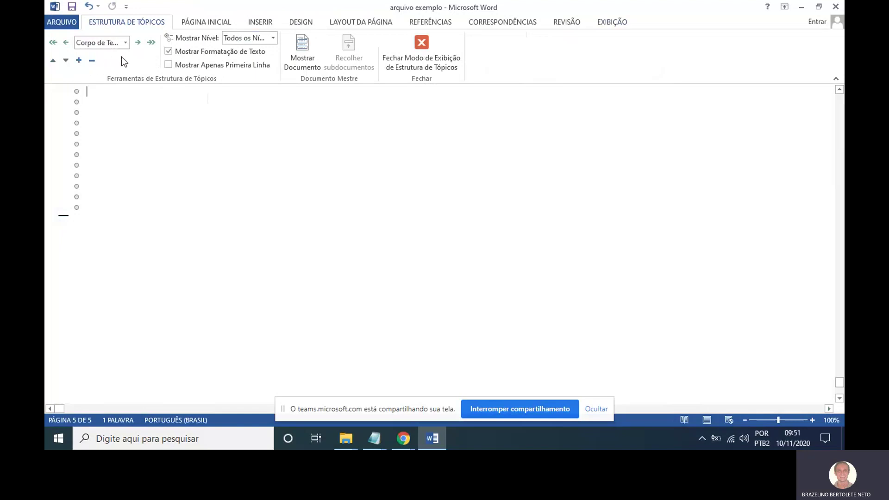
Close Estrutura de Tópicos, preview Rascunho draft view, then return to Layout de Impressão.
{"action": "left_click", "coordinate": [415, 65]}
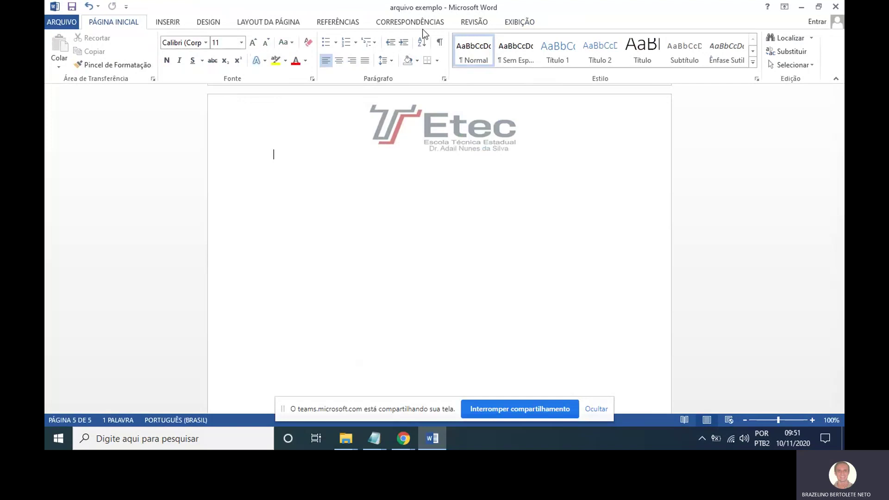
{"action": "left_click", "coordinate": [516, 24]}
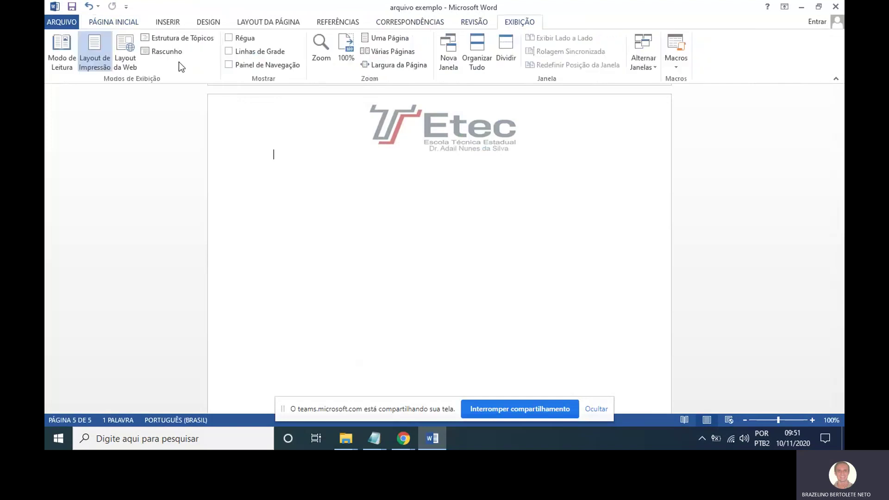
{"action": "left_click", "coordinate": [166, 55]}
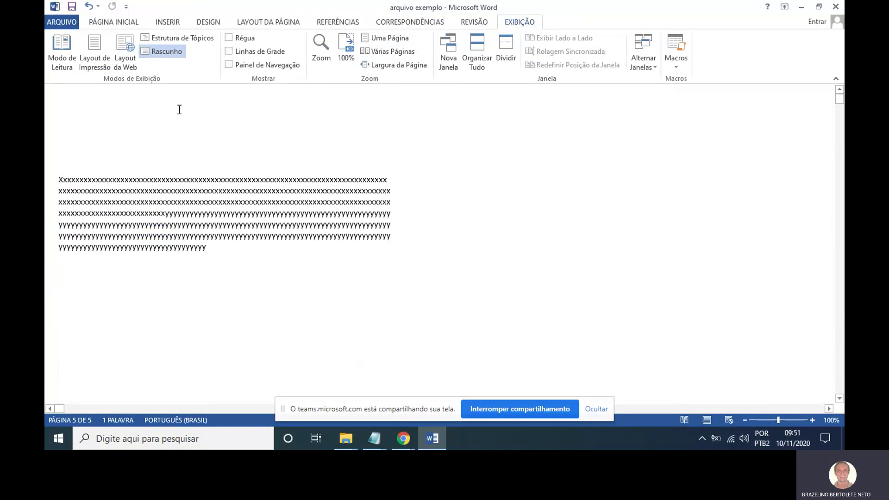
{"action": "left_click", "coordinate": [94, 46]}
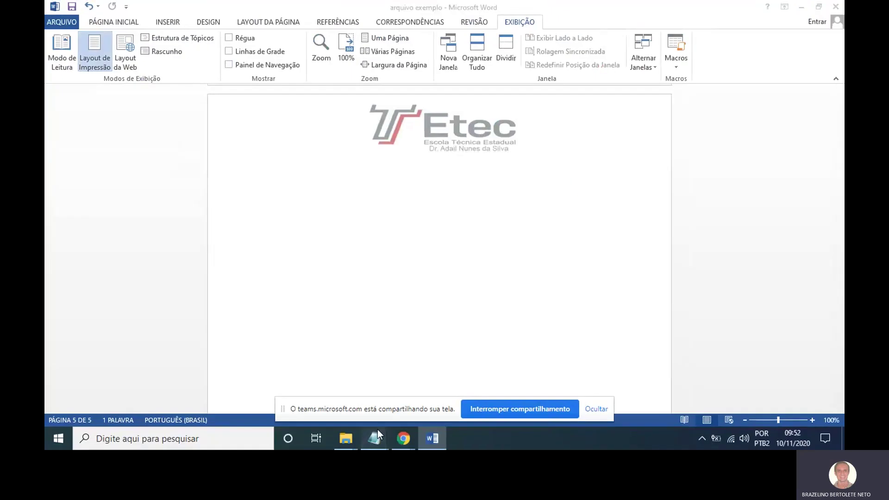
{"action": "mouse_move", "coordinate": [374, 438]}
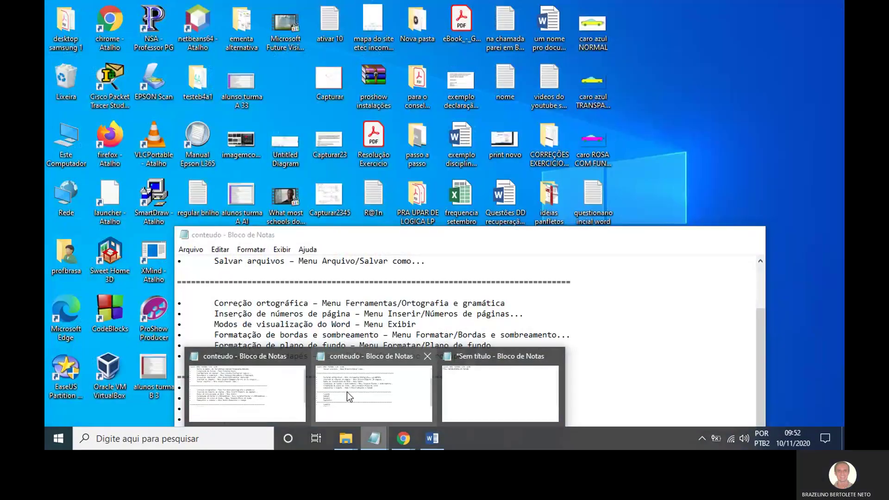
{"action": "left_click", "coordinate": [346, 392]}
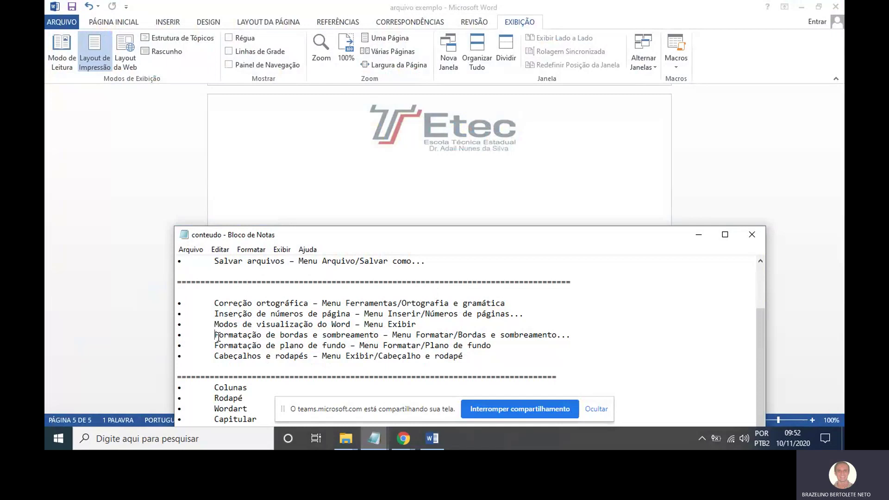
{"action": "left_click_drag", "start_coordinate": [215, 335], "coordinate": [593, 338]}
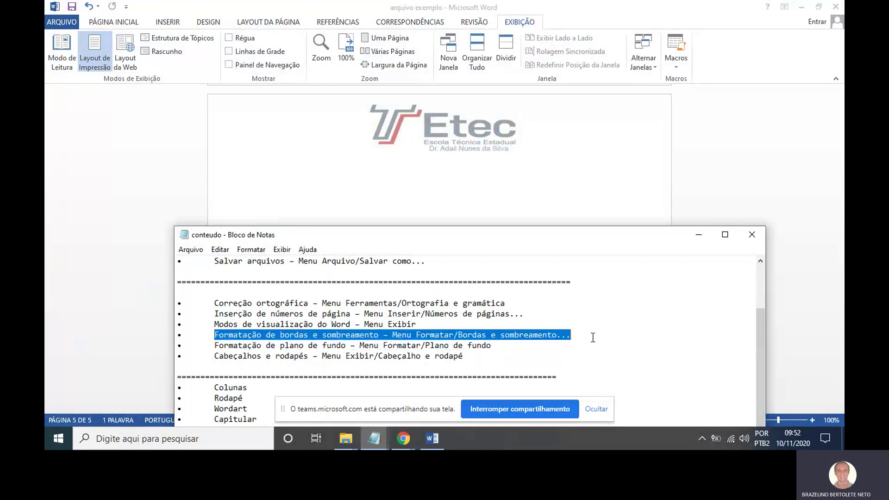
{"action": "left_click", "coordinate": [703, 234]}
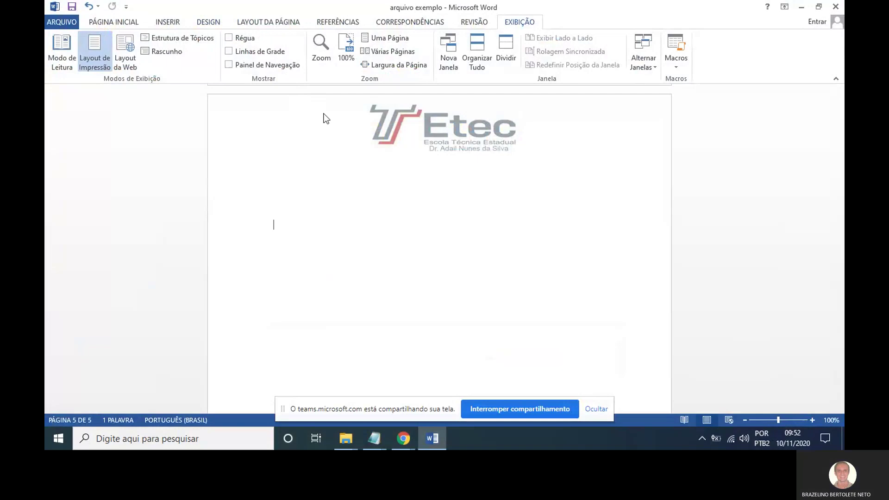
Go from LAYOUT DA PÁGINA to DESIGN, showing themes and the Formatação do Documento gallery.
{"action": "left_click", "coordinate": [257, 24]}
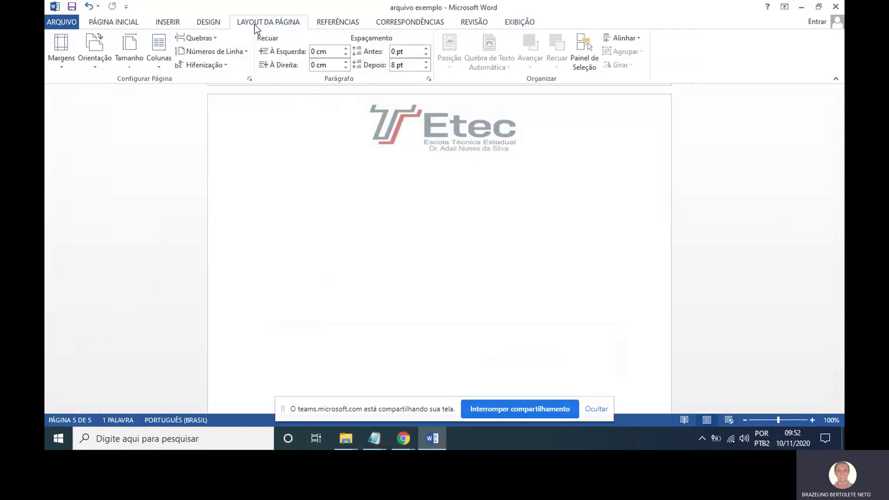
{"action": "left_click", "coordinate": [219, 24]}
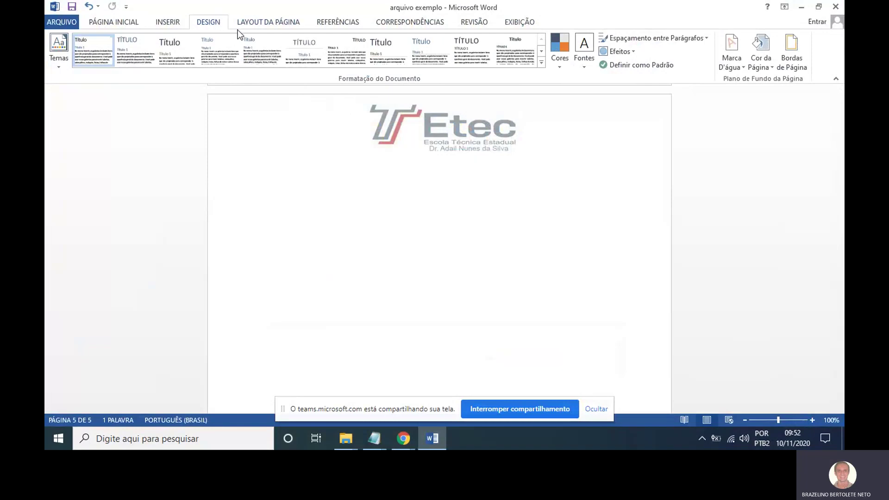
{"action": "mouse_move", "coordinate": [218, 9]}
{"action": "left_mouse_down"}
{"action": "mouse_move", "coordinate": [183, 4]}
{"action": "mouse_move", "coordinate": [174, 39]}
{"action": "mouse_move", "coordinate": [249, 65]}
{"action": "mouse_move", "coordinate": [218, 3]}
{"action": "left_mouse_up"}
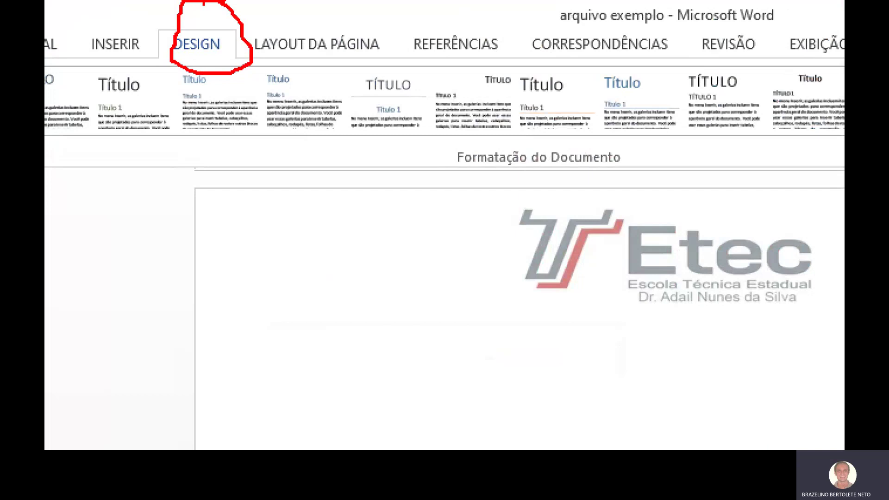
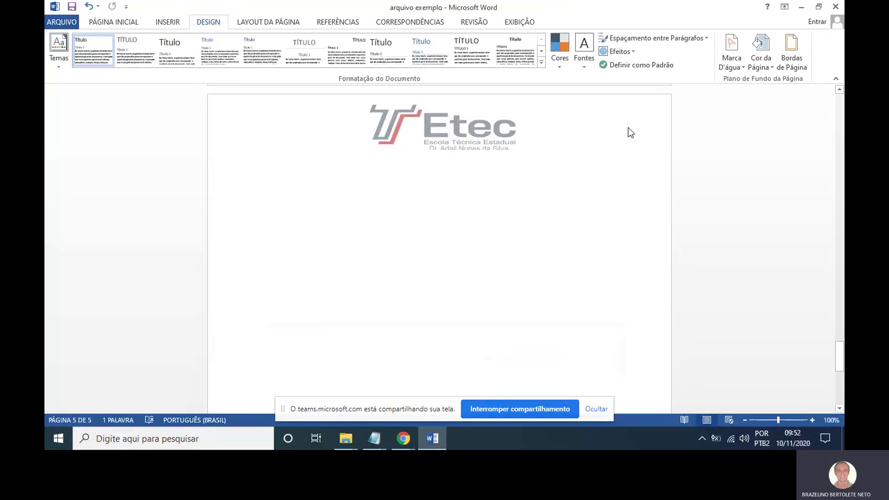
Open Bordas de Página from the Design tab, showing the Borda da página tab set to Nenhuma.
{"action": "left_click", "coordinate": [798, 68]}
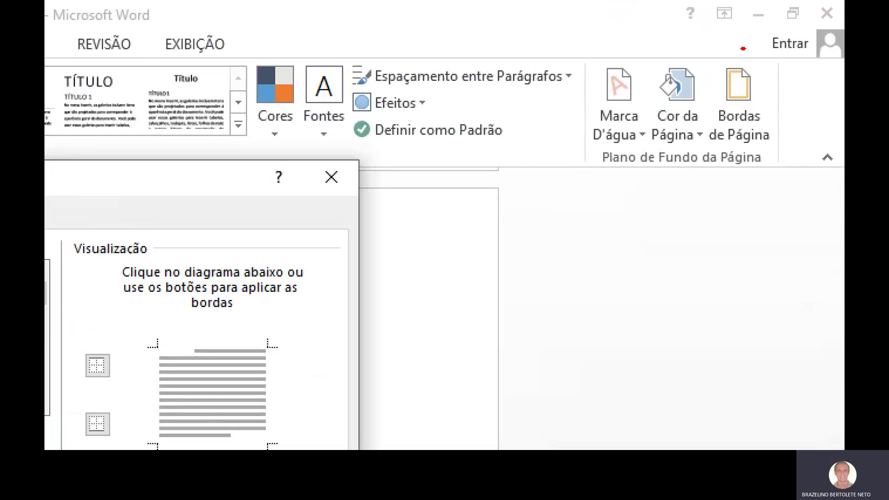
{"action": "mouse_move", "coordinate": [743, 48]}
{"action": "left_mouse_down"}
{"action": "mouse_move", "coordinate": [740, 134]}
{"action": "mouse_move", "coordinate": [770, 115]}
{"action": "mouse_move", "coordinate": [718, 48]}
{"action": "left_mouse_up"}
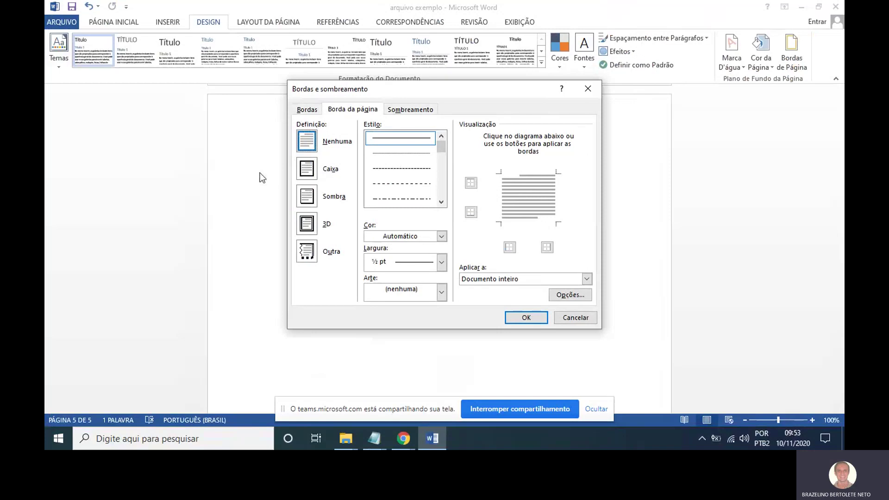
Preview the Caixa, Sombra, 3D and Personalizado page border settings, ending on Caixa.
{"action": "left_click", "coordinate": [304, 171]}
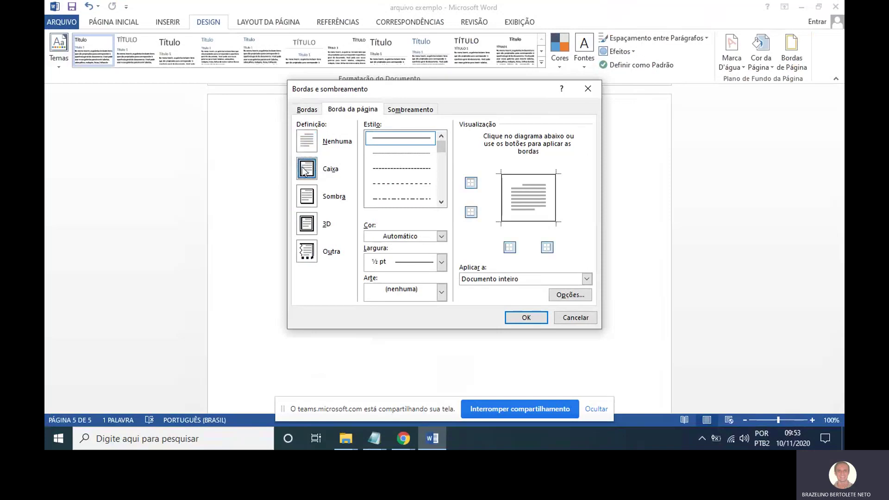
{"action": "left_click", "coordinate": [309, 200]}
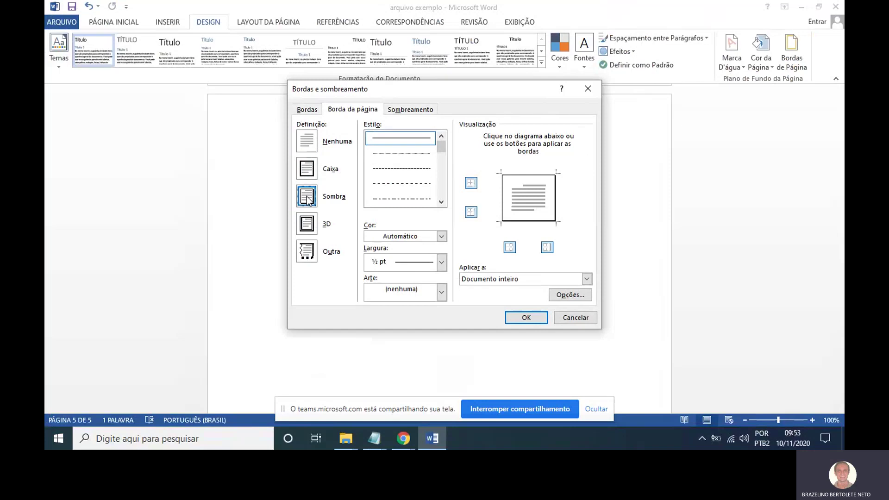
{"action": "left_click", "coordinate": [311, 226]}
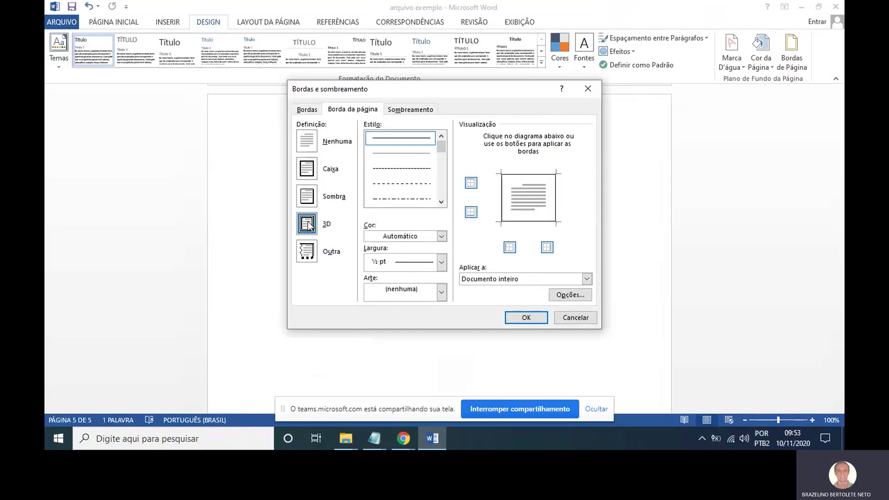
{"action": "left_click", "coordinate": [308, 258]}
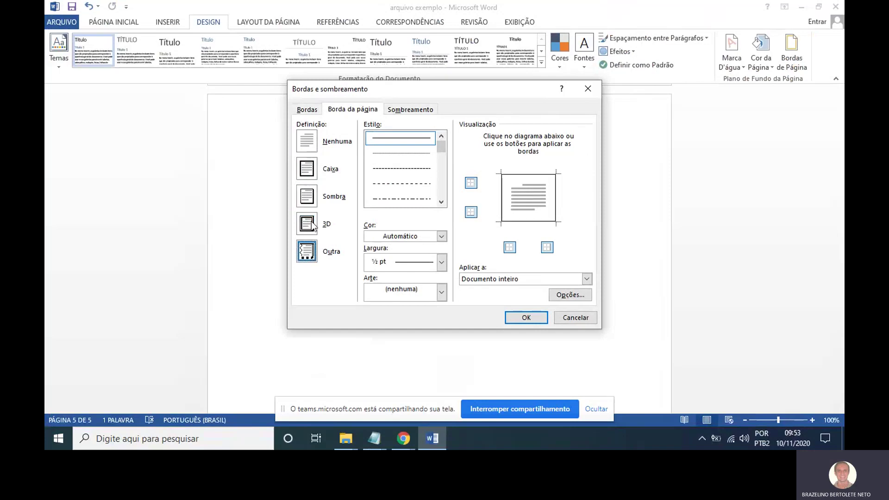
{"action": "left_click", "coordinate": [311, 169]}
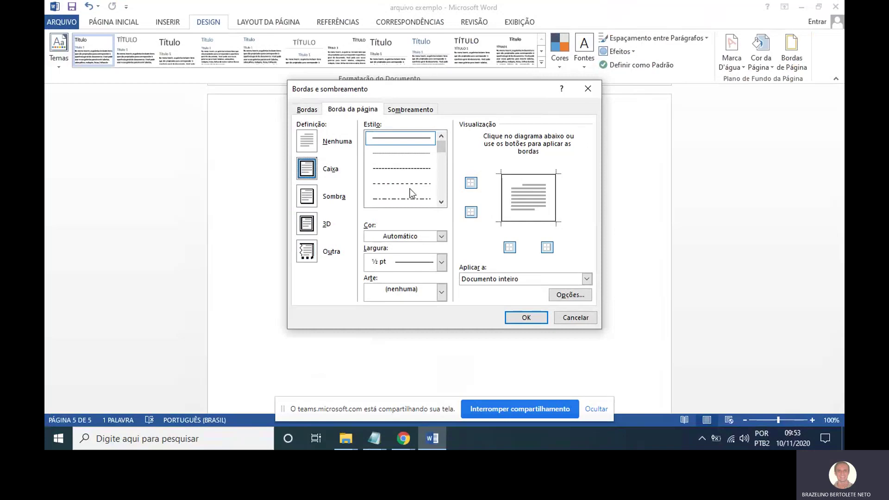
Choose the thick 3 pt line style and apply the box border.
{"action": "left_click", "coordinate": [441, 202]}
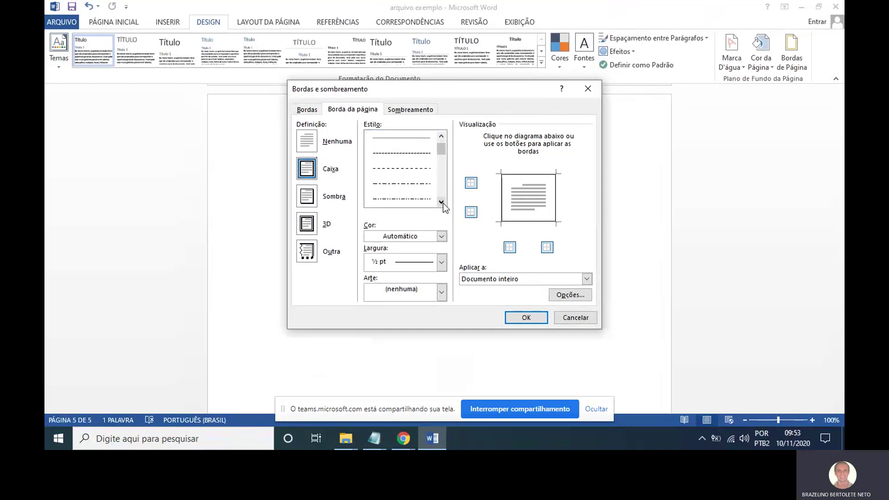
{"action": "left_click", "coordinate": [441, 202]}
{"action": "left_click", "coordinate": [441, 202]}
{"action": "left_click", "coordinate": [441, 202]}
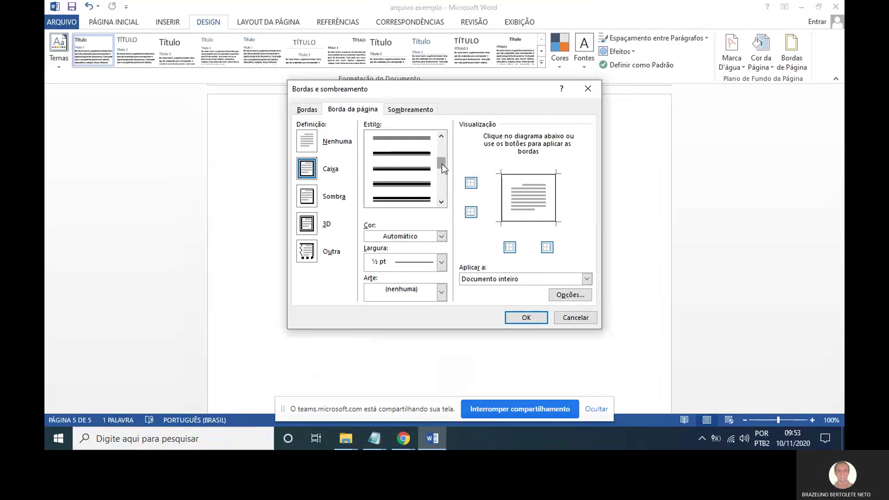
{"action": "left_click", "coordinate": [442, 164]}
{"action": "left_click_drag", "start_coordinate": [443, 159], "coordinate": [436, 169]}
{"action": "left_click", "coordinate": [423, 184]}
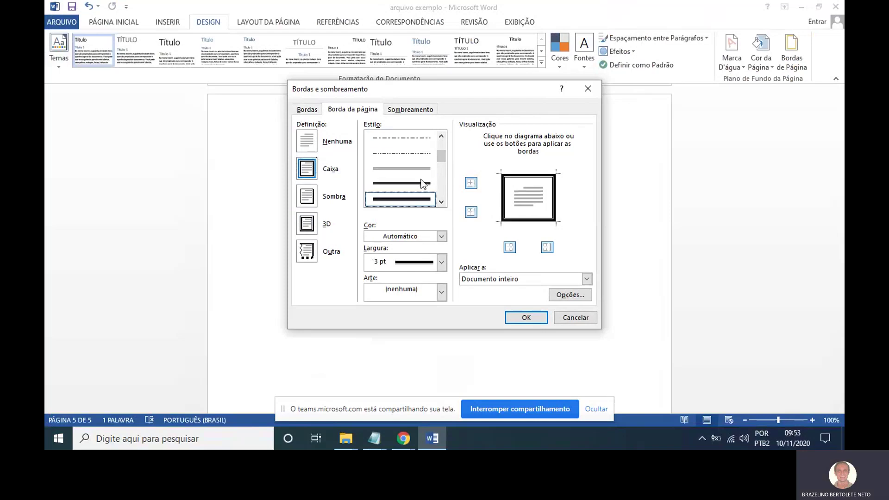
{"action": "left_click", "coordinate": [526, 317]}
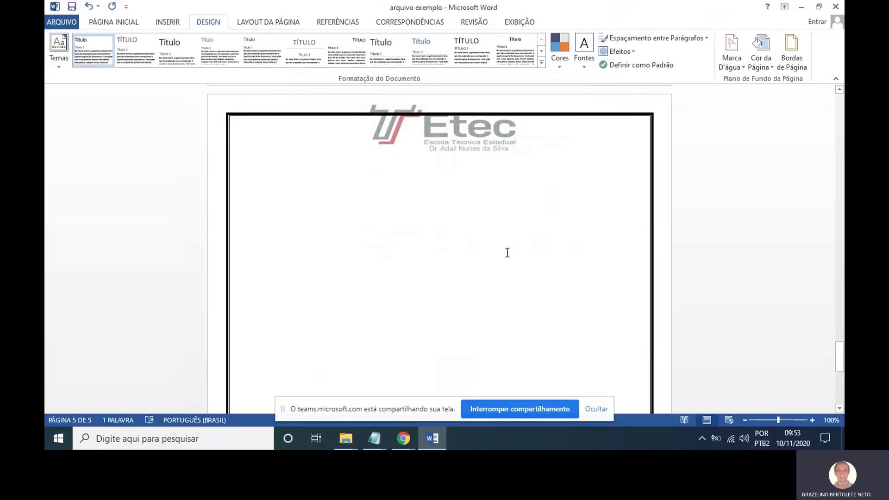
Replace the thick border with a thin ½ pt dash-dot box line.
{"action": "scroll", "coordinate": [508, 252], "scroll_direction": "down", "scroll_amount": 5}
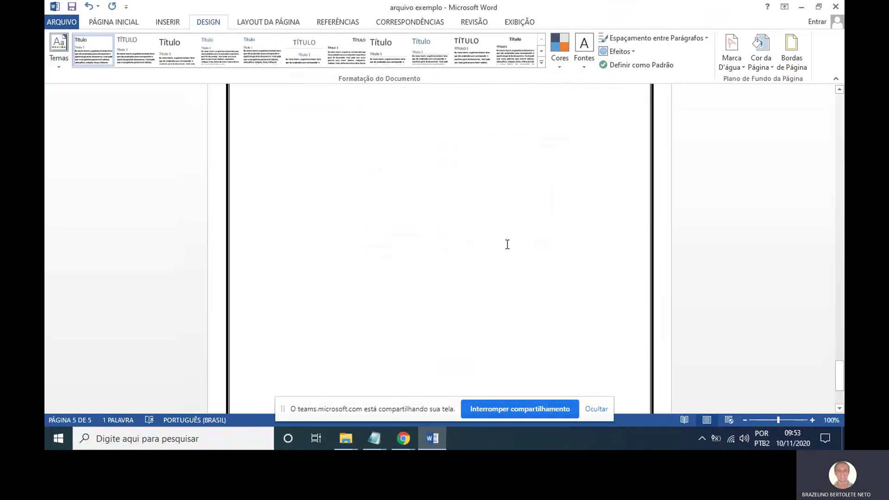
{"action": "scroll", "coordinate": [507, 244], "scroll_direction": "up", "scroll_amount": 3}
{"action": "scroll", "coordinate": [506, 243], "scroll_direction": "down", "scroll_amount": 2}
{"action": "scroll", "coordinate": [506, 244], "scroll_direction": "up", "scroll_amount": 5}
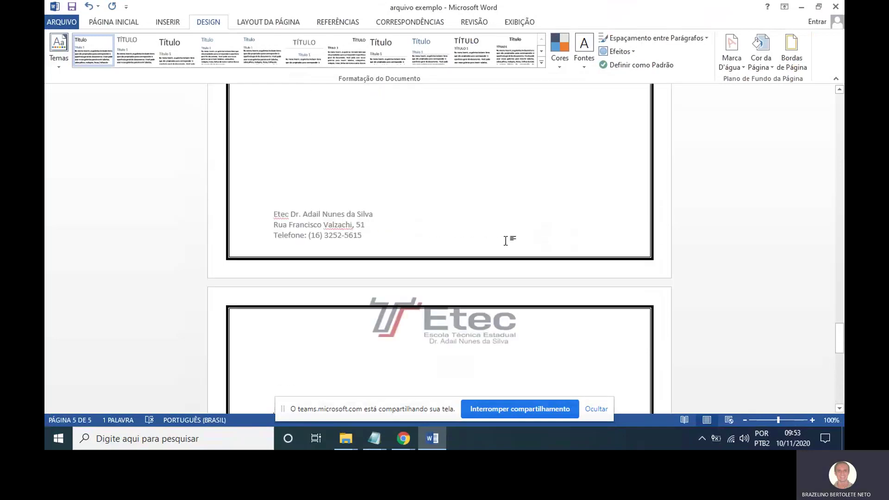
{"action": "scroll", "coordinate": [506, 241], "scroll_direction": "up", "scroll_amount": 10}
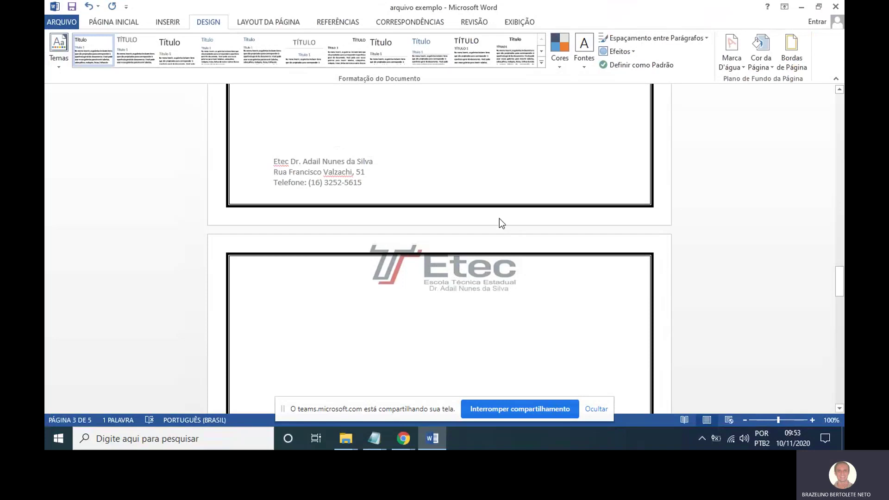
{"action": "scroll", "coordinate": [505, 232], "scroll_direction": "up", "scroll_amount": 3}
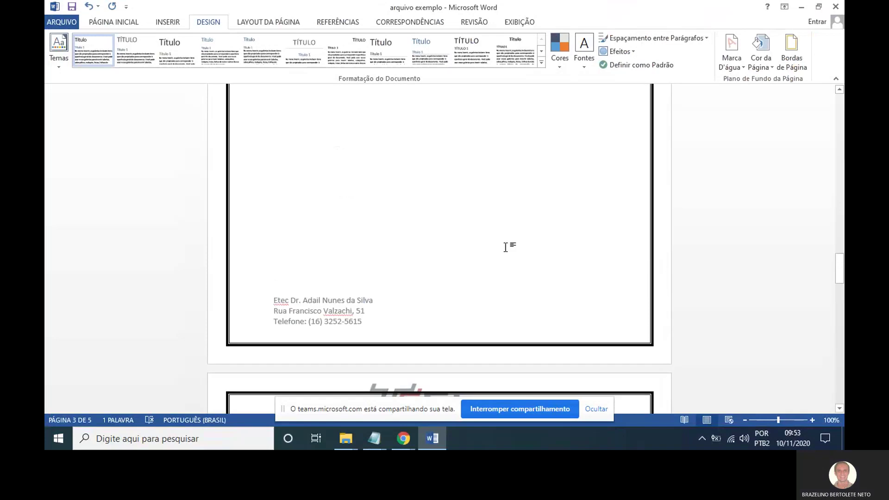
{"action": "left_click", "coordinate": [789, 61]}
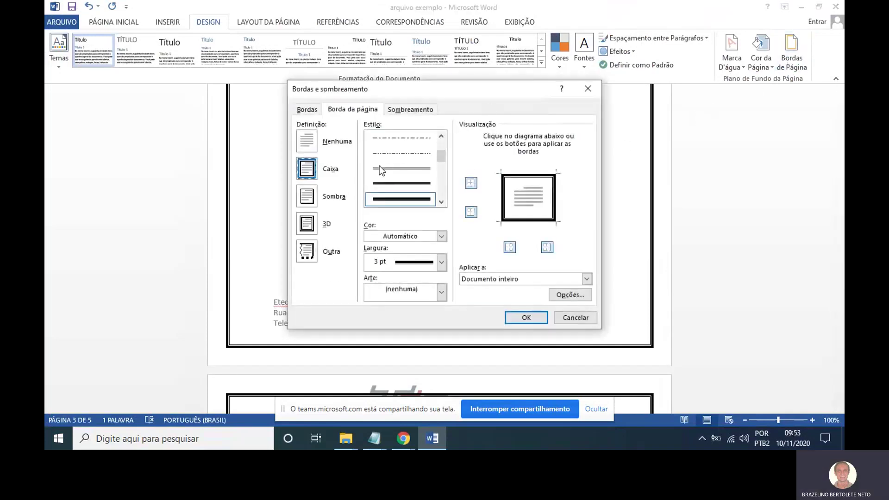
{"action": "left_click", "coordinate": [422, 156]}
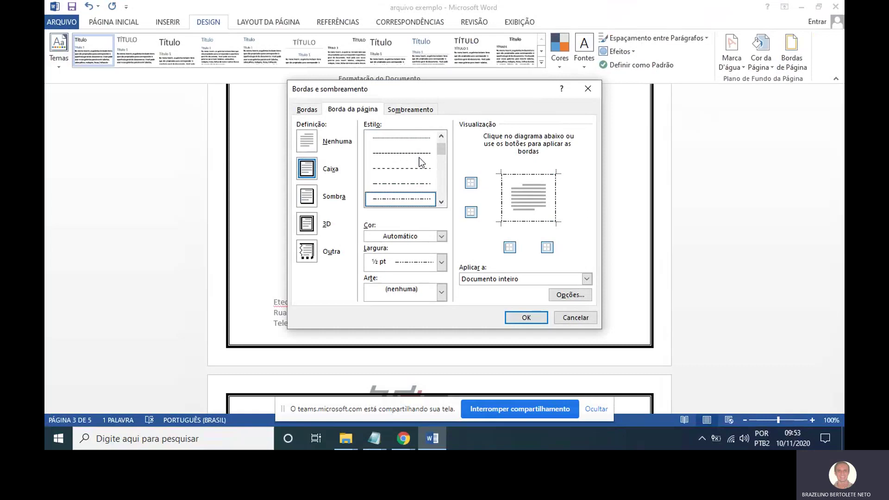
{"action": "left_click", "coordinate": [526, 318]}
{"action": "scroll", "coordinate": [529, 241], "scroll_direction": "down", "scroll_amount": 5}
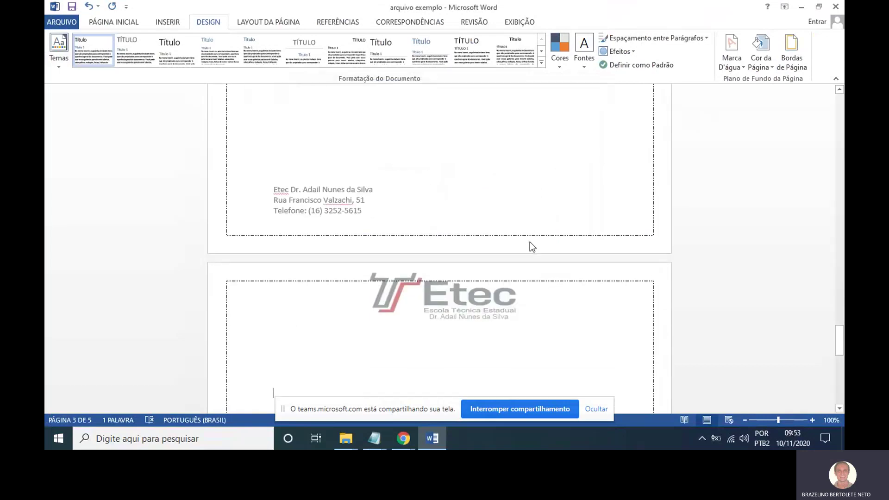
{"action": "scroll", "coordinate": [530, 237], "scroll_direction": "up", "scroll_amount": 5}
{"action": "scroll", "coordinate": [530, 238], "scroll_direction": "down", "scroll_amount": 5}
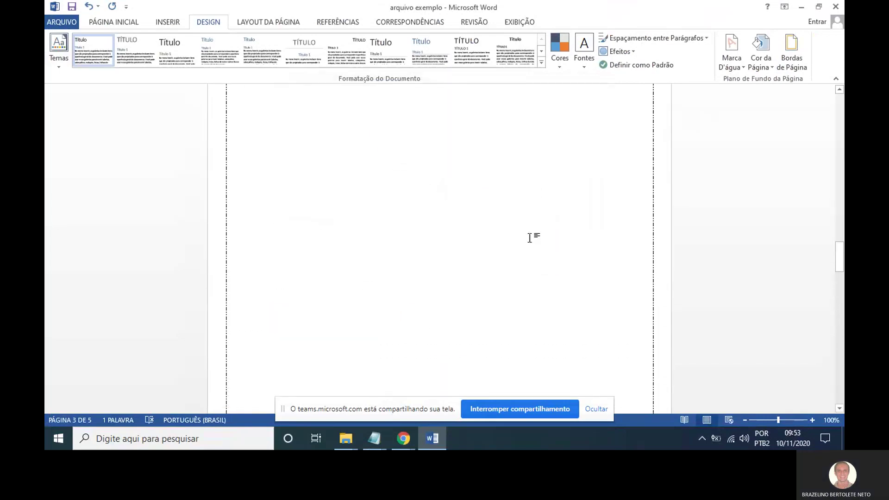
{"action": "scroll", "coordinate": [552, 204], "scroll_direction": "up", "scroll_amount": 4}
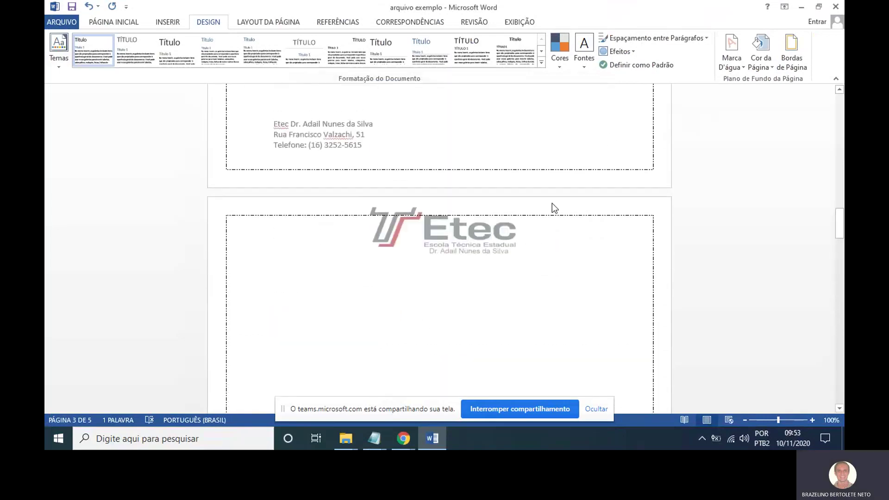
Set the dash-dot border's colour to dark orange and its width to 1 ½ pt.
{"action": "left_click", "coordinate": [793, 60]}
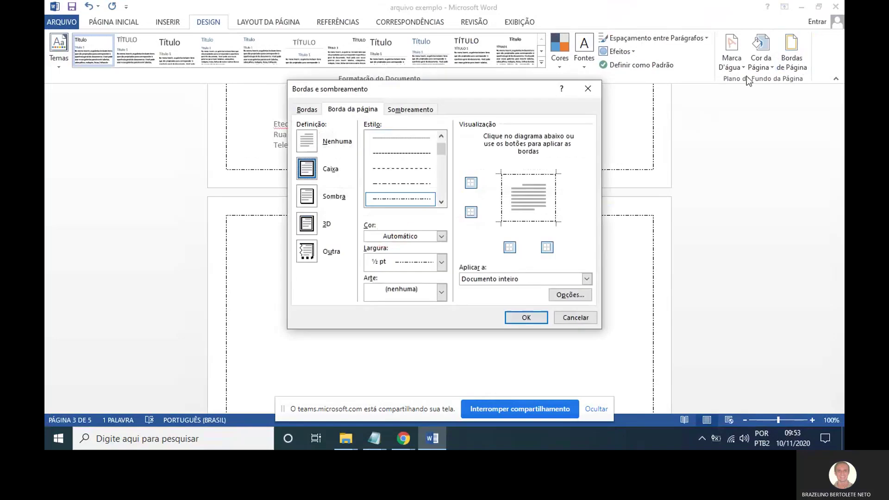
{"action": "left_click", "coordinate": [441, 237]}
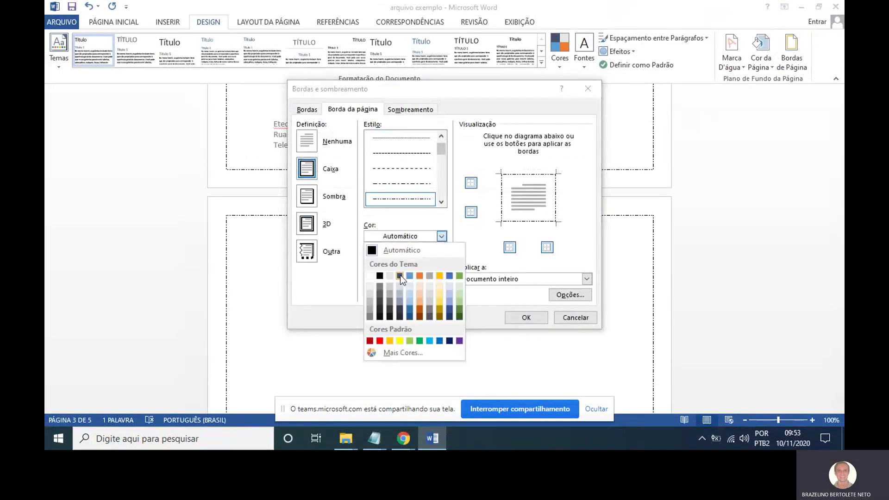
{"action": "left_click", "coordinate": [423, 307]}
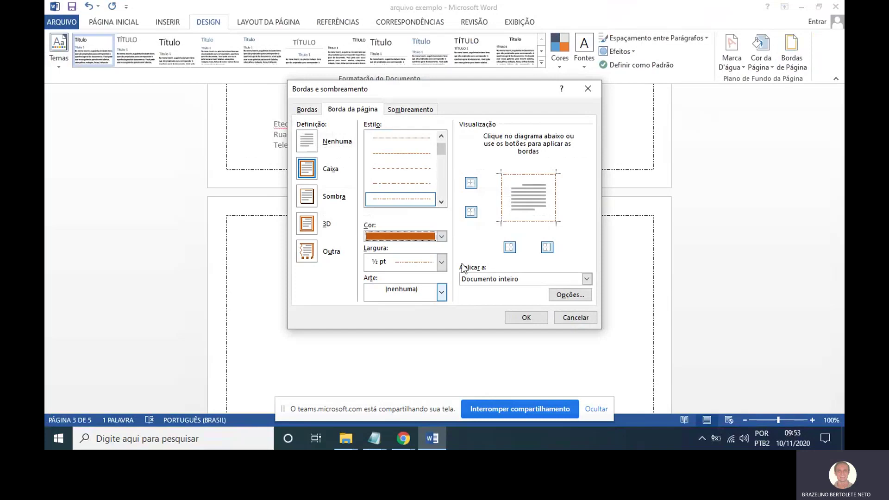
{"action": "left_click", "coordinate": [442, 263]}
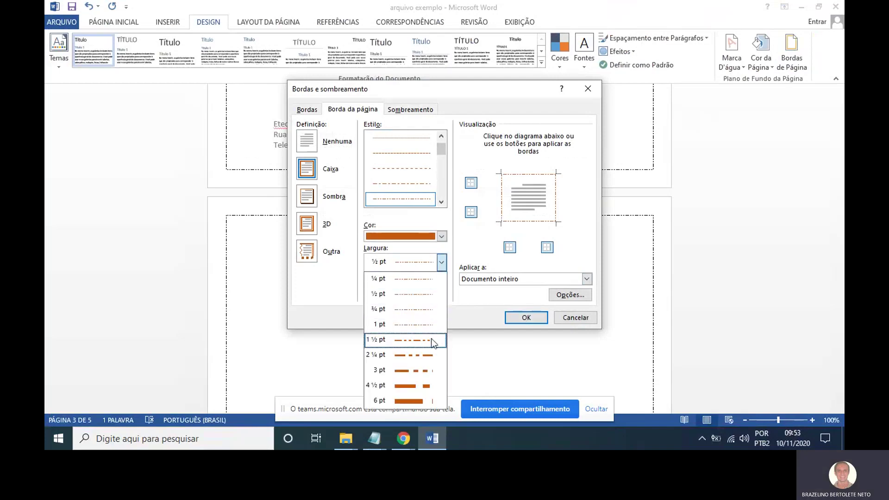
{"action": "left_click", "coordinate": [406, 340]}
{"action": "left_click", "coordinate": [526, 317]}
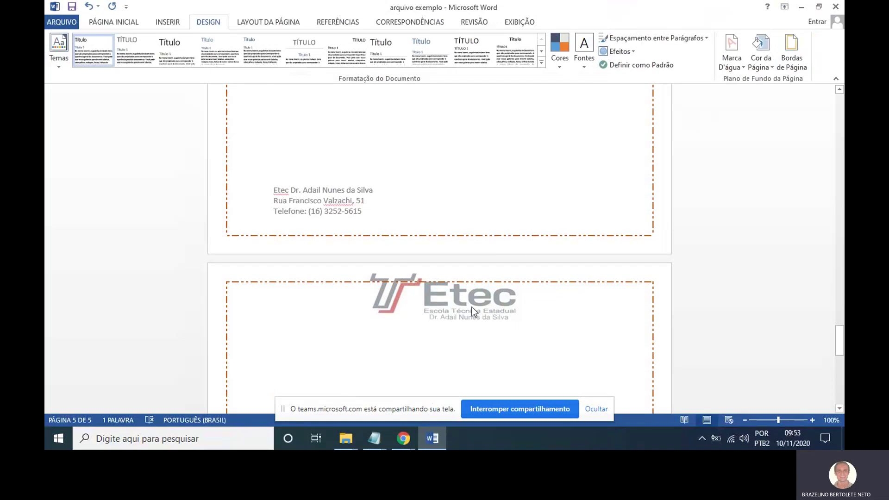
{"action": "scroll", "coordinate": [472, 307], "scroll_direction": "up", "scroll_amount": 10}
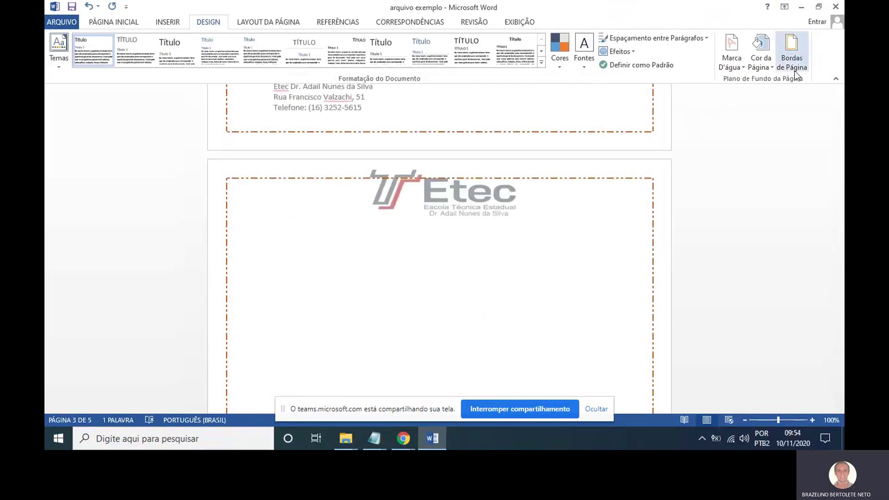
Apply the red hearts Arte border, 12 pt, to the whole document.
{"action": "left_click", "coordinate": [792, 67]}
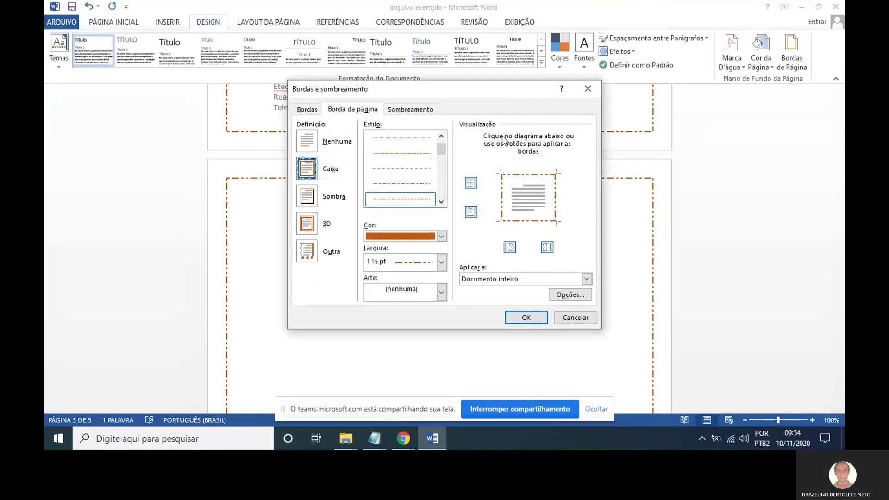
{"action": "left_click", "coordinate": [442, 293]}
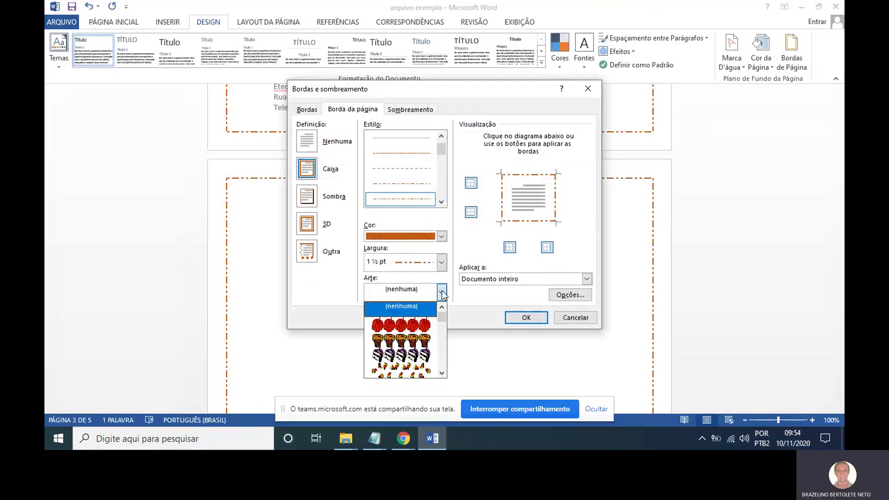
{"action": "left_click", "coordinate": [442, 373]}
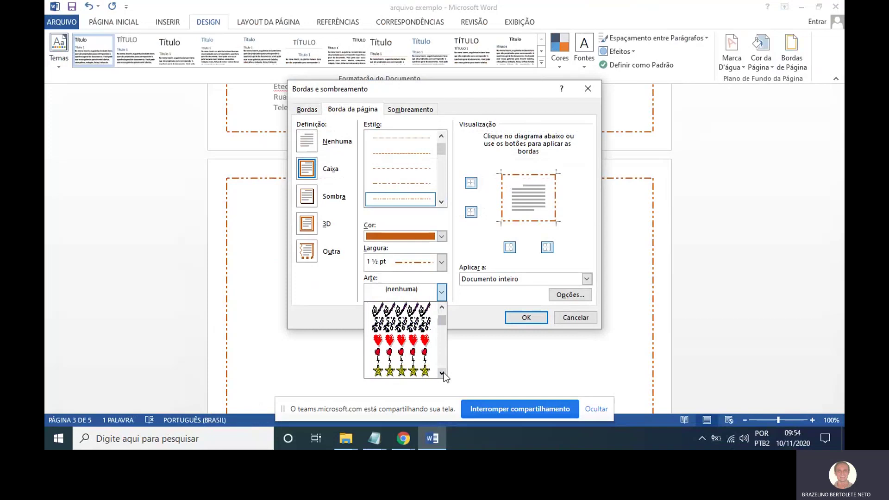
{"action": "left_click", "coordinate": [419, 341]}
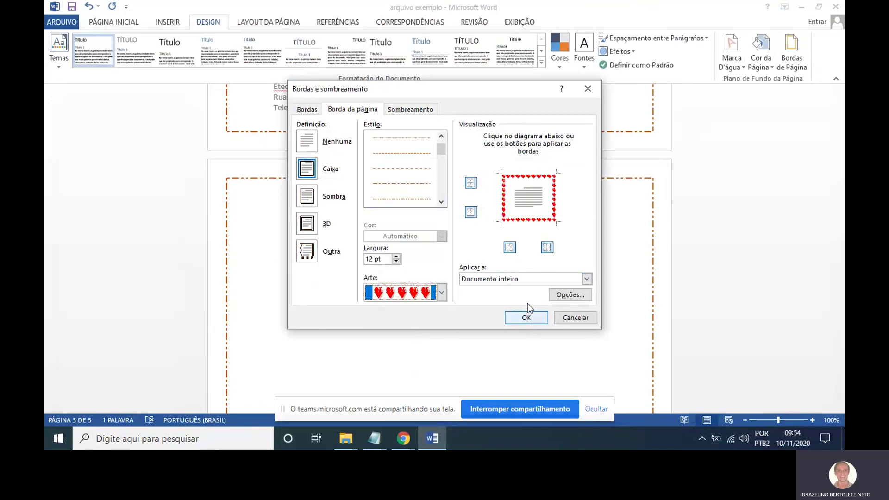
{"action": "left_click", "coordinate": [526, 318]}
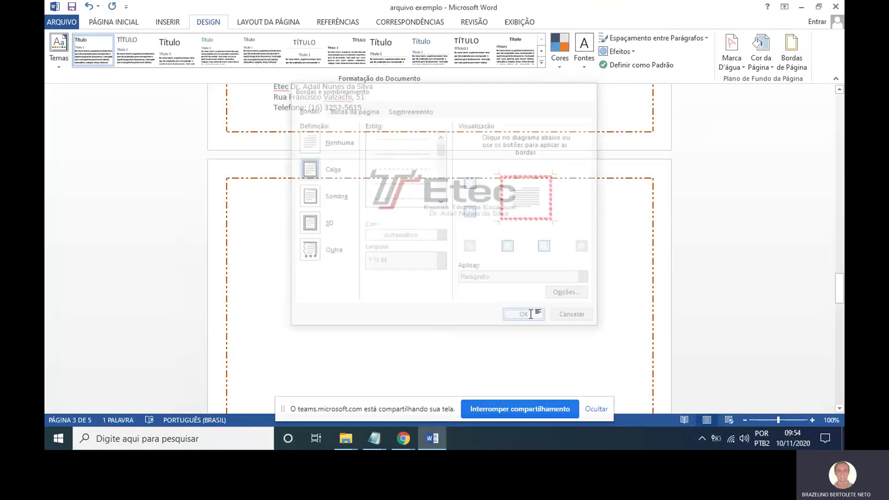
{"action": "scroll", "coordinate": [578, 294], "scroll_direction": "up", "scroll_amount": 5}
{"action": "scroll", "coordinate": [609, 291], "scroll_direction": "up", "scroll_amount": 12}
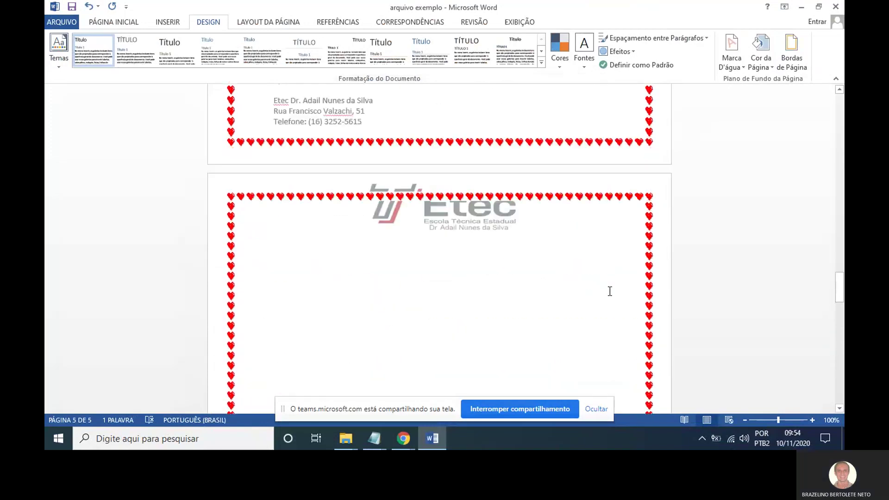
{"action": "scroll", "coordinate": [600, 291], "scroll_direction": "down", "scroll_amount": 5}
{"action": "scroll", "coordinate": [602, 291], "scroll_direction": "up", "scroll_amount": 8}
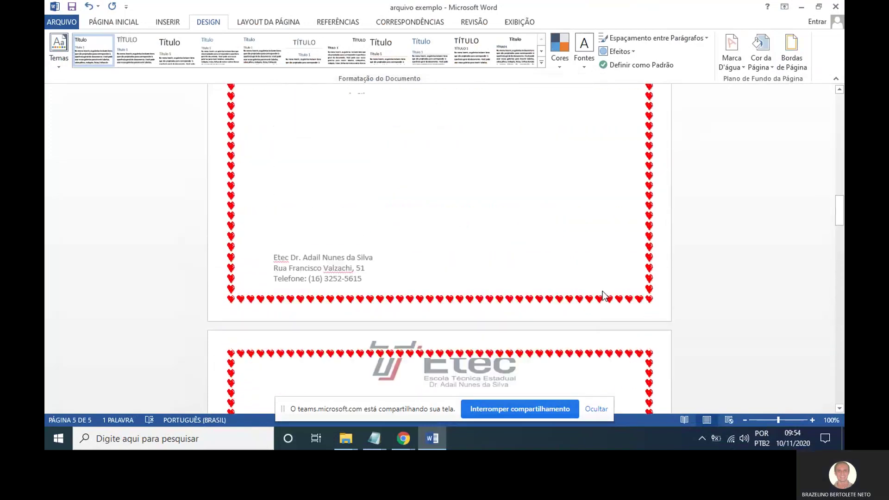
{"action": "scroll", "coordinate": [602, 291], "scroll_direction": "down", "scroll_amount": 7}
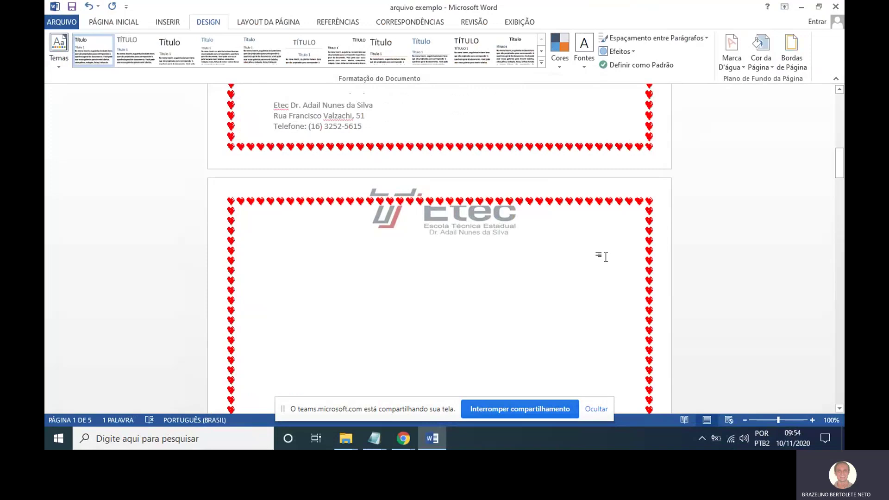
Undo twice with Ctrl+Z, removing the hearts border and the earlier page border.
{"action": "key", "text": "ctrl+z"}
{"action": "scroll", "coordinate": [562, 246], "scroll_direction": "up", "scroll_amount": 3}
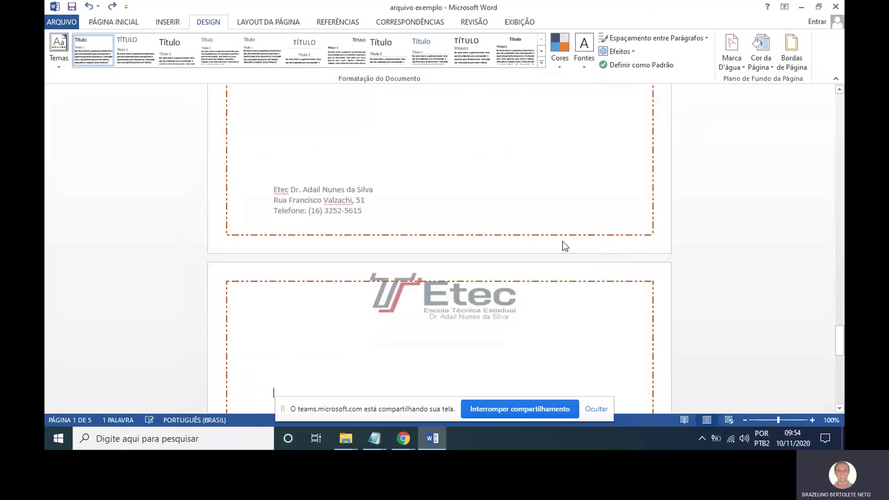
{"action": "key", "text": "ctrl+z"}
{"action": "key", "text": "ctrl+z"}
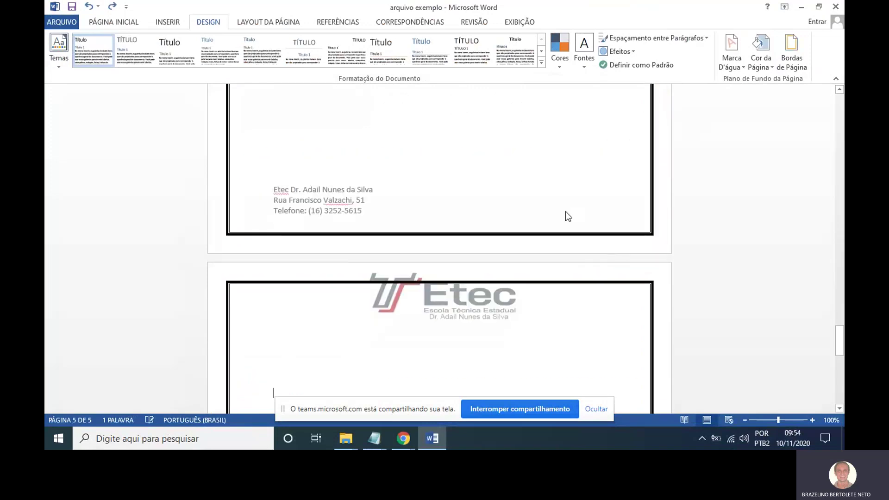
{"action": "scroll", "coordinate": [568, 214], "scroll_direction": "up", "scroll_amount": 6}
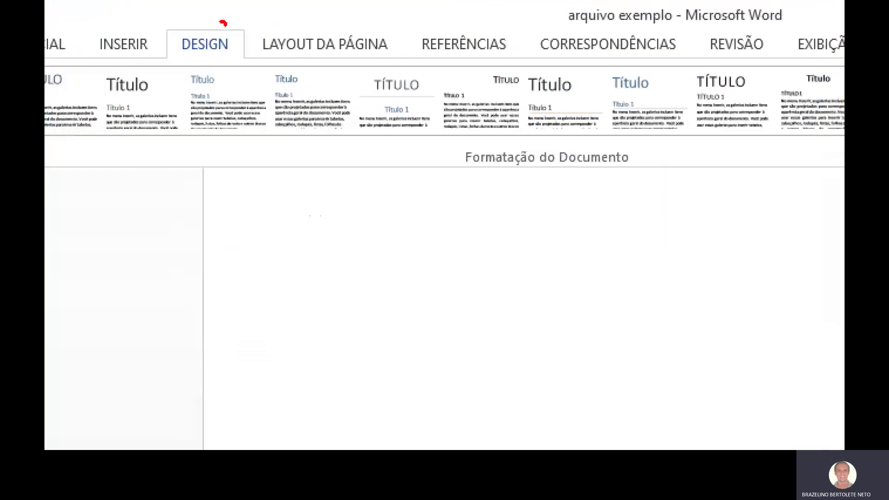
{"action": "mouse_move", "coordinate": [217, 11]}
{"action": "left_mouse_down"}
{"action": "mouse_move", "coordinate": [203, 32]}
{"action": "mouse_move", "coordinate": [224, 13]}
{"action": "left_mouse_up"}
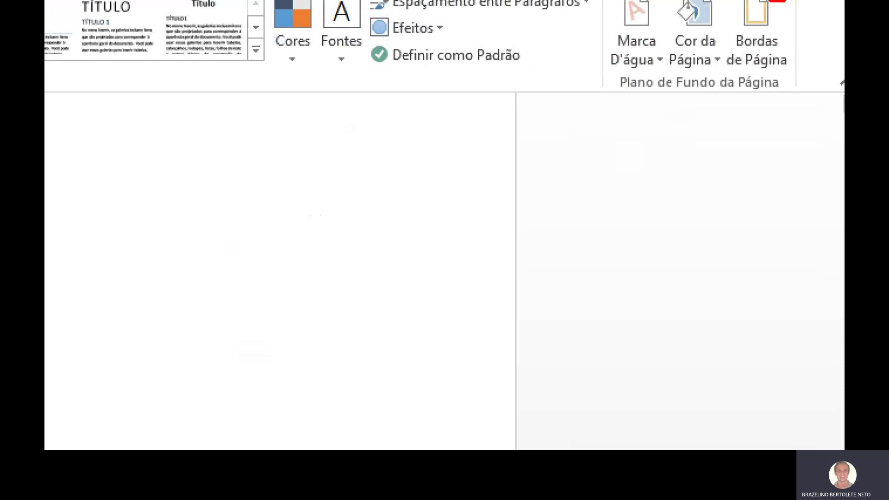
{"action": "mouse_move", "coordinate": [771, 2]}
{"action": "left_mouse_down"}
{"action": "mouse_move", "coordinate": [740, 59]}
{"action": "mouse_move", "coordinate": [792, 7]}
{"action": "left_mouse_up"}
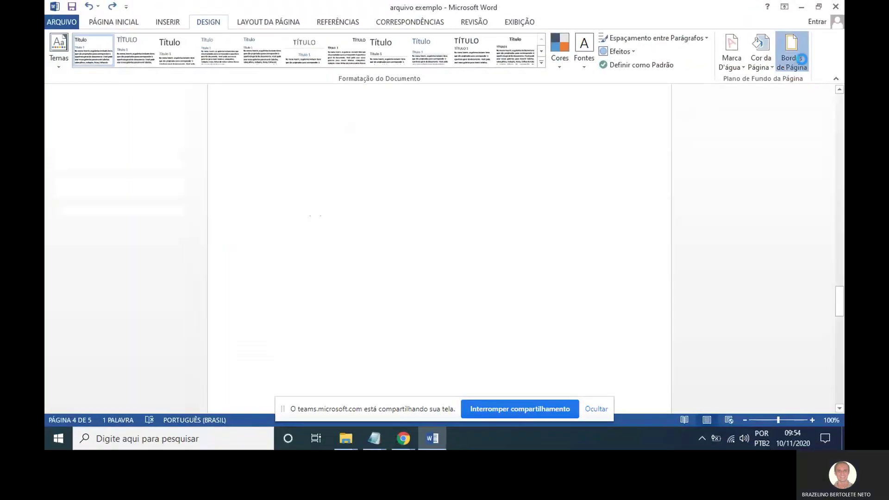
{"action": "left_click", "coordinate": [802, 59]}
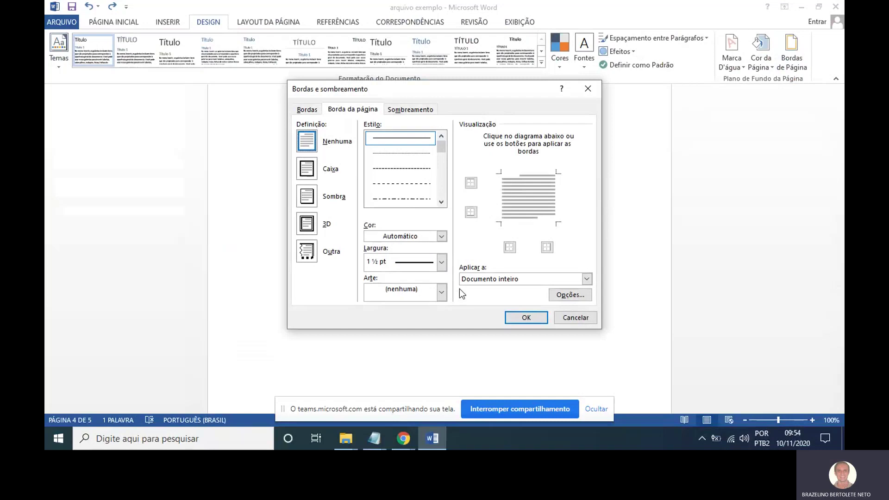
{"action": "left_click", "coordinate": [571, 318]}
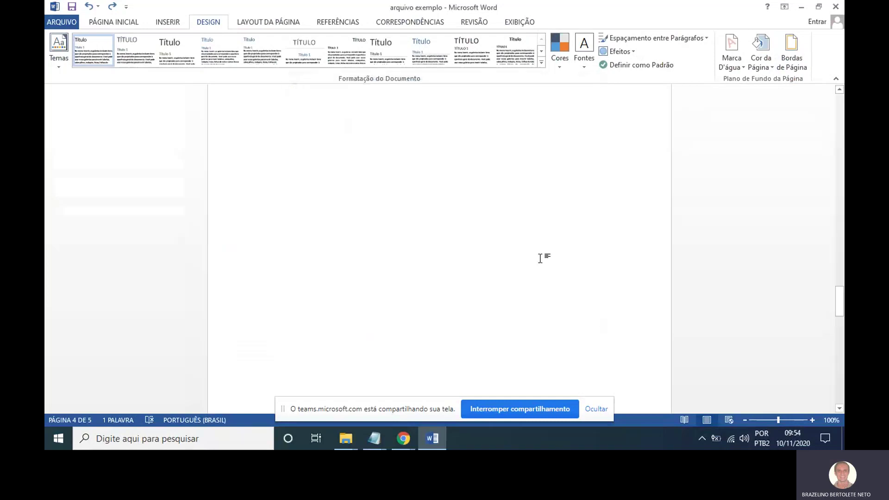
{"action": "scroll", "coordinate": [528, 237], "scroll_direction": "up", "scroll_amount": 8}
{"action": "scroll", "coordinate": [528, 237], "scroll_direction": "down", "scroll_amount": 5}
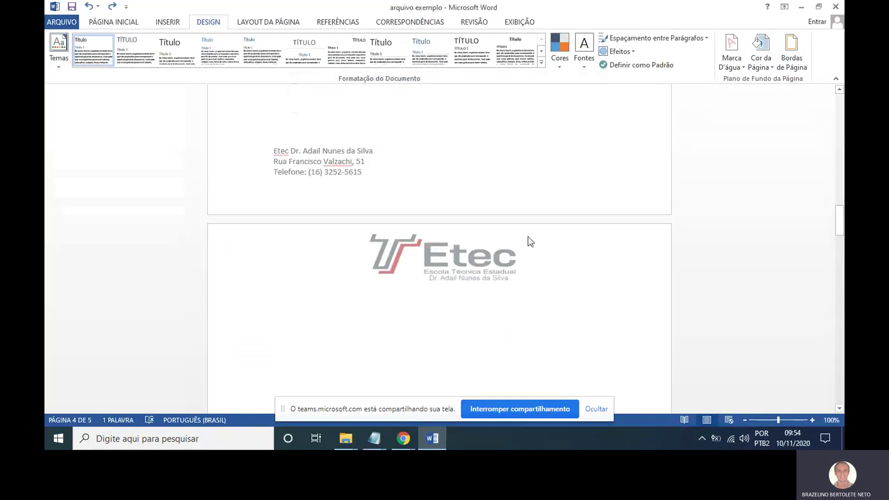
{"action": "scroll", "coordinate": [510, 227], "scroll_direction": "up", "scroll_amount": 3}
{"action": "scroll", "coordinate": [497, 217], "scroll_direction": "up", "scroll_amount": 5}
{"action": "left_click_drag", "start_coordinate": [840, 186], "coordinate": [829, 79]}
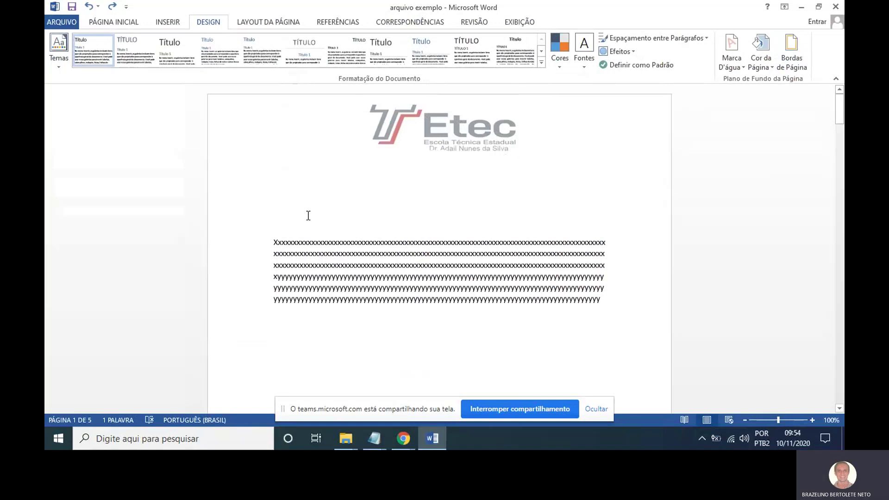
Select the x/y paragraph on the first page and switch to Página Inicial.
{"action": "left_click_drag", "start_coordinate": [271, 239], "coordinate": [389, 306]}
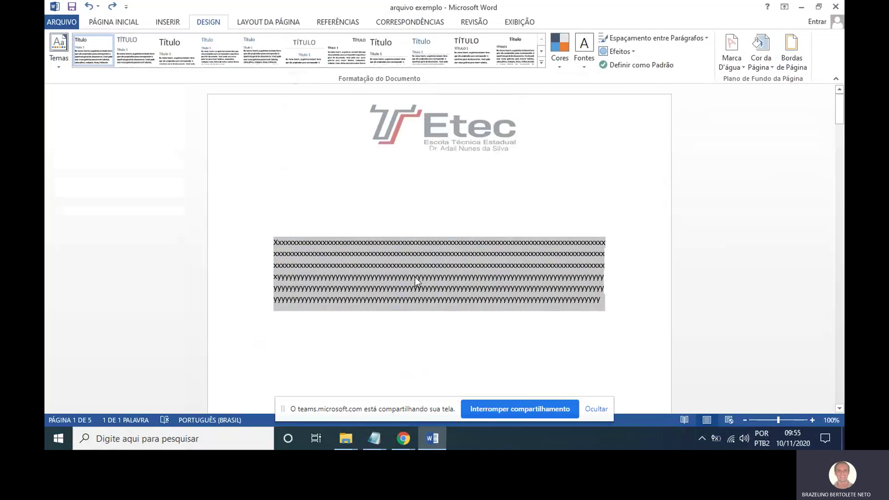
{"action": "left_click", "coordinate": [133, 24]}
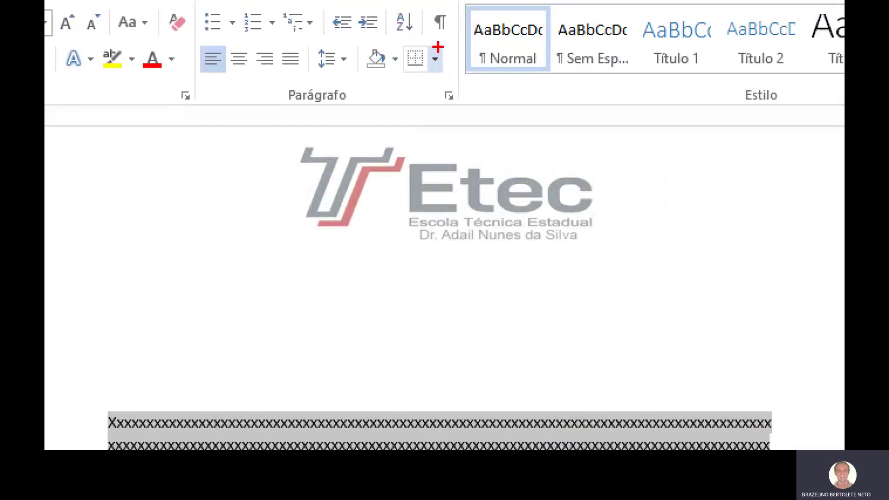
{"action": "mouse_move", "coordinate": [436, 53]}
{"action": "left_mouse_down"}
{"action": "mouse_move", "coordinate": [420, 52]}
{"action": "mouse_move", "coordinate": [421, 80]}
{"action": "mouse_move", "coordinate": [446, 48]}
{"action": "left_mouse_up"}
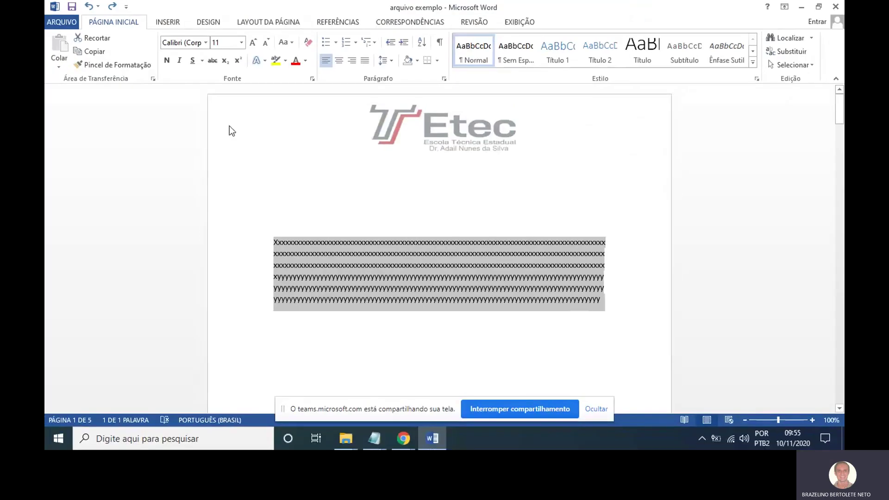
{"action": "left_click_drag", "start_coordinate": [122, 9], "coordinate": [82, 30]}
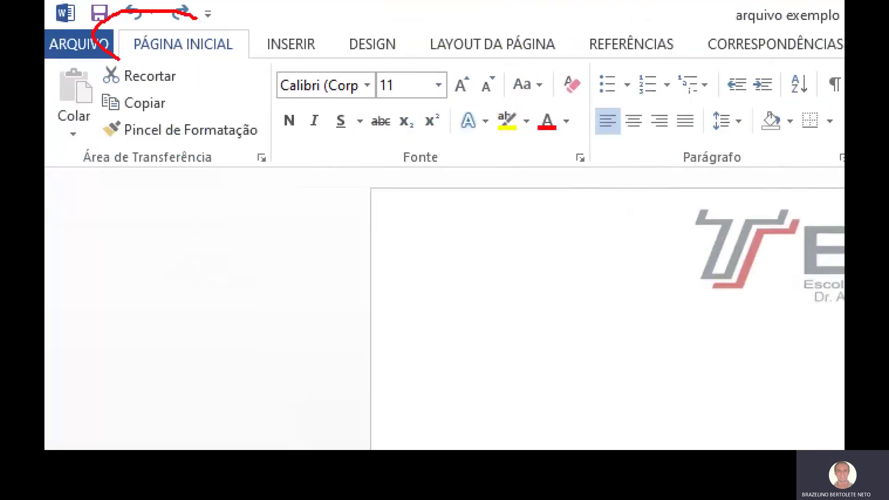
{"action": "mouse_move", "coordinate": [119, 59]}
{"action": "left_mouse_down"}
{"action": "mouse_move", "coordinate": [247, 74]}
{"action": "mouse_move", "coordinate": [167, 7]}
{"action": "left_mouse_up"}
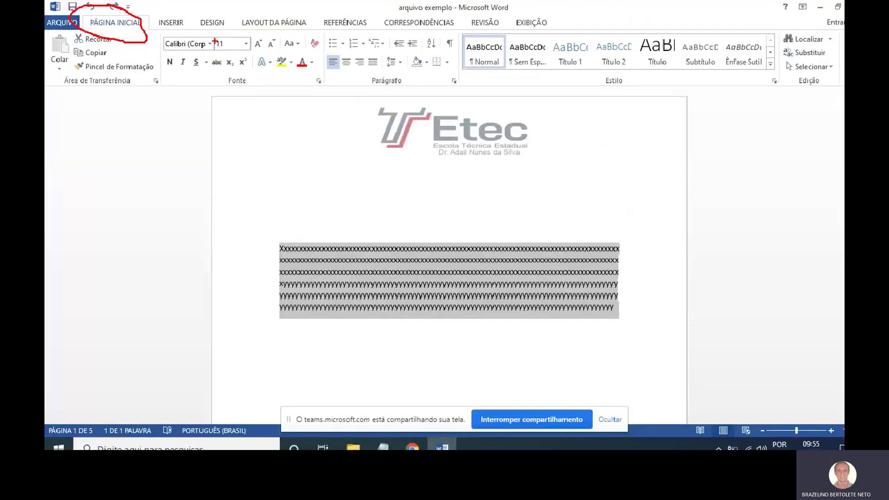
{"action": "left_click", "coordinate": [448, 62]}
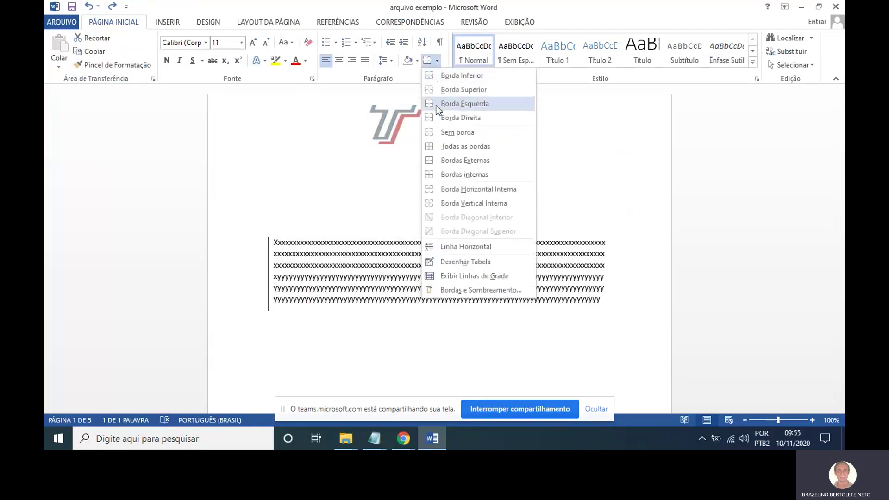
{"action": "left_click", "coordinate": [454, 162]}
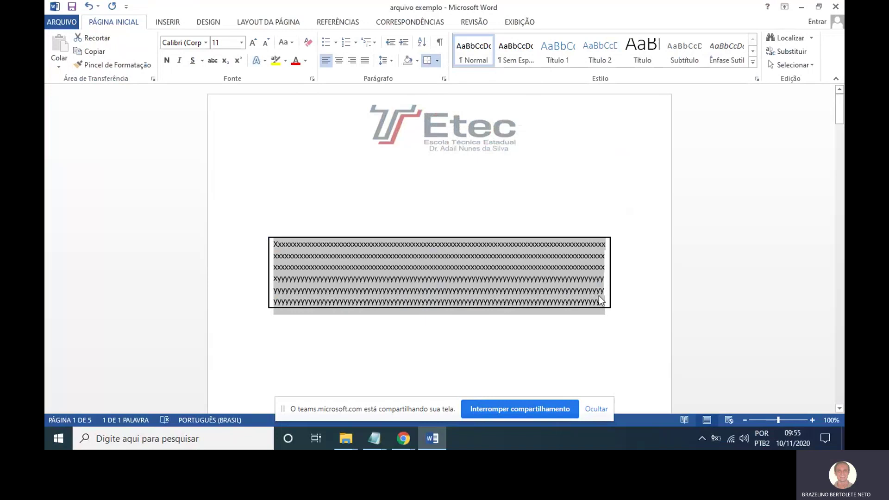
{"action": "left_click", "coordinate": [621, 311]}
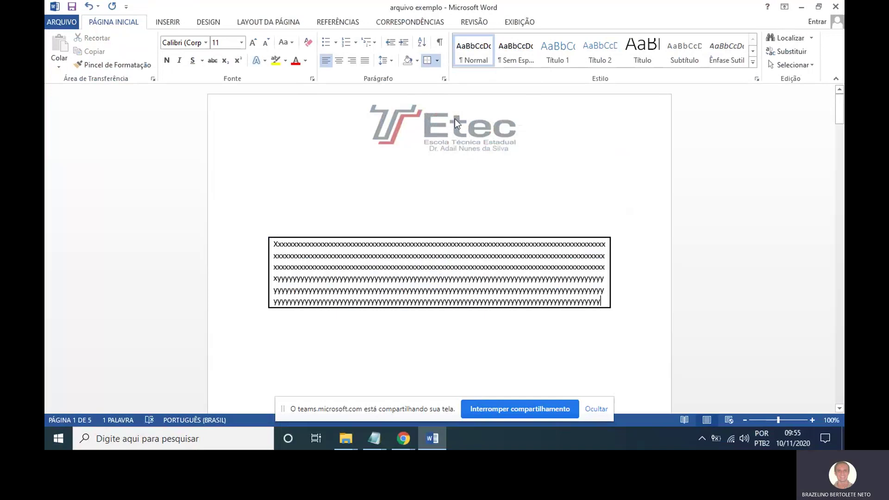
{"action": "left_click", "coordinate": [439, 60]}
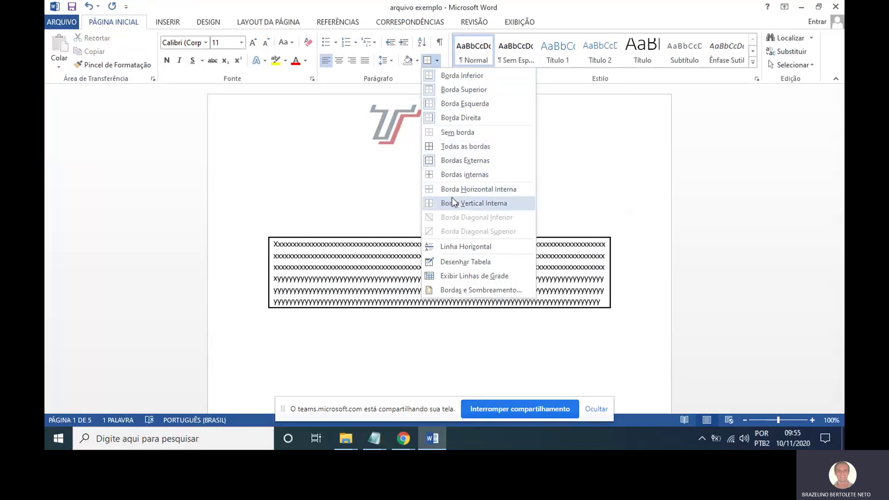
{"action": "left_click", "coordinate": [660, 186]}
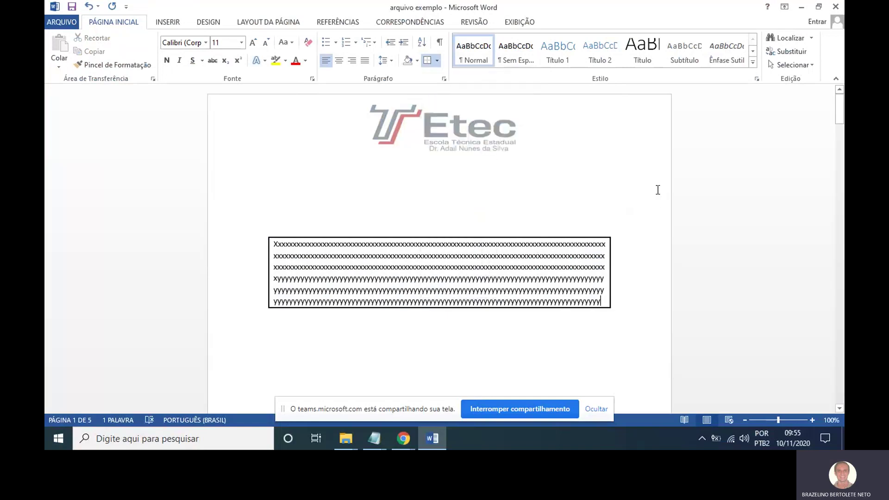
{"action": "key", "text": "ctrl+z"}
{"action": "key", "text": "ctrl+z"}
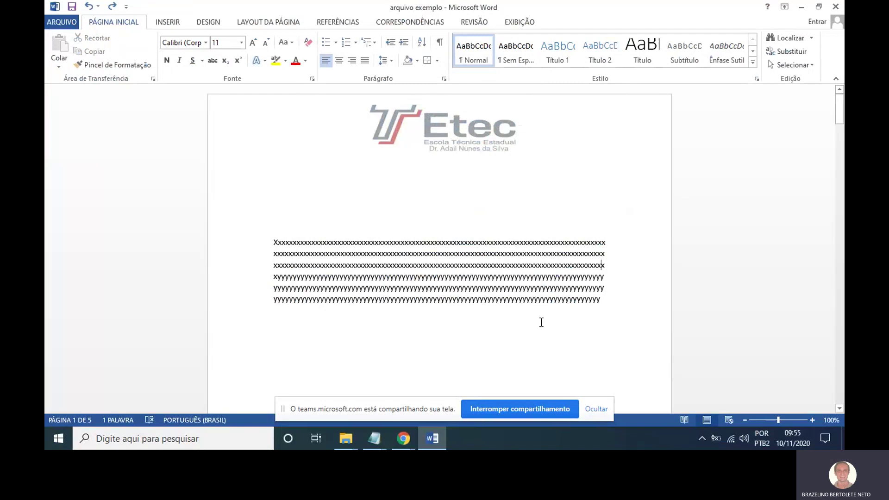
Bring the conteudo notes in Notepad forward and highlight the Plano de fundo line.
{"action": "left_click", "coordinate": [377, 432]}
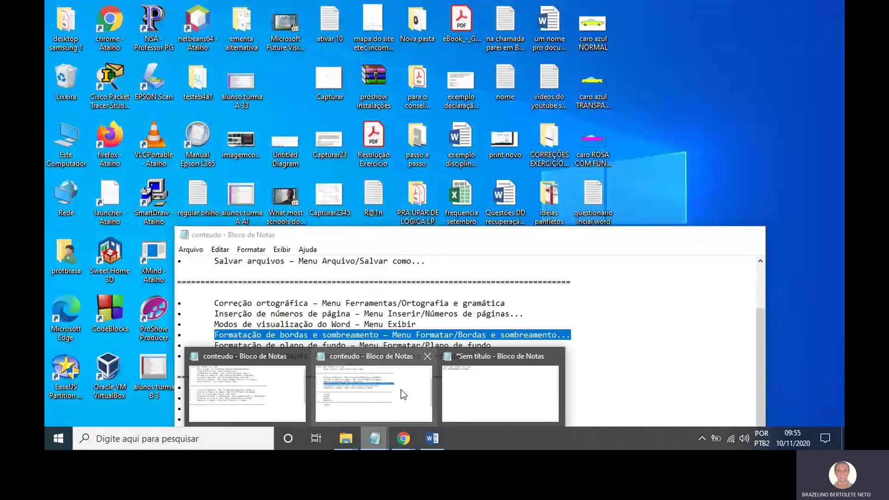
{"action": "left_click", "coordinate": [404, 395]}
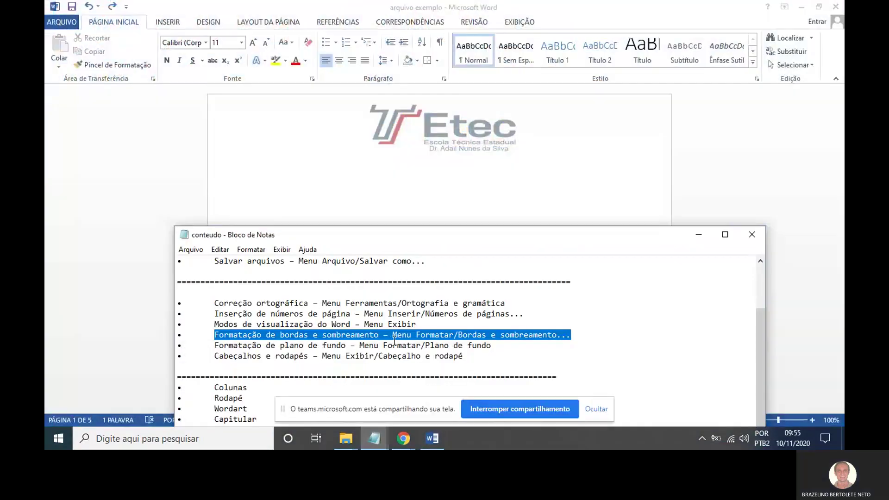
{"action": "left_click_drag", "start_coordinate": [492, 345], "coordinate": [216, 347]}
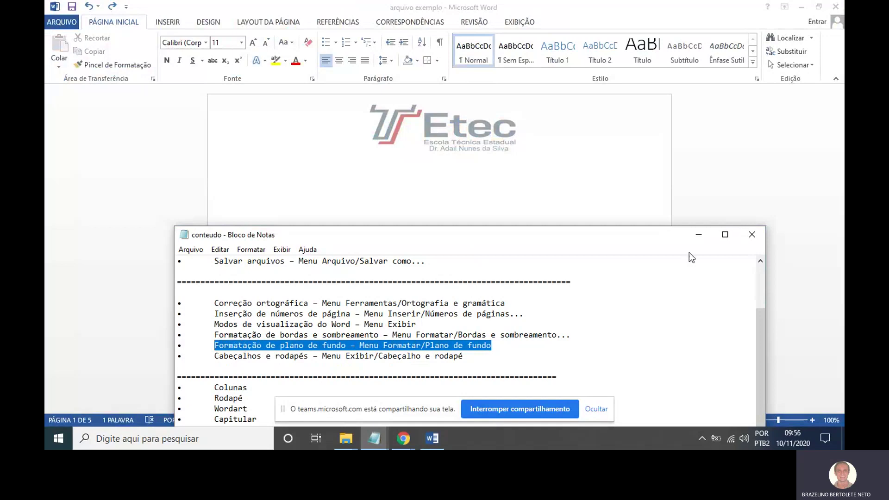
Back in Word, set Cor da Página on the Design tab to Sem Cores.
{"action": "left_click", "coordinate": [700, 232]}
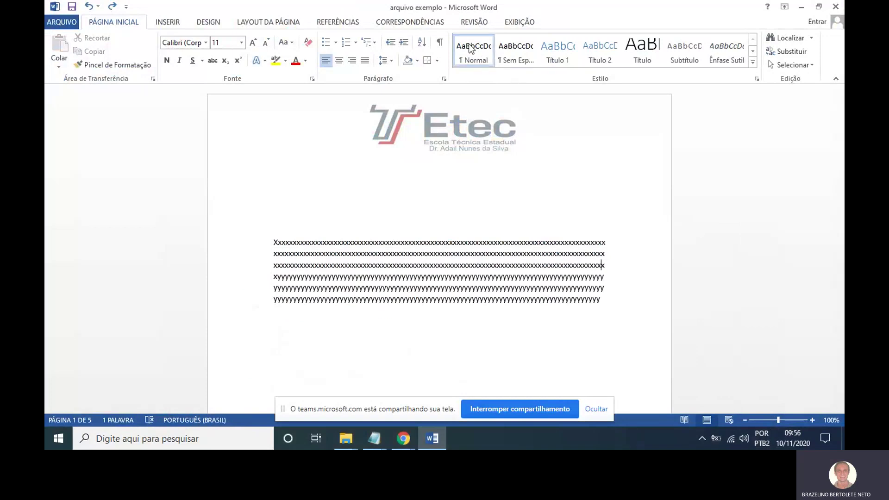
{"action": "left_click", "coordinate": [208, 22]}
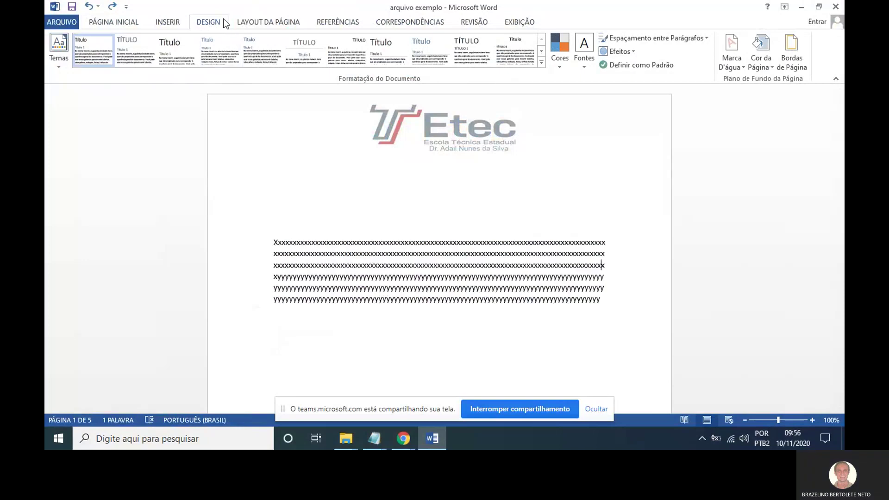
{"action": "mouse_move", "coordinate": [215, 9]}
{"action": "left_mouse_down"}
{"action": "mouse_move", "coordinate": [192, 23]}
{"action": "mouse_move", "coordinate": [222, 1]}
{"action": "left_mouse_up"}
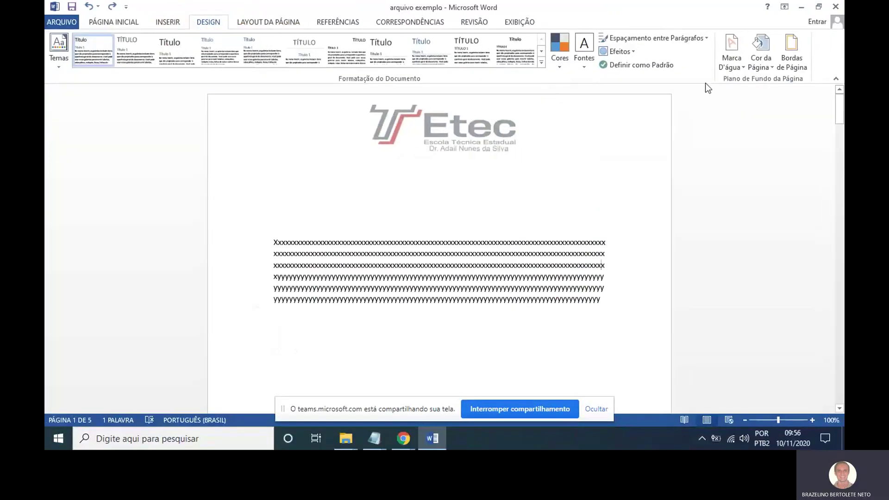
{"action": "left_click", "coordinate": [763, 66]}
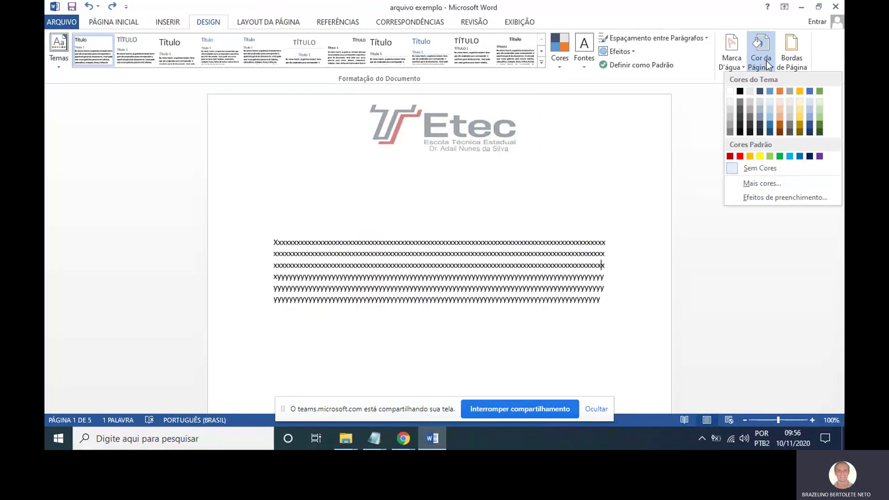
{"action": "mouse_move", "coordinate": [765, 33]}
{"action": "left_mouse_down"}
{"action": "mouse_move", "coordinate": [758, 47]}
{"action": "mouse_move", "coordinate": [767, 52]}
{"action": "left_mouse_up"}
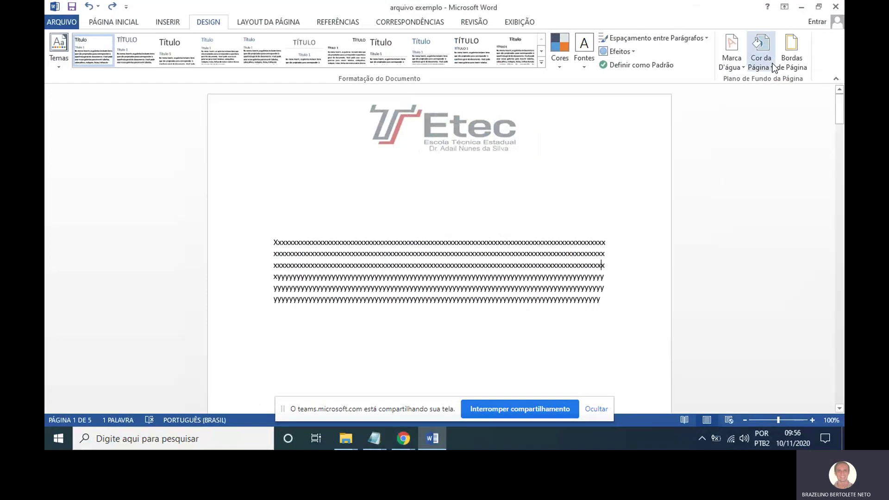
{"action": "left_click", "coordinate": [760, 49]}
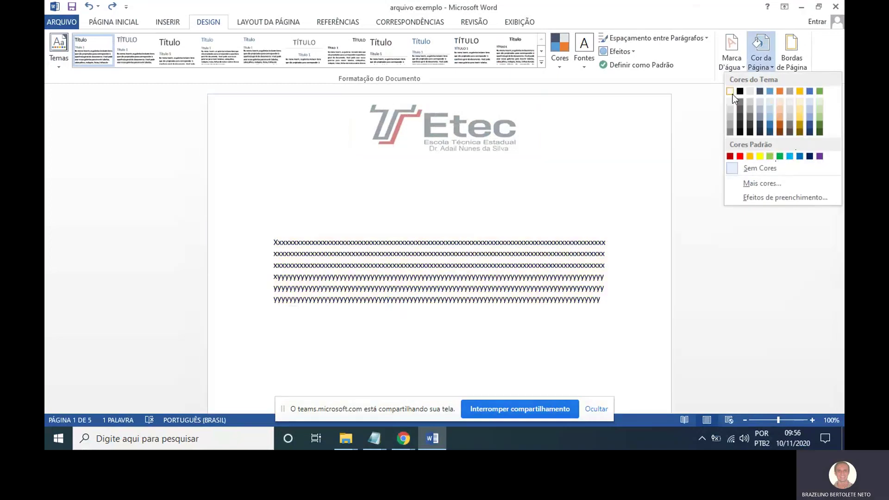
{"action": "left_click", "coordinate": [733, 93]}
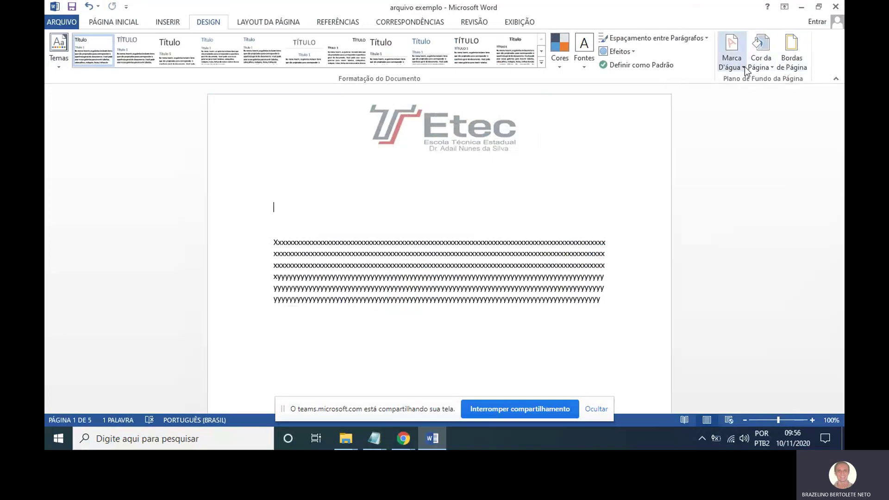
{"action": "left_click", "coordinate": [745, 67]}
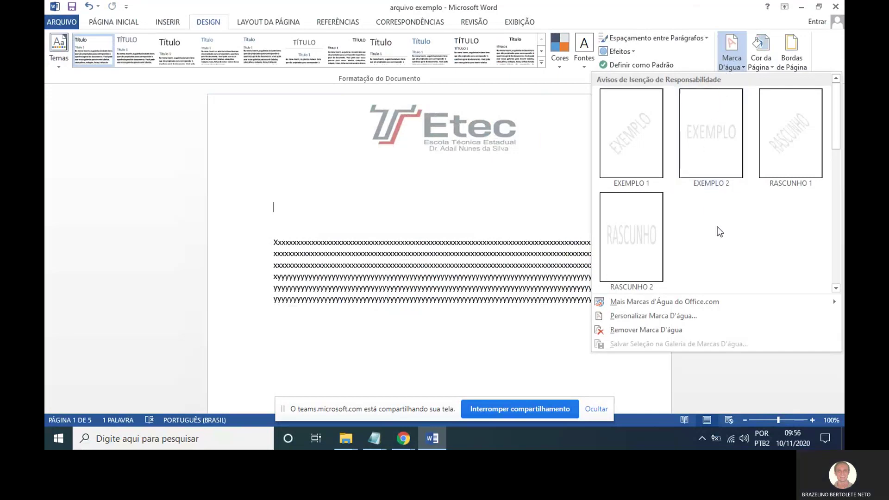
{"action": "left_click", "coordinate": [640, 154]}
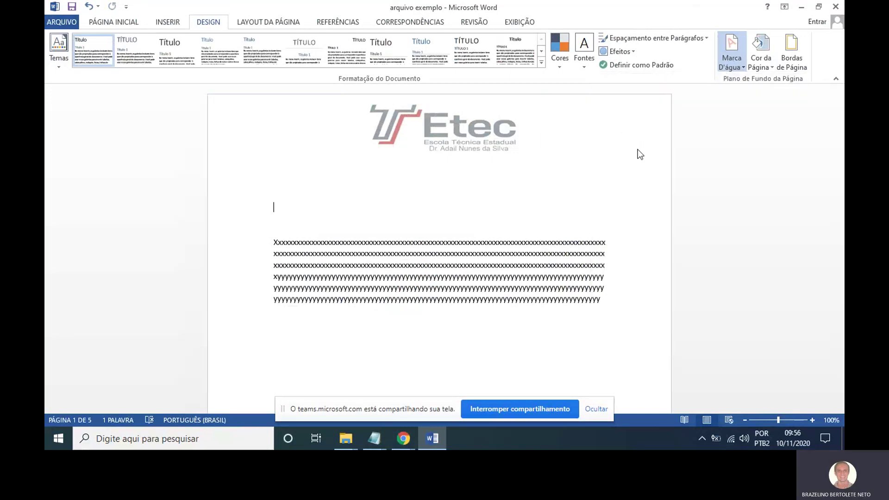
{"action": "scroll", "coordinate": [589, 270], "scroll_direction": "down", "scroll_amount": 2}
{"action": "scroll", "coordinate": [588, 270], "scroll_direction": "down", "scroll_amount": 3}
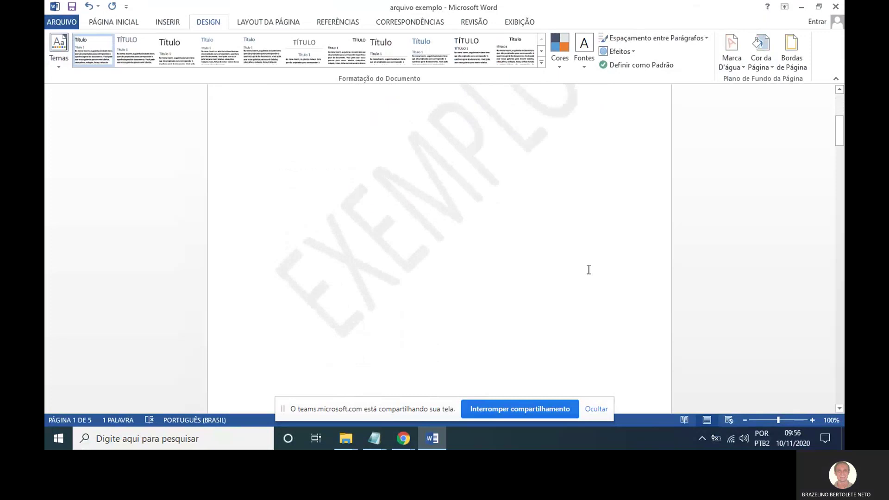
{"action": "scroll", "coordinate": [589, 270], "scroll_direction": "up", "scroll_amount": 2}
{"action": "scroll", "coordinate": [589, 269], "scroll_direction": "down", "scroll_amount": 2}
{"action": "scroll", "coordinate": [589, 270], "scroll_direction": "up", "scroll_amount": 2}
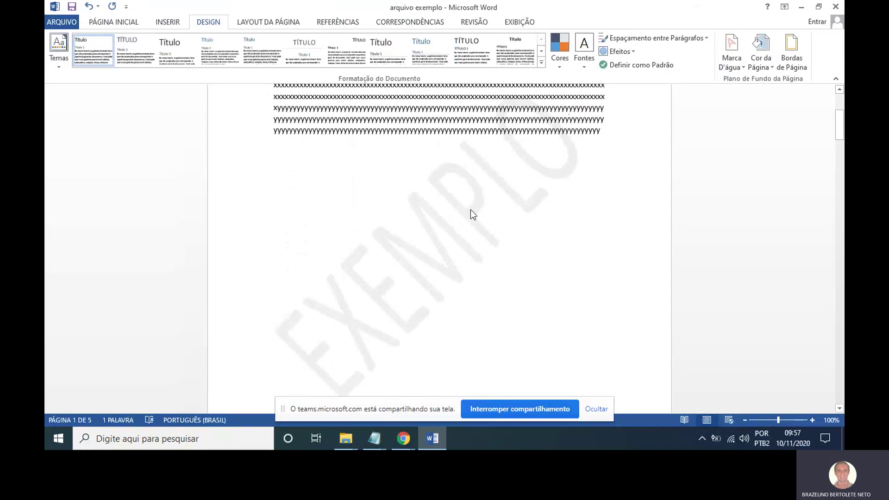
{"action": "key", "text": "ctrl+z"}
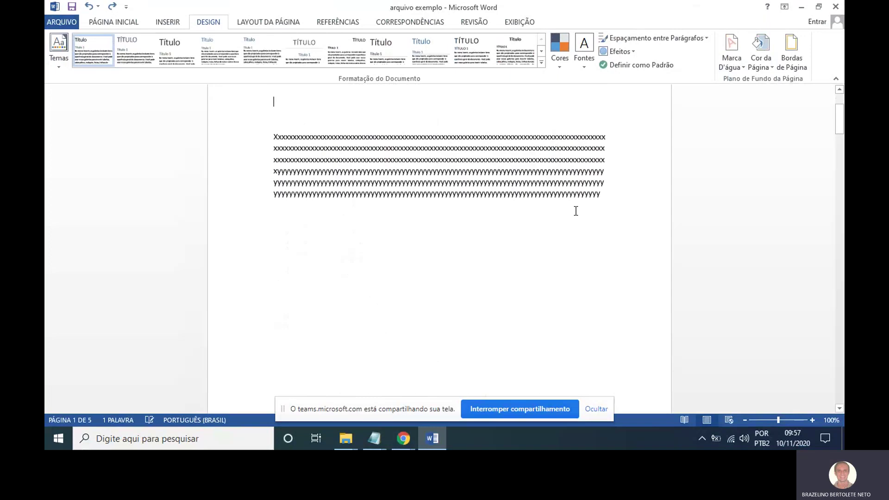
Open Personalizar Marca D'água from the Marca D'água list.
{"action": "left_click", "coordinate": [735, 68]}
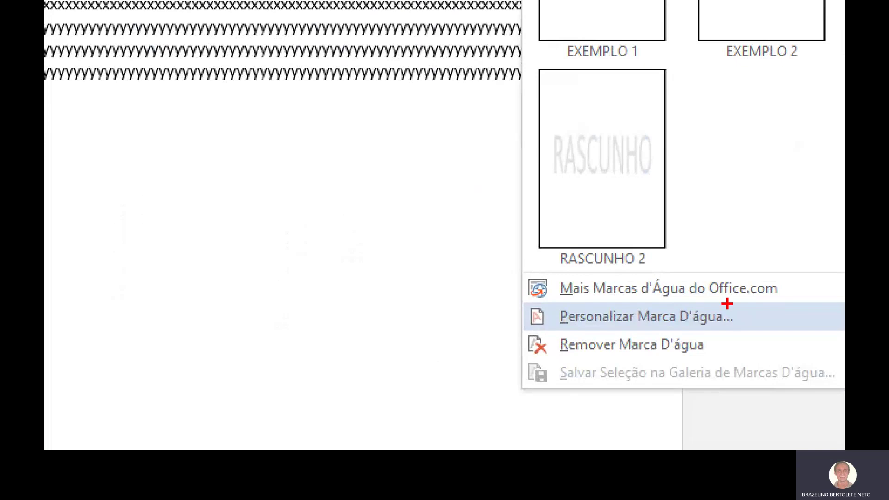
{"action": "mouse_move", "coordinate": [685, 305]}
{"action": "left_mouse_down"}
{"action": "mouse_move", "coordinate": [621, 303]}
{"action": "mouse_move", "coordinate": [636, 328]}
{"action": "mouse_move", "coordinate": [745, 336]}
{"action": "mouse_move", "coordinate": [669, 280]}
{"action": "left_mouse_up"}
{"action": "key", "text": "Escape"}
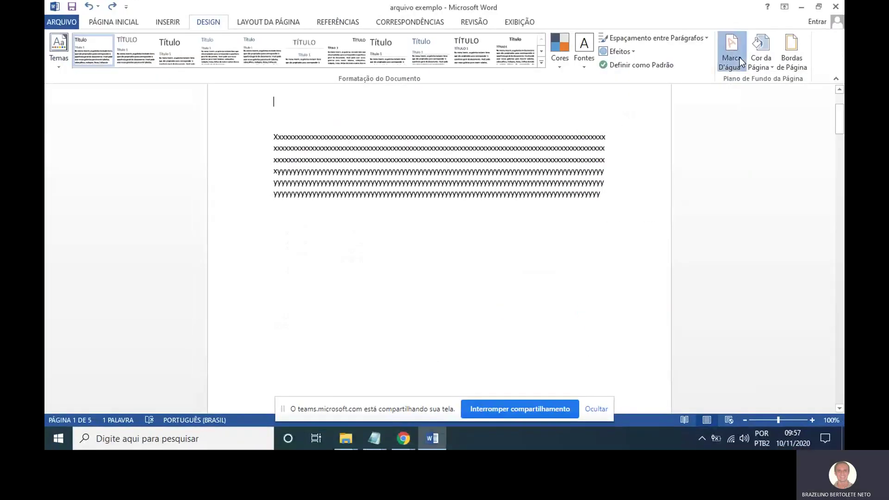
{"action": "left_click", "coordinate": [736, 57]}
{"action": "left_click", "coordinate": [674, 317]}
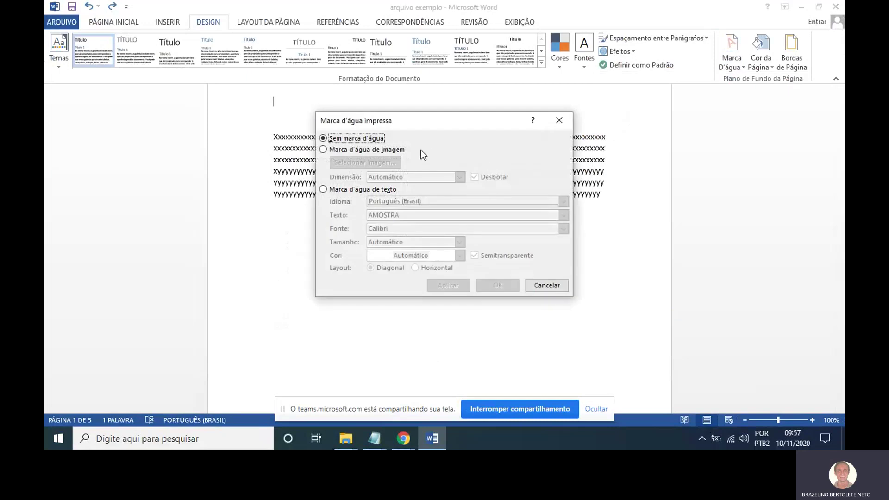
Set a picture watermark using the Etec-1 image from file and confirm.
{"action": "left_click", "coordinate": [365, 150]}
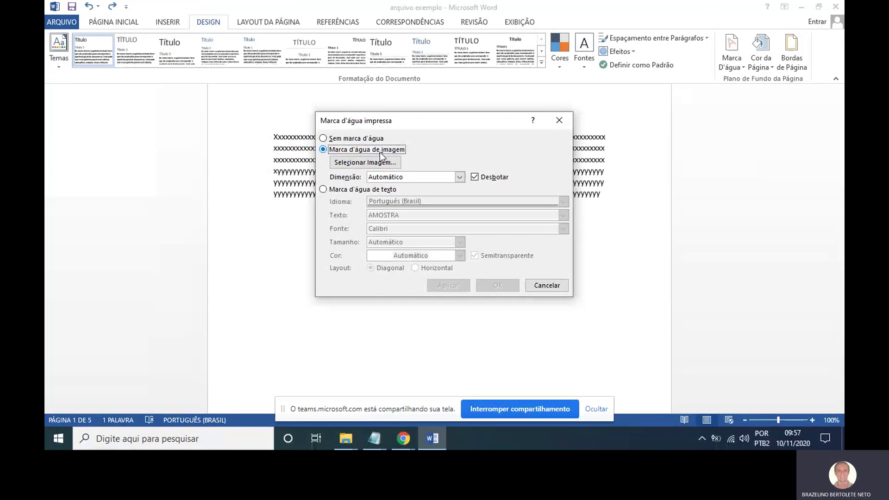
{"action": "left_click", "coordinate": [384, 170]}
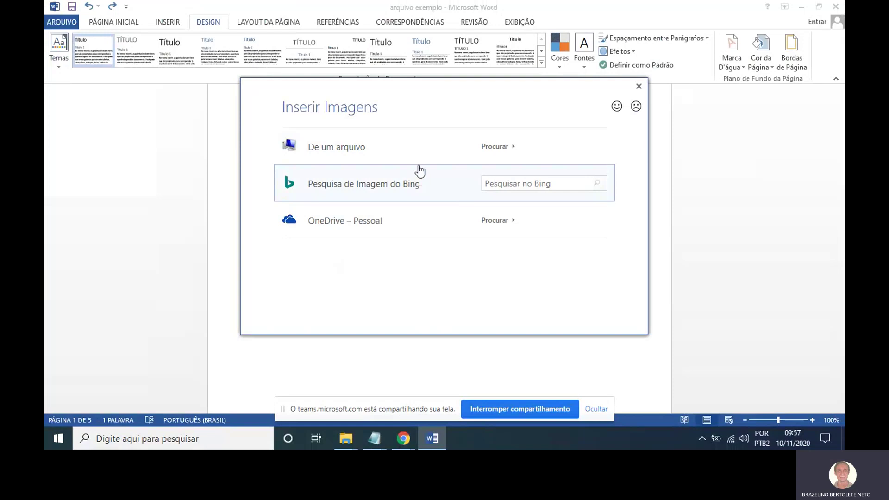
{"action": "left_click", "coordinate": [420, 155]}
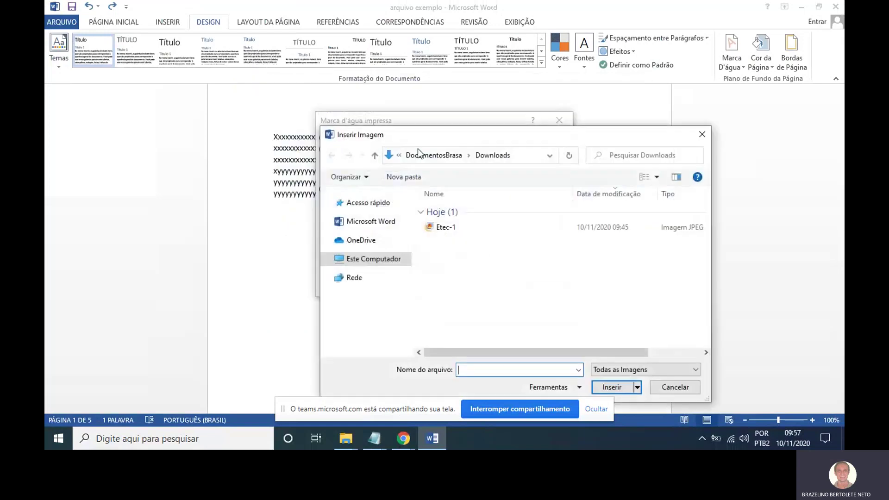
{"action": "double_click", "coordinate": [452, 227]}
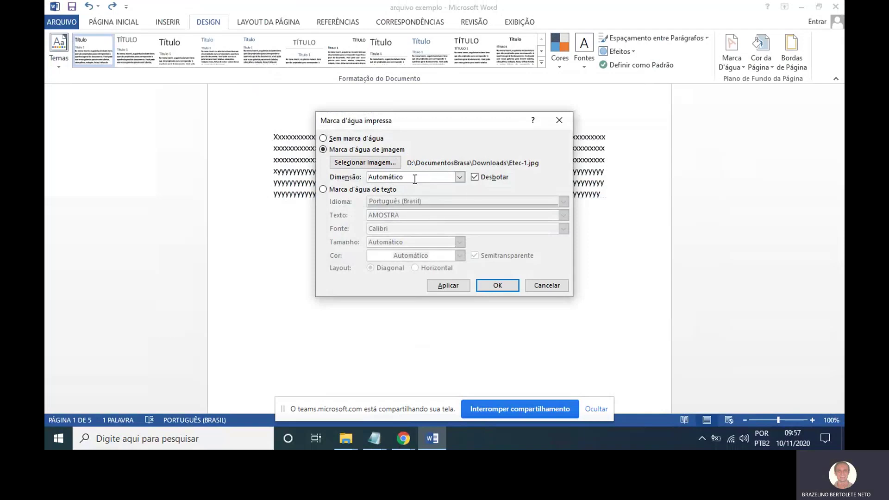
{"action": "left_click", "coordinate": [497, 286]}
Check the Etec watermark across the pages, then type a long 'aaaa…' filler line below the x/y text.
{"action": "scroll", "coordinate": [527, 229], "scroll_direction": "down", "scroll_amount": 3}
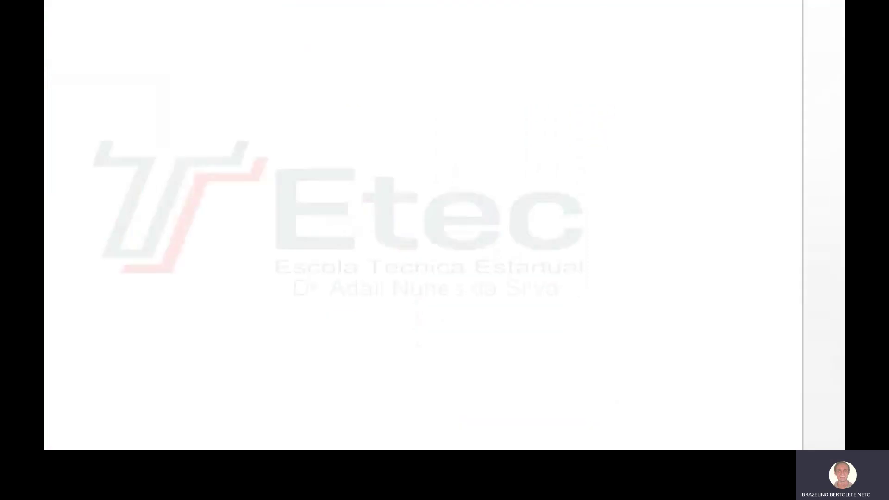
{"action": "scroll", "coordinate": [534, 229], "scroll_direction": "up", "scroll_amount": 3}
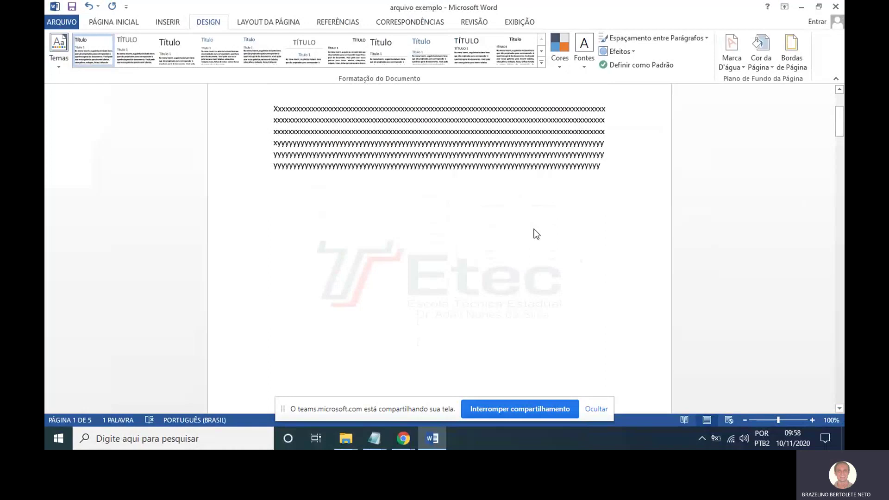
{"action": "scroll", "coordinate": [535, 229], "scroll_direction": "down", "scroll_amount": 5}
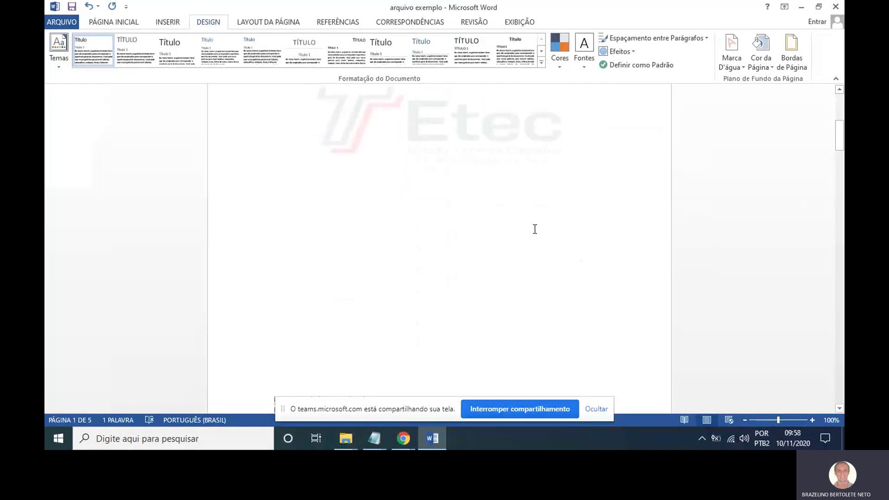
{"action": "scroll", "coordinate": [534, 229], "scroll_direction": "up", "scroll_amount": 5}
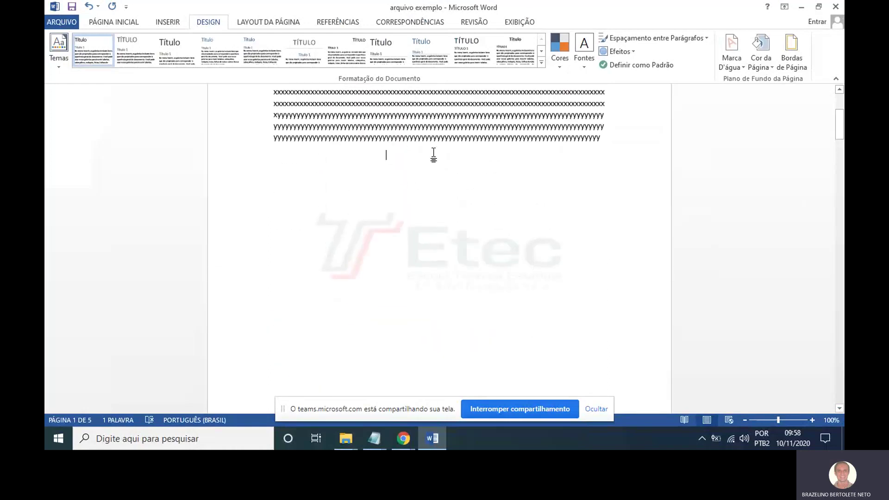
{"action": "scroll", "coordinate": [433, 156], "scroll_direction": "down", "scroll_amount": 10}
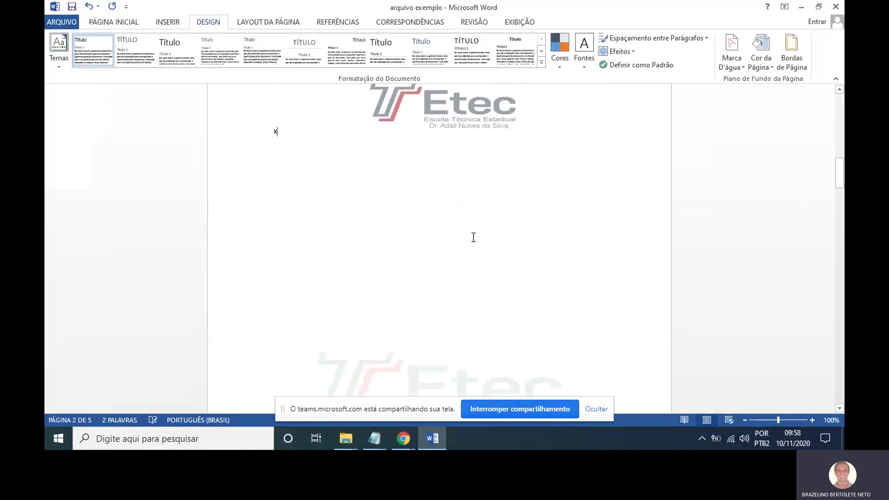
{"action": "scroll", "coordinate": [498, 251], "scroll_direction": "up", "scroll_amount": 20}
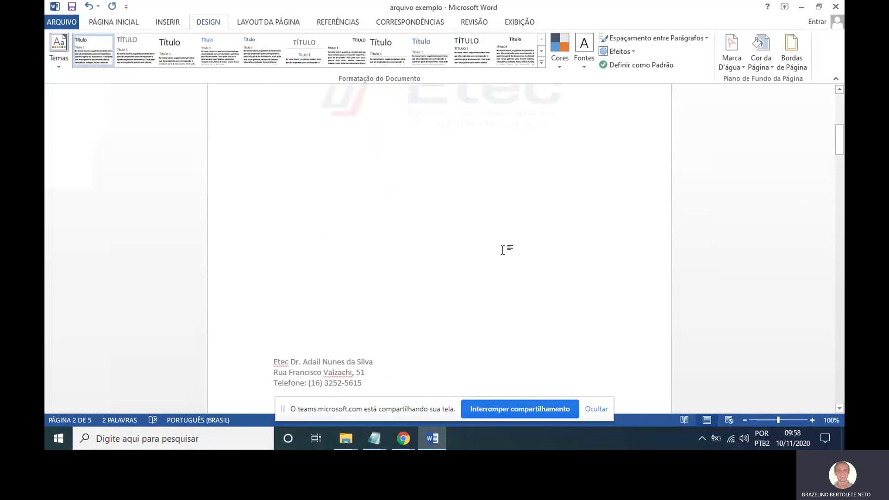
{"action": "scroll", "coordinate": [524, 207], "scroll_direction": "down", "scroll_amount": 4}
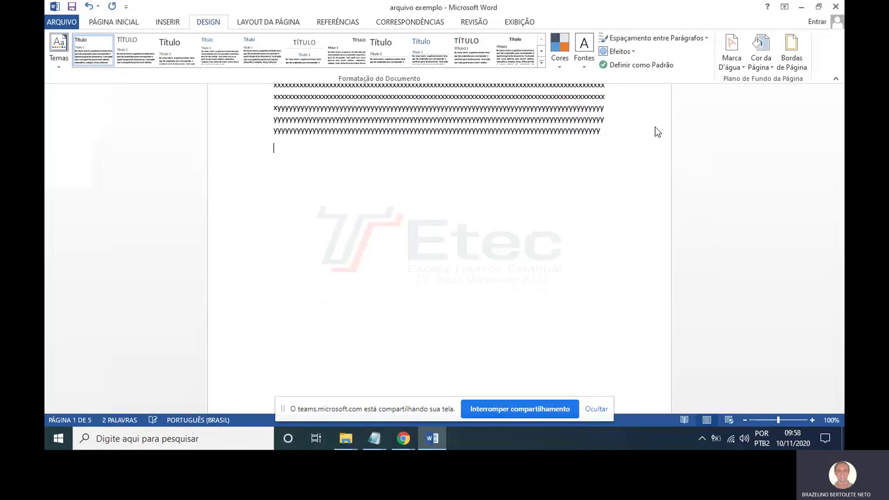
{"action": "type", "text": "aaaaaaaaaaaaaaaaaaaaaaaaaaaaaaaaaa"}
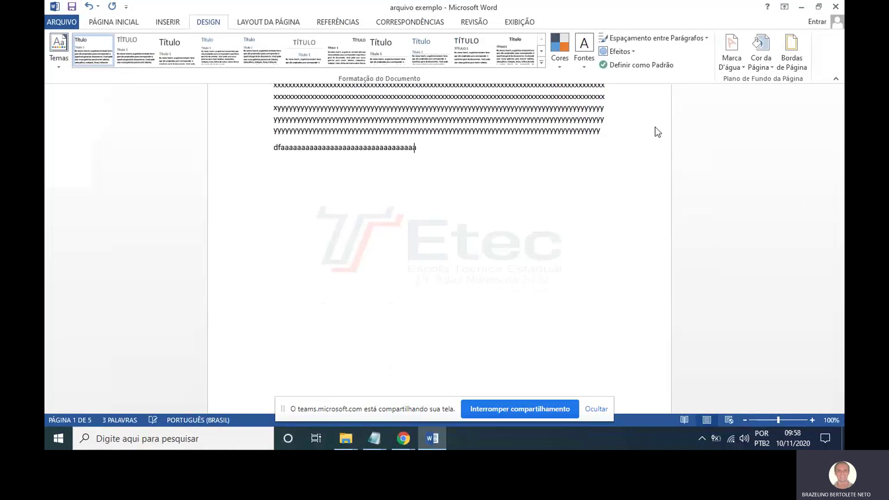
{"action": "type", "text": "aaaaaaaaaaaaaaaaaaaaaaaaaaaaaaaaaaaaaaaaaaaaaaaaaaaaaaaaaaaaaaaaaaaaaa"}
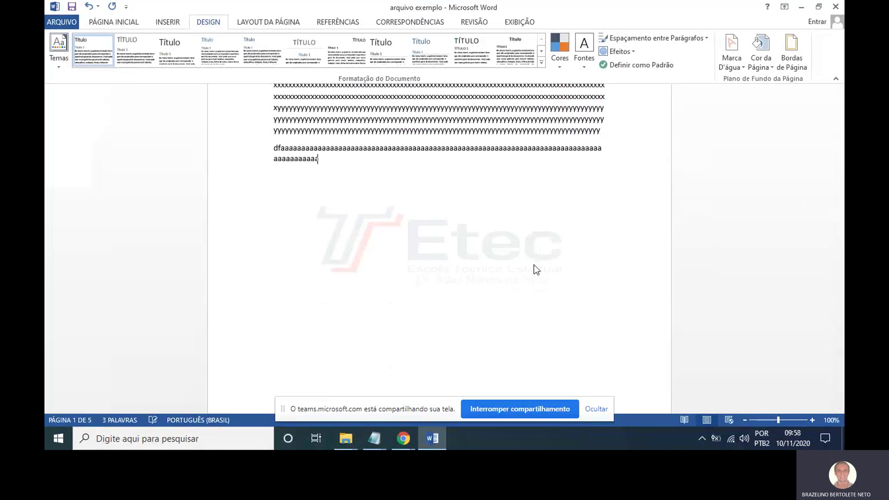
{"action": "type", "text": "aaaaaaaaaaaaaaaaaaaaaaaaaaa"}
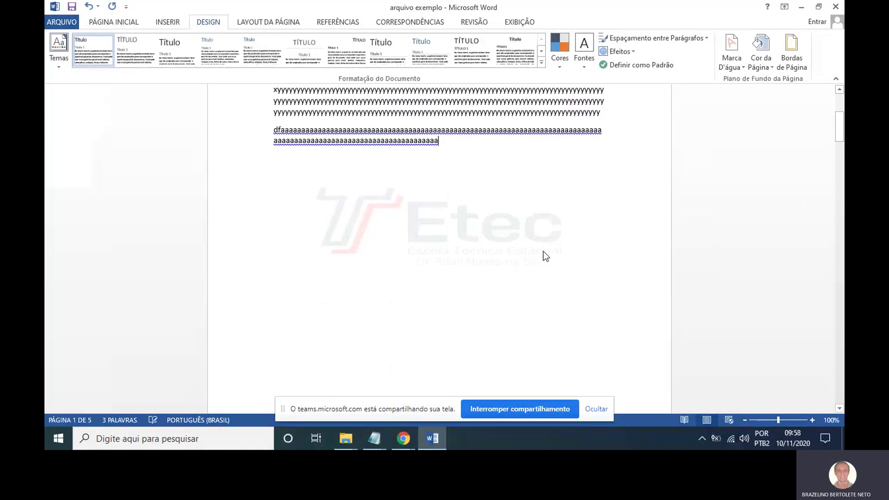
Set the Etec picture watermark's scale to 200% in the custom watermark settings.
{"action": "left_click", "coordinate": [735, 65]}
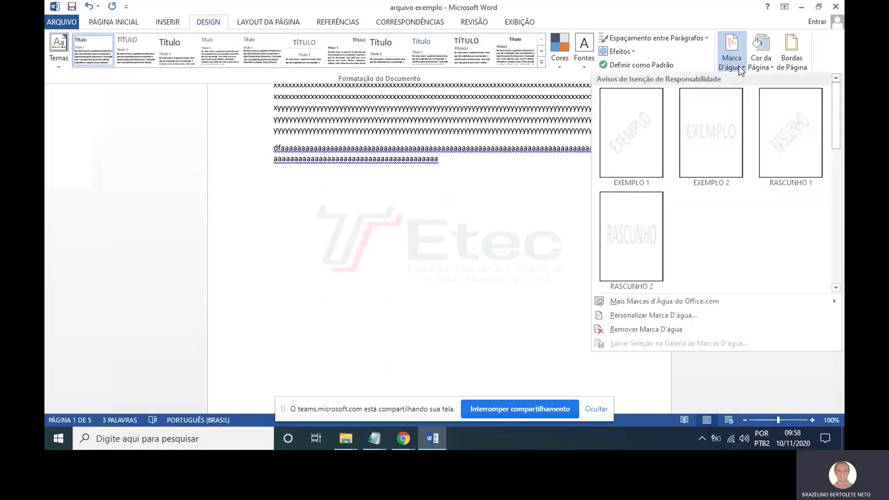
{"action": "left_click", "coordinate": [667, 315]}
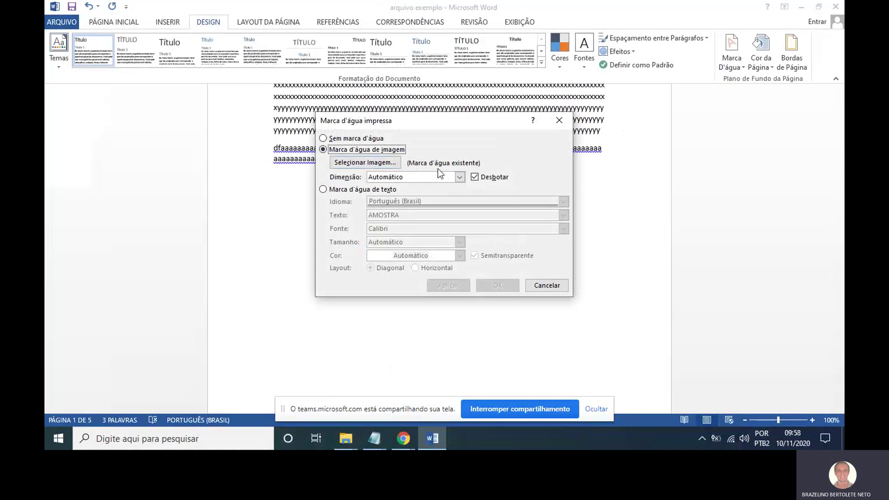
{"action": "left_click", "coordinate": [460, 177]}
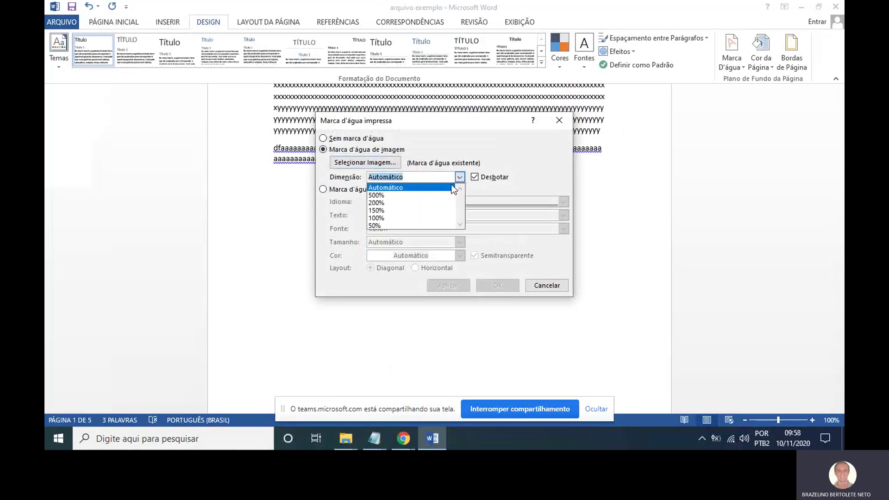
{"action": "left_click", "coordinate": [424, 202]}
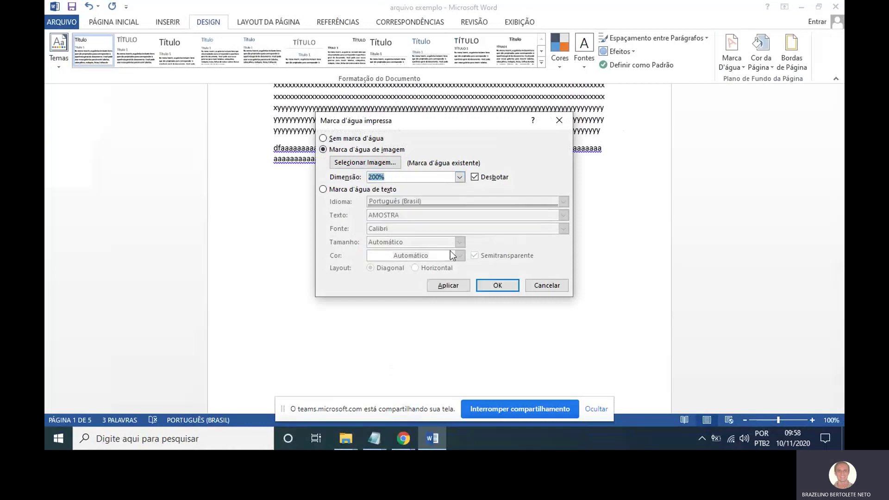
{"action": "left_click", "coordinate": [495, 286]}
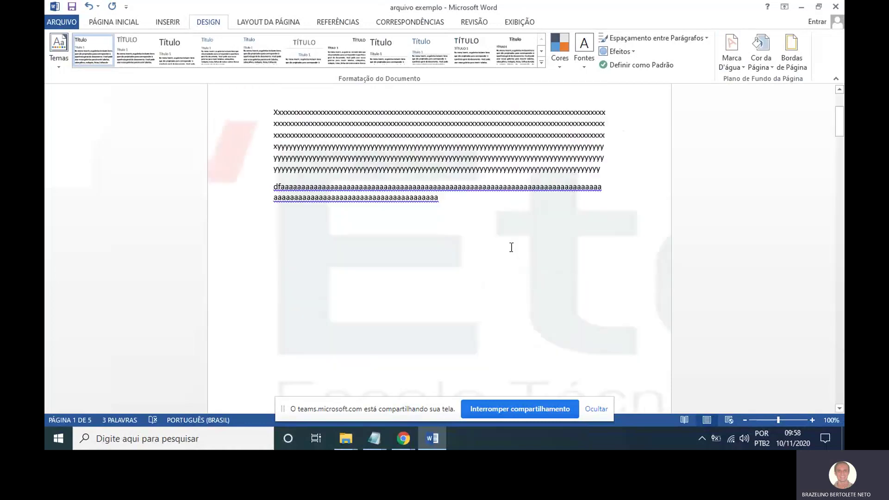
Undo the 200% watermark scaling.
{"action": "scroll", "coordinate": [511, 247], "scroll_direction": "down", "scroll_amount": 4}
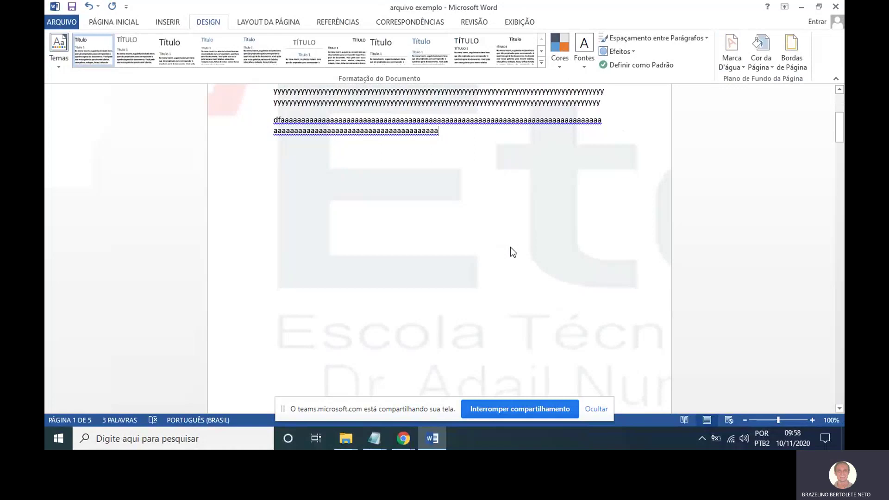
{"action": "scroll", "coordinate": [511, 247], "scroll_direction": "down", "scroll_amount": 1}
{"action": "key", "text": "ctrl+z"}
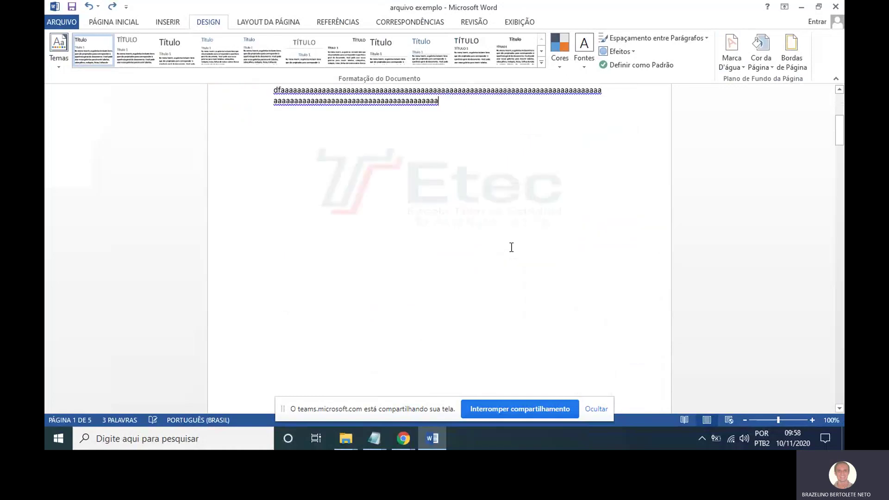
Turn off Washout so the Etec picture watermark appears in full colour.
{"action": "left_click", "coordinate": [743, 68]}
{"action": "left_click", "coordinate": [669, 315]}
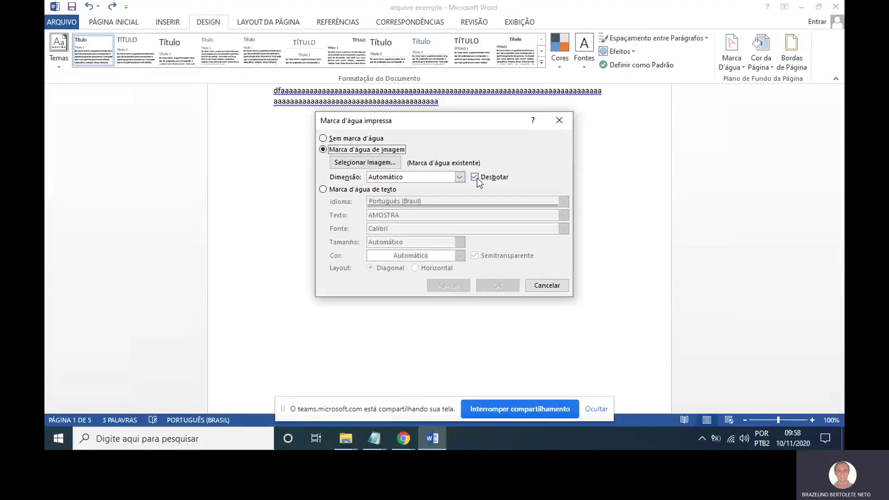
{"action": "left_click", "coordinate": [474, 178]}
{"action": "left_click", "coordinate": [465, 286]}
{"action": "left_click", "coordinate": [544, 285]}
{"action": "scroll", "coordinate": [559, 254], "scroll_direction": "up", "scroll_amount": 6}
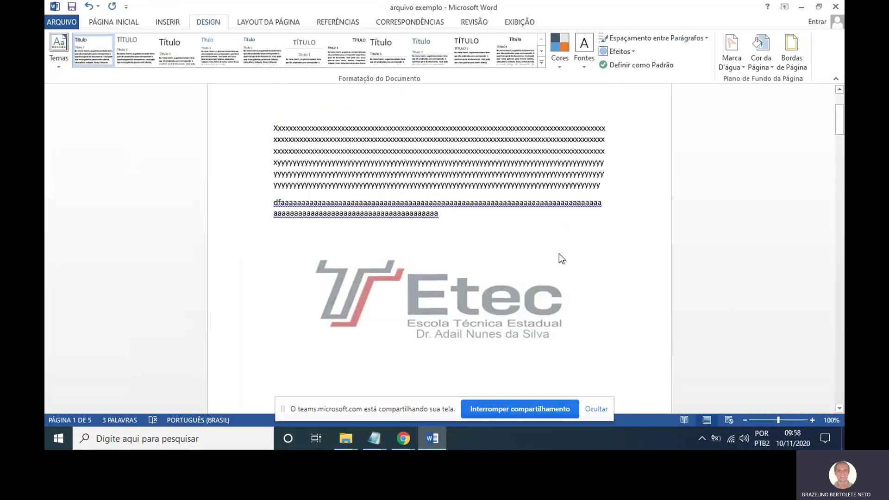
{"action": "scroll", "coordinate": [559, 254], "scroll_direction": "down", "scroll_amount": 7}
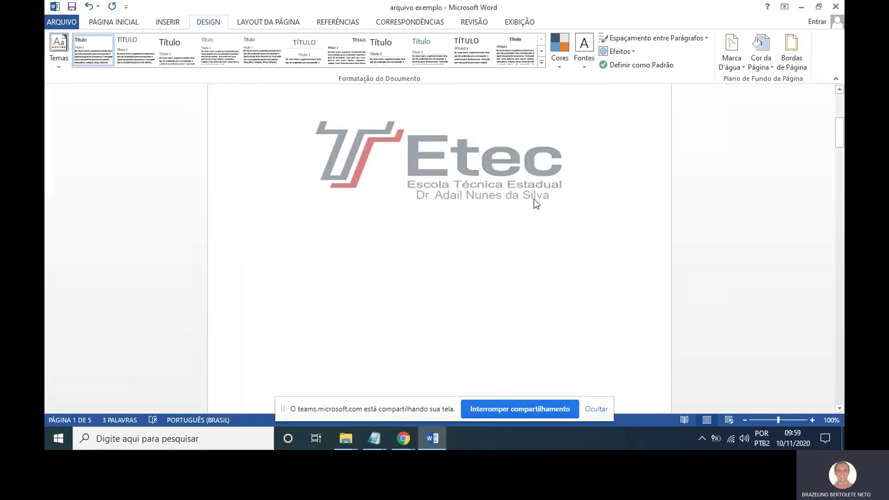
Switch to a text watermark and replace the default AMOSTRA text with 'Etec'.
{"action": "left_click", "coordinate": [733, 62]}
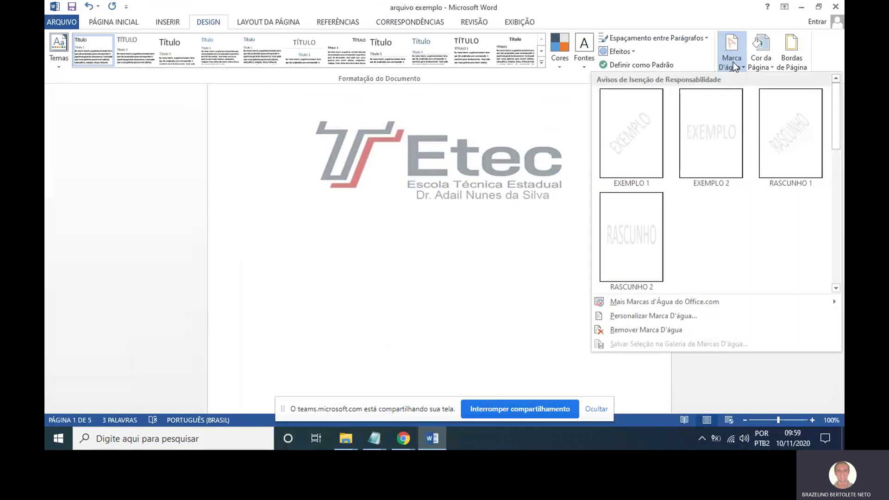
{"action": "left_click", "coordinate": [658, 317]}
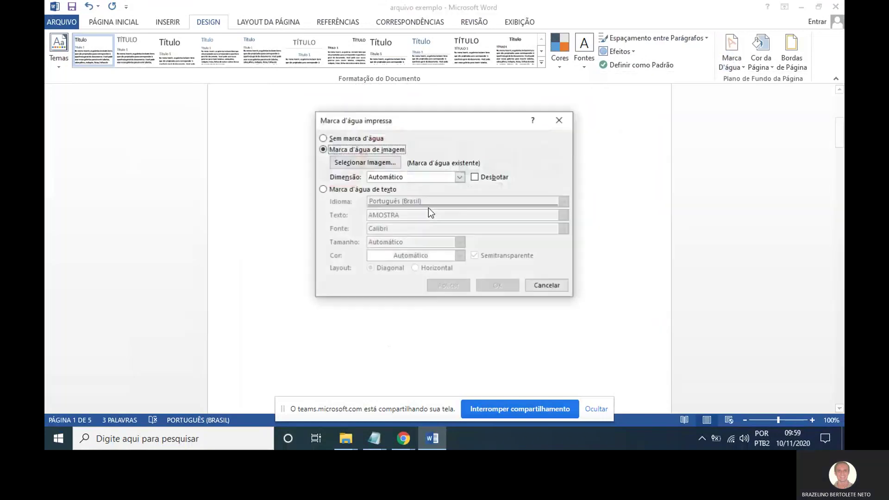
{"action": "left_click", "coordinate": [367, 190]}
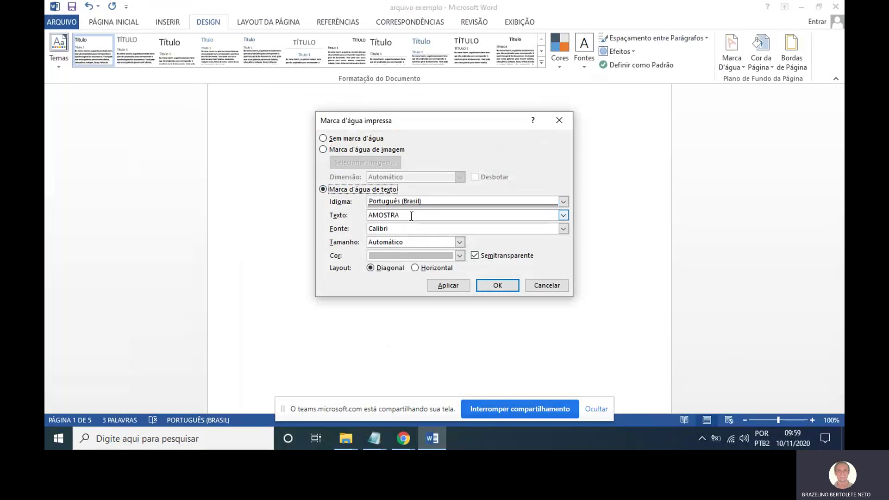
{"action": "double_click", "coordinate": [411, 216]}
{"action": "key", "text": "BackSpace"}
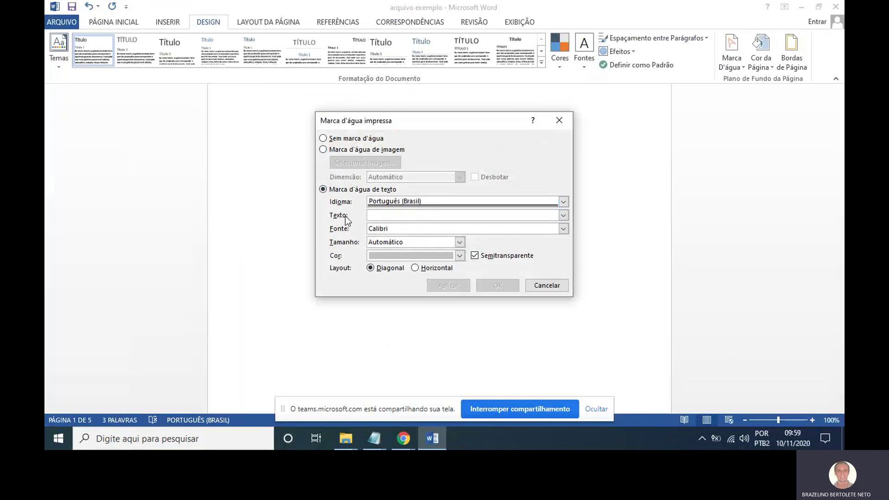
{"action": "type", "text": "Etec"}
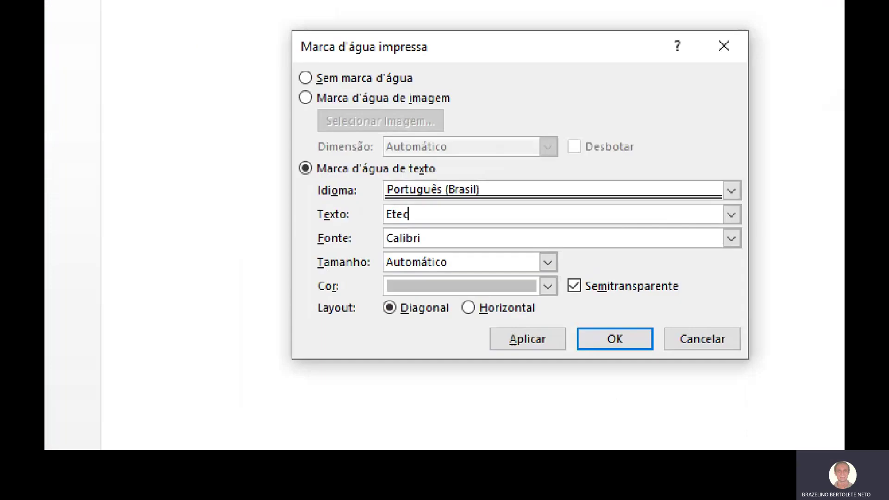
{"action": "left_click_drag", "start_coordinate": [385, 226], "coordinate": [374, 236]}
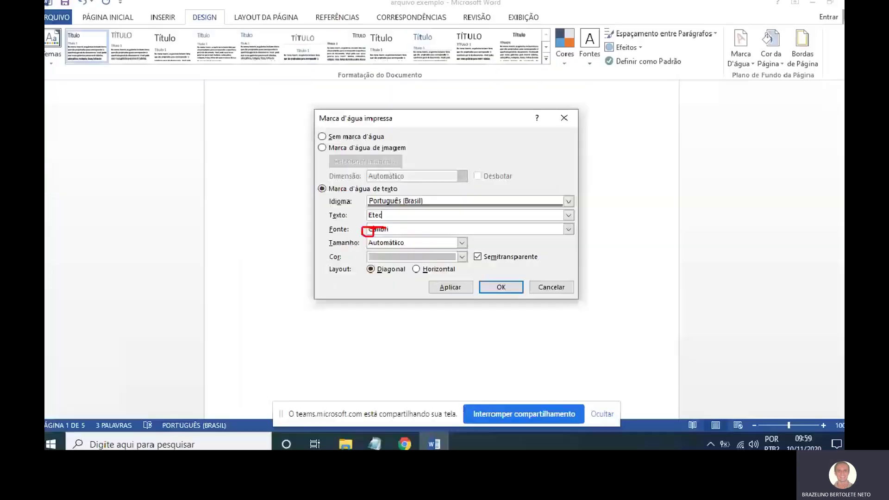
Give the Etec text watermark size 44, black colour and horizontal layout, and apply it.
{"action": "left_click", "coordinate": [566, 264]}
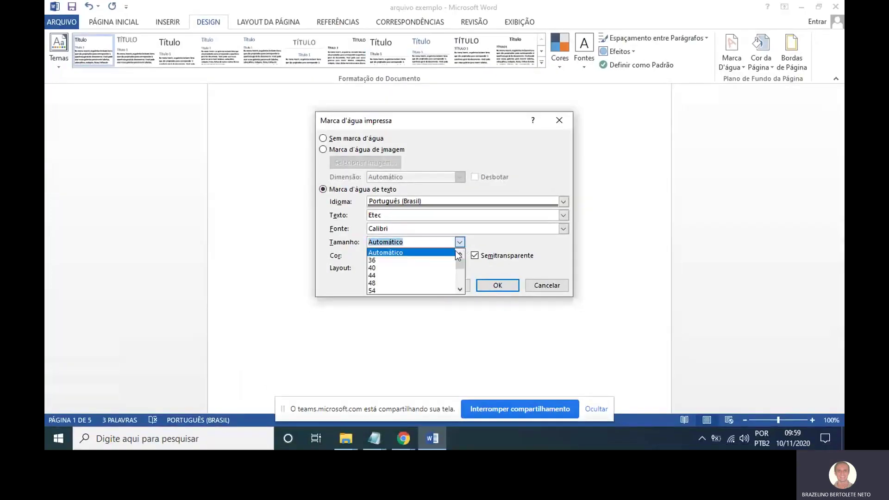
{"action": "left_click", "coordinate": [442, 275]}
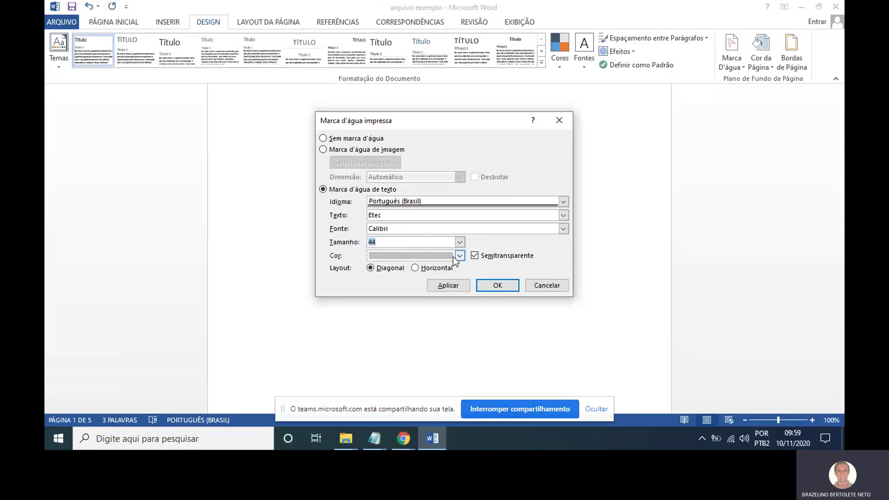
{"action": "left_click", "coordinate": [460, 256]}
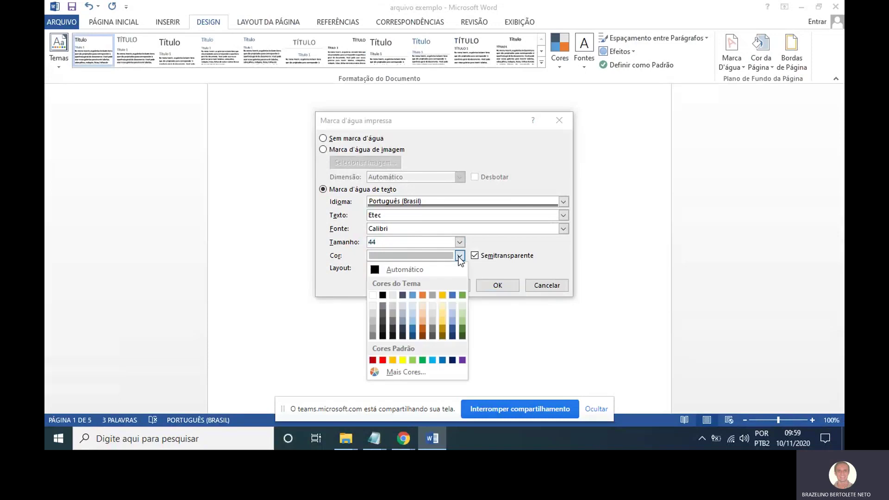
{"action": "left_click", "coordinate": [385, 296]}
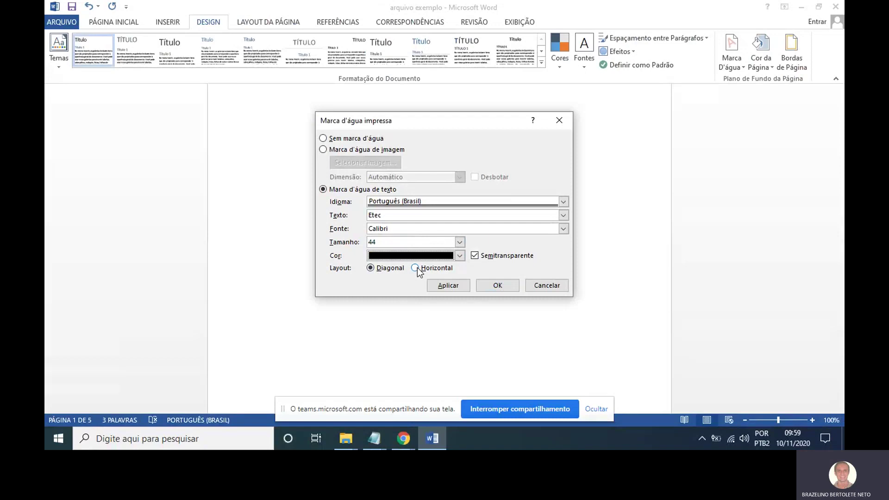
{"action": "left_click", "coordinate": [416, 268]}
{"action": "left_click", "coordinate": [444, 285]}
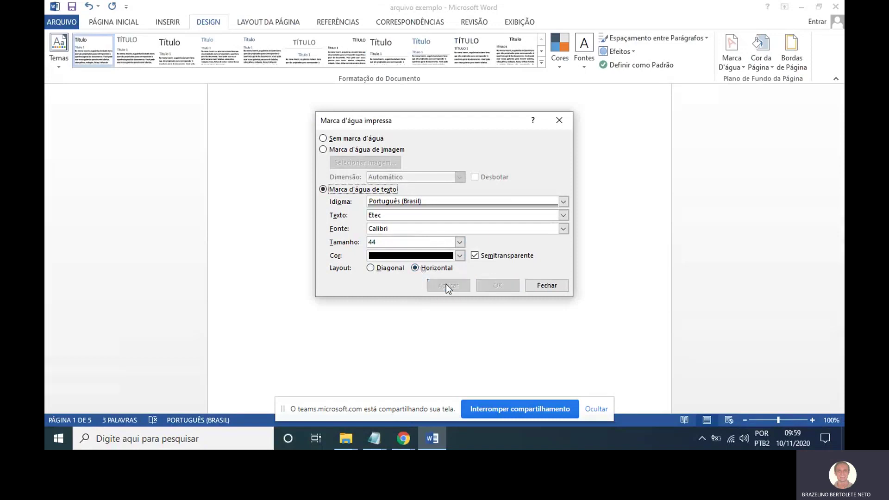
{"action": "left_click", "coordinate": [542, 286]}
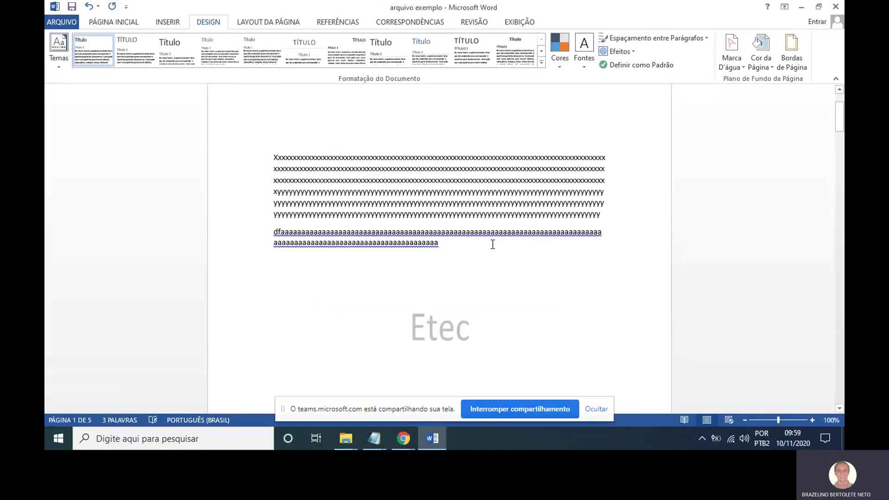
{"action": "scroll", "coordinate": [524, 246], "scroll_direction": "down", "scroll_amount": 10}
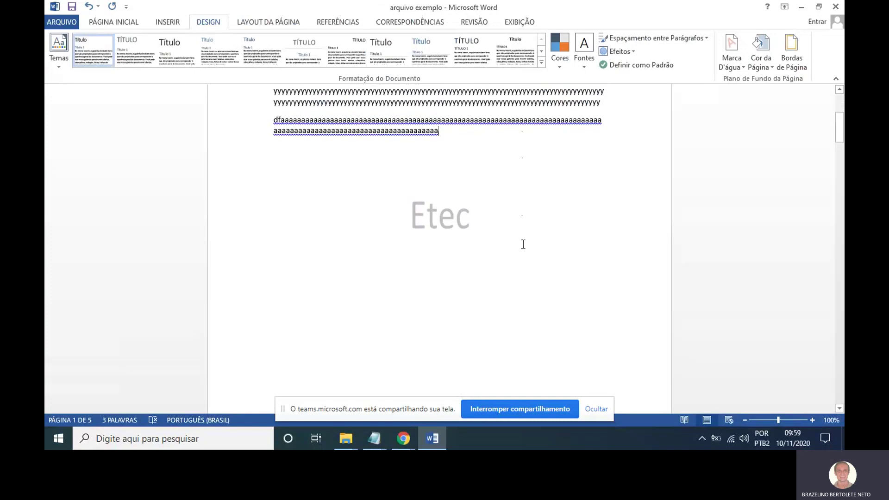
{"action": "scroll", "coordinate": [523, 244], "scroll_direction": "down", "scroll_amount": 10}
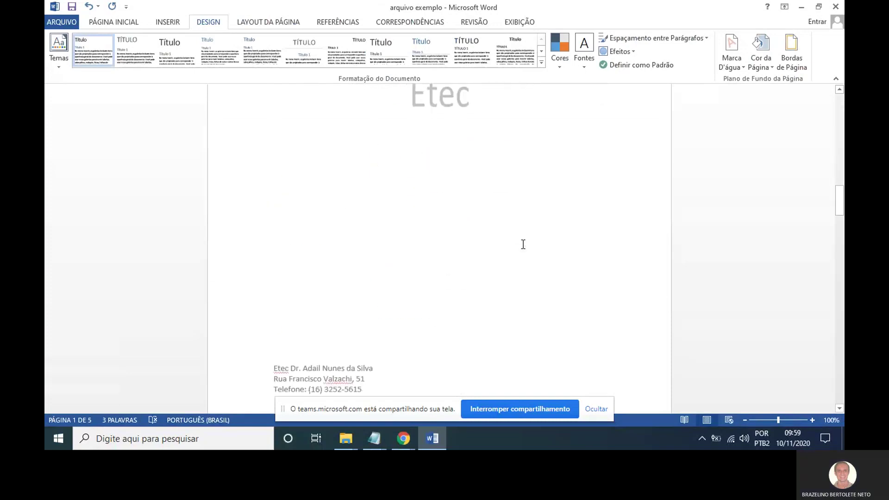
{"action": "scroll", "coordinate": [519, 240], "scroll_direction": "up", "scroll_amount": 4}
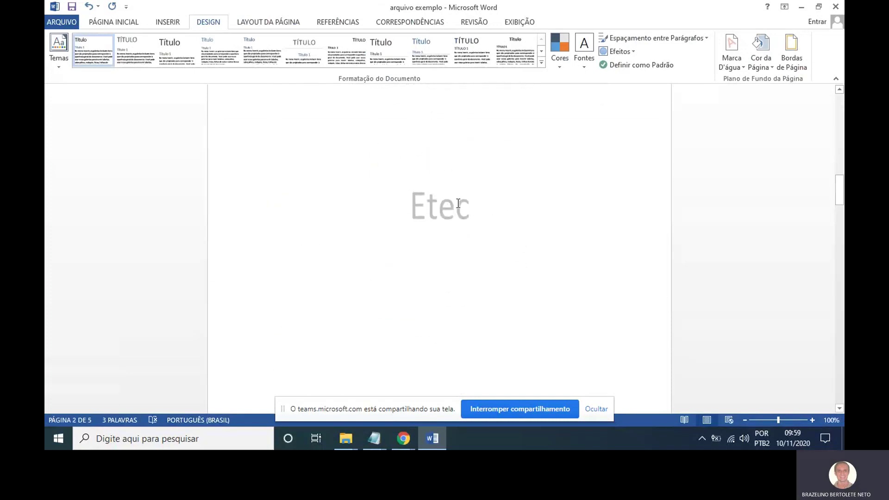
{"action": "scroll", "coordinate": [479, 211], "scroll_direction": "down", "scroll_amount": 6}
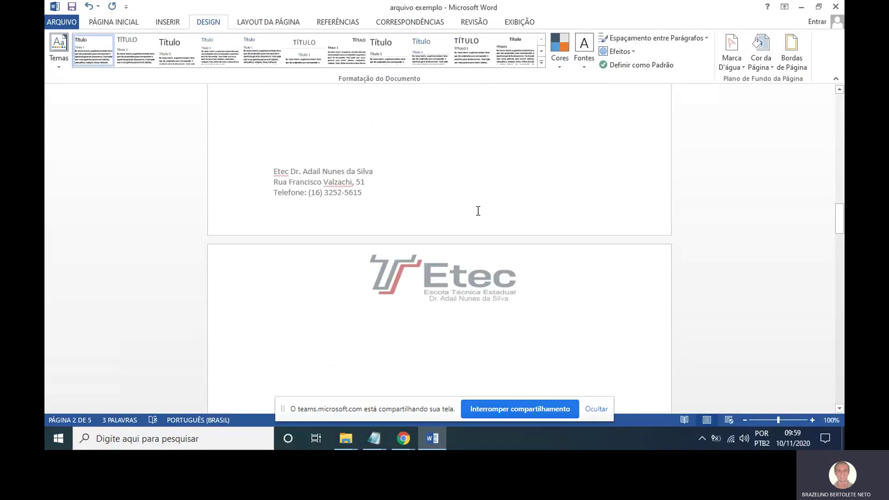
{"action": "scroll", "coordinate": [482, 209], "scroll_direction": "up", "scroll_amount": 7}
{"action": "scroll", "coordinate": [485, 207], "scroll_direction": "down", "scroll_amount": 3}
{"action": "scroll", "coordinate": [487, 206], "scroll_direction": "up", "scroll_amount": 3}
{"action": "scroll", "coordinate": [486, 209], "scroll_direction": "down", "scroll_amount": 10}
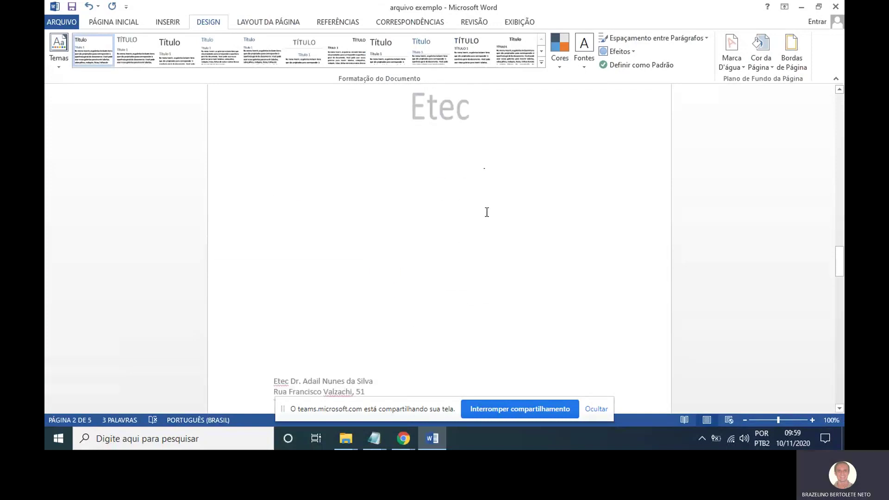
{"action": "scroll", "coordinate": [487, 212], "scroll_direction": "down", "scroll_amount": 5}
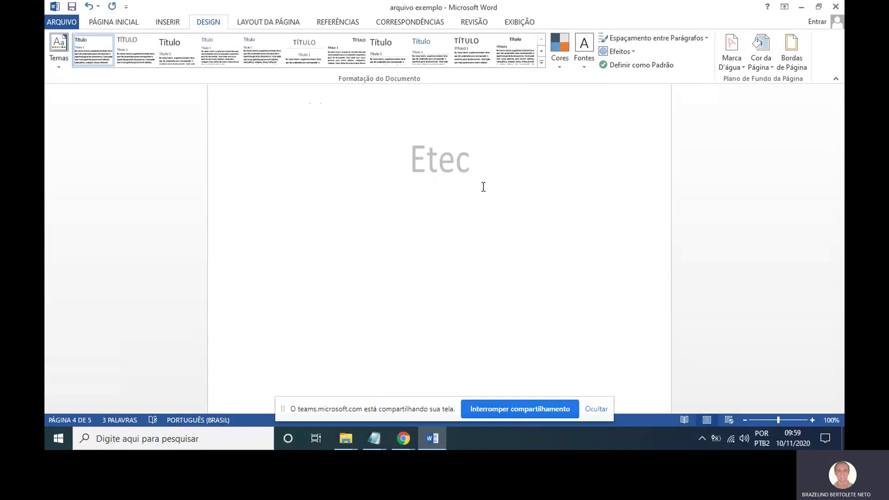
{"action": "scroll", "coordinate": [466, 146], "scroll_direction": "down", "scroll_amount": 1}
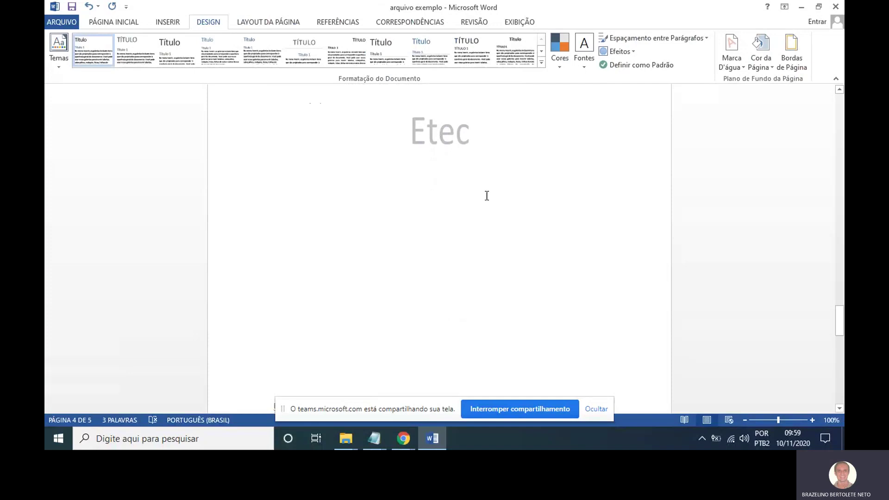
{"action": "scroll", "coordinate": [487, 196], "scroll_direction": "up", "scroll_amount": 7}
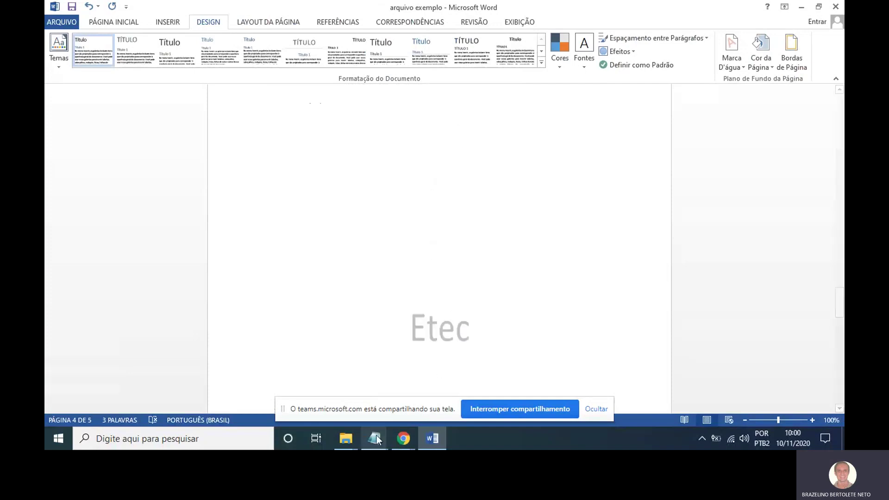
{"action": "mouse_move", "coordinate": [377, 436]}
{"action": "left_click", "coordinate": [368, 386]}
{"action": "scroll", "coordinate": [442, 302], "scroll_direction": "down", "scroll_amount": 1}
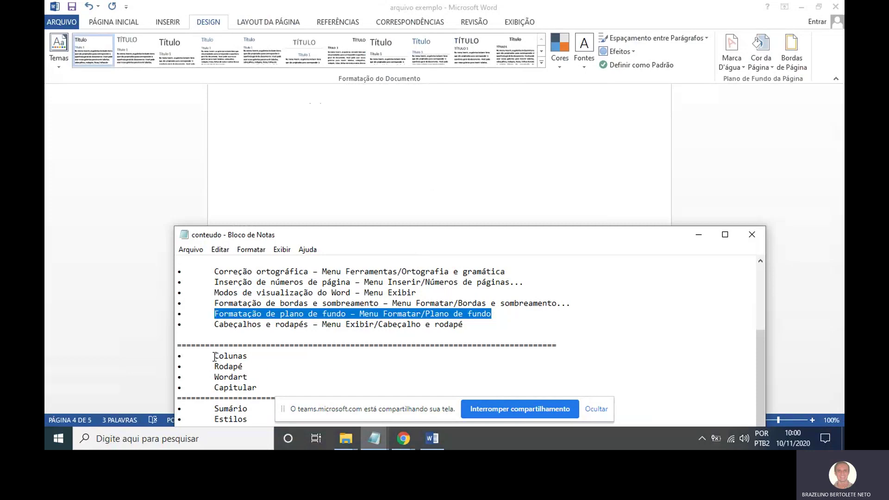
{"action": "left_click_drag", "start_coordinate": [214, 356], "coordinate": [250, 360]}
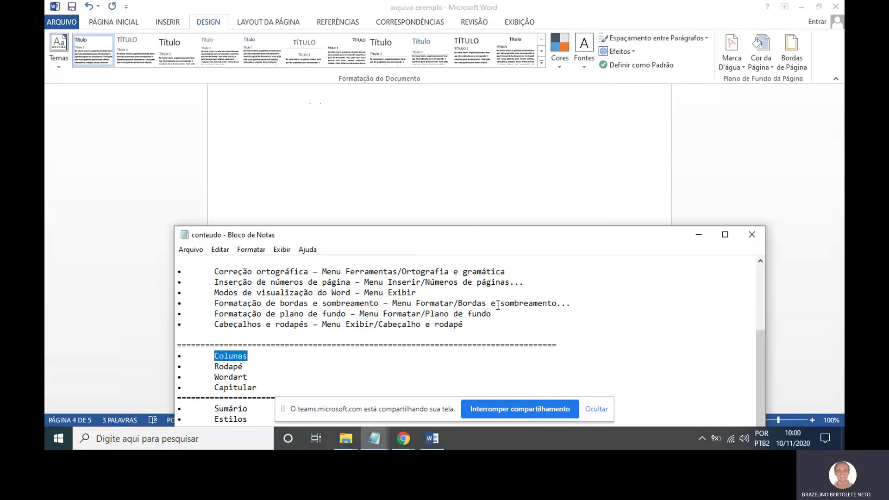
{"action": "left_click", "coordinate": [699, 234]}
{"action": "scroll", "coordinate": [533, 250], "scroll_direction": "up", "scroll_amount": 10}
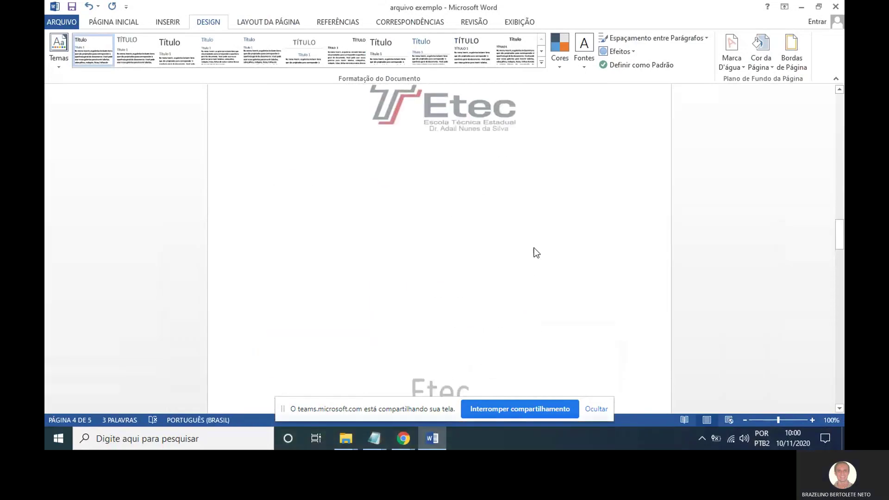
{"action": "scroll", "coordinate": [537, 253], "scroll_direction": "down", "scroll_amount": 10}
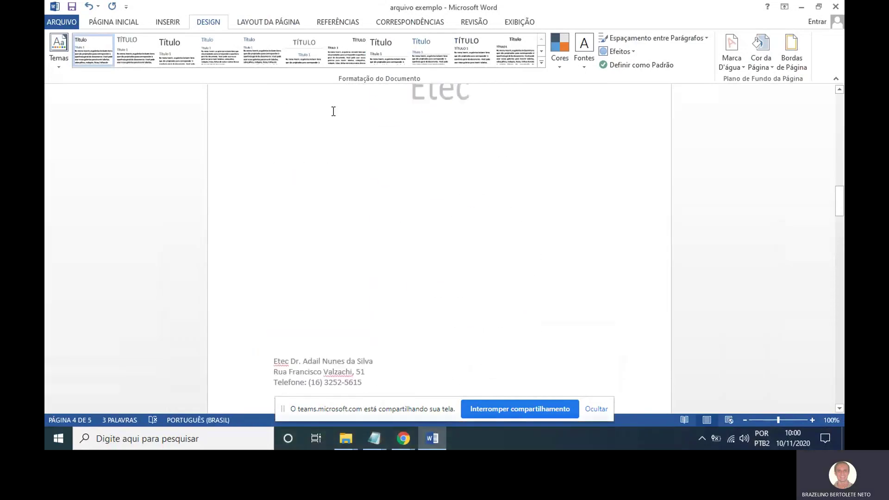
Create a new blank document, Documento2, from the File backstage view.
{"action": "left_click", "coordinate": [62, 22]}
{"action": "left_click", "coordinate": [71, 73]}
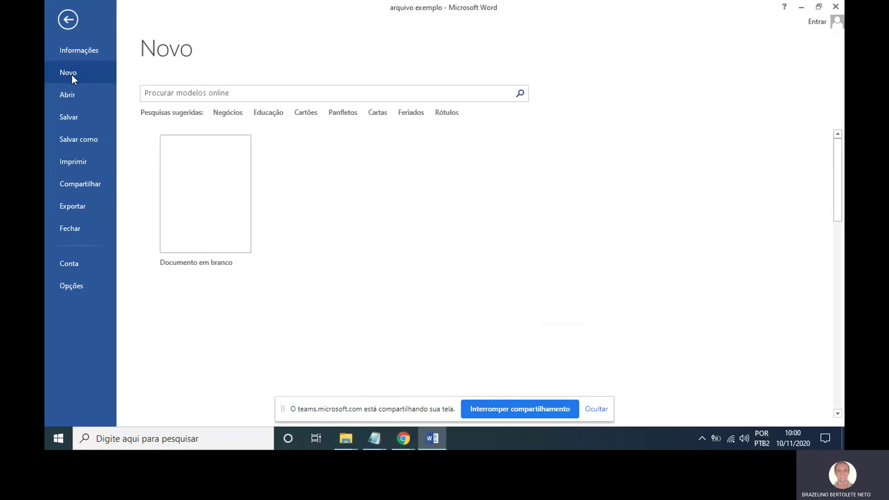
{"action": "left_click", "coordinate": [213, 176]}
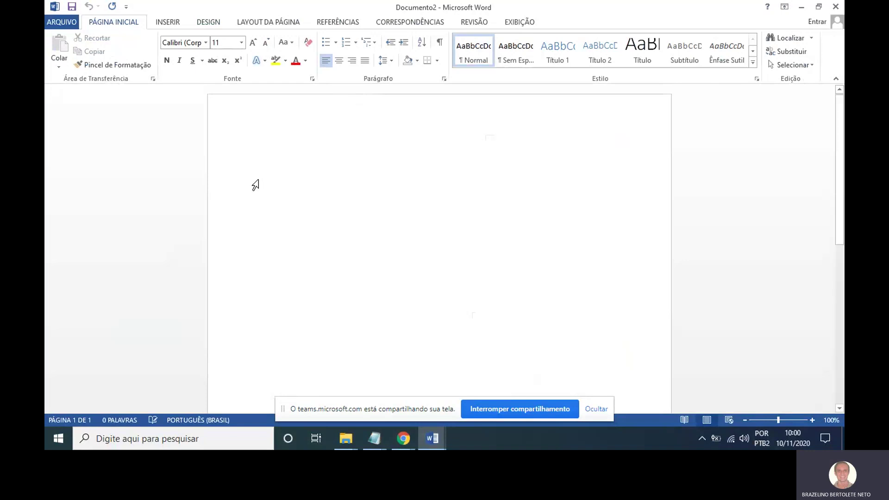
Choose the Three option from Page Layout > Columns for the empty Documento2.
{"action": "left_click", "coordinate": [267, 24]}
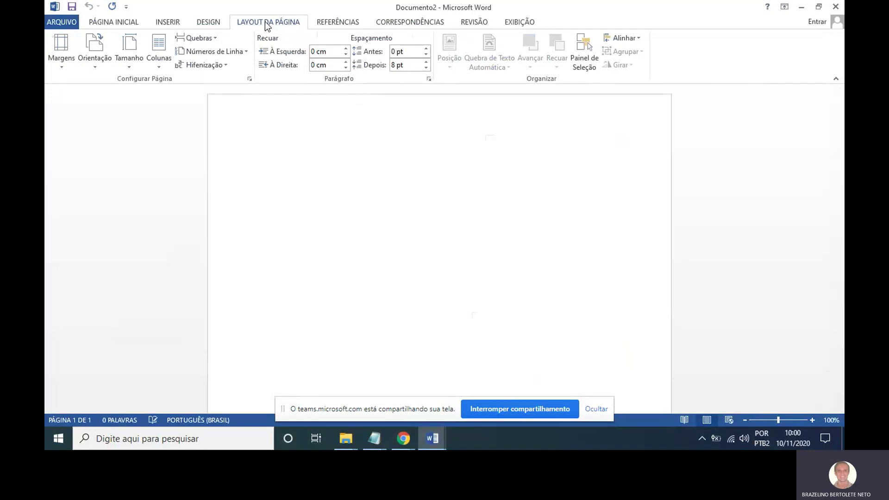
{"action": "mouse_move", "coordinate": [272, 13]}
{"action": "left_mouse_down"}
{"action": "mouse_move", "coordinate": [230, 15]}
{"action": "mouse_move", "coordinate": [249, 31]}
{"action": "left_mouse_up"}
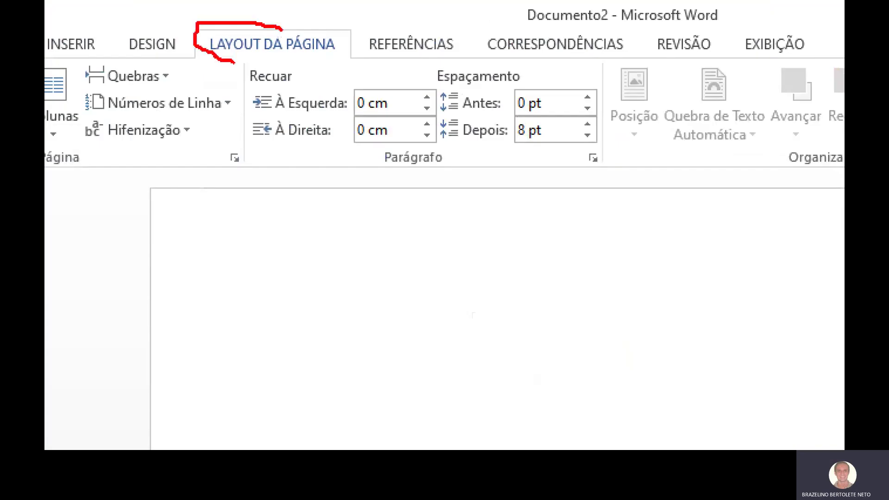
{"action": "mouse_move", "coordinate": [233, 62]}
{"action": "left_mouse_down"}
{"action": "mouse_move", "coordinate": [370, 47]}
{"action": "mouse_move", "coordinate": [258, 16]}
{"action": "left_mouse_up"}
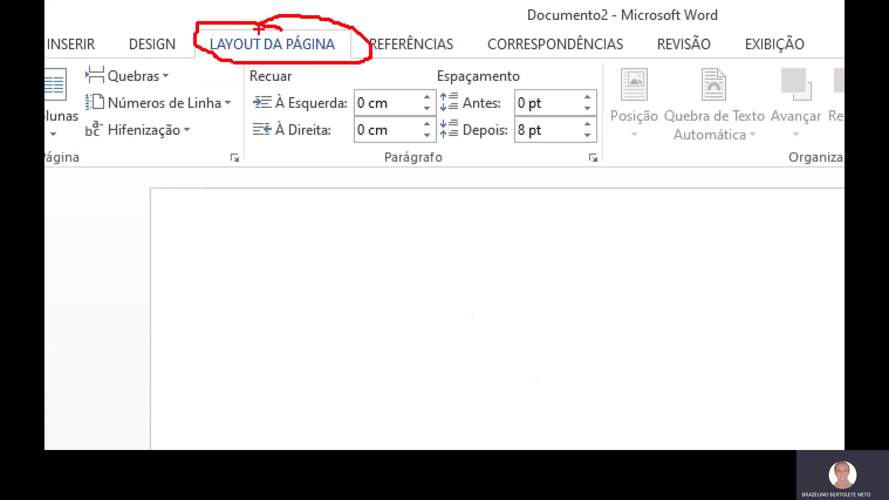
{"action": "key", "text": "Escape"}
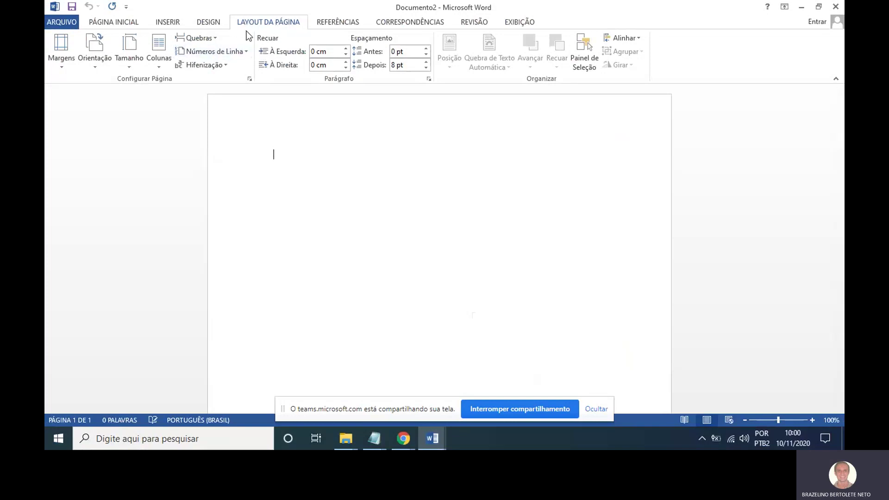
{"action": "left_click", "coordinate": [161, 63]}
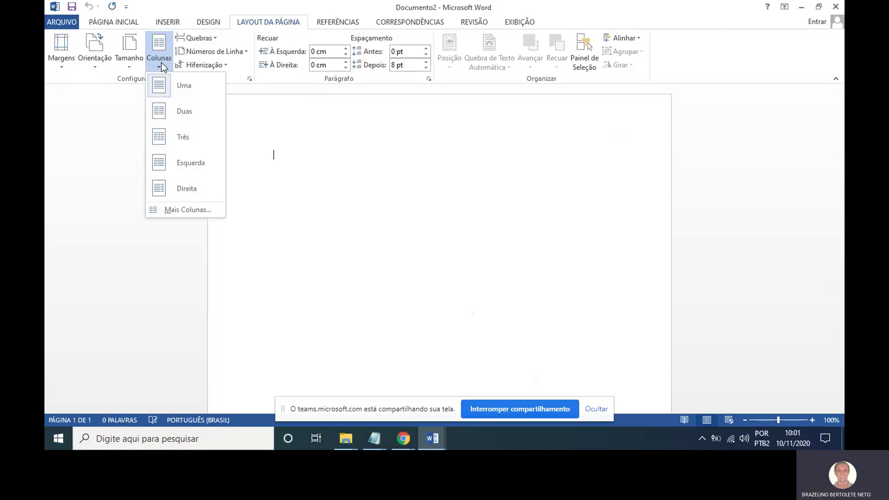
{"action": "mouse_move", "coordinate": [170, 32]}
{"action": "left_mouse_down"}
{"action": "mouse_move", "coordinate": [147, 36]}
{"action": "mouse_move", "coordinate": [122, 70]}
{"action": "mouse_move", "coordinate": [187, 7]}
{"action": "mouse_move", "coordinate": [178, 3]}
{"action": "left_mouse_up"}
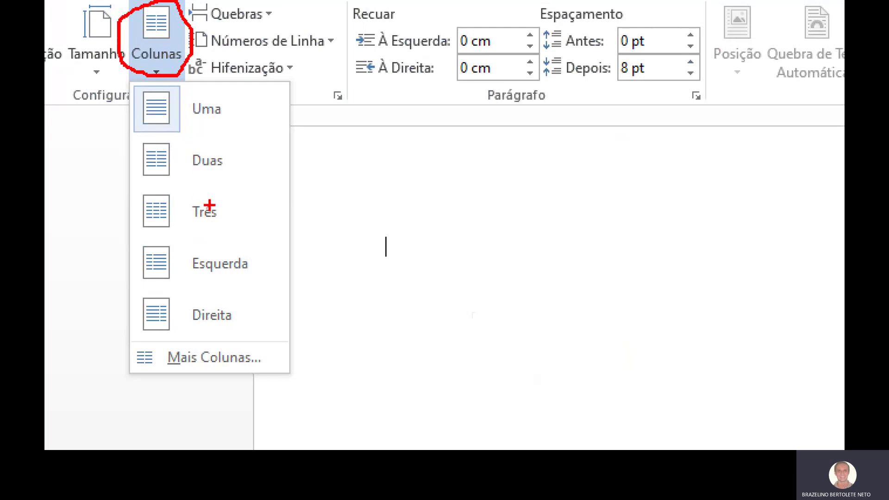
{"action": "left_click", "coordinate": [157, 65]}
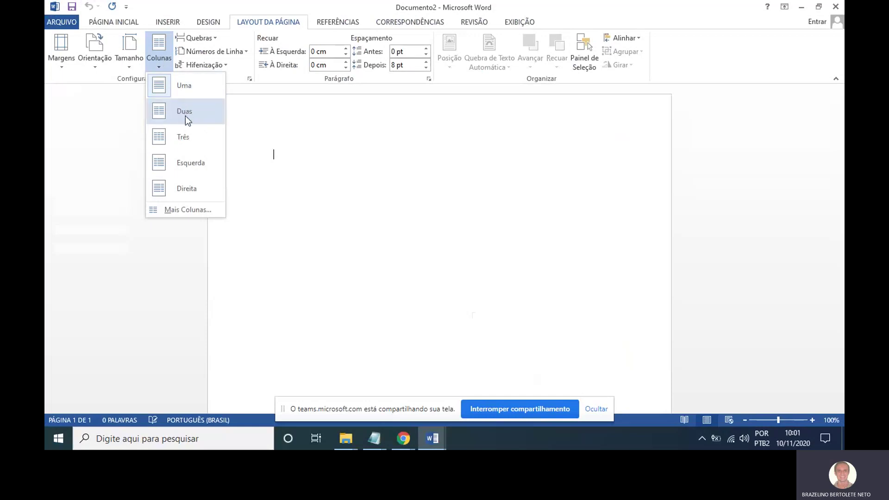
{"action": "left_click", "coordinate": [190, 138]}
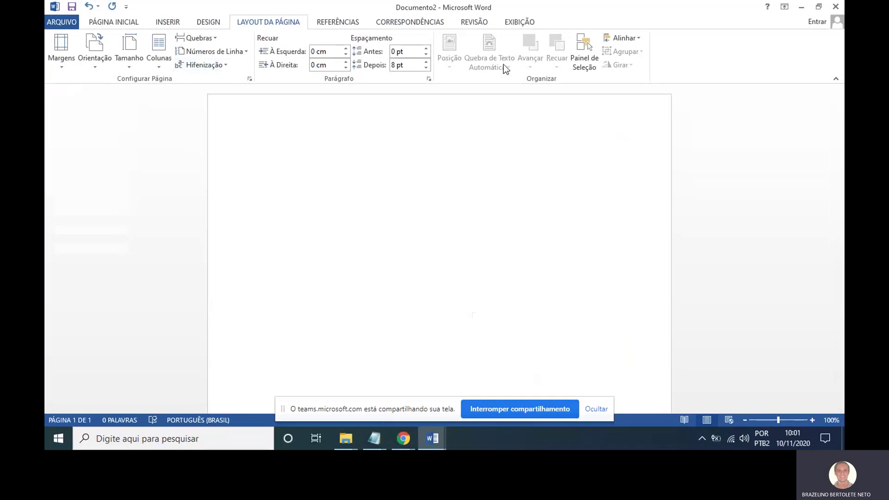
Turn on the rulers and fill the three columns with 'x' text, breaking to the third column.
{"action": "left_click", "coordinate": [522, 23]}
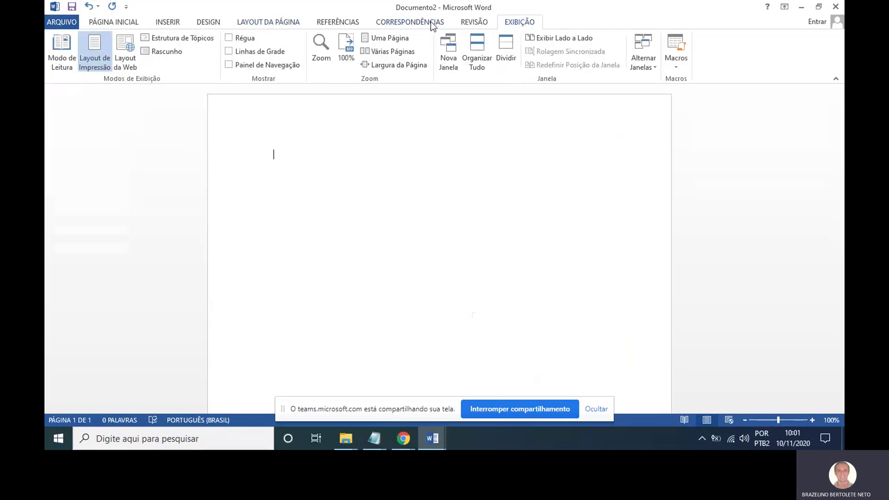
{"action": "left_click", "coordinate": [243, 38]}
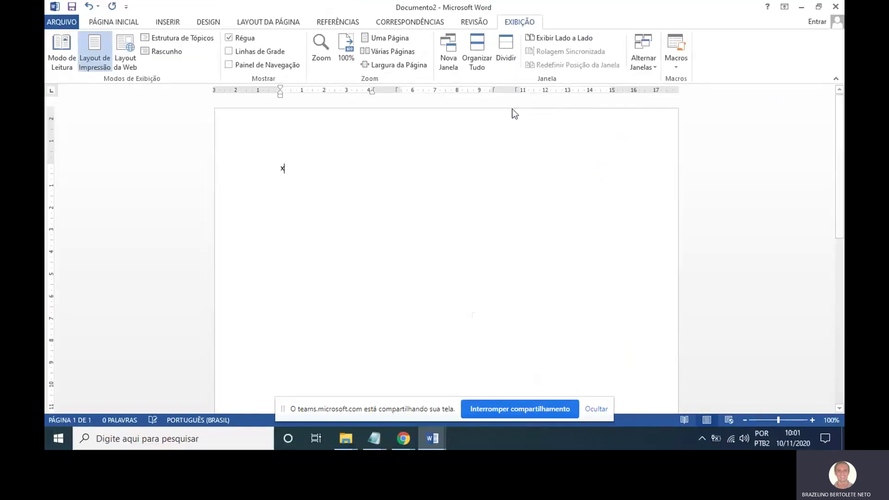
{"action": "type", "text": "xxxxxxxxxxxxxxxxxxxxxxxxxxxxxxxxxxxxxxxxxxxxxxxxxxxxxxxxxxxxxxxxxxxxxxxxxxxxxxxxxxxxxxxxxxxxxxx"}
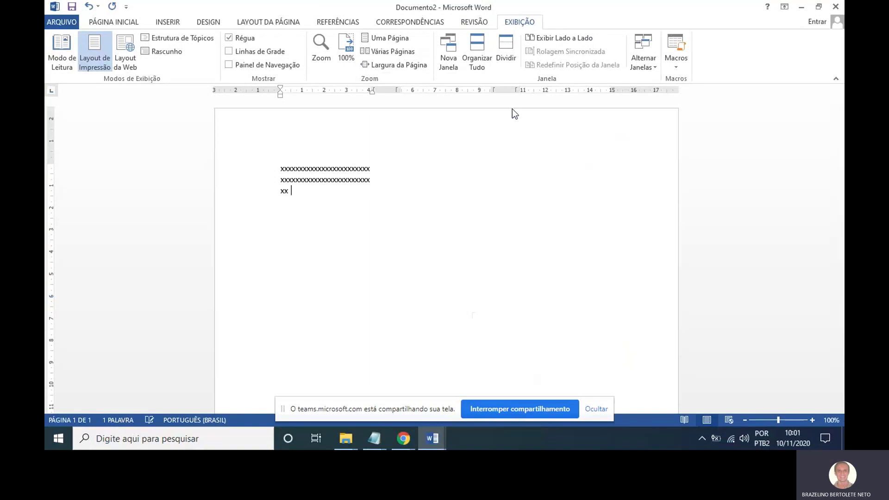
{"action": "key", "text": "Return"}
{"action": "key", "text": "Return"}
{"action": "key", "text": "Return"}
{"action": "key", "text": "Return"}
{"action": "key", "text": "Return"}
{"action": "key", "text": "Return"}
{"action": "key", "text": "Return"}
{"action": "key", "text": "Return"}
{"action": "key", "text": "Return"}
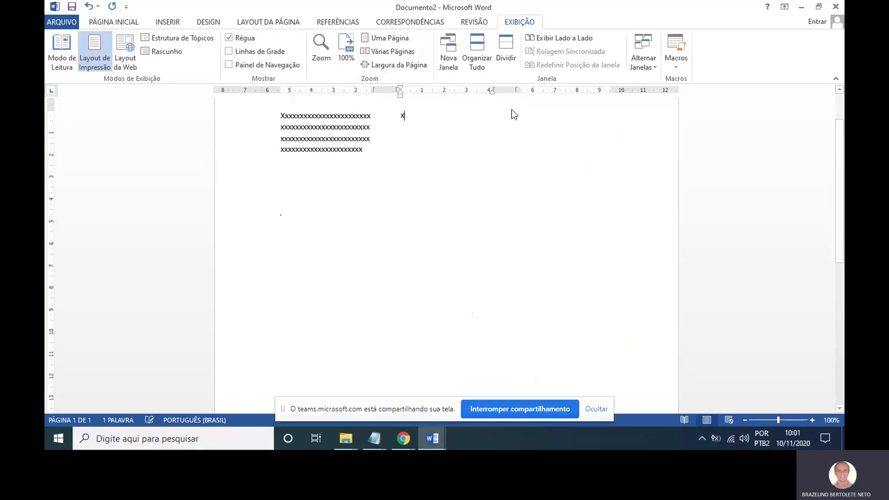
{"action": "type", "text": "xxxxxxxxxxxxxxxxxxxxxxxxxxxxxxxxxxxxxxxxxxxxxxxxxxxxxxxxxxxxxxxxxxxxxxxxxxxx"}
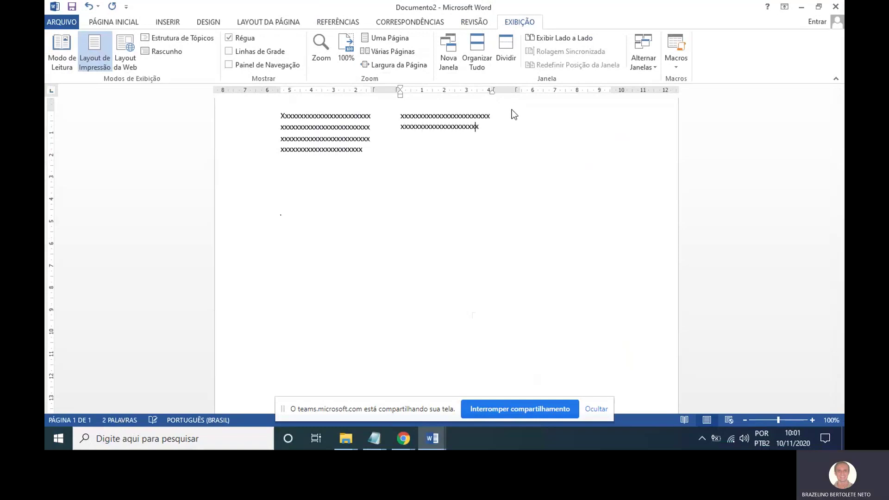
{"action": "type", "text": "xxxxxxxxxxxxxxxxxxxxxxxxxxxxxxxxxxxxxxxxxxxxxxxxxxx"}
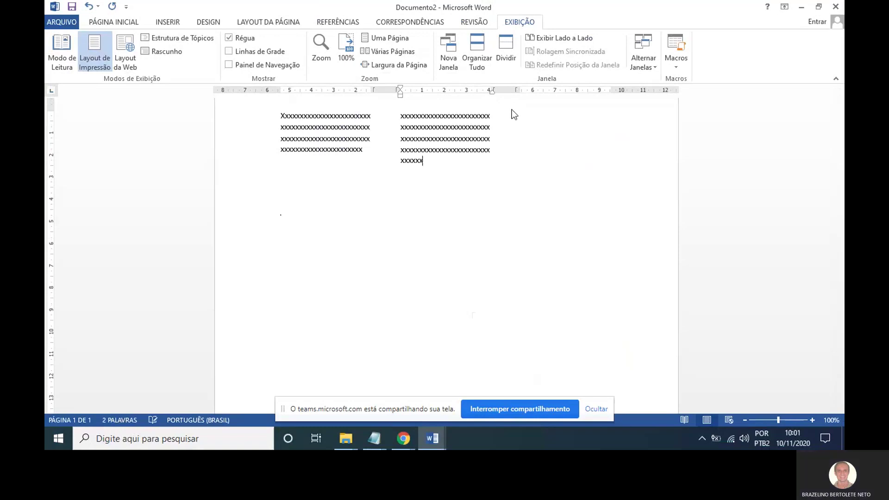
{"action": "type", "text": "xxxxxxxxxxxxxxxxxxxxxx"}
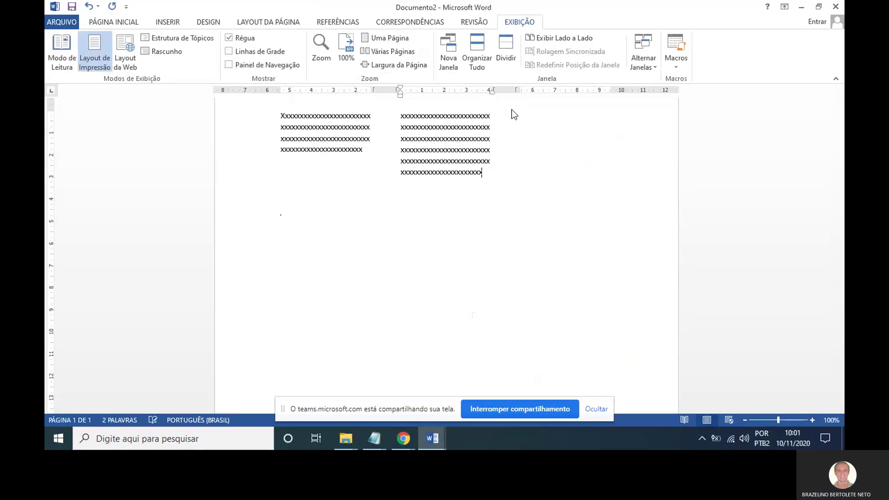
{"action": "key", "text": "Return"}
{"action": "key", "text": "Return"}
{"action": "key", "text": "Return"}
{"action": "key", "text": "Return"}
{"action": "key", "text": "Return"}
{"action": "key", "text": "Return"}
{"action": "key", "text": "Return"}
{"action": "key", "text": "Return"}
{"action": "key", "text": "Return"}
{"action": "key", "text": "Return"}
{"action": "scroll", "coordinate": [512, 109], "scroll_direction": "down", "scroll_amount": 5}
{"action": "key", "text": "ctrl+shift+Return"}
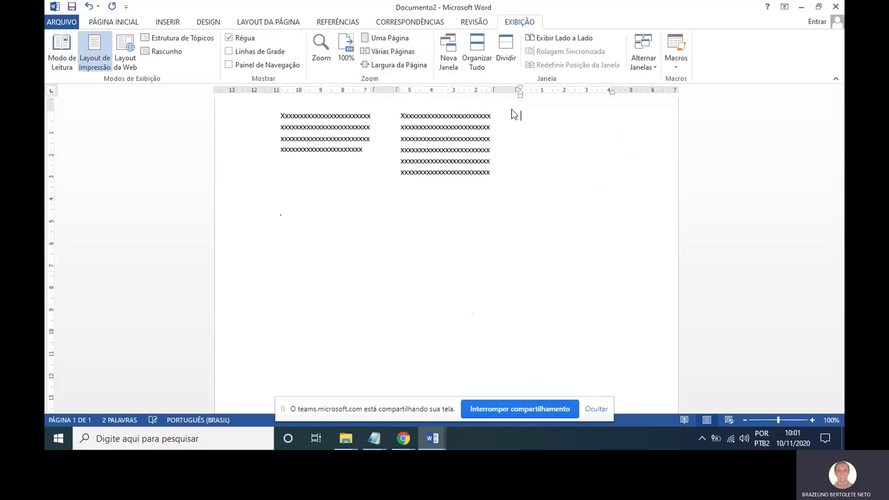
{"action": "type", "text": "xxxxxxxxxxxxxxxxxxxxxxxxxxxxxxxxxx"}
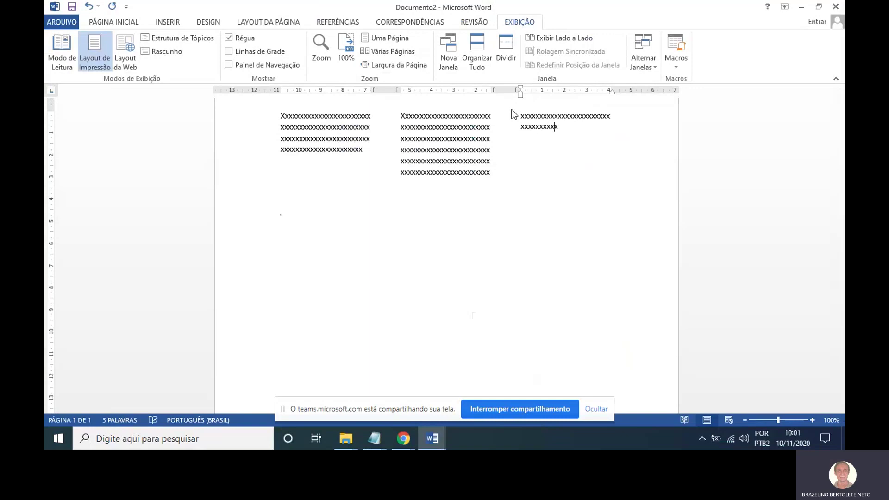
{"action": "type", "text": "xxxxxxxxxxxxxxxxxxxxxxxxxxxxxxxxxxxxxxxxxxxxxxxxxxxxxxxxxxxxxxxxxxxxxxxxxxxxxxxxxxxxx"}
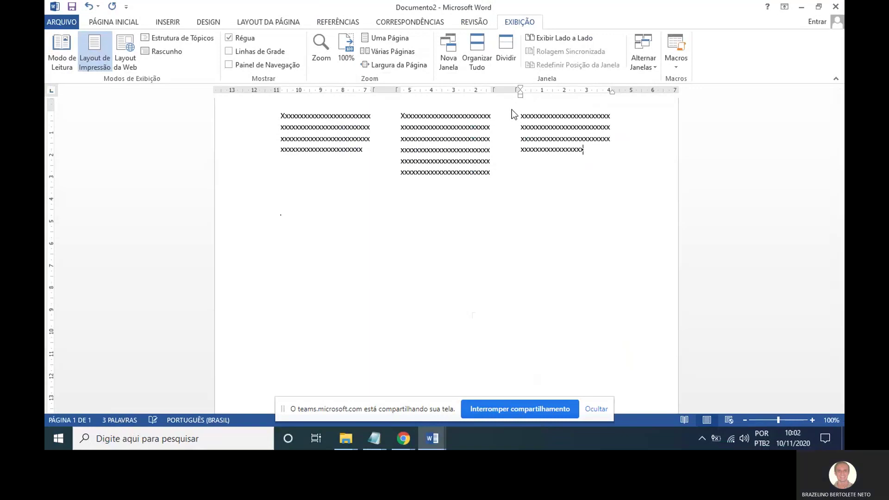
{"action": "type", "text": "xxxxxxxxxxxxxxxxxxxxxxxxxxxxxxxxxxxxxxxxxxxxxxxxxxxxxxxx"}
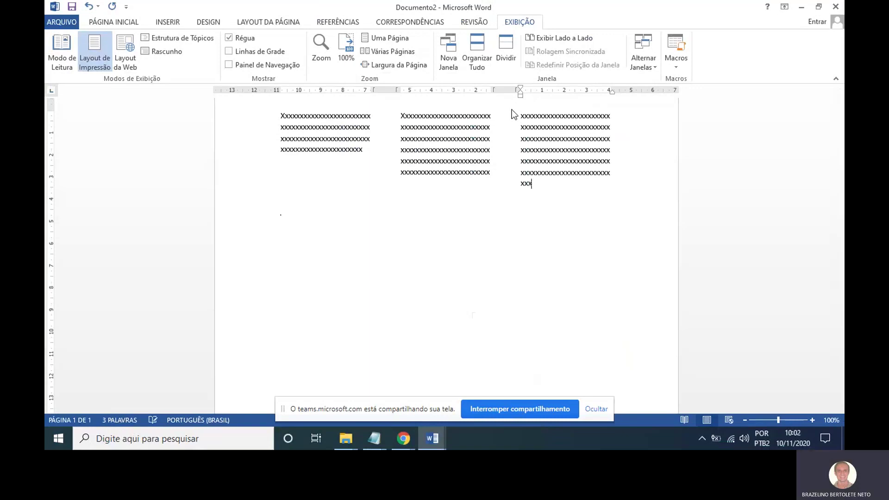
{"action": "type", "text": "xxxxxxxxxxxxxxxxxxxxxxxxxxxxxxxxxxxxxxxxxxxxxxxxxxx"}
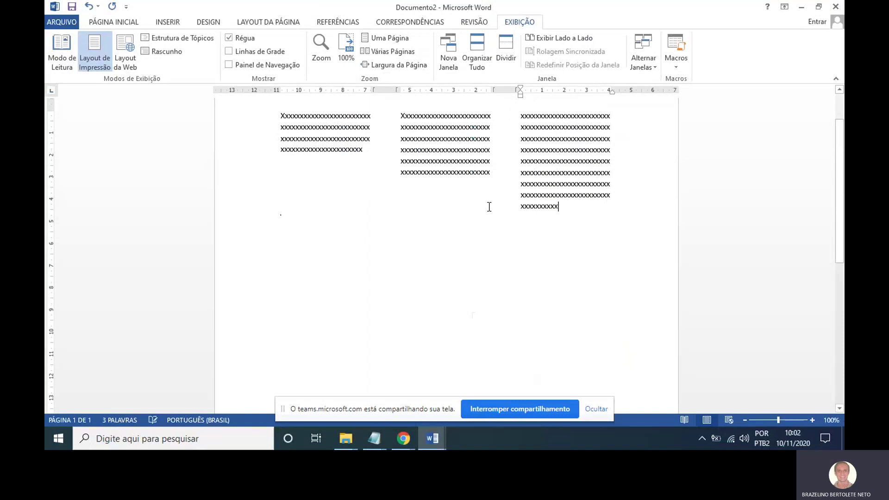
{"action": "scroll", "coordinate": [488, 207], "scroll_direction": "up", "scroll_amount": 2}
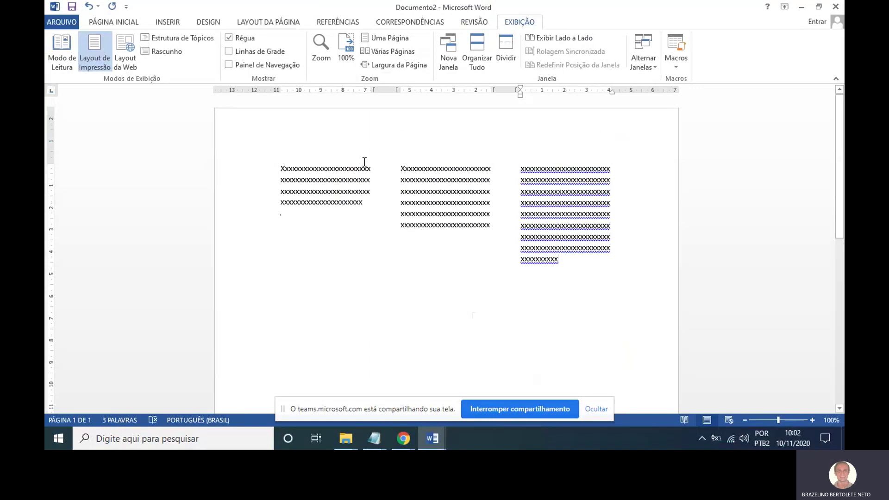
Enable Line between columns in the More Columns dialog for the three-column layout.
{"action": "left_click", "coordinate": [283, 23]}
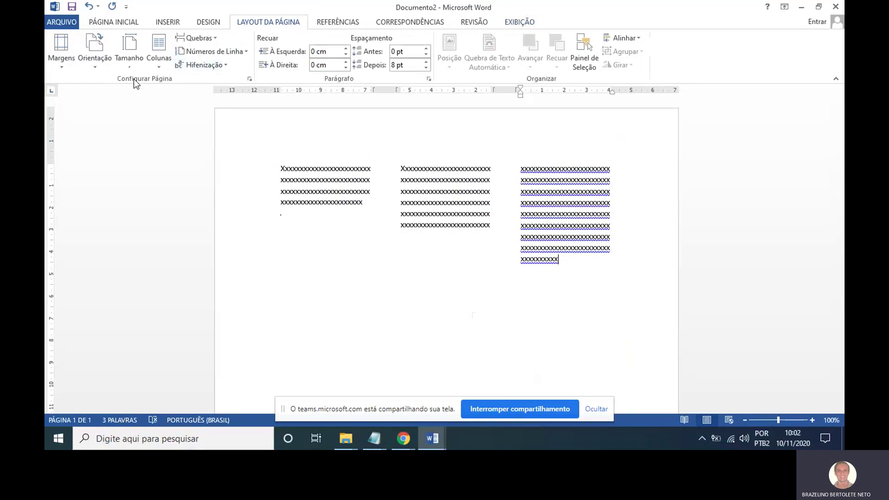
{"action": "left_click", "coordinate": [130, 68]}
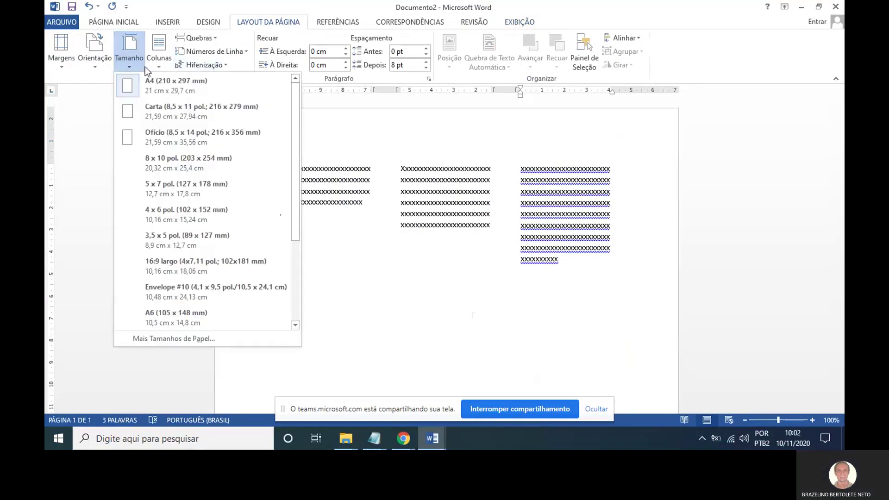
{"action": "left_click", "coordinate": [163, 65]}
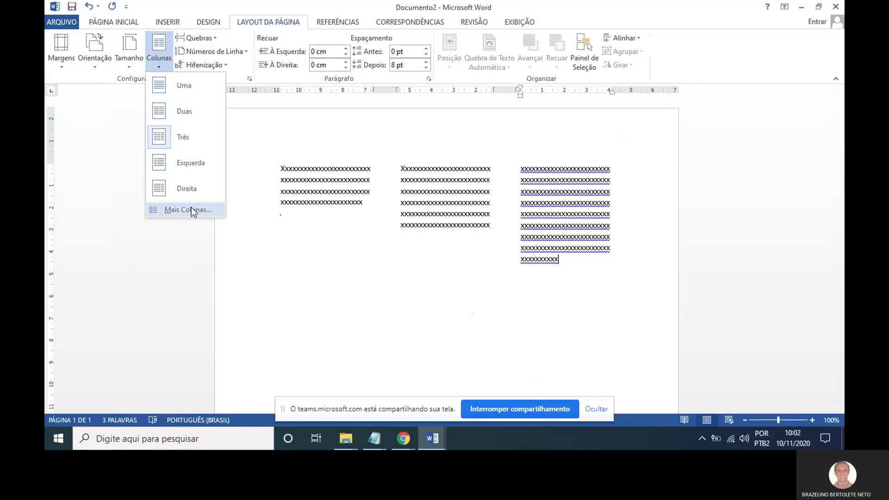
{"action": "mouse_move", "coordinate": [210, 199]}
{"action": "left_mouse_down"}
{"action": "mouse_move", "coordinate": [147, 192]}
{"action": "mouse_move", "coordinate": [107, 218]}
{"action": "mouse_move", "coordinate": [248, 209]}
{"action": "mouse_move", "coordinate": [203, 191]}
{"action": "left_mouse_up"}
{"action": "key", "text": "Escape"}
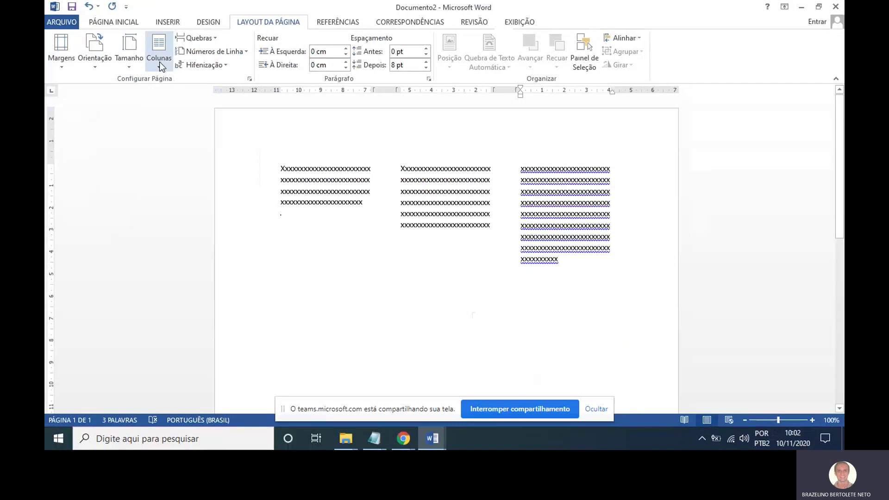
{"action": "left_click", "coordinate": [160, 62]}
{"action": "left_click", "coordinate": [185, 204]}
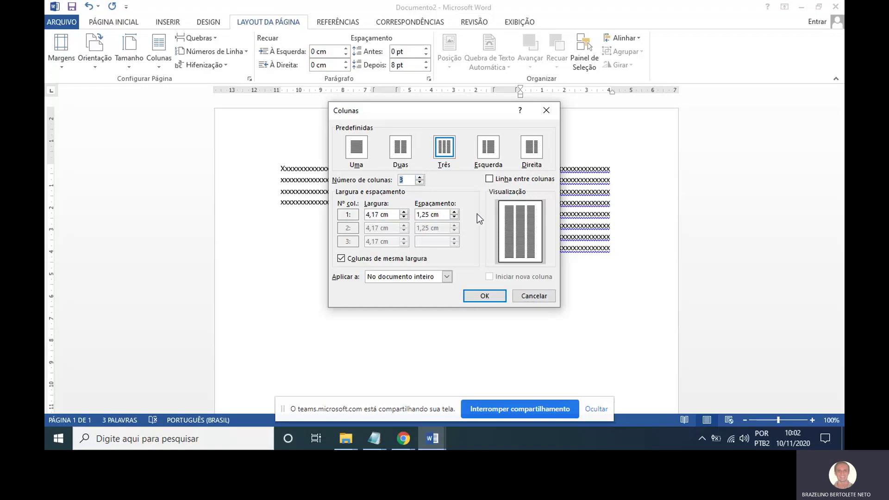
{"action": "left_click", "coordinate": [491, 179]}
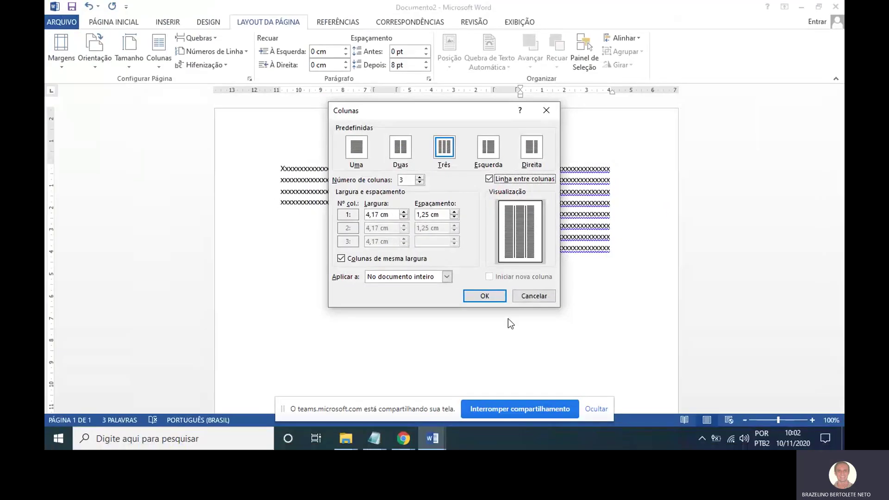
{"action": "left_click", "coordinate": [497, 298]}
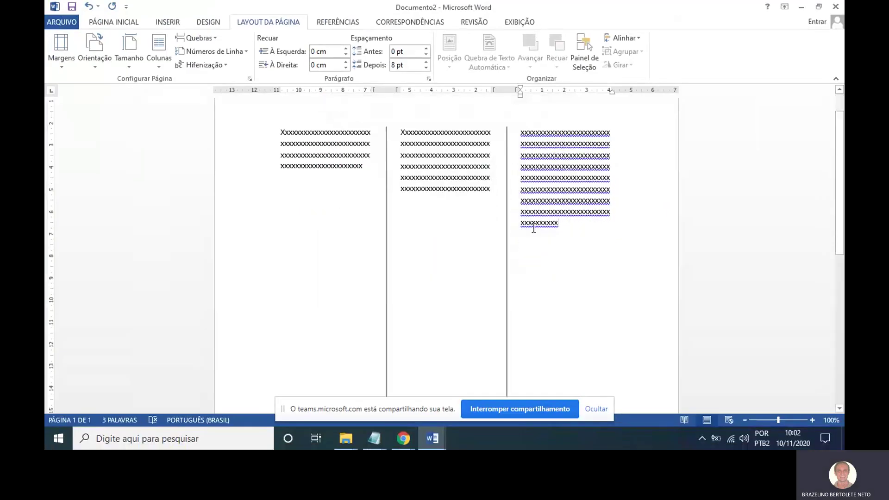
{"action": "scroll", "coordinate": [534, 230], "scroll_direction": "up", "scroll_amount": 1}
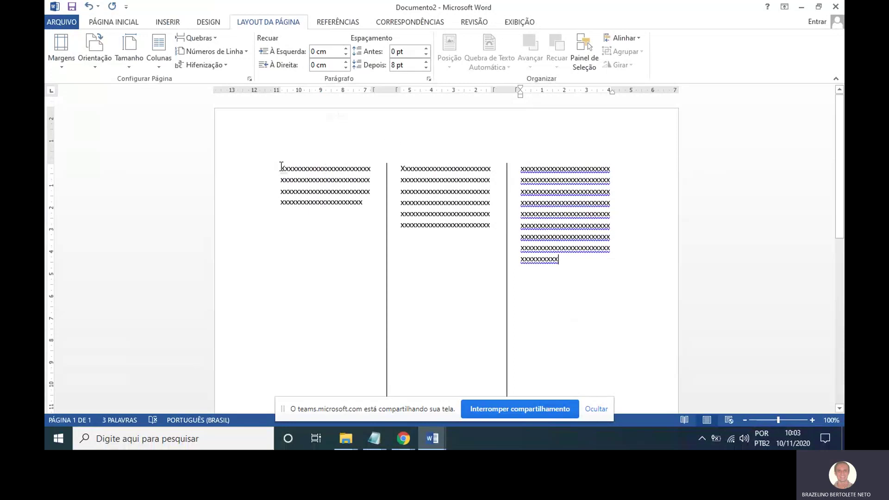
{"action": "left_click_drag", "start_coordinate": [281, 167], "coordinate": [286, 168]}
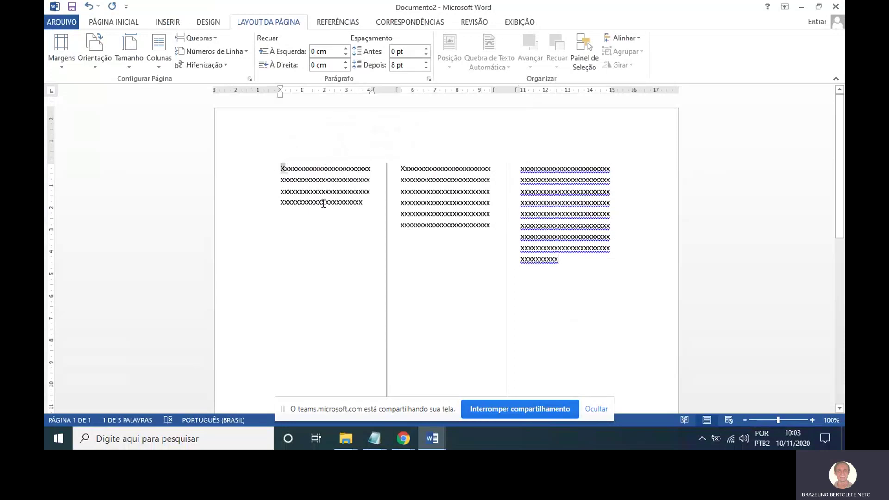
{"action": "left_click", "coordinate": [217, 24]}
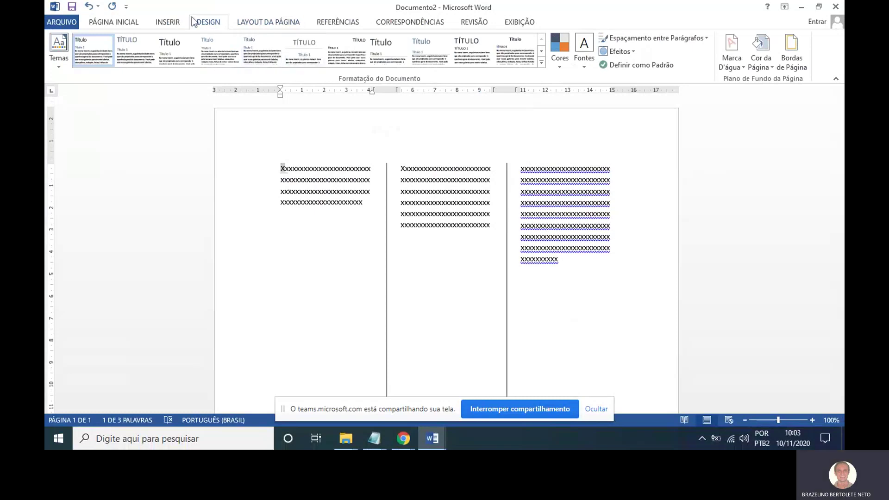
{"action": "left_click", "coordinate": [259, 24]}
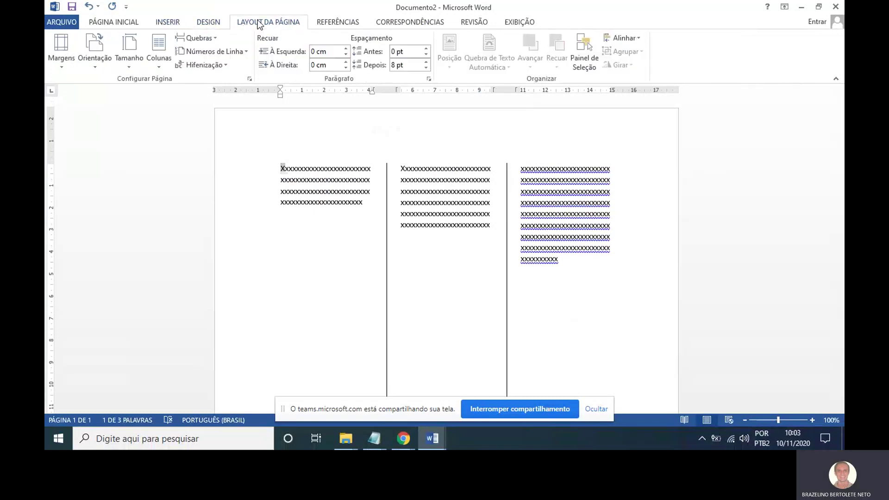
{"action": "left_click", "coordinate": [216, 24]}
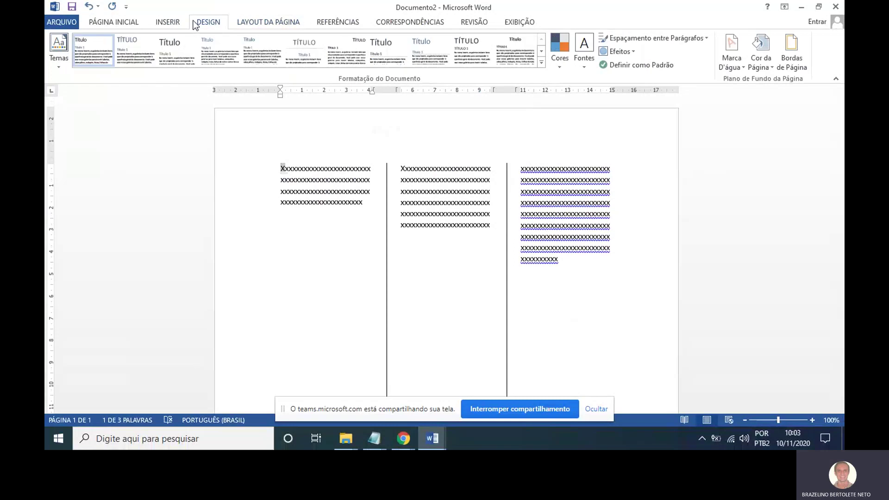
{"action": "left_click", "coordinate": [180, 24]}
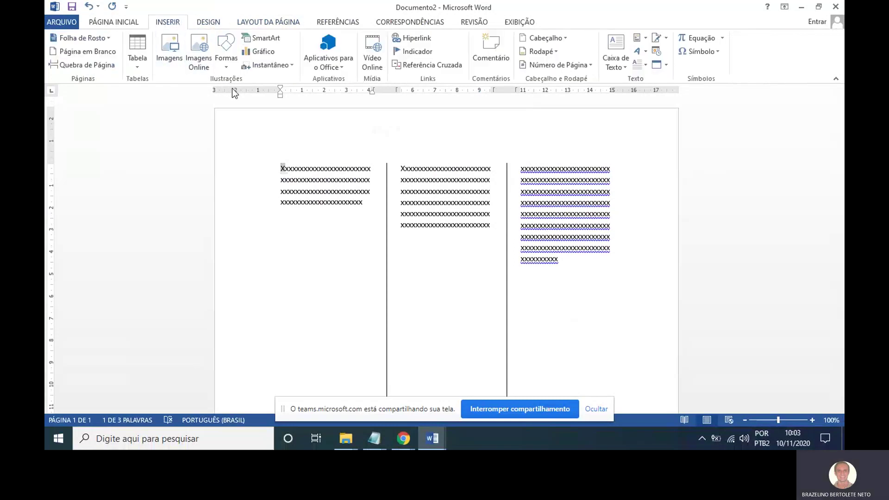
{"action": "left_click", "coordinate": [118, 21]}
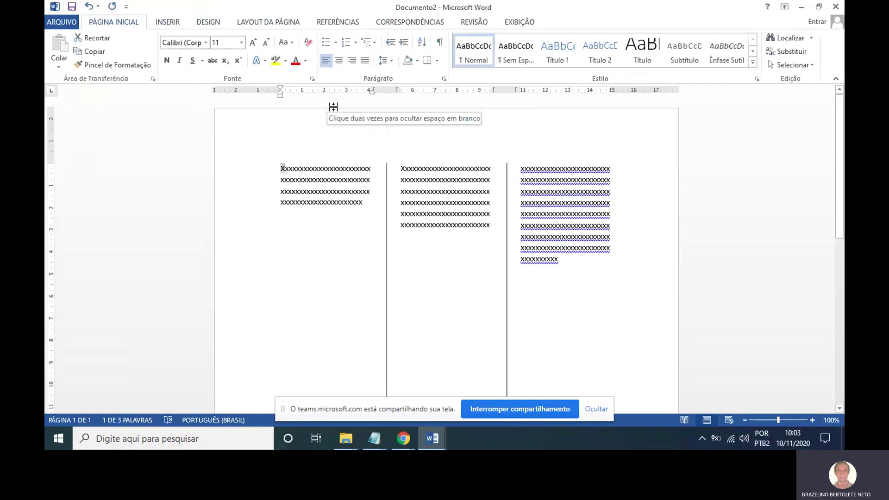
{"action": "left_click", "coordinate": [328, 171]}
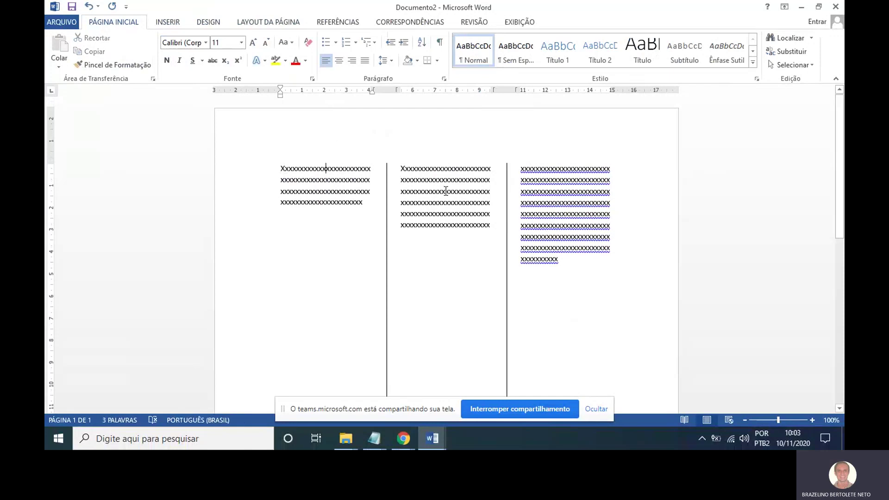
{"action": "scroll", "coordinate": [505, 268], "scroll_direction": "down", "scroll_amount": 2}
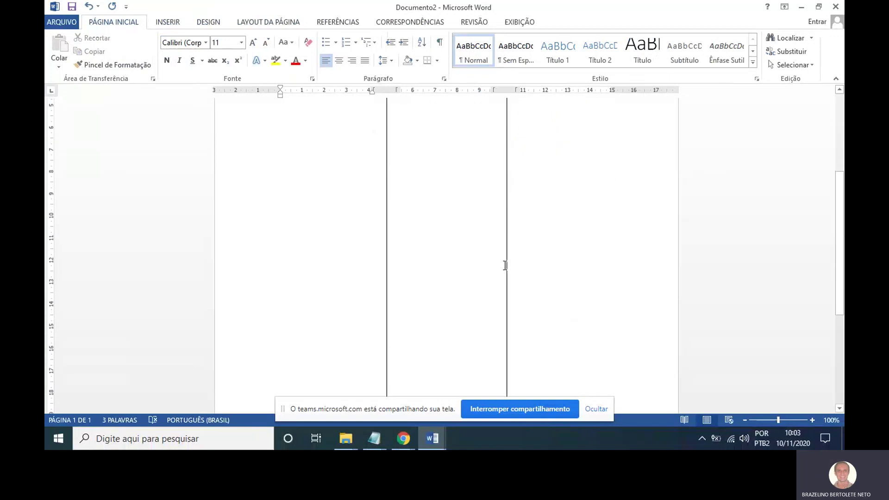
{"action": "scroll", "coordinate": [499, 253], "scroll_direction": "up", "scroll_amount": 2}
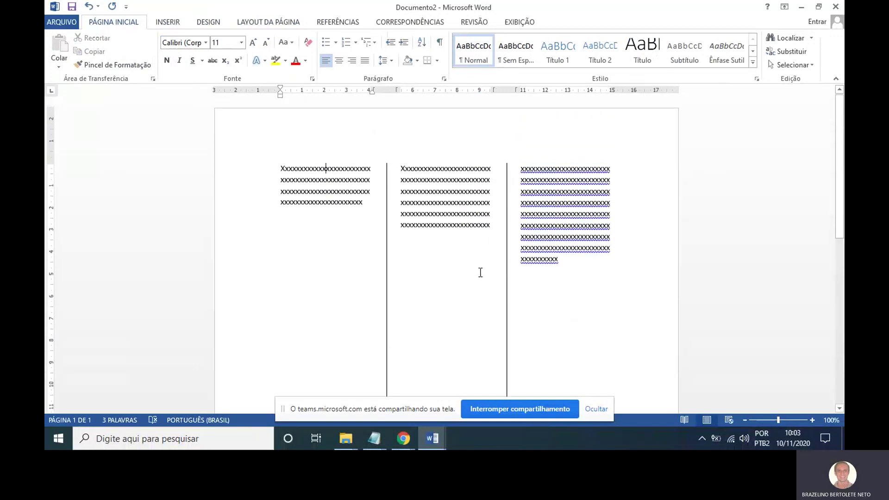
{"action": "mouse_move", "coordinate": [383, 433]}
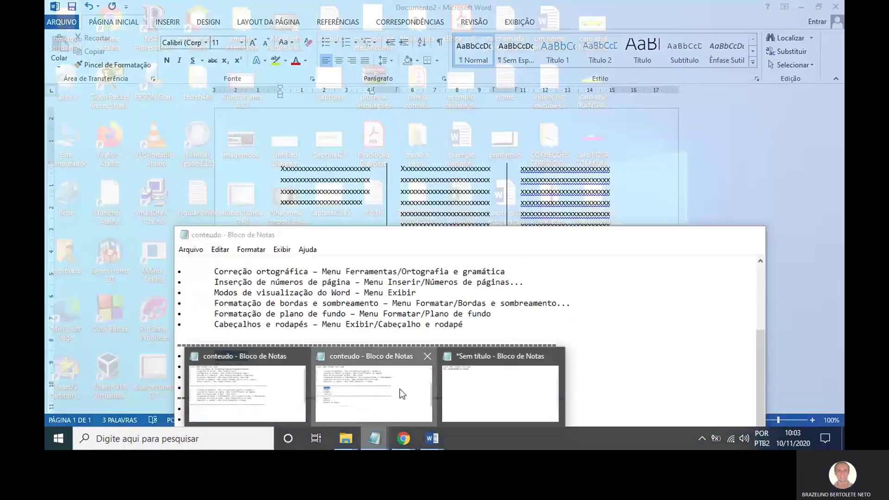
{"action": "left_click", "coordinate": [399, 389]}
{"action": "left_click", "coordinate": [315, 360]}
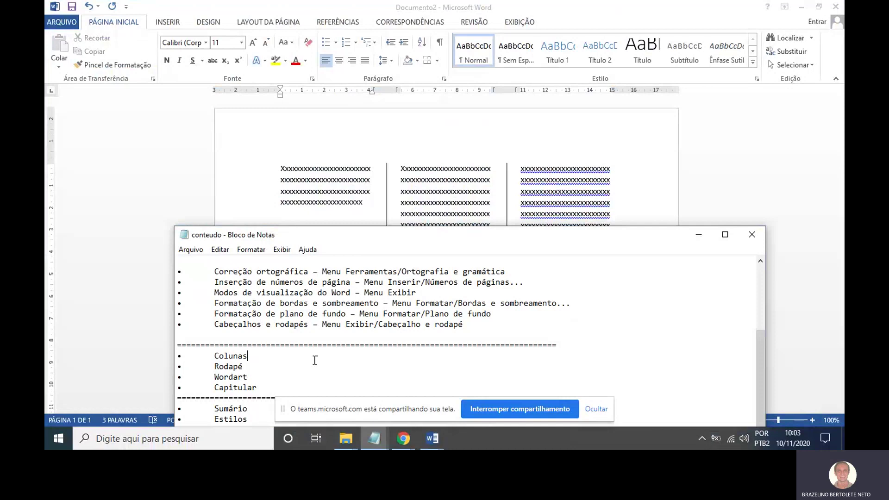
{"action": "left_click", "coordinate": [276, 376]}
{"action": "left_click", "coordinate": [697, 236]}
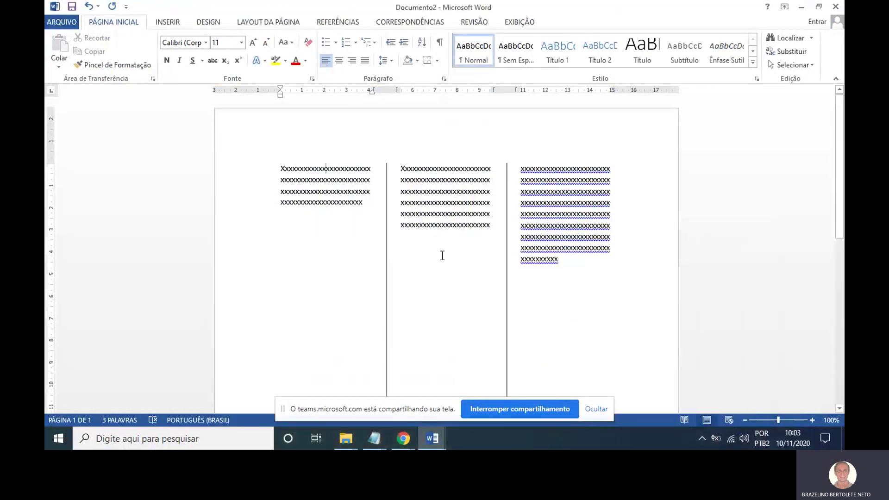
Add blank lines below column one's 'x' text and open the WordArt style gallery under Insert.
{"action": "key", "text": "Return"}
{"action": "key", "text": "Return"}
{"action": "key", "text": "Return"}
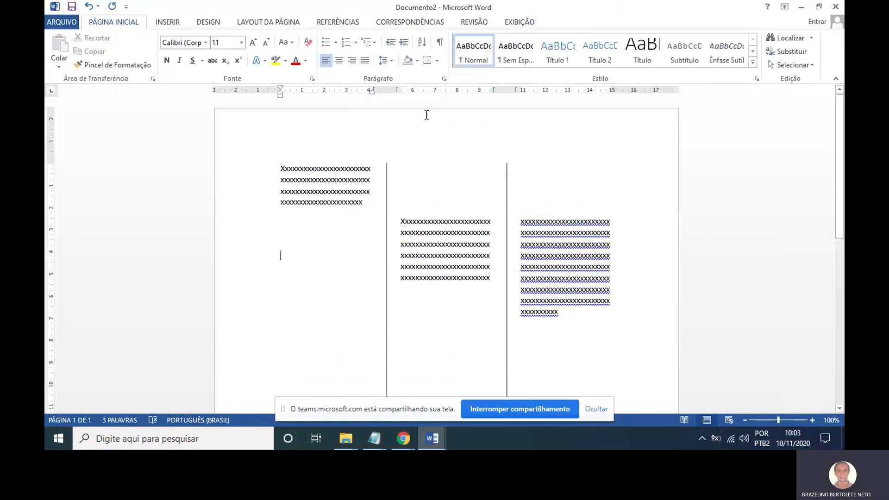
{"action": "left_click", "coordinate": [167, 22]}
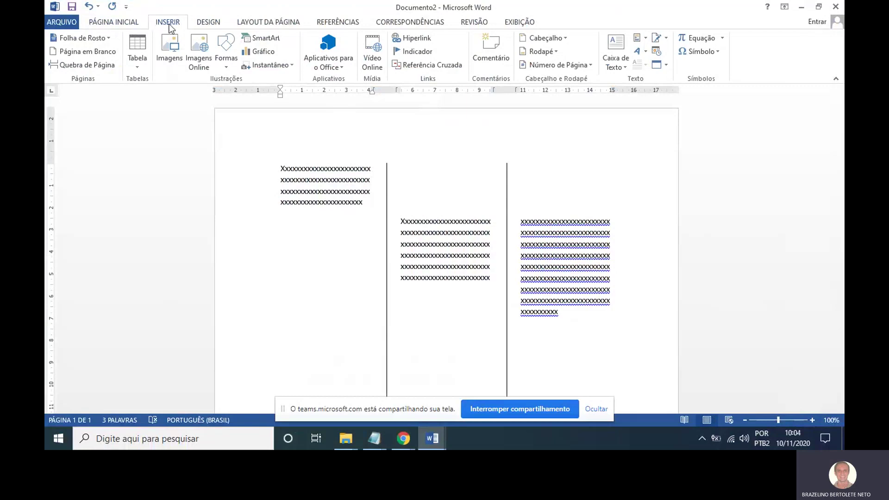
{"action": "mouse_move", "coordinate": [176, 10]}
{"action": "left_mouse_down"}
{"action": "mouse_move", "coordinate": [149, 17]}
{"action": "mouse_move", "coordinate": [187, 80]}
{"action": "mouse_move", "coordinate": [178, 21]}
{"action": "left_mouse_up"}
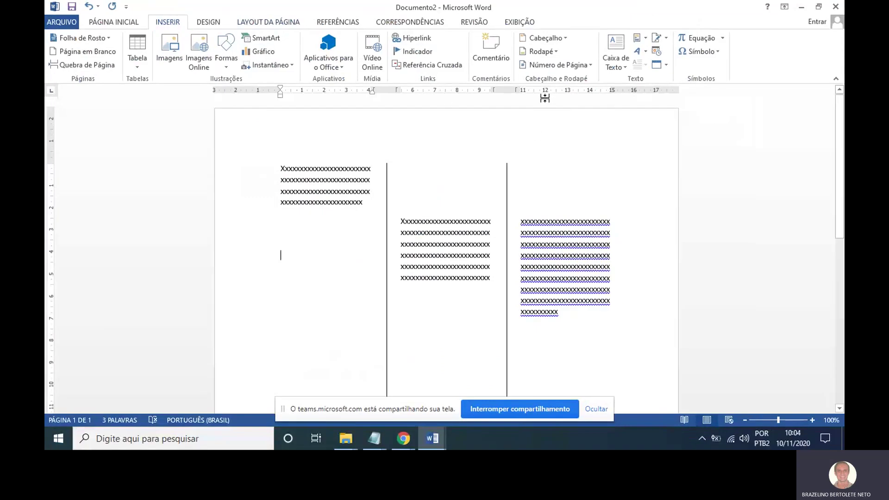
{"action": "left_click", "coordinate": [643, 54]}
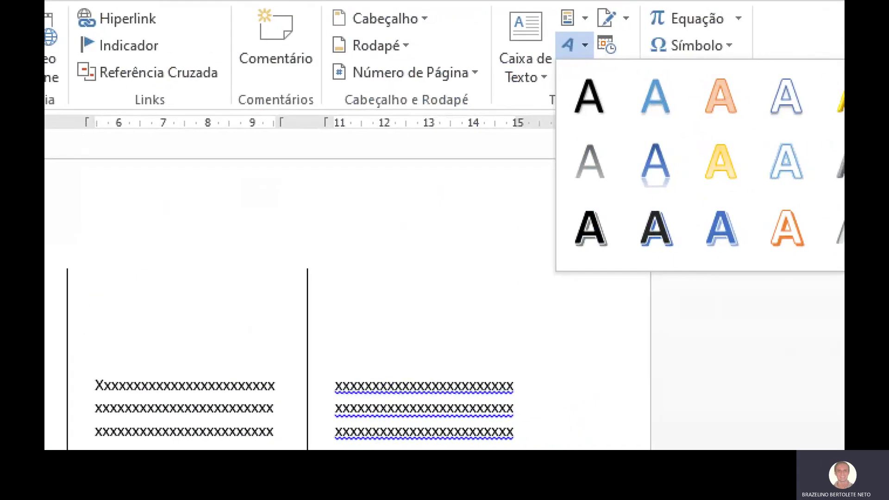
Insert a blue-style WordArt reading 'Brasa' in the first column below its 'x' text.
{"action": "left_click", "coordinate": [689, 57]}
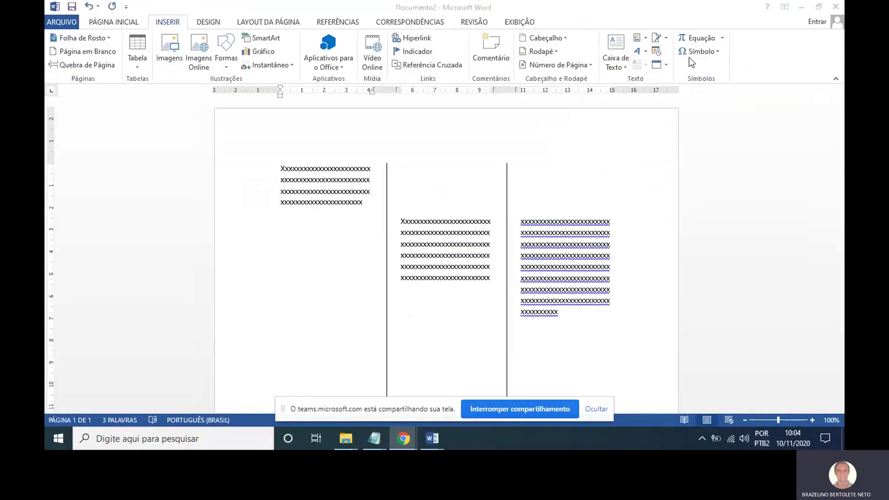
{"action": "left_click", "coordinate": [640, 51]}
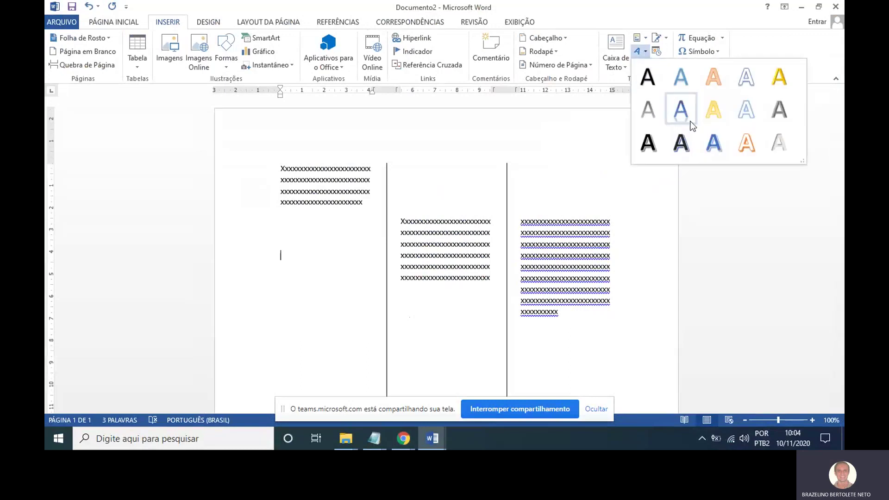
{"action": "left_click", "coordinate": [714, 141]}
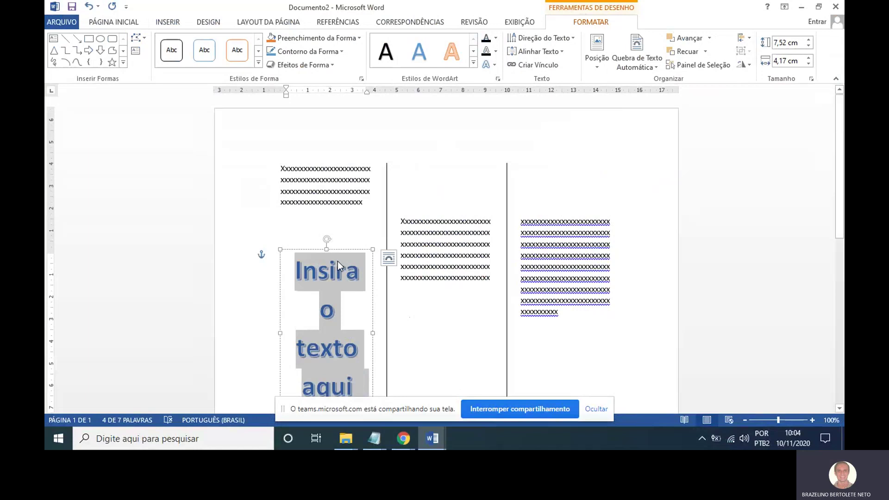
{"action": "scroll", "coordinate": [357, 321], "scroll_direction": "down", "scroll_amount": 3}
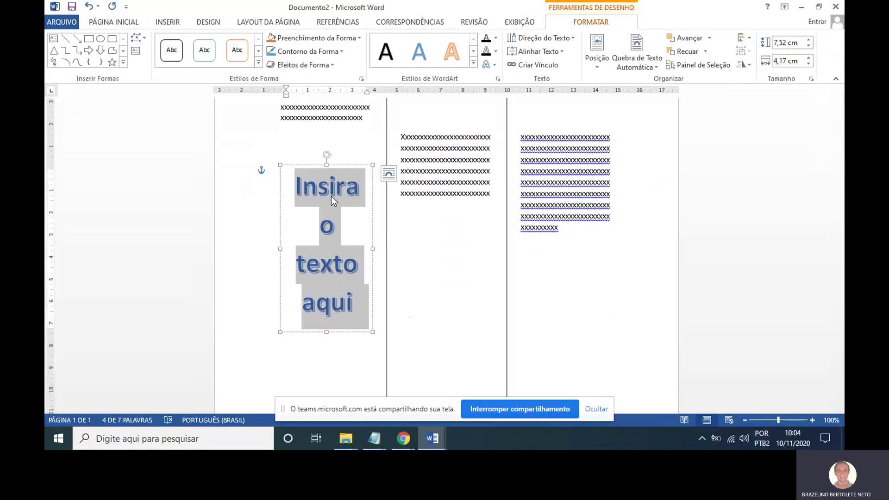
{"action": "type", "text": "Brasa"}
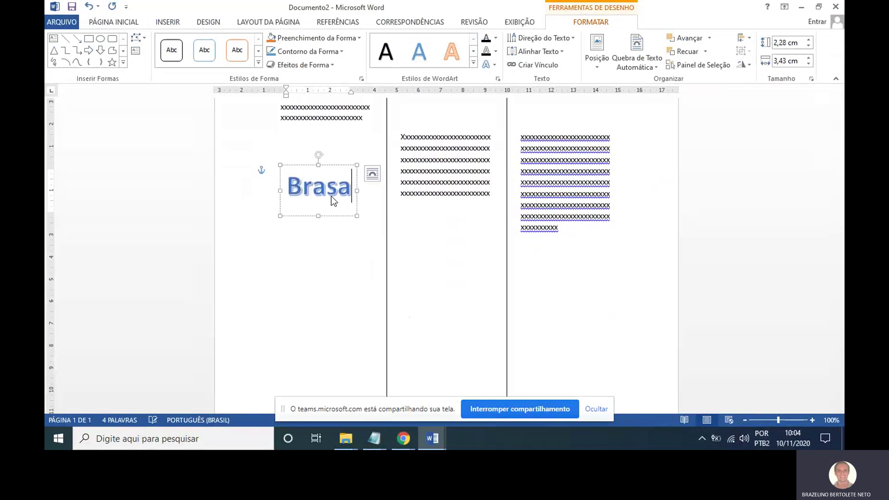
{"action": "left_click", "coordinate": [356, 237]}
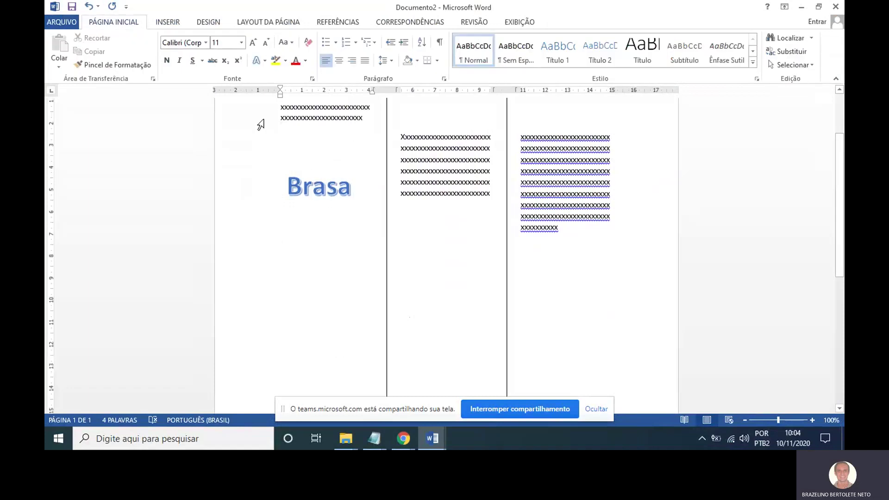
{"action": "left_click", "coordinate": [178, 21]}
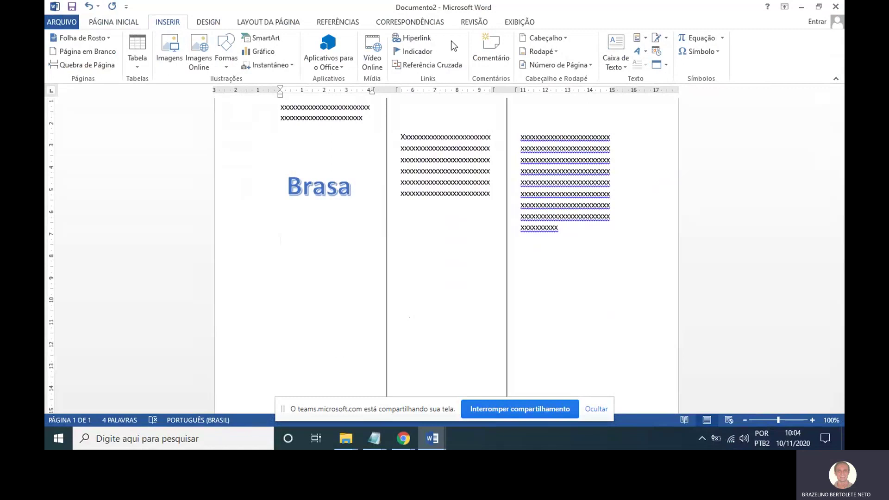
Insert a second 'Brasa' WordArt in the reflected blue style, then select the first Brasa.
{"action": "left_click", "coordinate": [645, 52]}
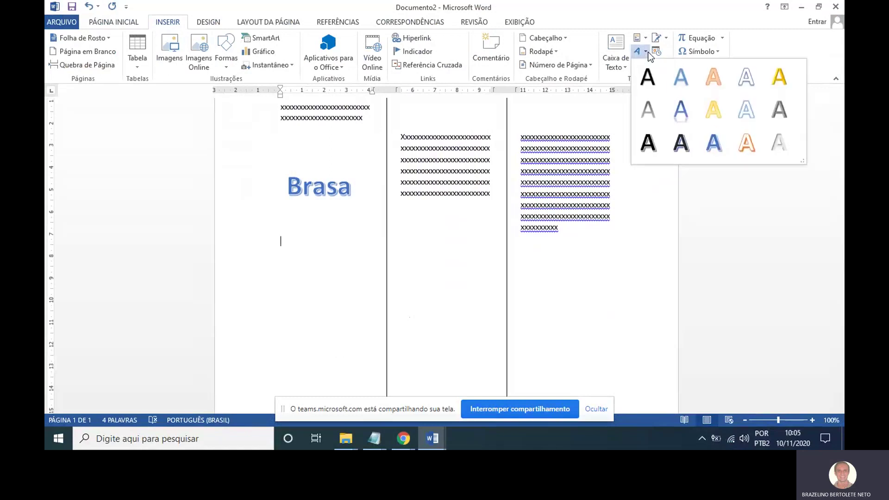
{"action": "left_click", "coordinate": [687, 114]}
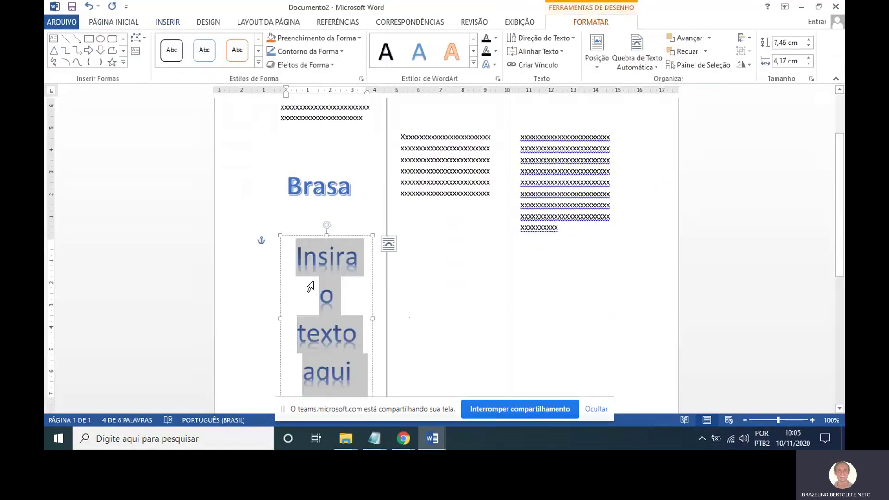
{"action": "type", "text": "Brasa"}
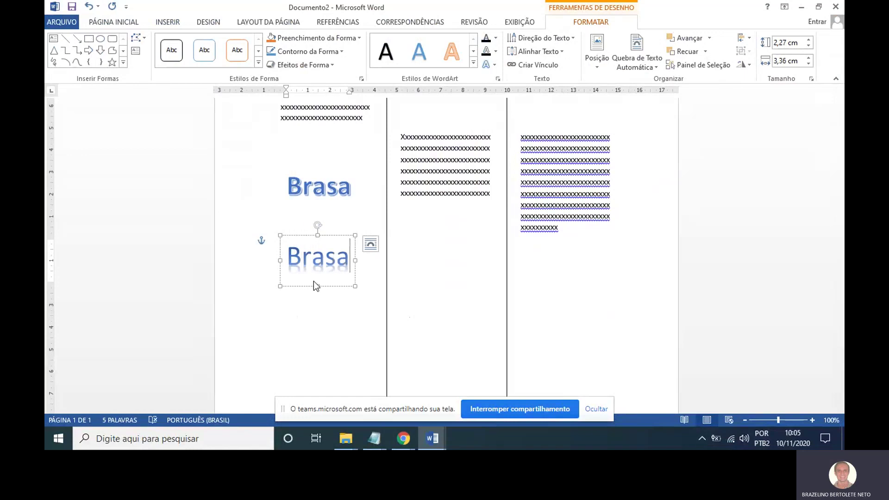
{"action": "left_click", "coordinate": [321, 360]}
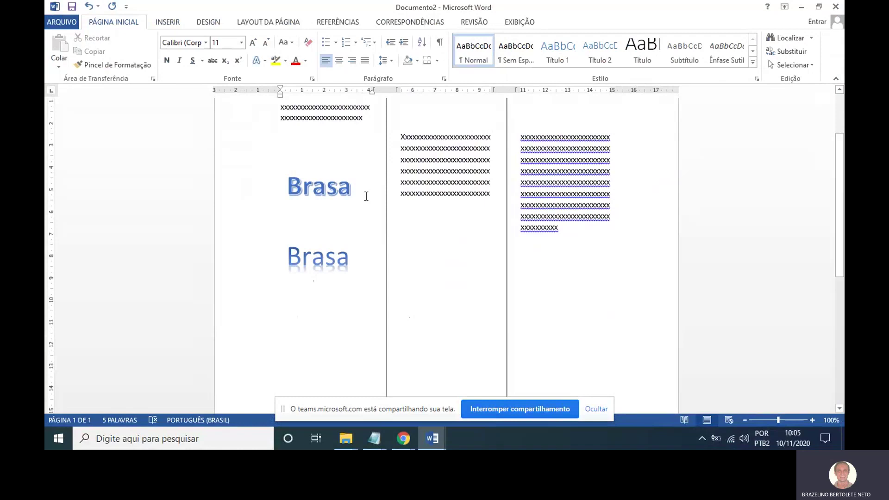
{"action": "left_click_drag", "start_coordinate": [288, 186], "coordinate": [354, 186]}
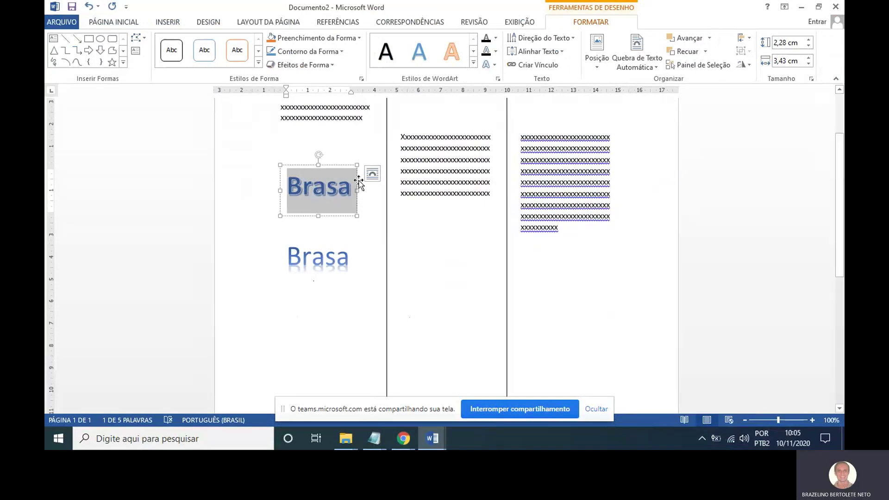
Give the upper Brasa WordArt a grey fill, a dark orange outline and an inner shadow.
{"action": "left_click", "coordinate": [497, 37]}
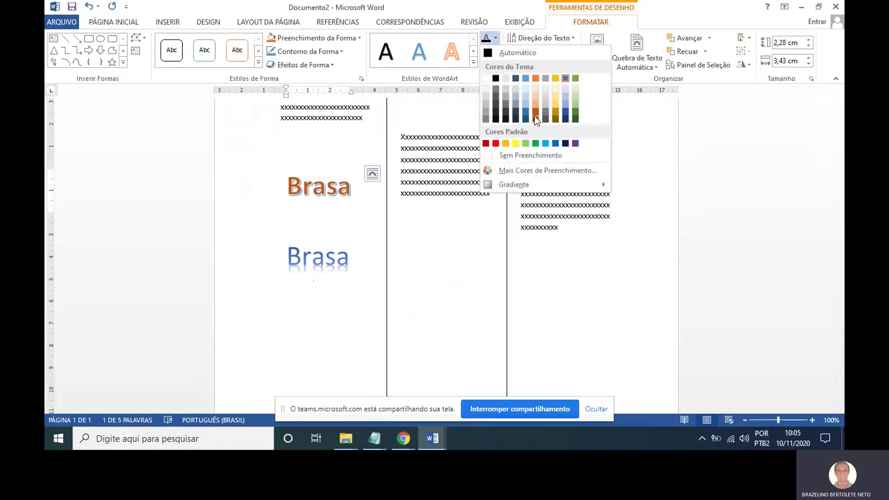
{"action": "left_click", "coordinate": [549, 113]}
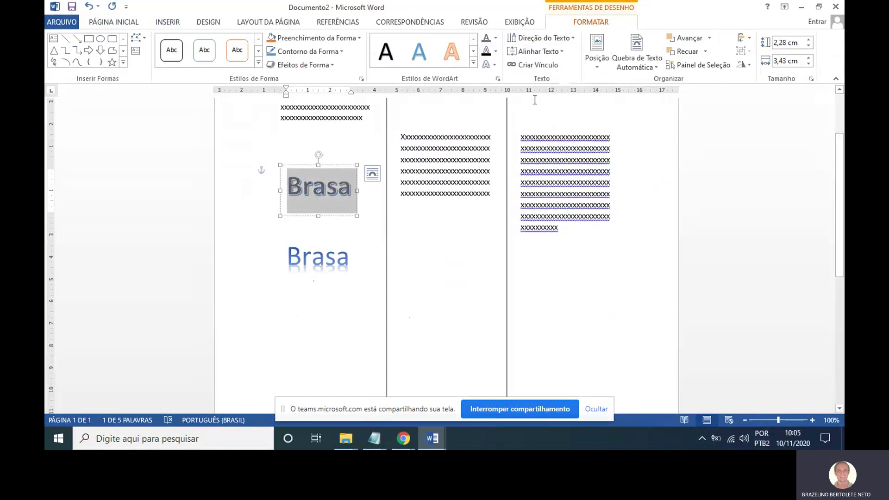
{"action": "left_click", "coordinate": [496, 52]}
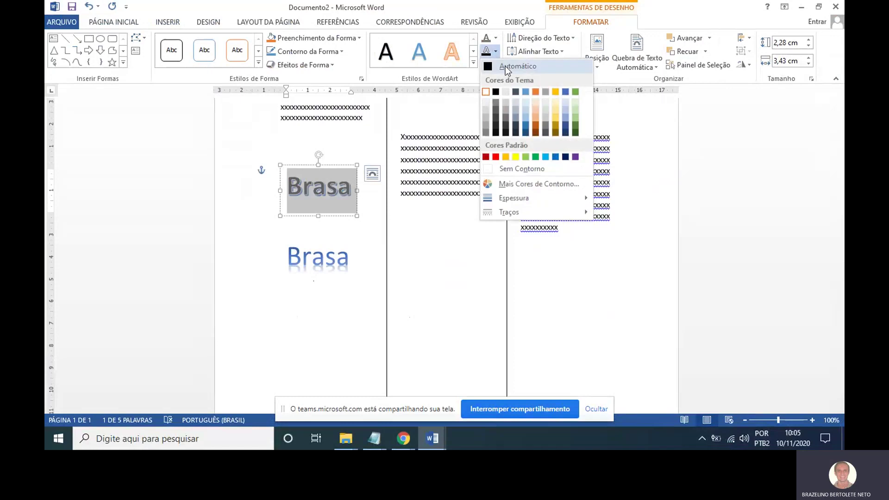
{"action": "left_click", "coordinate": [536, 126]}
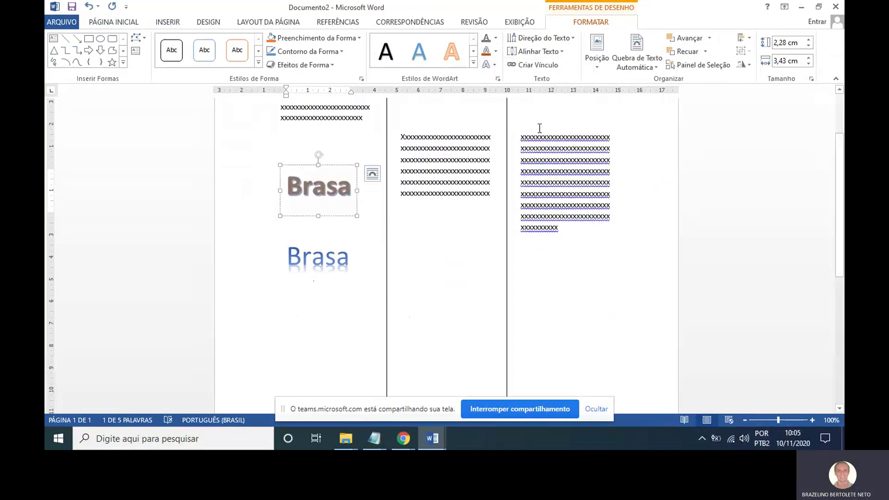
{"action": "left_click", "coordinate": [496, 65]}
{"action": "mouse_move", "coordinate": [513, 84]}
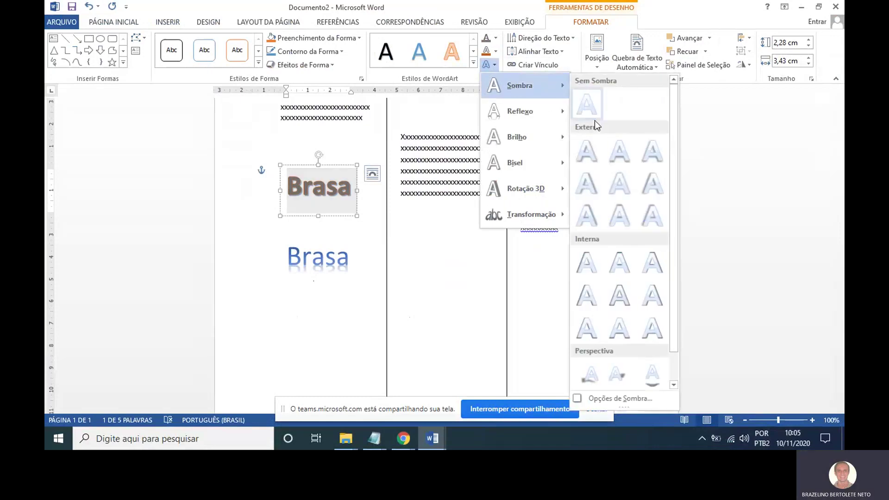
{"action": "left_click", "coordinate": [610, 271]}
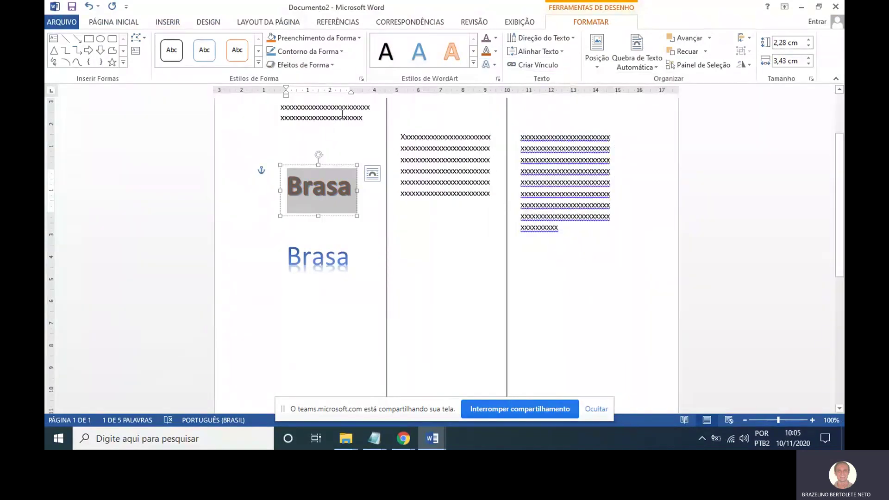
{"action": "left_click", "coordinate": [289, 258]}
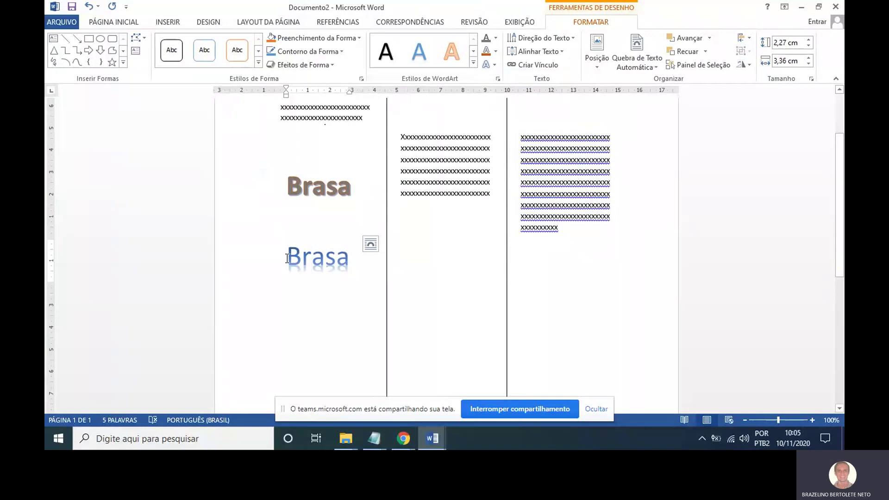
Insert a page break after the third column's text to start page 2.
{"action": "left_click_drag", "start_coordinate": [287, 258], "coordinate": [355, 260]}
{"action": "scroll", "coordinate": [333, 296], "scroll_direction": "down", "scroll_amount": 5}
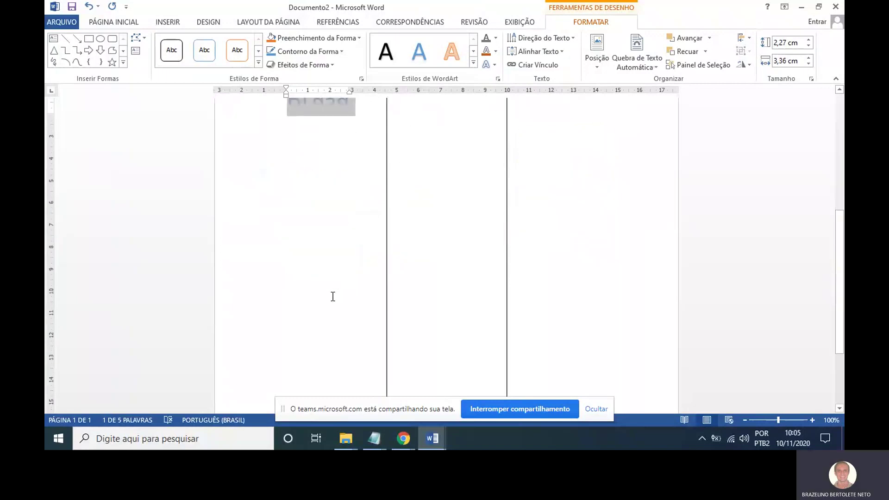
{"action": "scroll", "coordinate": [333, 296], "scroll_direction": "down", "scroll_amount": 1}
{"action": "scroll", "coordinate": [334, 297], "scroll_direction": "up", "scroll_amount": 5}
{"action": "left_click", "coordinate": [360, 252]}
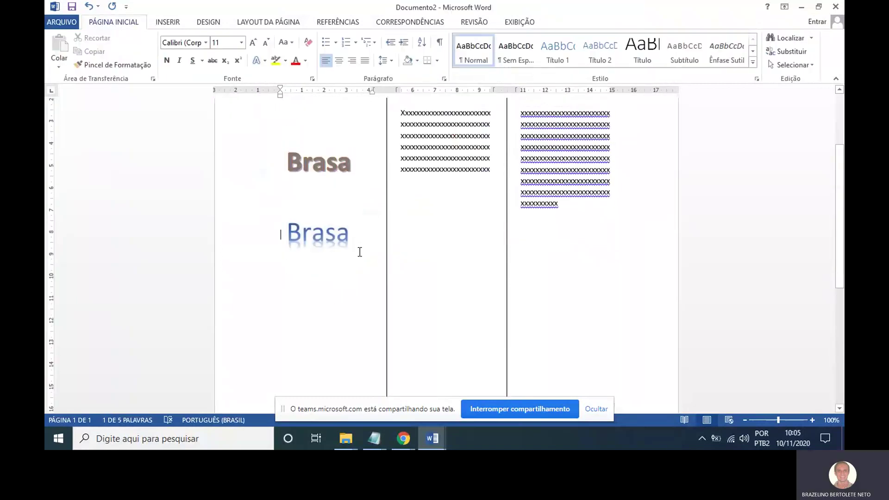
{"action": "left_click", "coordinate": [583, 209]}
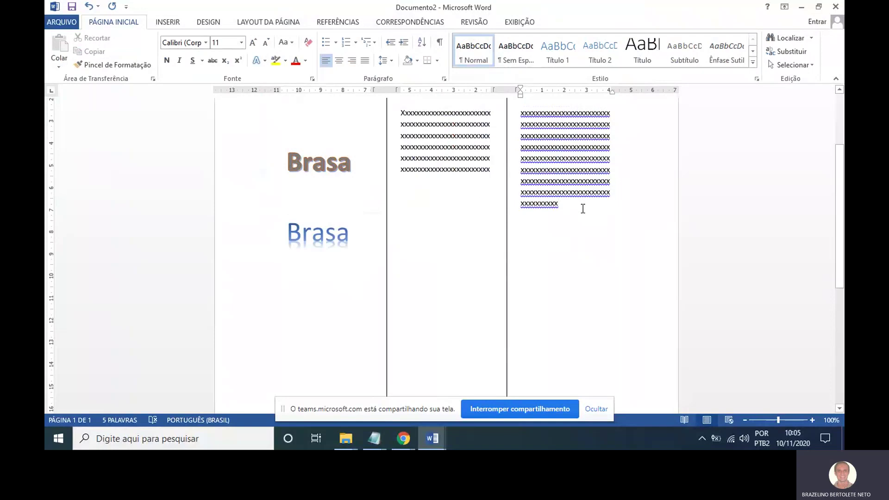
{"action": "key", "text": "ctrl+Return"}
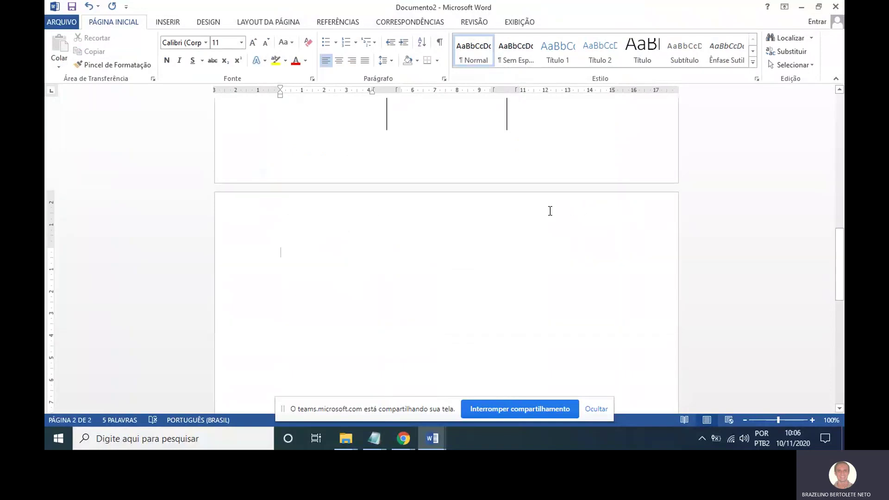
Add a dark shadowed WordArt reading 'Trabalho', 'de', 'Geografia' on three lines and widen it.
{"action": "scroll", "coordinate": [550, 211], "scroll_direction": "down", "scroll_amount": 2}
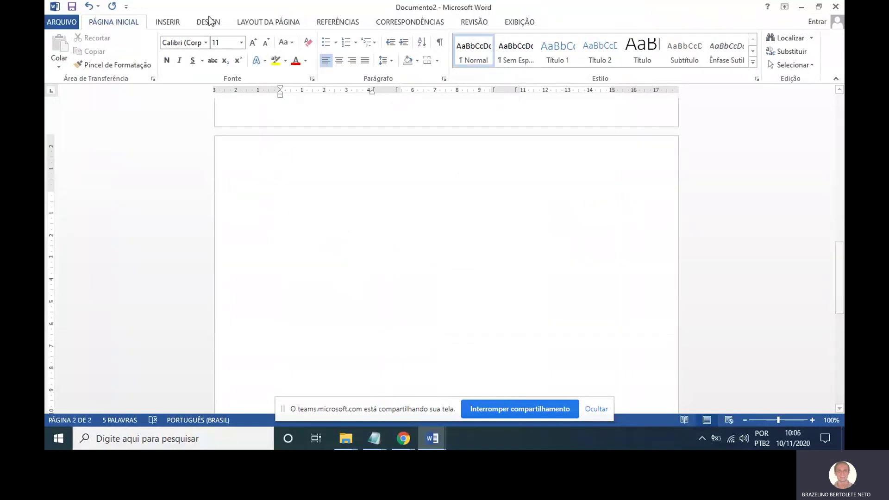
{"action": "left_click", "coordinate": [164, 23]}
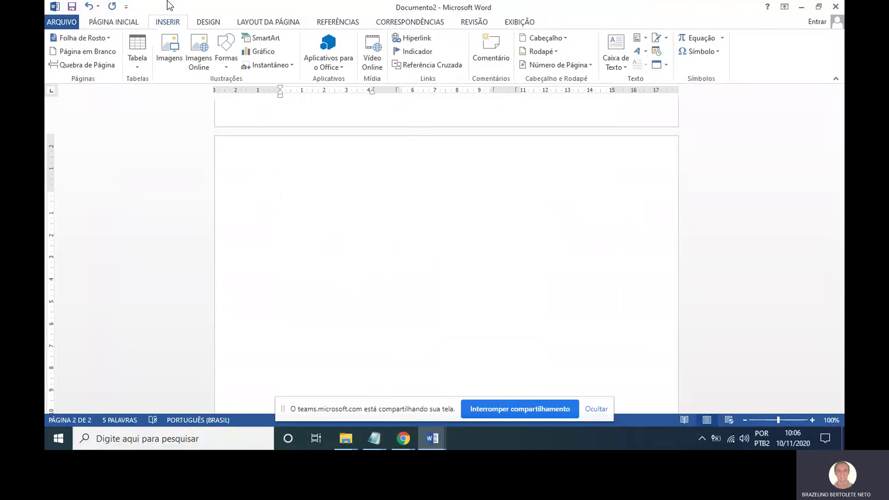
{"action": "left_click", "coordinate": [643, 52]}
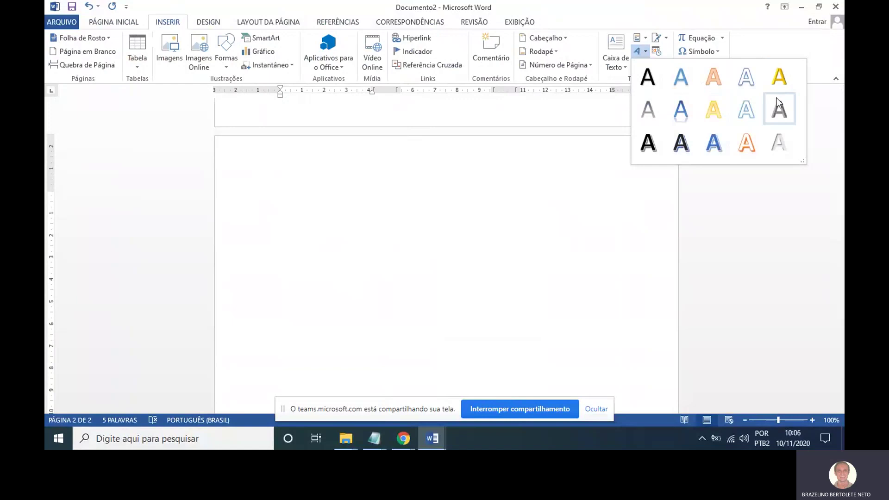
{"action": "left_click", "coordinate": [686, 146]}
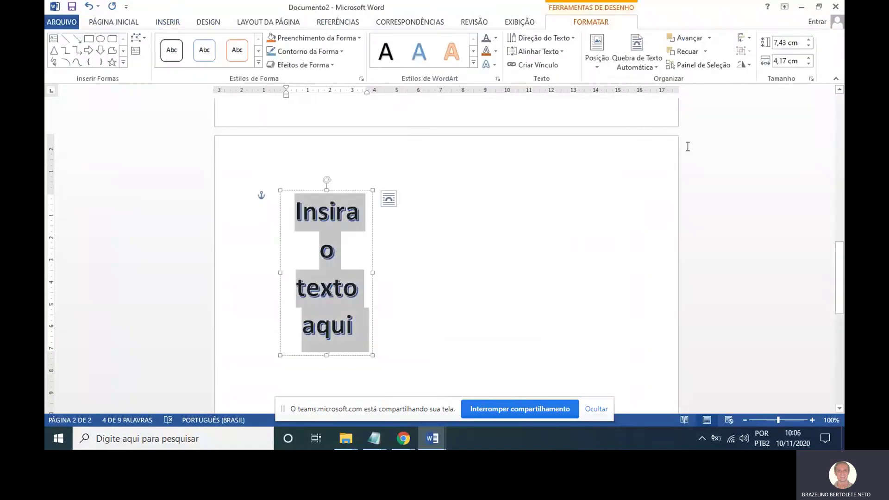
{"action": "type", "text": "Trabalho"}
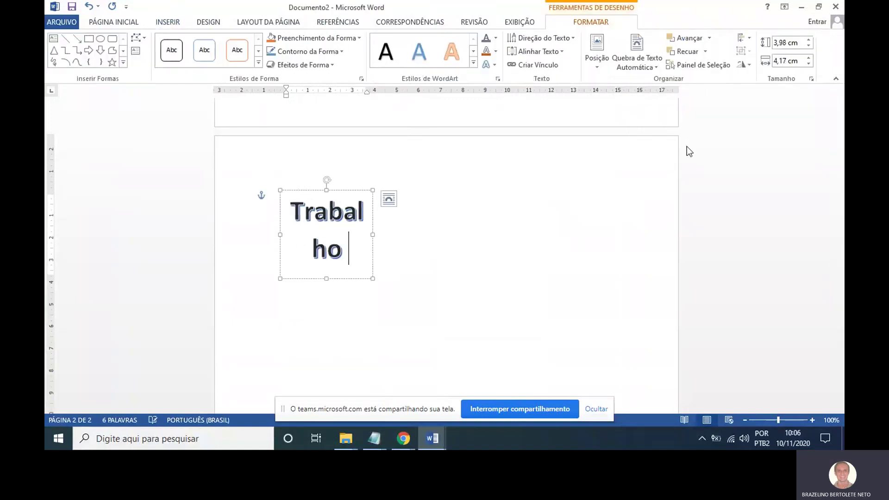
{"action": "key", "text": "Return"}
{"action": "type", "text": "de"}
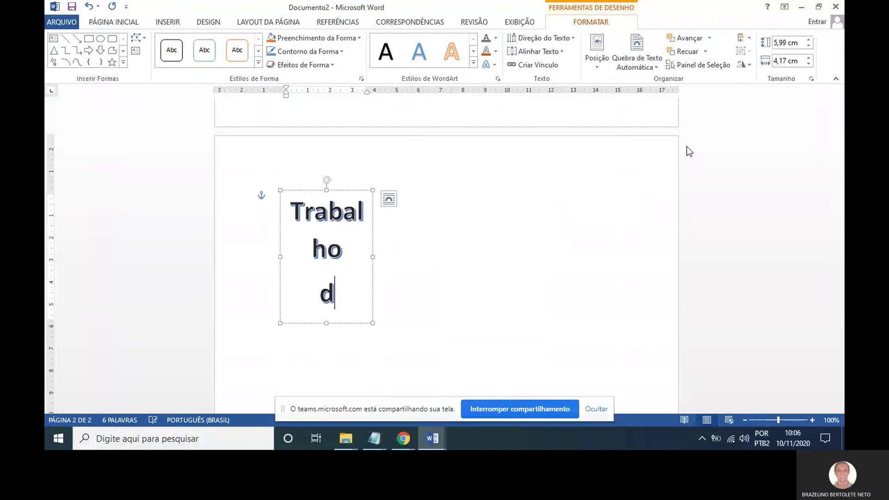
{"action": "key", "text": "Return"}
{"action": "type", "text": "Geografi"}
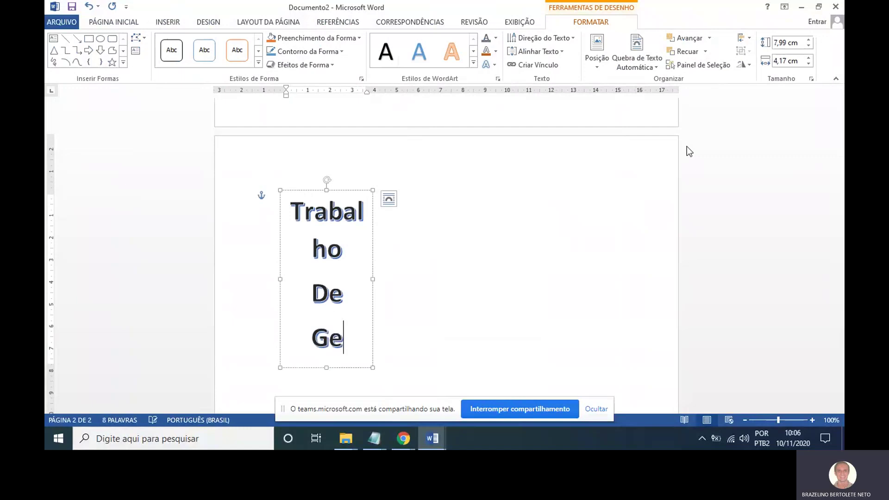
{"action": "type", "text": "a"}
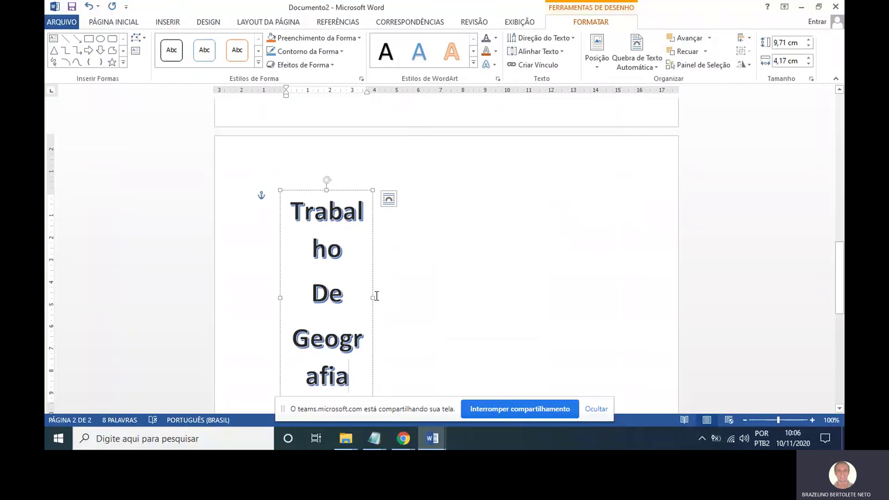
{"action": "left_click_drag", "start_coordinate": [373, 298], "coordinate": [620, 305]}
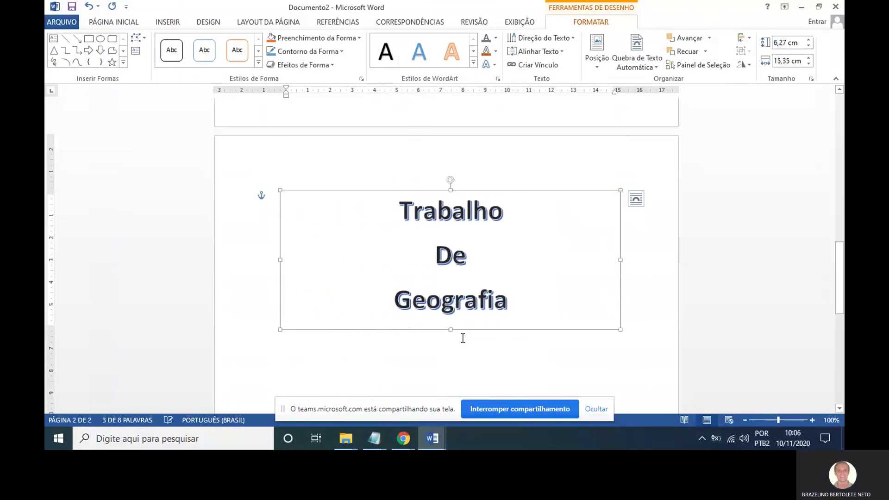
Make the title WordArt box taller and set its text to 72 pt.
{"action": "left_click_drag", "start_coordinate": [451, 330], "coordinate": [450, 423]}
{"action": "scroll", "coordinate": [452, 219], "scroll_direction": "down", "scroll_amount": 1}
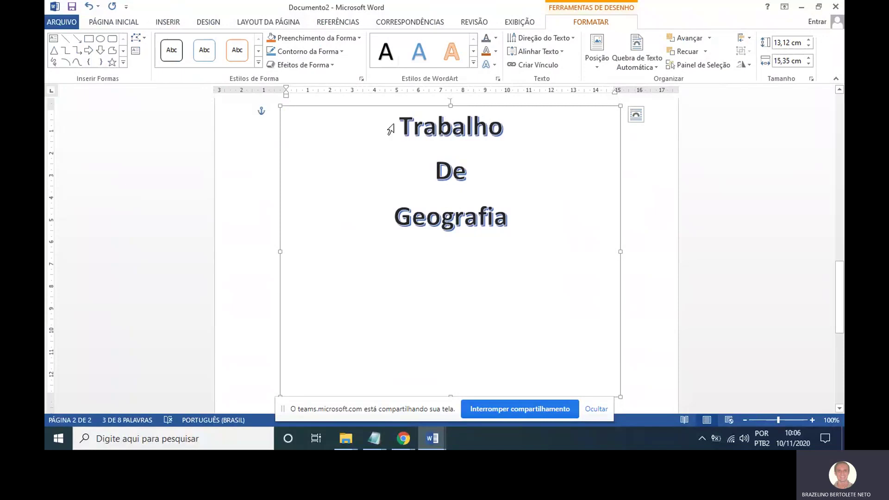
{"action": "double_click", "coordinate": [398, 123]}
{"action": "left_click_drag", "start_coordinate": [399, 124], "coordinate": [526, 232]}
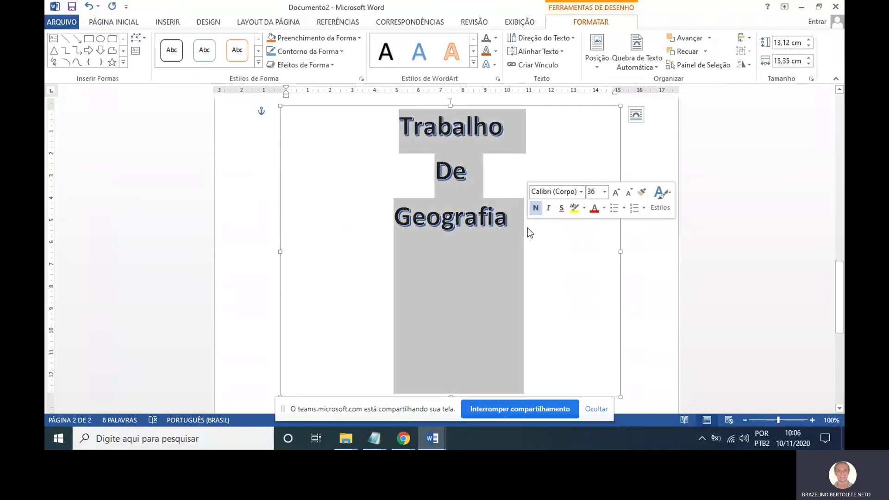
{"action": "left_click", "coordinate": [113, 22]}
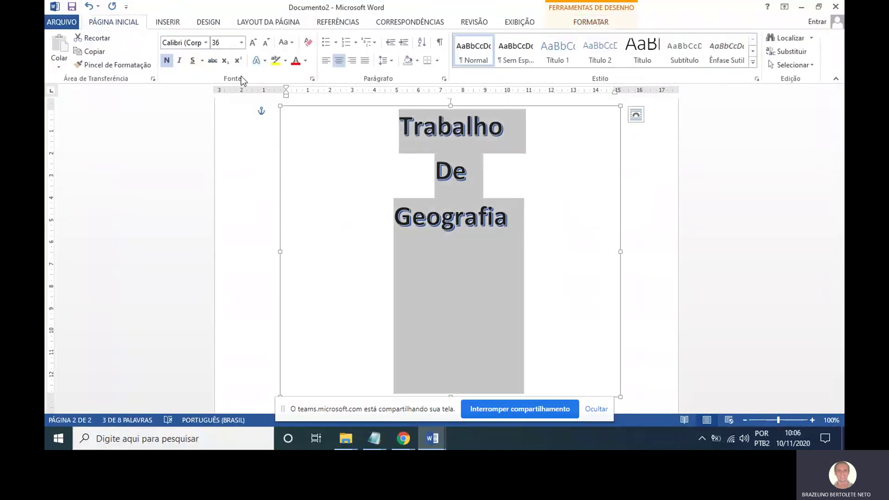
{"action": "left_click", "coordinate": [241, 43]}
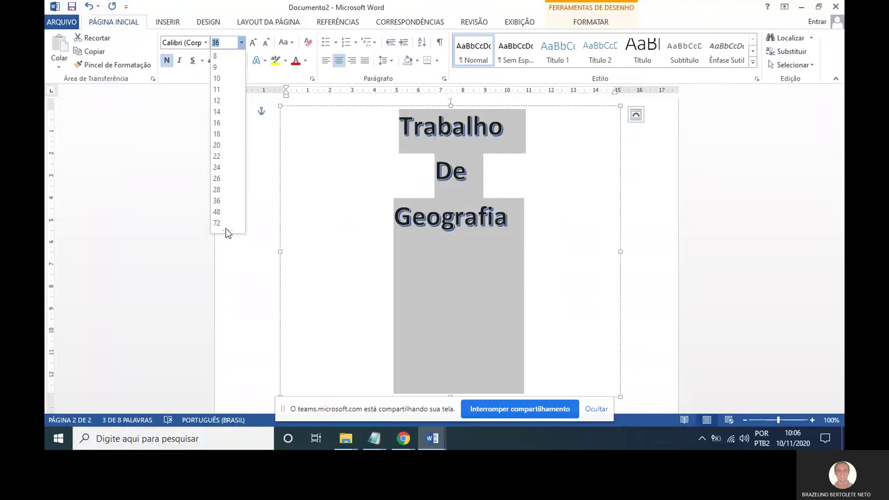
{"action": "left_click", "coordinate": [220, 223]}
Enlarge 'De Geografia' to 92 pt.
{"action": "scroll", "coordinate": [556, 262], "scroll_direction": "up", "scroll_amount": 2}
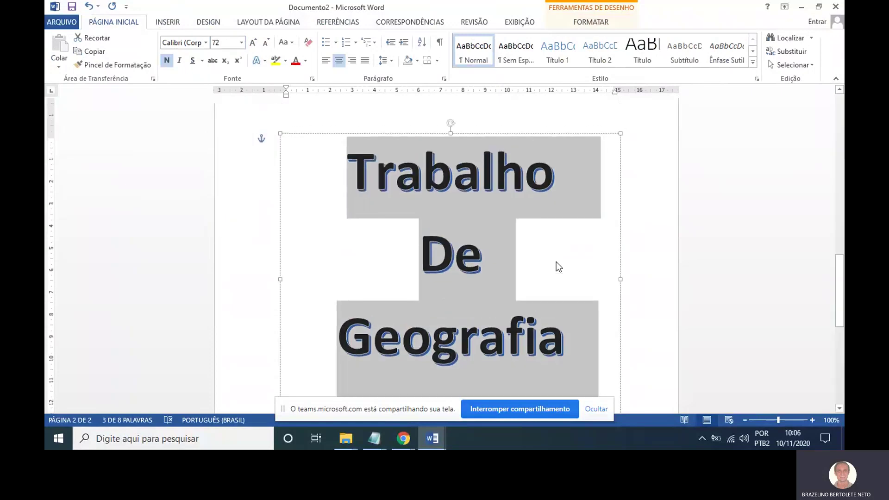
{"action": "scroll", "coordinate": [616, 229], "scroll_direction": "down", "scroll_amount": 5}
{"action": "scroll", "coordinate": [621, 266], "scroll_direction": "down", "scroll_amount": 1}
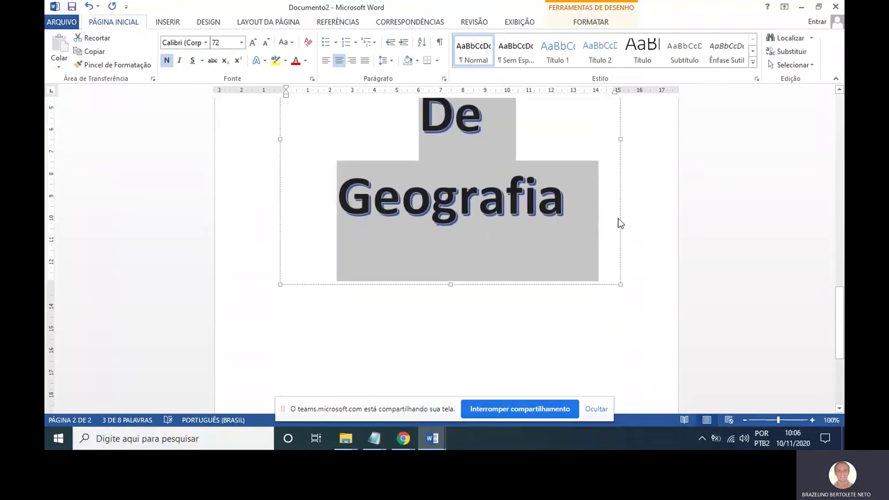
{"action": "left_click", "coordinate": [241, 42]}
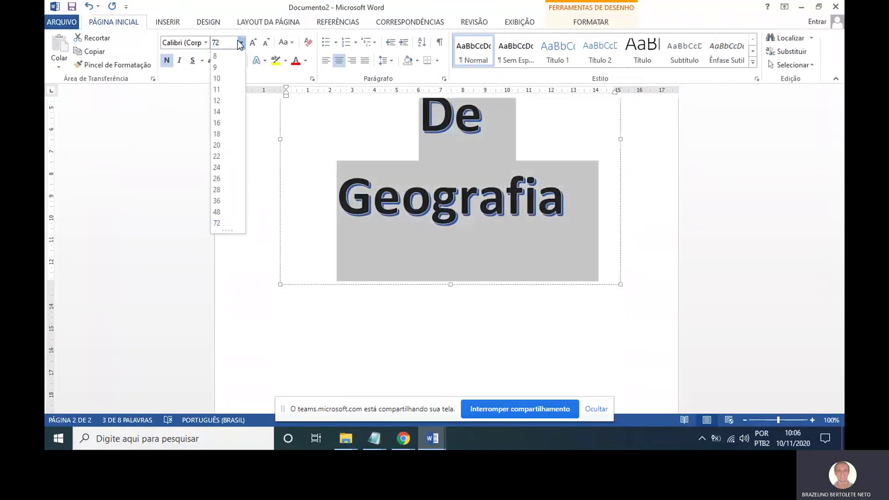
{"action": "type", "text": "92"}
{"action": "key", "text": "Return"}
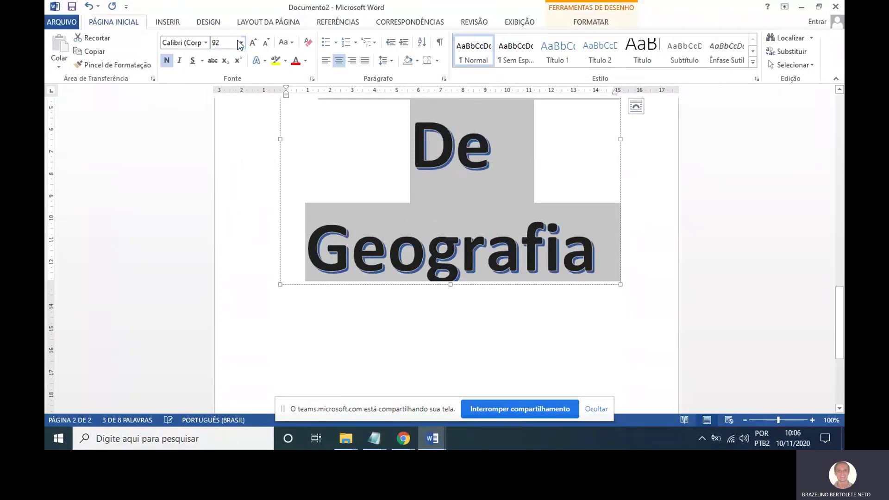
Add a blank line below the 'Trabalho De Geografia' WordArt.
{"action": "left_click", "coordinate": [656, 206]}
{"action": "scroll", "coordinate": [656, 199], "scroll_direction": "up", "scroll_amount": 5}
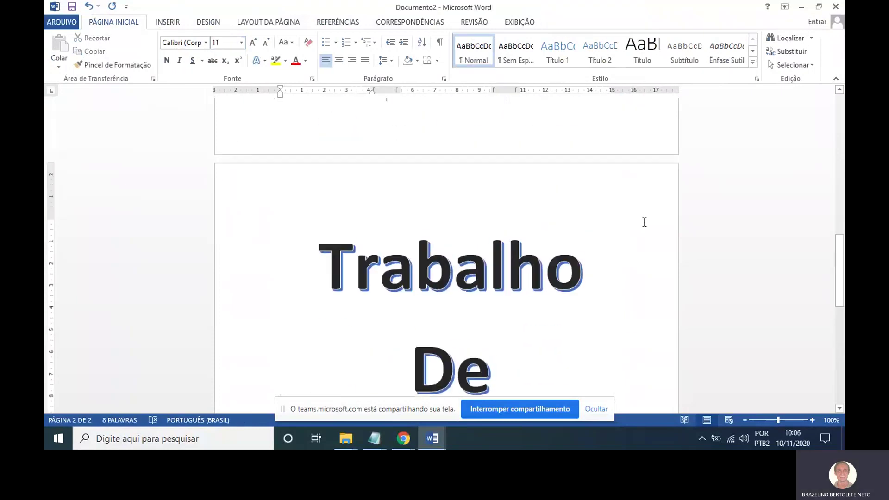
{"action": "scroll", "coordinate": [644, 223], "scroll_direction": "down", "scroll_amount": 8}
{"action": "scroll", "coordinate": [644, 222], "scroll_direction": "up", "scroll_amount": 1}
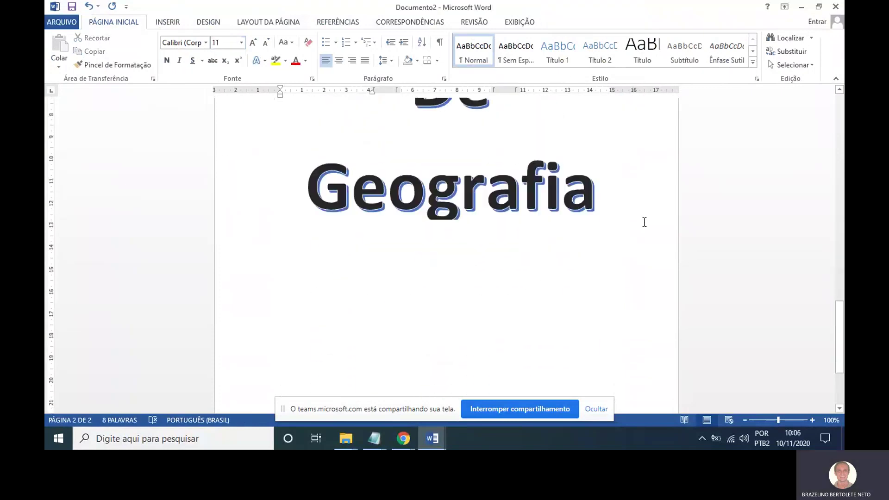
{"action": "left_click", "coordinate": [597, 218]}
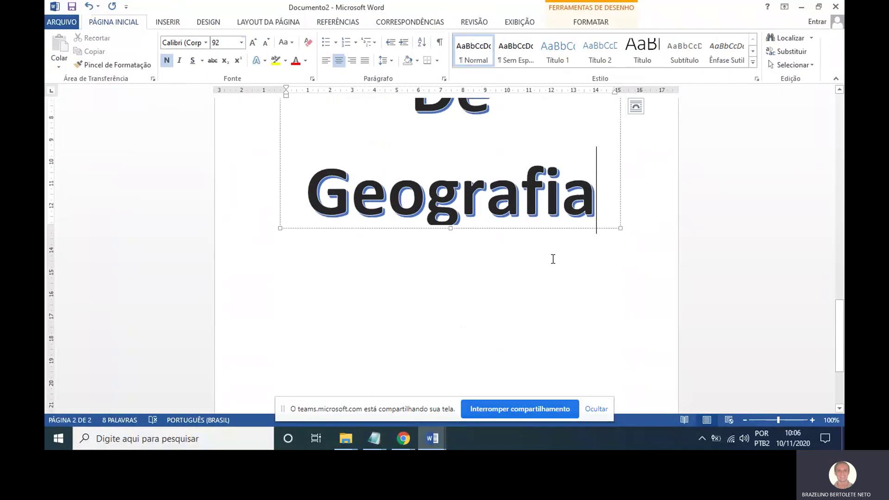
{"action": "left_click", "coordinate": [547, 265]}
{"action": "key", "text": "Return"}
{"action": "key", "text": "Return"}
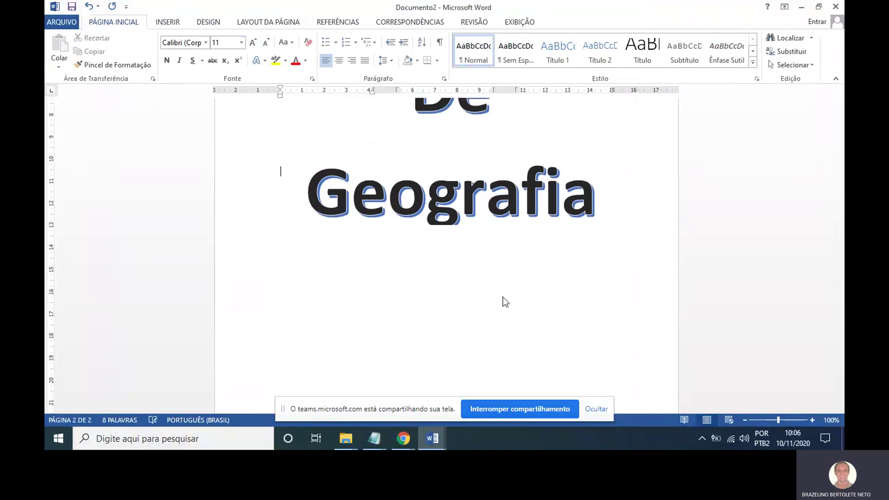
{"action": "scroll", "coordinate": [505, 294], "scroll_direction": "up", "scroll_amount": 10}
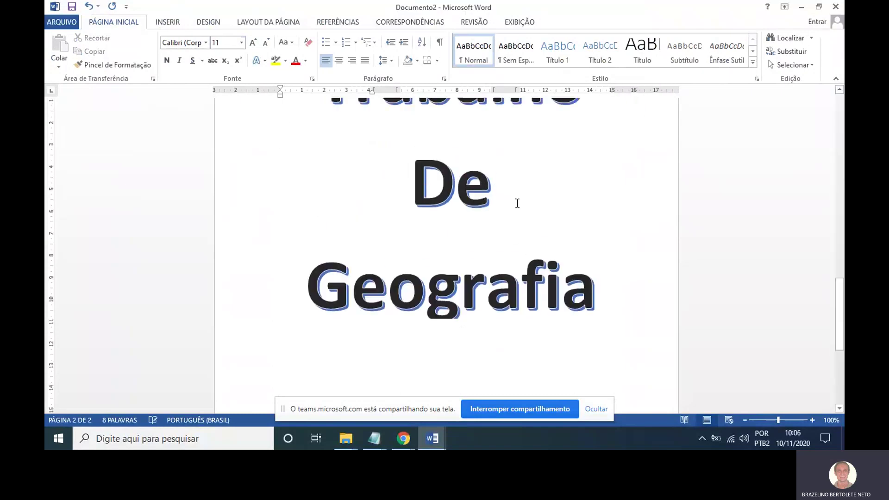
{"action": "scroll", "coordinate": [509, 198], "scroll_direction": "down", "scroll_amount": 6}
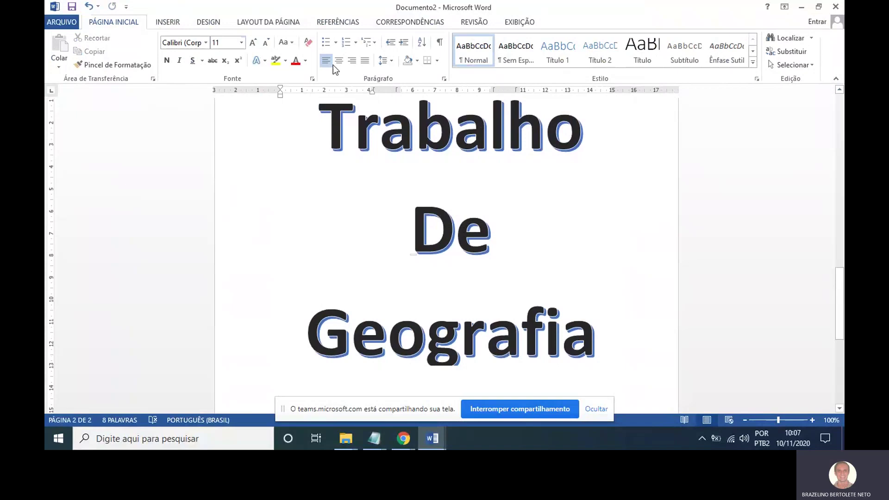
Browse the Partes Rápidas and Linha de Assinatura menus, then return to page 1.
{"action": "left_click", "coordinate": [181, 23]}
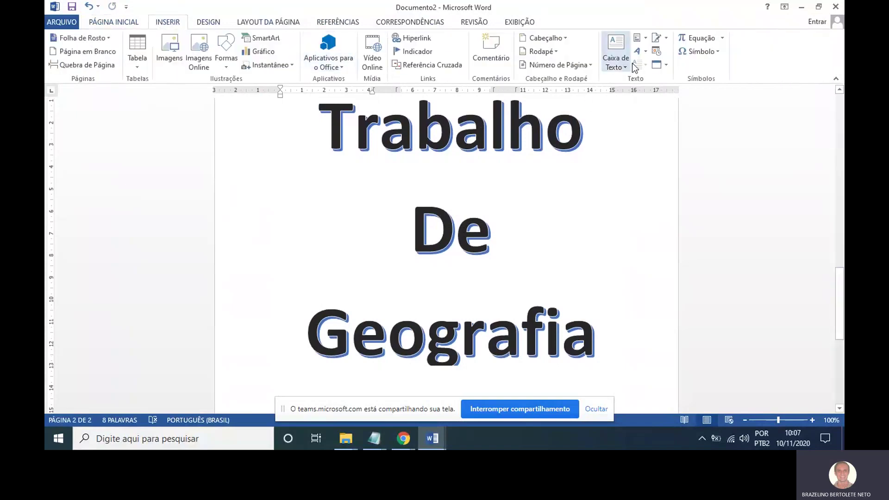
{"action": "left_click", "coordinate": [642, 38]}
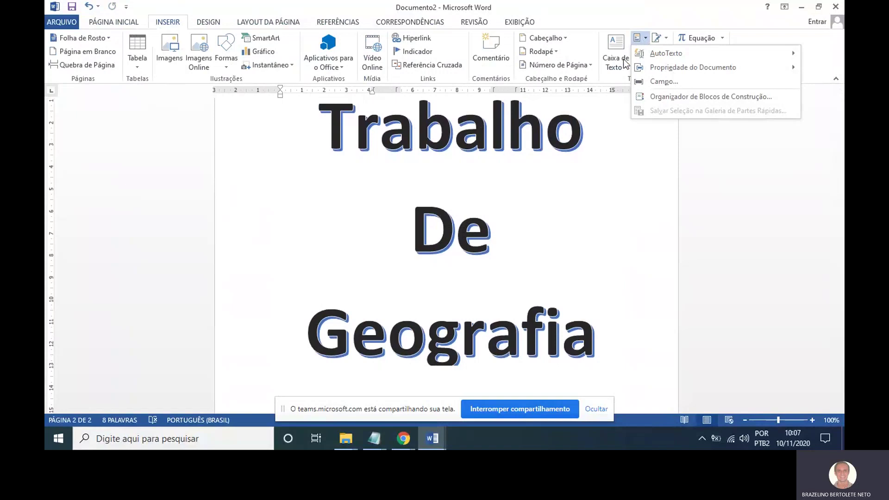
{"action": "left_click", "coordinate": [619, 179]}
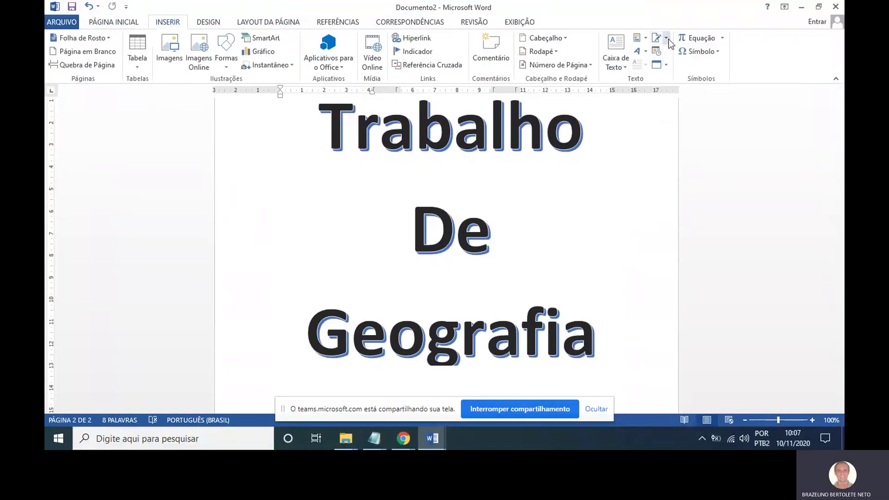
{"action": "left_click", "coordinate": [668, 39]}
{"action": "left_click", "coordinate": [621, 174]}
{"action": "scroll", "coordinate": [480, 142], "scroll_direction": "up", "scroll_amount": 12}
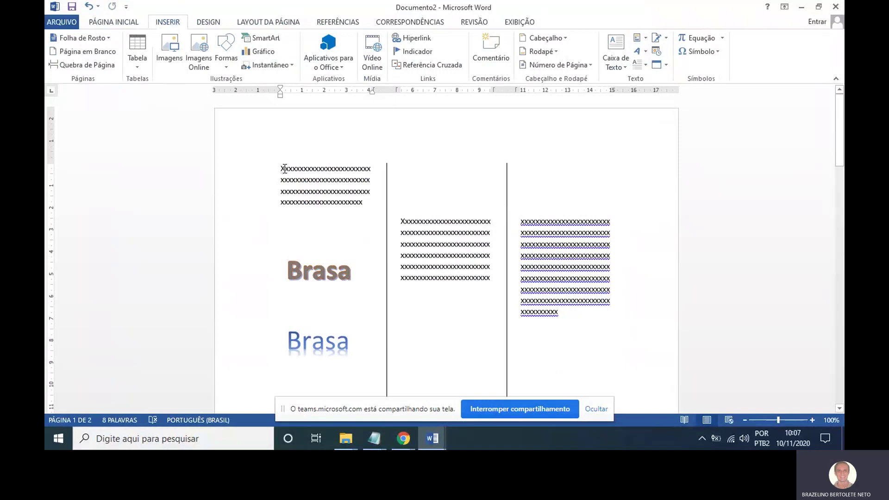
Select the first column's paragraph and make its X a drop cap placed in the margin.
{"action": "left_click_drag", "start_coordinate": [285, 169], "coordinate": [369, 204]}
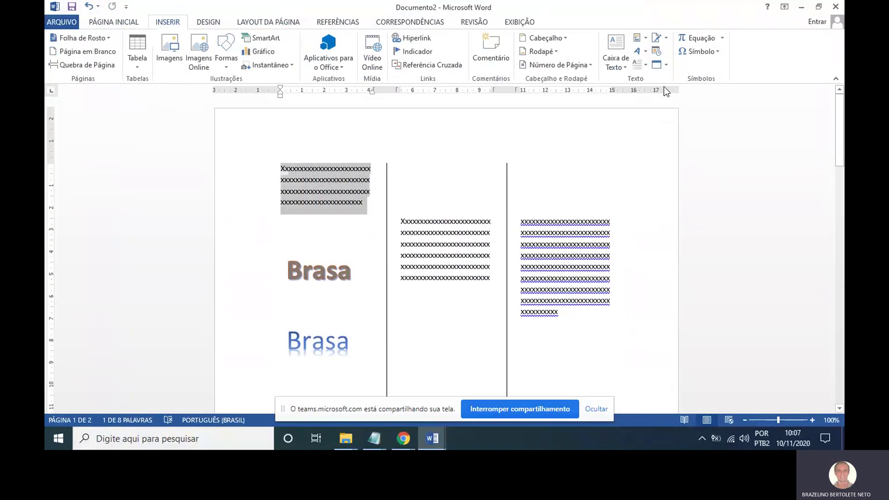
{"action": "left_click", "coordinate": [665, 65]}
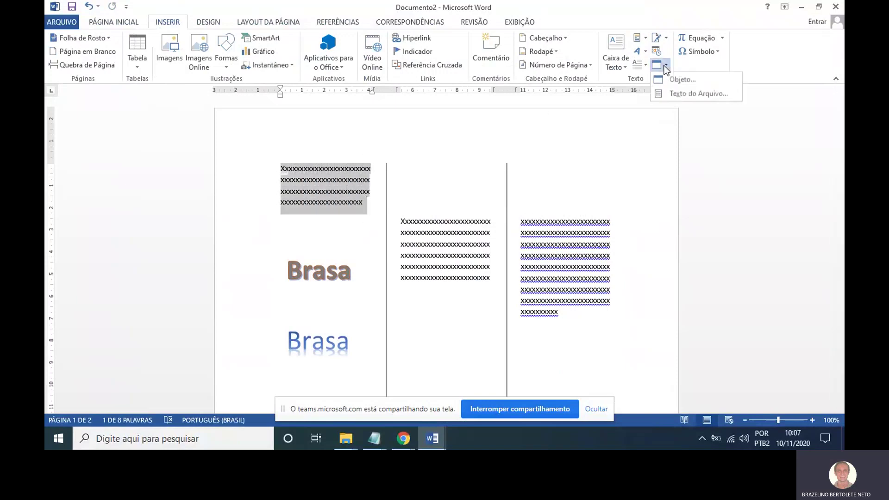
{"action": "left_click", "coordinate": [703, 70]}
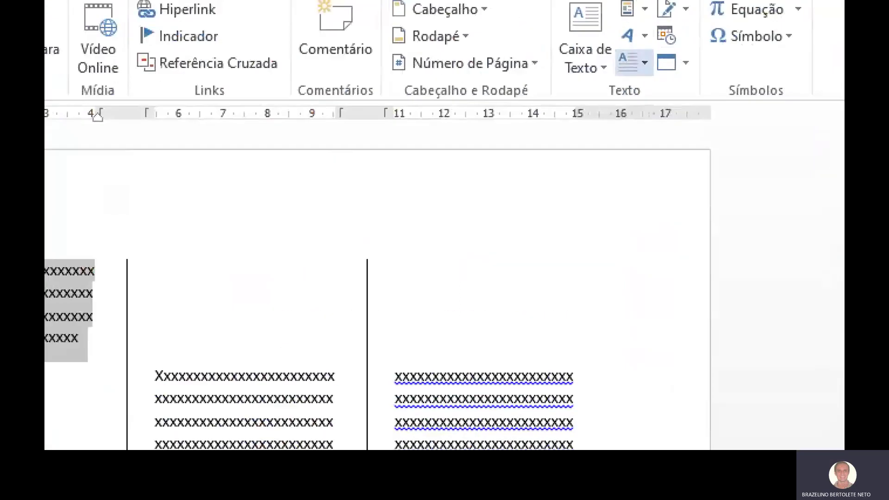
{"action": "mouse_move", "coordinate": [641, 45]}
{"action": "left_mouse_down"}
{"action": "mouse_move", "coordinate": [636, 84]}
{"action": "mouse_move", "coordinate": [647, 39]}
{"action": "mouse_move", "coordinate": [638, 19]}
{"action": "mouse_move", "coordinate": [619, 29]}
{"action": "mouse_move", "coordinate": [644, 19]}
{"action": "left_mouse_up"}
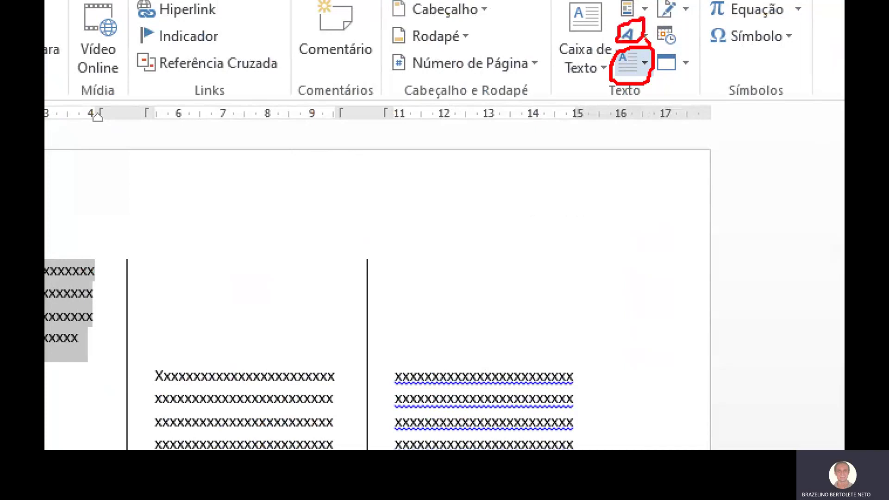
{"action": "key", "text": "Escape"}
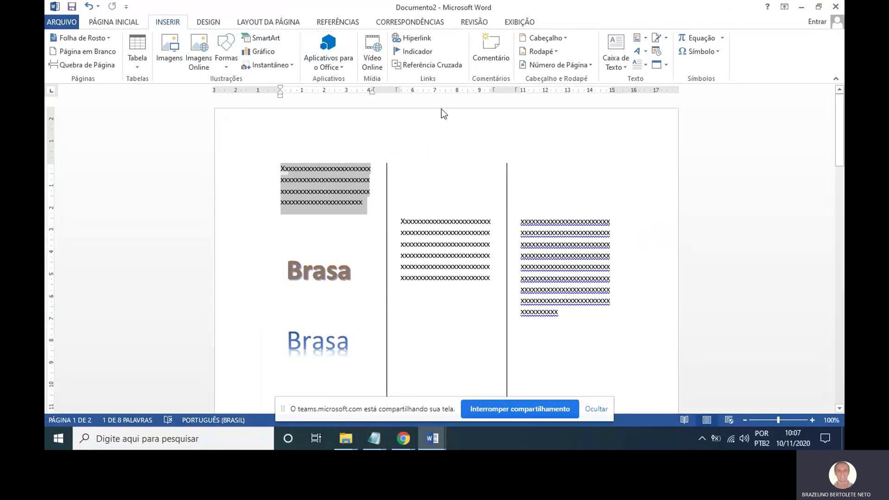
{"action": "left_click", "coordinate": [646, 65]}
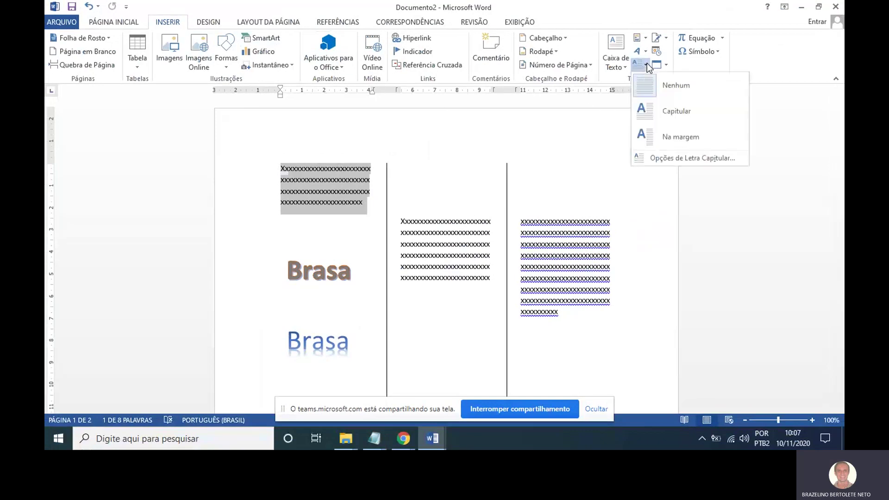
{"action": "left_click", "coordinate": [651, 106]}
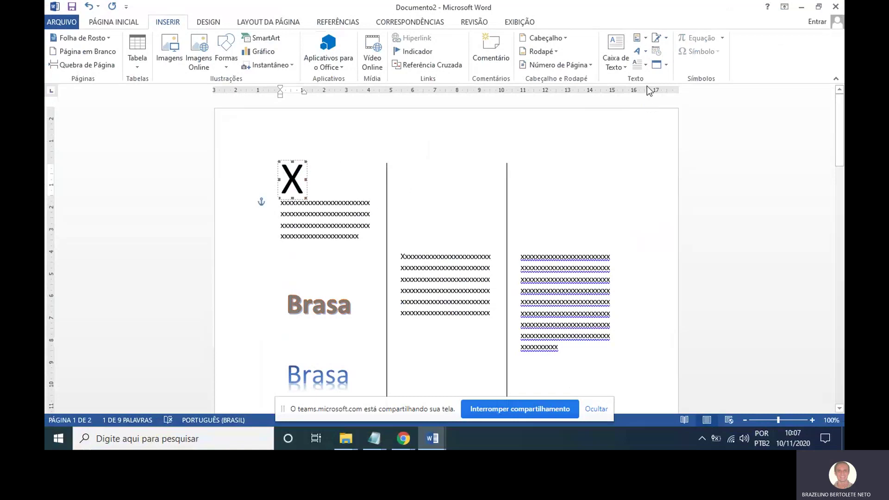
{"action": "left_click", "coordinate": [648, 65]}
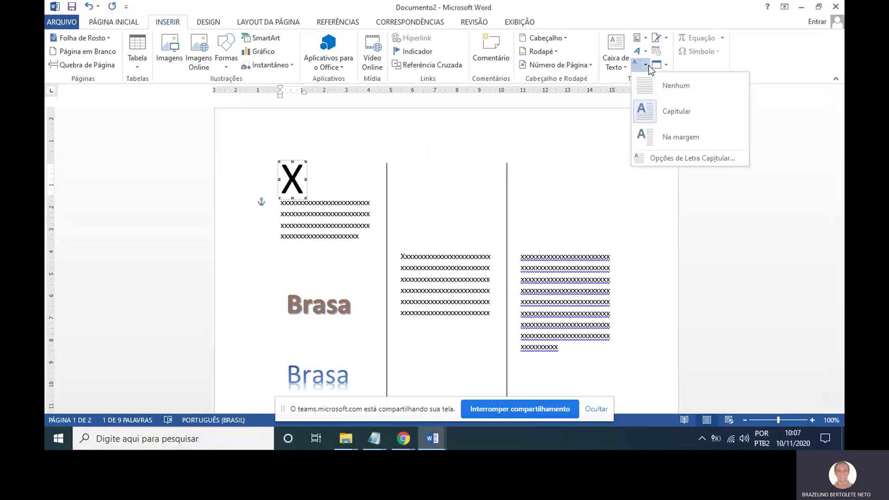
{"action": "left_click", "coordinate": [665, 137]}
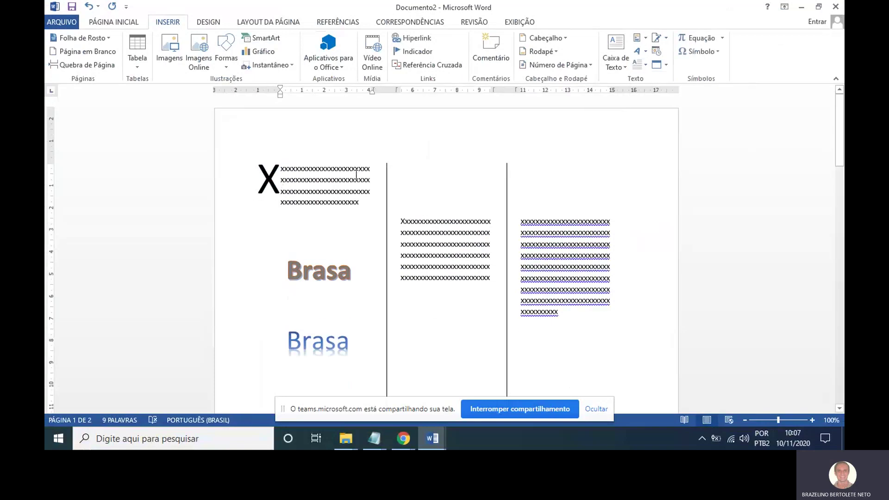
Replace column two's filler text with 'Aula de osa do dia 13/11/2020' and select it.
{"action": "left_click", "coordinate": [405, 202]}
{"action": "key", "text": "shift+Down"}
{"action": "key", "text": "shift+Down"}
{"action": "key", "text": "shift+Down"}
{"action": "key", "text": "shift+Down"}
{"action": "key", "text": "shift+Down"}
{"action": "key", "text": "shift+Down"}
{"action": "key", "text": "shift+Down"}
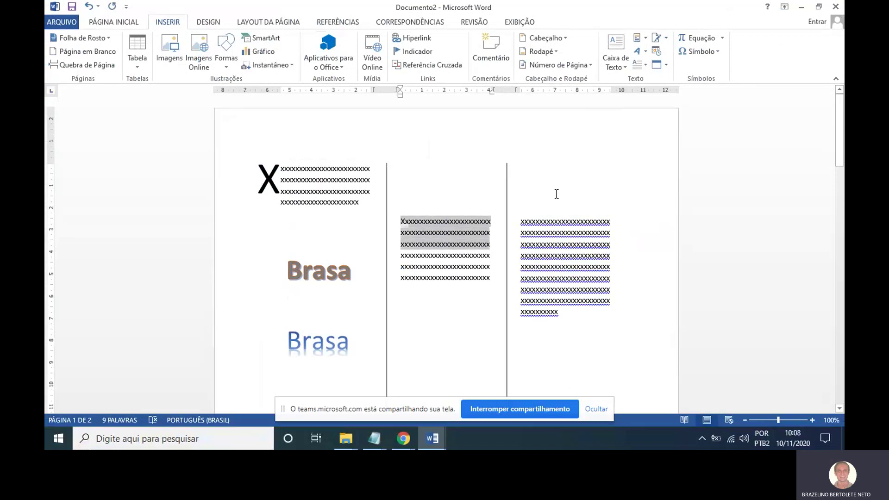
{"action": "key", "text": "Delete"}
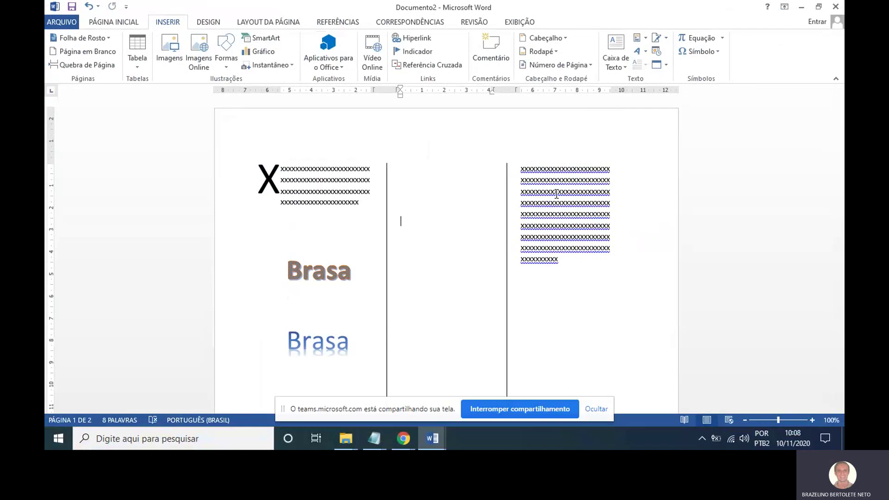
{"action": "type", "text": "Aula de "}
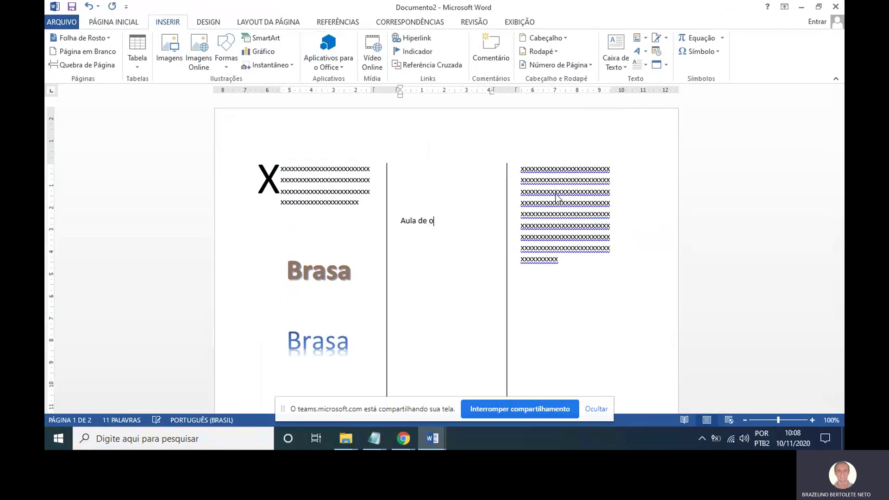
{"action": "type", "text": "osa do dia 13/11/2020"}
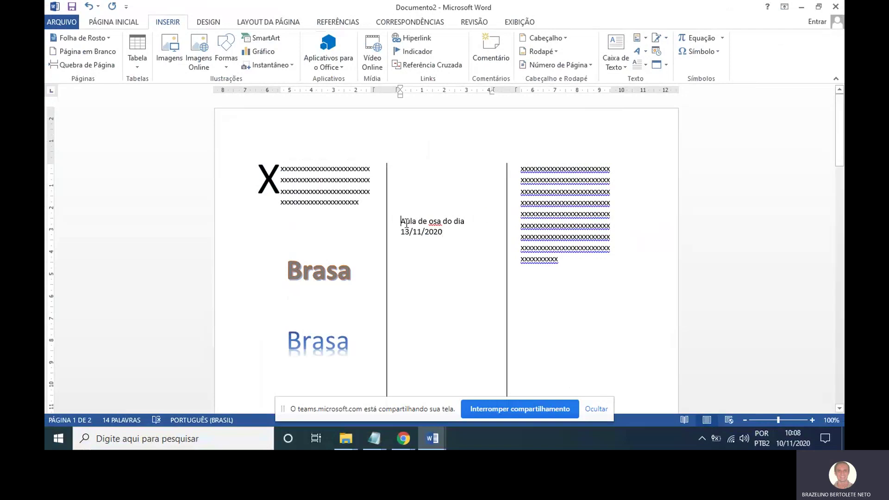
{"action": "left_click_drag", "start_coordinate": [401, 221], "coordinate": [446, 241]}
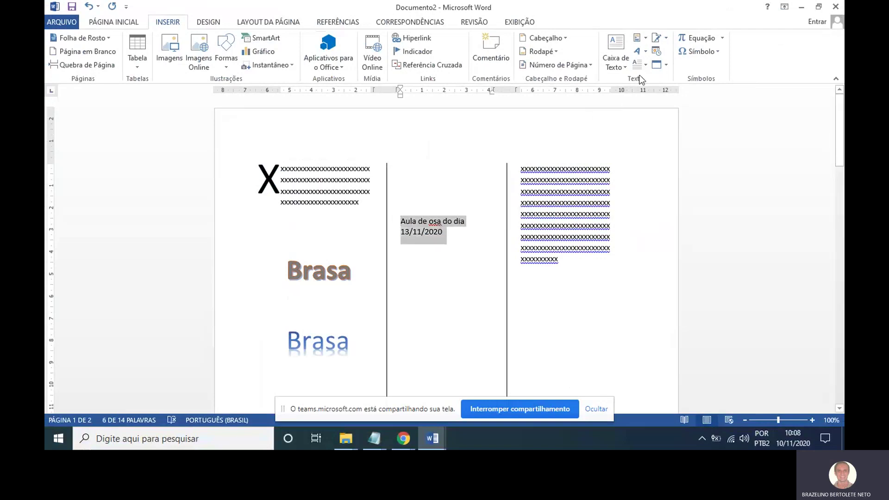
Make the A of 'Aula de osa do dia' a drop cap and nudge its frame up and right.
{"action": "left_click", "coordinate": [646, 65]}
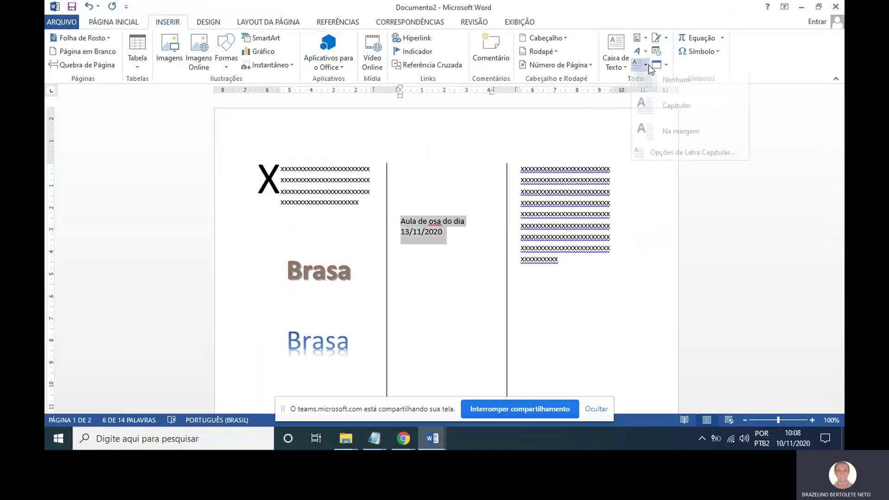
{"action": "left_click", "coordinate": [661, 111]}
{"action": "left_click", "coordinate": [455, 242]}
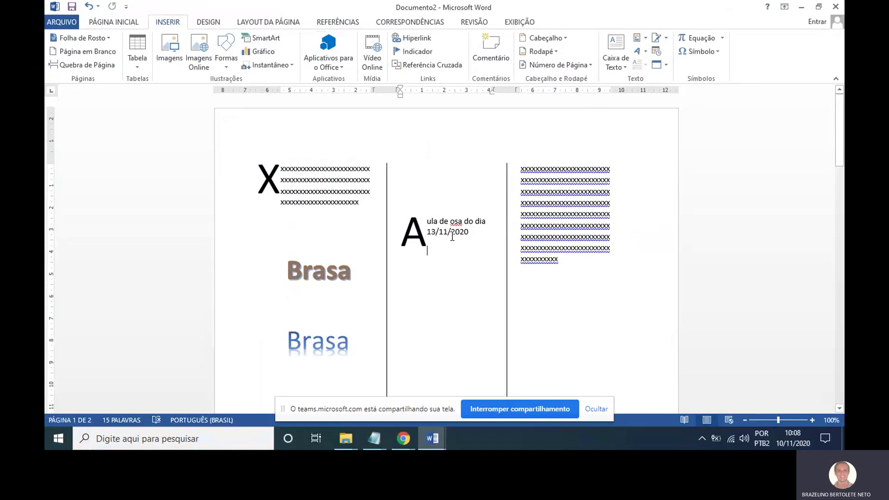
{"action": "left_click", "coordinate": [415, 229]}
{"action": "left_click_drag", "start_coordinate": [423, 214], "coordinate": [421, 195]}
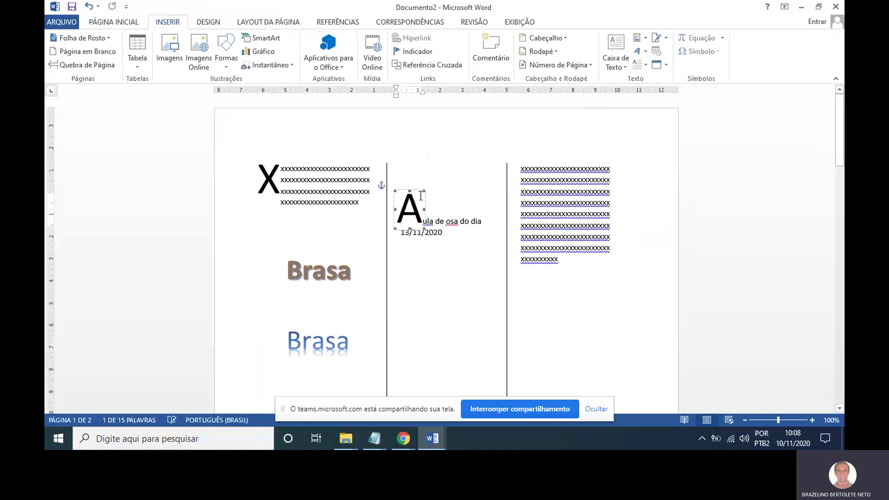
{"action": "left_click", "coordinate": [452, 255]}
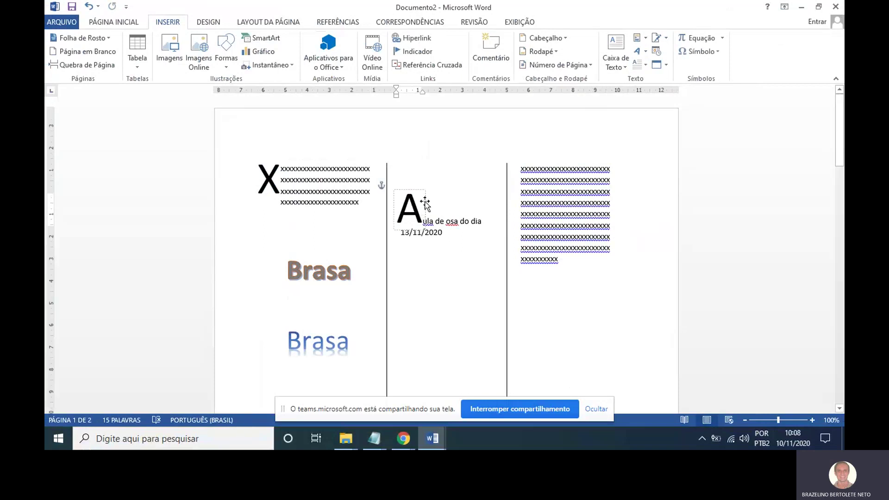
{"action": "left_click_drag", "start_coordinate": [426, 204], "coordinate": [432, 200]}
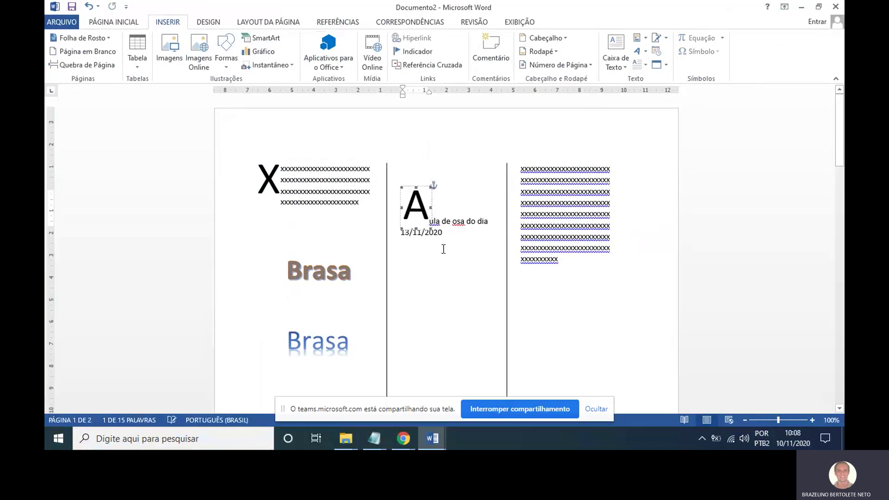
{"action": "left_click", "coordinate": [477, 268]}
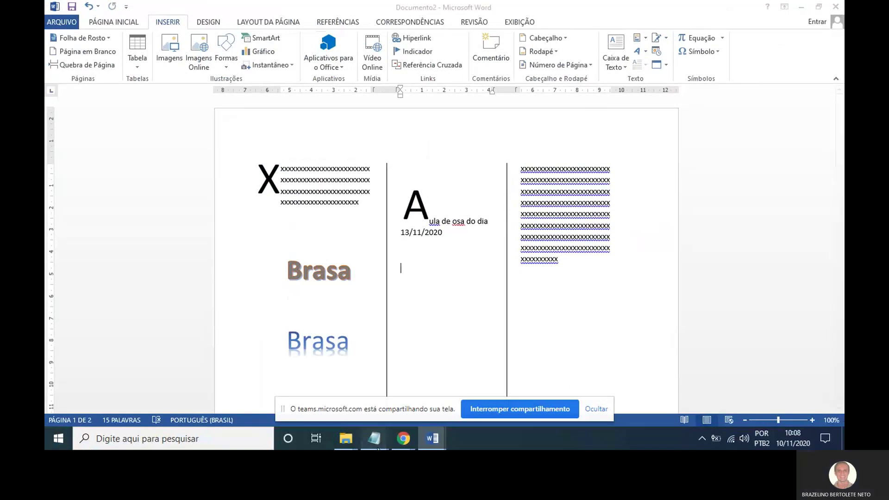
Check the 'Capitular' entry in the conteudo notes, then minimize both Notepad windows.
{"action": "mouse_move", "coordinate": [374, 438]}
{"action": "left_click", "coordinate": [483, 387]}
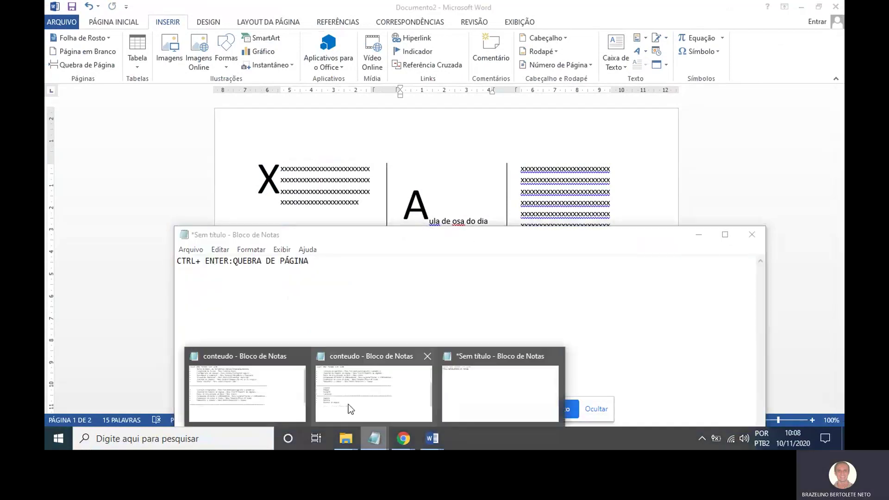
{"action": "left_click", "coordinate": [348, 404]}
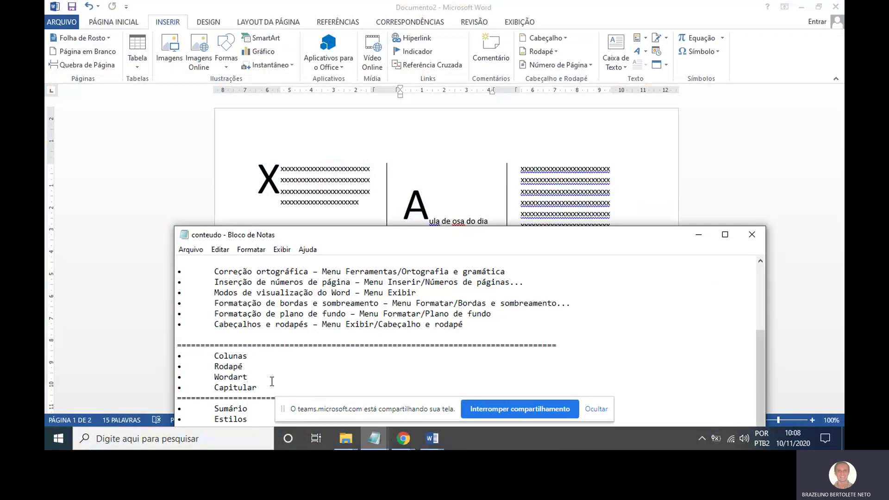
{"action": "left_click_drag", "start_coordinate": [258, 388], "coordinate": [213, 387]}
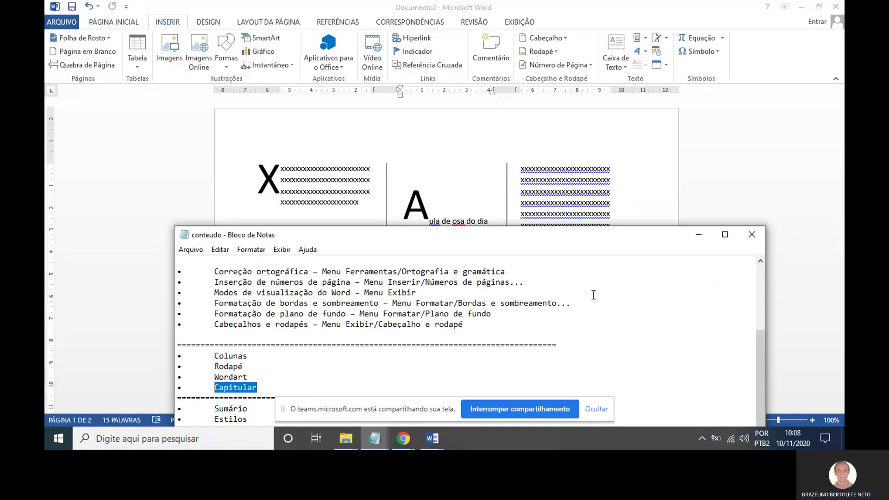
{"action": "mouse_move", "coordinate": [760, 343]}
{"action": "left_mouse_down"}
{"action": "mouse_move", "coordinate": [758, 290]}
{"action": "mouse_move", "coordinate": [766, 352]}
{"action": "left_mouse_up"}
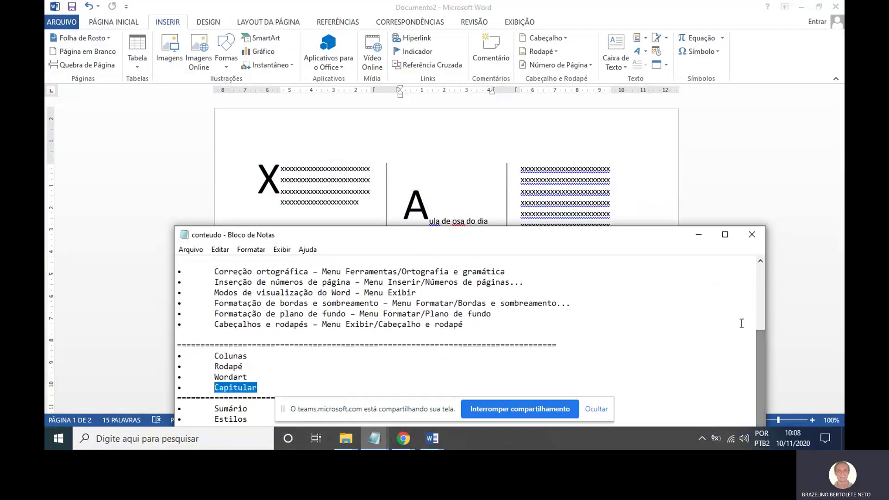
{"action": "left_click", "coordinate": [693, 237]}
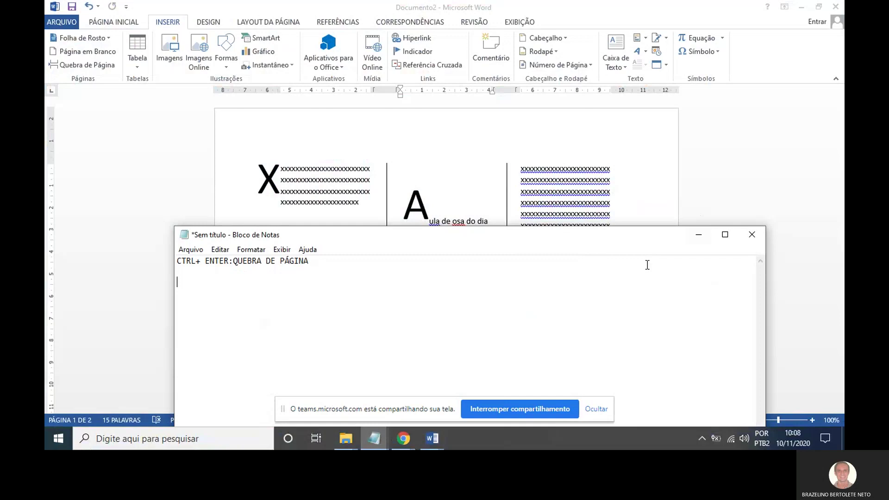
{"action": "left_click", "coordinate": [697, 235]}
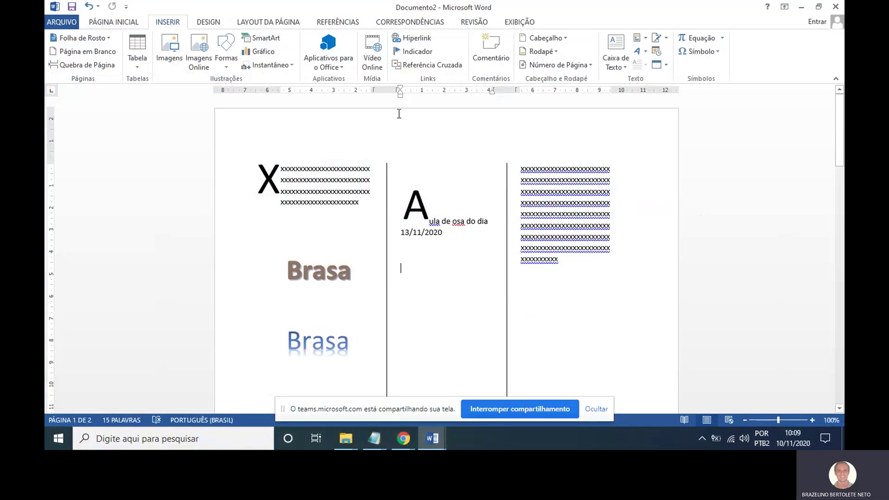
Show the LAYOUT DA PÁGINA ribbon tools in Documento2.
{"action": "left_click", "coordinate": [258, 23]}
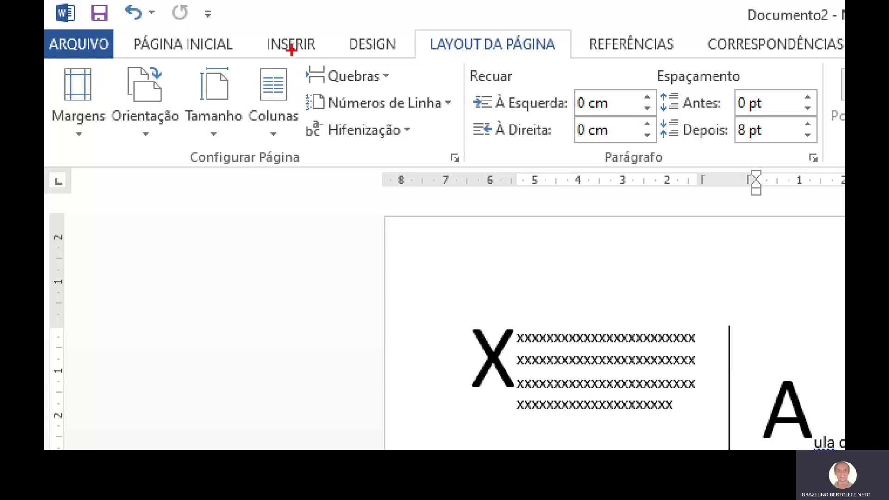
{"action": "mouse_move", "coordinate": [290, 45]}
{"action": "left_mouse_down"}
{"action": "mouse_move", "coordinate": [238, 84]}
{"action": "mouse_move", "coordinate": [291, 105]}
{"action": "mouse_move", "coordinate": [263, 33]}
{"action": "left_mouse_up"}
{"action": "key", "text": "Escape"}
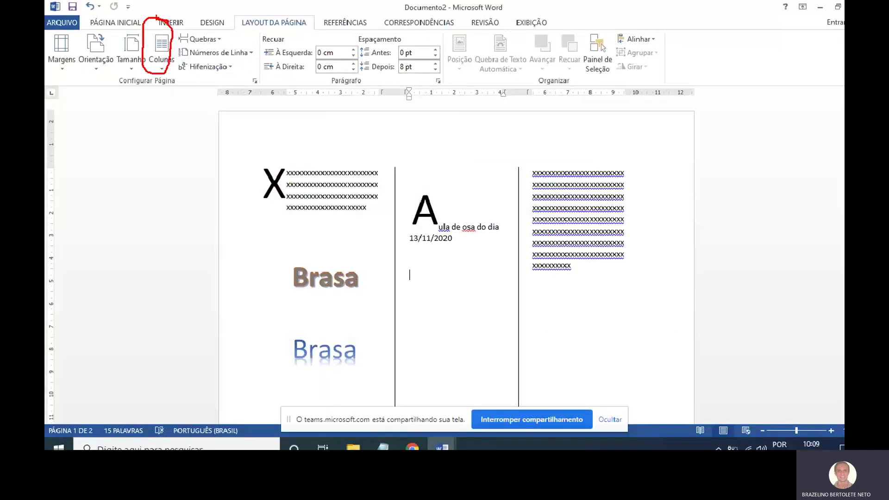
Set page margins to Superior 3, Esquerda 3, Inferior 2, Direita 2 cm, keeping portrait orientation.
{"action": "left_click", "coordinate": [250, 79]}
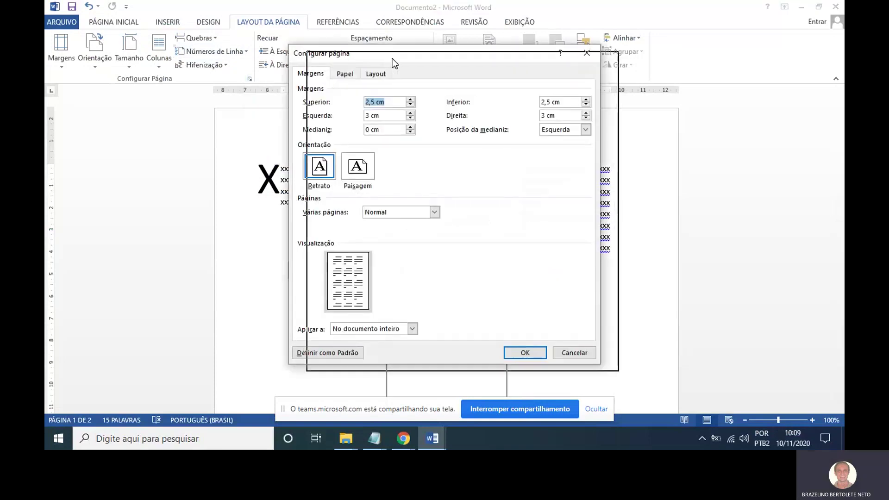
{"action": "left_click_drag", "start_coordinate": [393, 58], "coordinate": [412, 66]}
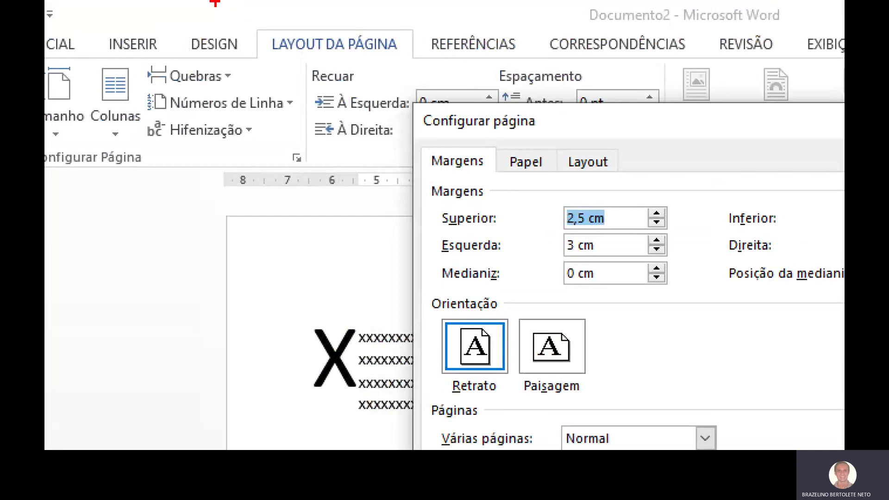
{"action": "mouse_move", "coordinate": [340, 13]}
{"action": "left_mouse_down"}
{"action": "mouse_move", "coordinate": [271, 30]}
{"action": "mouse_move", "coordinate": [348, 65]}
{"action": "mouse_move", "coordinate": [393, 31]}
{"action": "mouse_move", "coordinate": [308, 19]}
{"action": "left_mouse_up"}
{"action": "mouse_move", "coordinate": [292, 144]}
{"action": "left_mouse_down"}
{"action": "mouse_move", "coordinate": [259, 157]}
{"action": "mouse_move", "coordinate": [328, 157]}
{"action": "mouse_move", "coordinate": [293, 142]}
{"action": "left_mouse_up"}
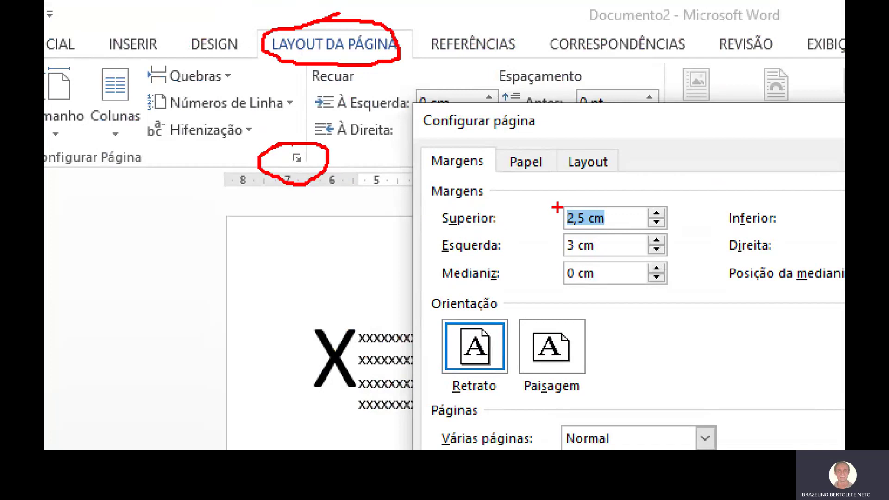
{"action": "key", "text": "Escape"}
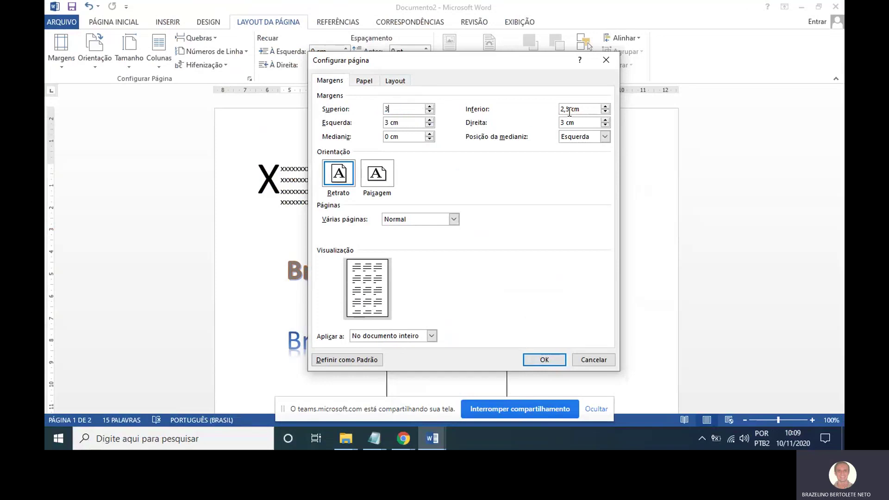
{"action": "left_click_drag", "start_coordinate": [584, 110], "coordinate": [562, 110]}
{"action": "type", "text": "2"}
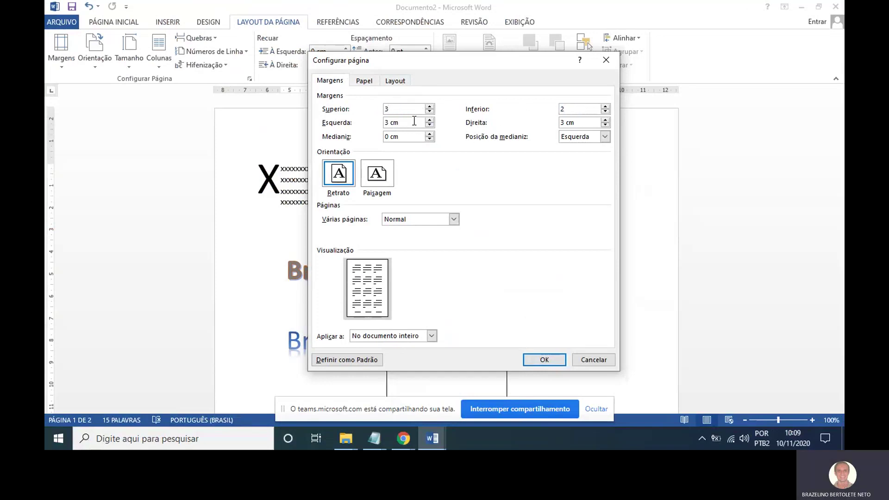
{"action": "left_click_drag", "start_coordinate": [415, 123], "coordinate": [383, 122]}
{"action": "left_click_drag", "start_coordinate": [588, 122], "coordinate": [535, 123]}
{"action": "type", "text": "2"}
{"action": "left_click", "coordinate": [345, 181]}
{"action": "left_click", "coordinate": [544, 361]}
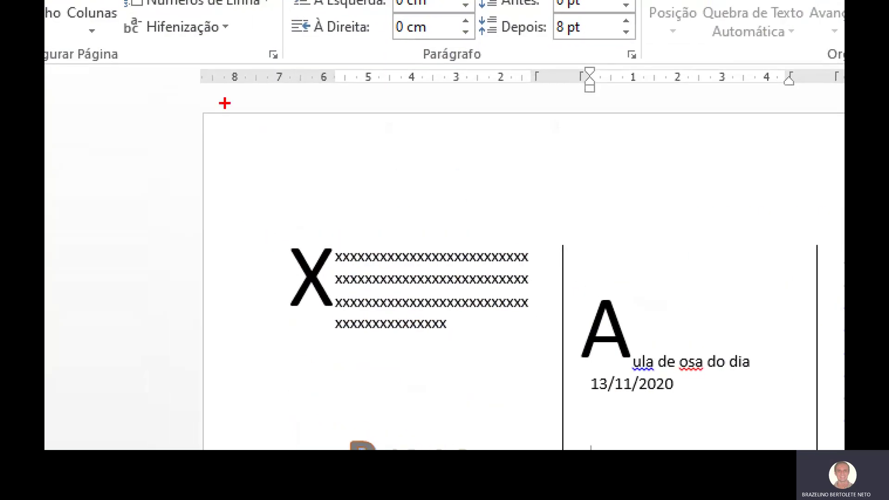
Scroll through the document, then bring back Configurar página to check the 3 cm and 2 cm margins.
{"action": "mouse_move", "coordinate": [202, 177]}
{"action": "left_mouse_down"}
{"action": "mouse_move", "coordinate": [357, 181]}
{"action": "mouse_move", "coordinate": [270, 188]}
{"action": "mouse_move", "coordinate": [222, 183]}
{"action": "mouse_move", "coordinate": [348, 175]}
{"action": "left_mouse_up"}
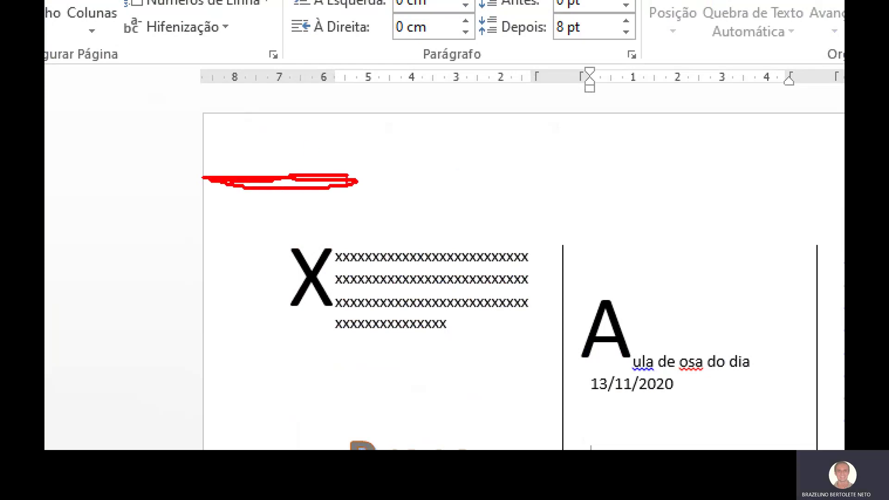
{"action": "key", "text": "Escape"}
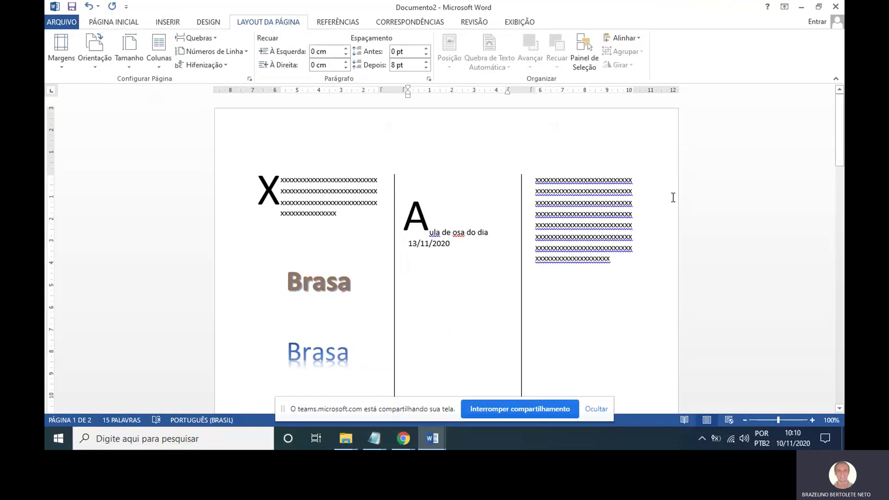
{"action": "scroll", "coordinate": [469, 171], "scroll_direction": "down", "scroll_amount": 10}
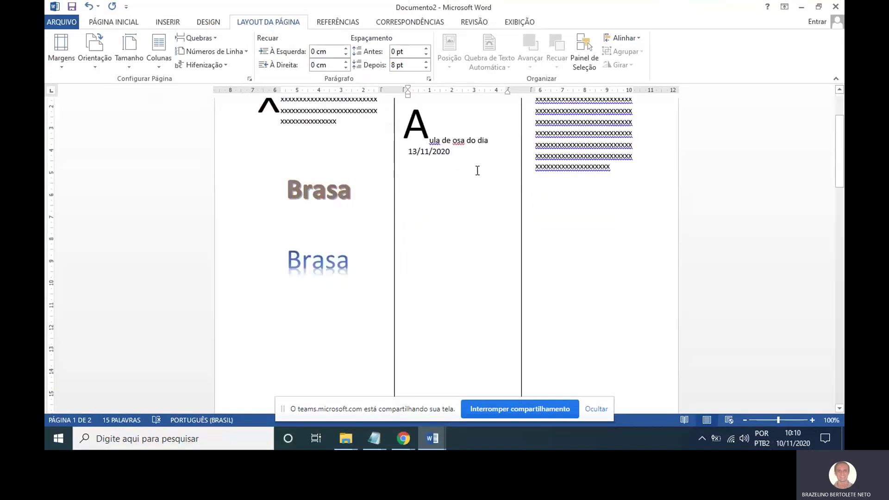
{"action": "scroll", "coordinate": [478, 179], "scroll_direction": "down", "scroll_amount": 6}
{"action": "scroll", "coordinate": [481, 232], "scroll_direction": "up", "scroll_amount": 6}
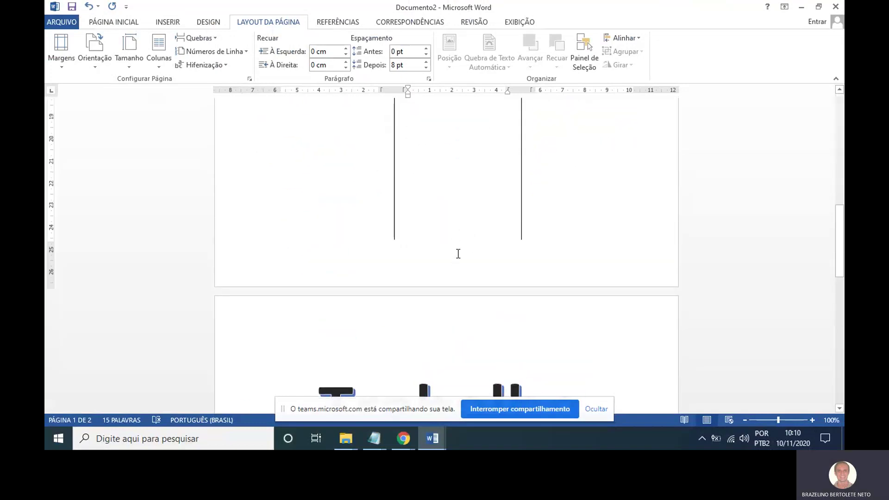
{"action": "scroll", "coordinate": [483, 244], "scroll_direction": "up", "scroll_amount": 5}
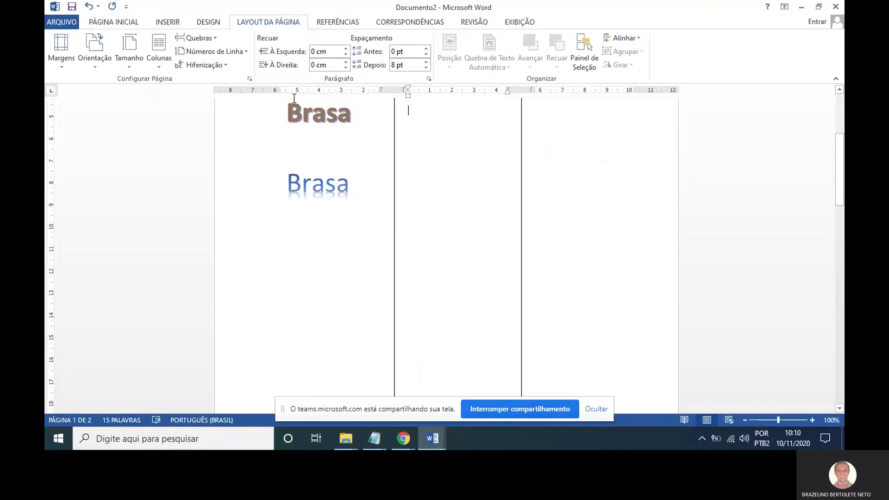
{"action": "left_click", "coordinate": [249, 79]}
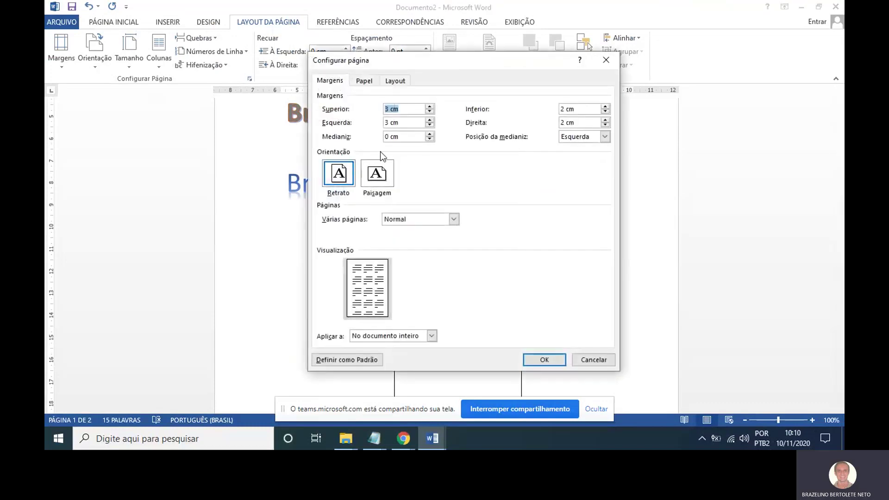
Change the page orientation from Retrato to Paisagem and apply it.
{"action": "left_click", "coordinate": [346, 166]}
{"action": "mouse_move", "coordinate": [351, 159]}
{"action": "left_mouse_down"}
{"action": "mouse_move", "coordinate": [309, 160]}
{"action": "mouse_move", "coordinate": [360, 175]}
{"action": "mouse_move", "coordinate": [337, 133]}
{"action": "left_mouse_up"}
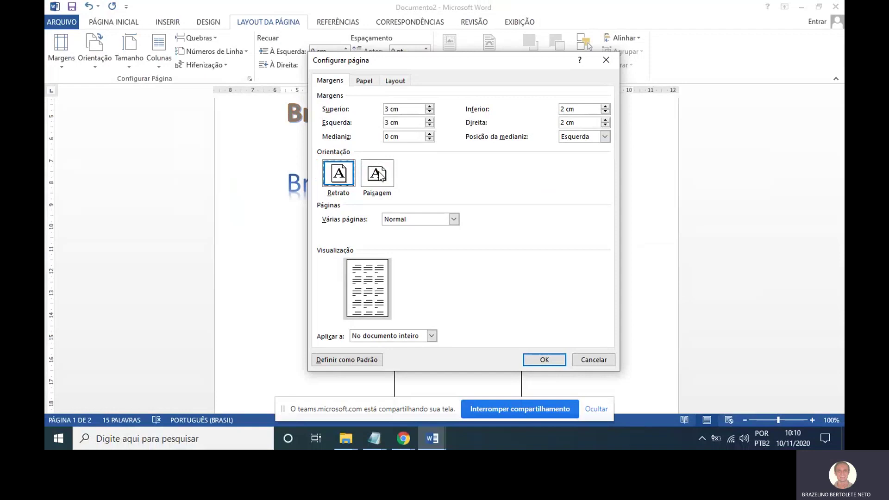
{"action": "left_click", "coordinate": [379, 174]}
{"action": "left_click", "coordinate": [541, 360]}
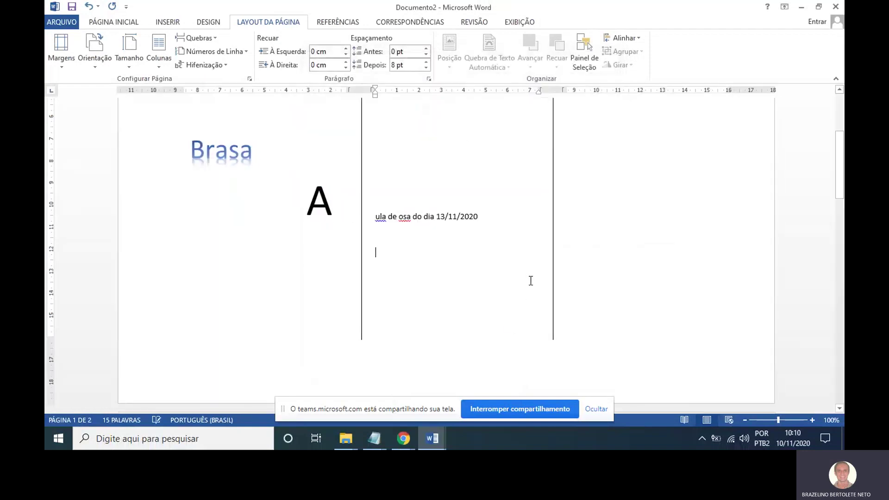
Scroll through the three landscape pages to review the drop caps and WordArt.
{"action": "scroll", "coordinate": [530, 281], "scroll_direction": "up", "scroll_amount": 5}
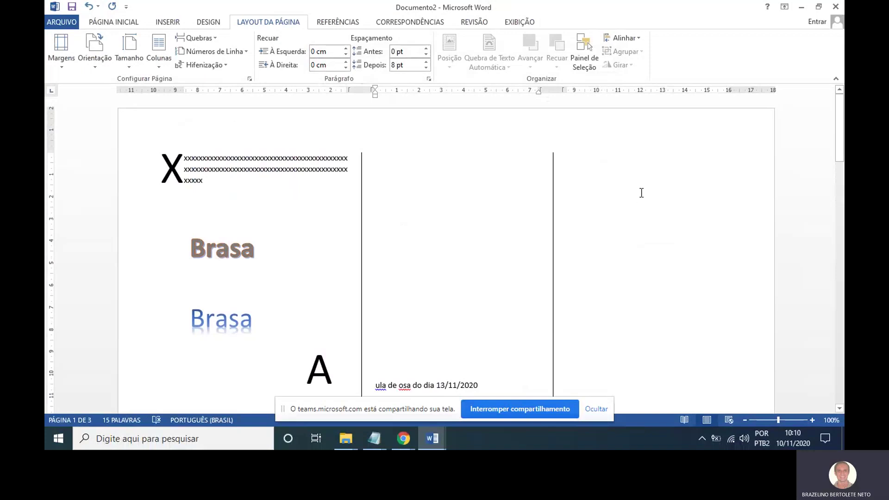
{"action": "scroll", "coordinate": [612, 194], "scroll_direction": "down", "scroll_amount": 4}
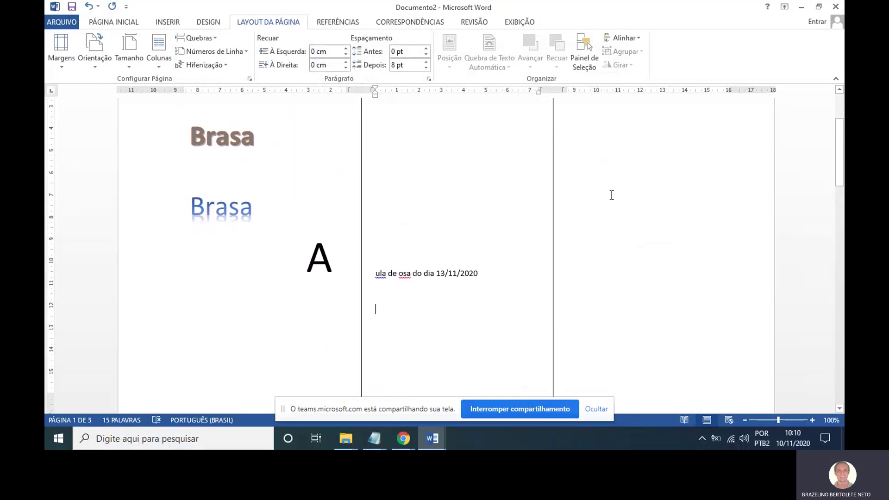
{"action": "scroll", "coordinate": [612, 194], "scroll_direction": "up", "scroll_amount": 1}
{"action": "scroll", "coordinate": [600, 200], "scroll_direction": "down", "scroll_amount": 8}
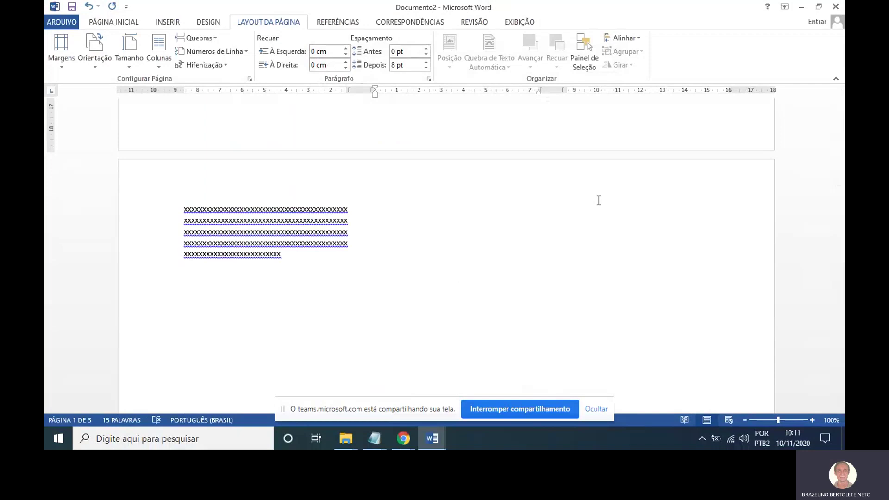
{"action": "scroll", "coordinate": [625, 208], "scroll_direction": "up", "scroll_amount": 15}
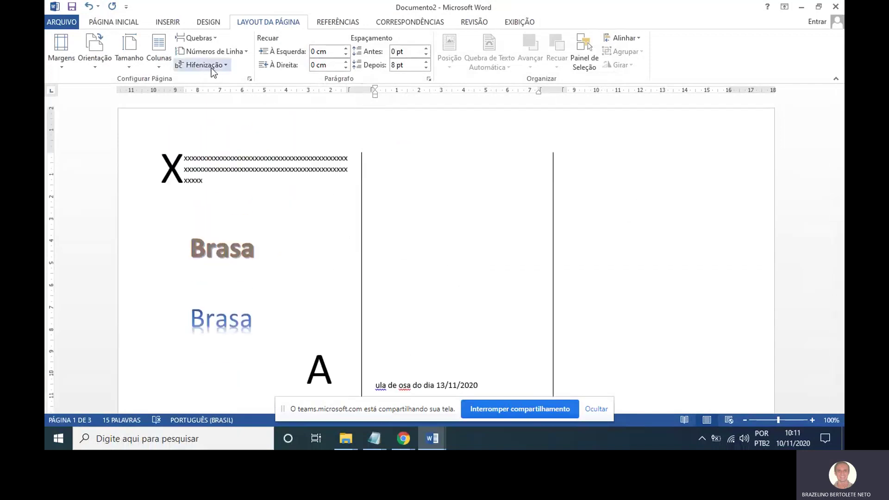
Switch the document to Retrato (portrait) orientation via Configurar página.
{"action": "left_click", "coordinate": [249, 79]}
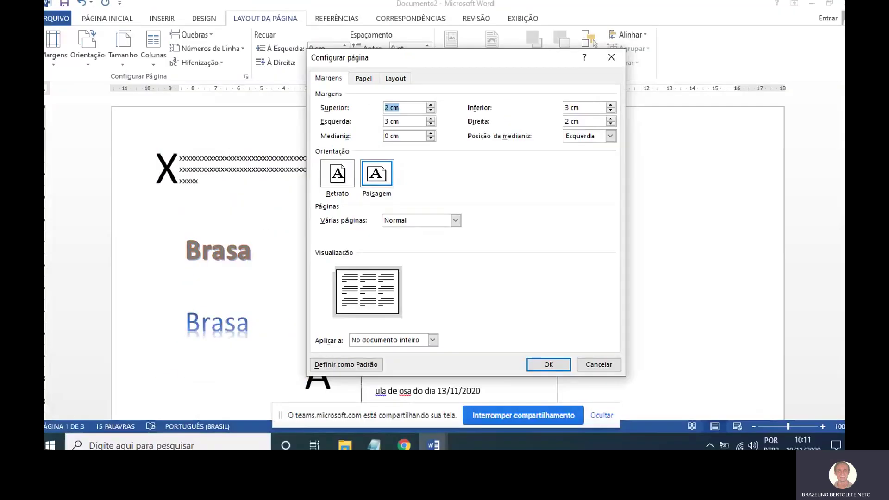
{"action": "left_click", "coordinate": [337, 177]}
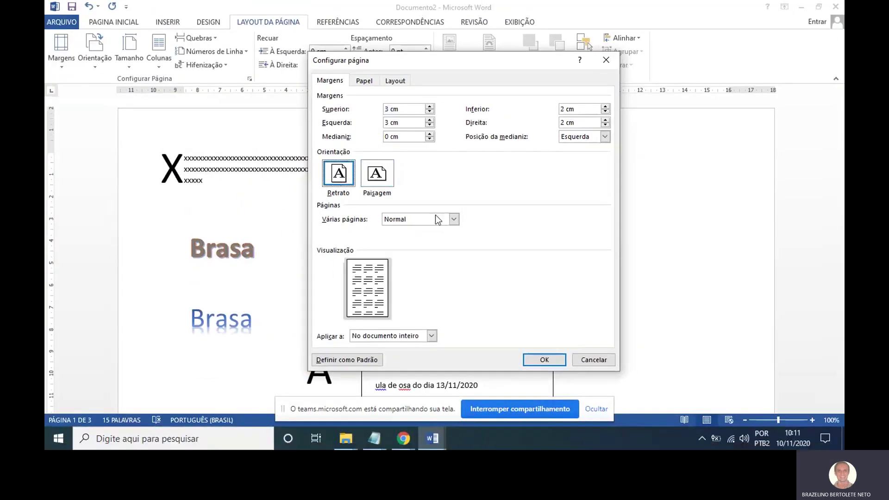
{"action": "left_click", "coordinate": [537, 359]}
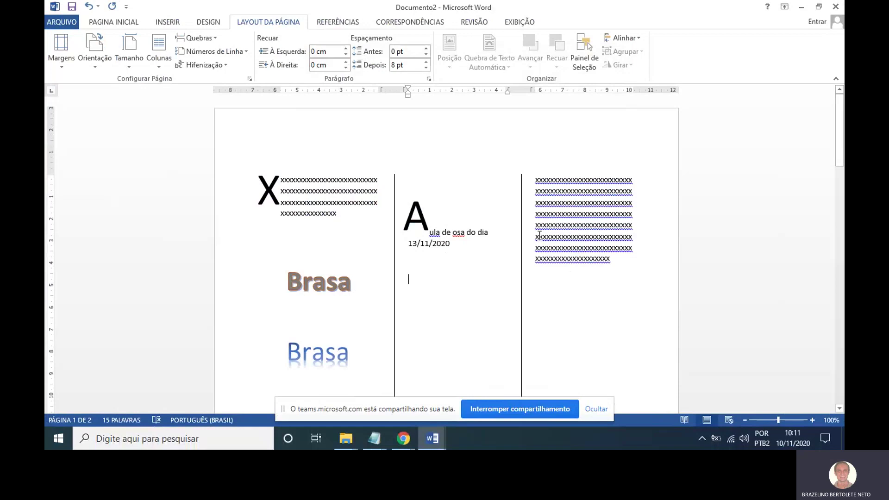
Switch back to Paisagem (landscape), then bring Configurar página up again to verify.
{"action": "left_click", "coordinate": [250, 80]}
{"action": "left_click", "coordinate": [381, 191]}
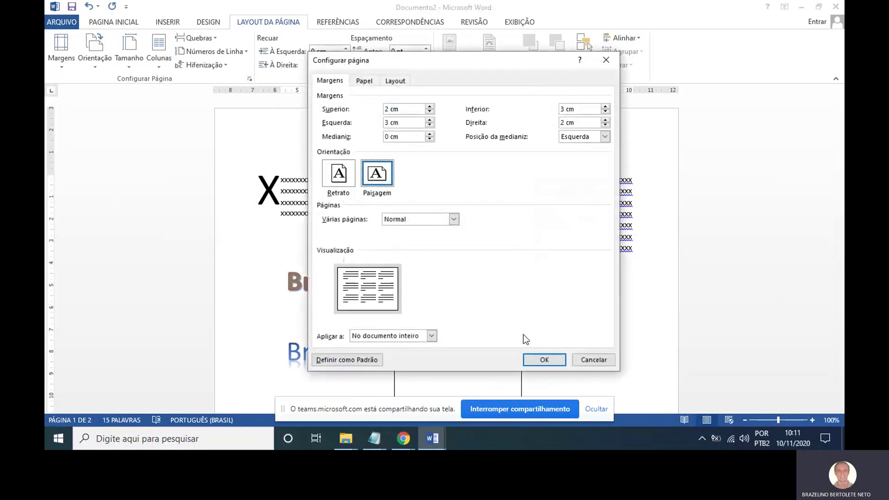
{"action": "left_click", "coordinate": [544, 360]}
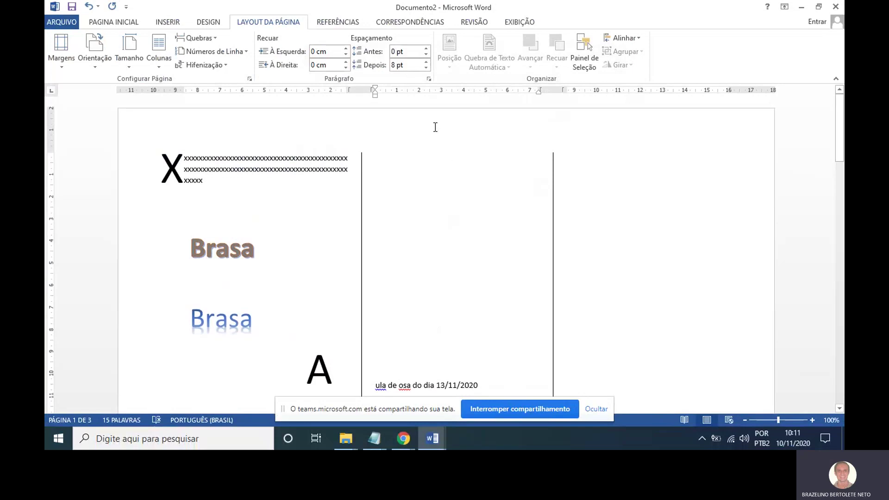
{"action": "left_click", "coordinate": [249, 79]}
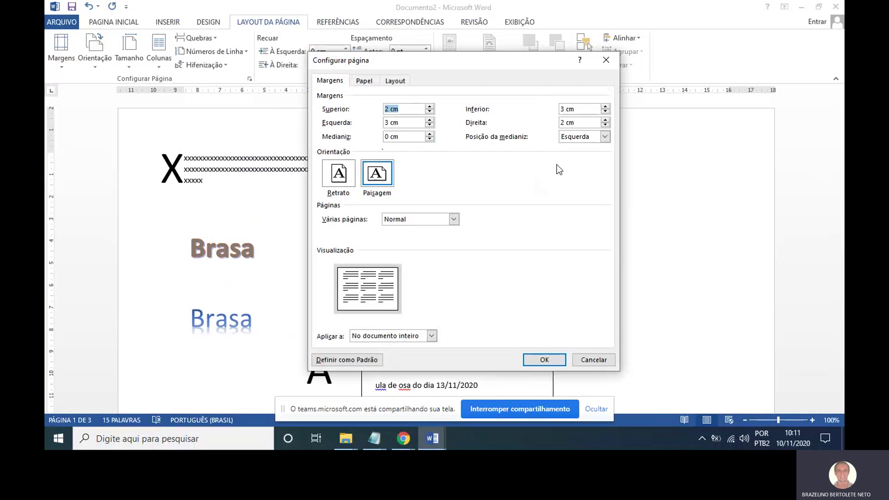
Raise the gutter margin to 2 cm and set the gutter position to Top.
{"action": "left_click", "coordinate": [430, 134]}
{"action": "left_click", "coordinate": [430, 133]}
{"action": "left_click", "coordinate": [429, 133]}
{"action": "left_click", "coordinate": [430, 133]}
{"action": "left_click", "coordinate": [429, 134]}
{"action": "left_click", "coordinate": [430, 134]}
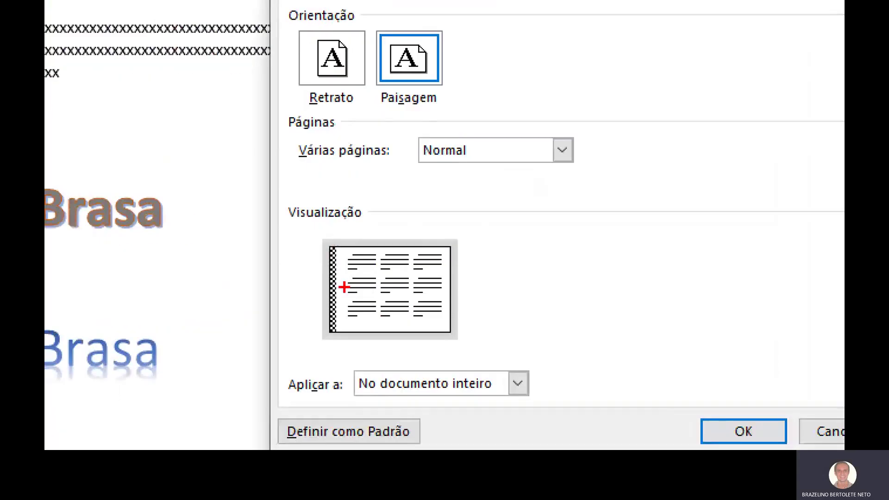
{"action": "mouse_move", "coordinate": [344, 241]}
{"action": "left_mouse_down"}
{"action": "mouse_move", "coordinate": [321, 240]}
{"action": "mouse_move", "coordinate": [318, 297]}
{"action": "mouse_move", "coordinate": [332, 342]}
{"action": "mouse_move", "coordinate": [357, 296]}
{"action": "mouse_move", "coordinate": [332, 231]}
{"action": "left_mouse_up"}
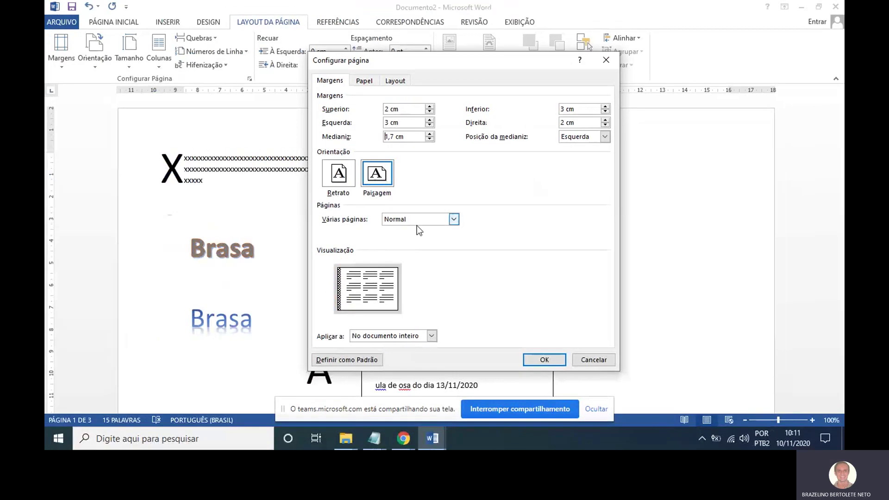
{"action": "left_click", "coordinate": [430, 133]}
{"action": "left_click", "coordinate": [430, 133]}
{"action": "left_click", "coordinate": [430, 134]}
{"action": "left_click", "coordinate": [601, 139]}
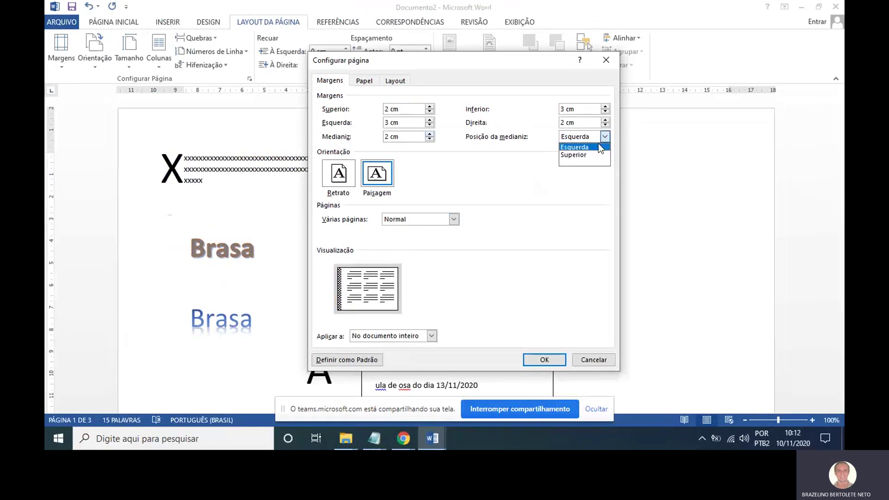
{"action": "left_click", "coordinate": [575, 156]}
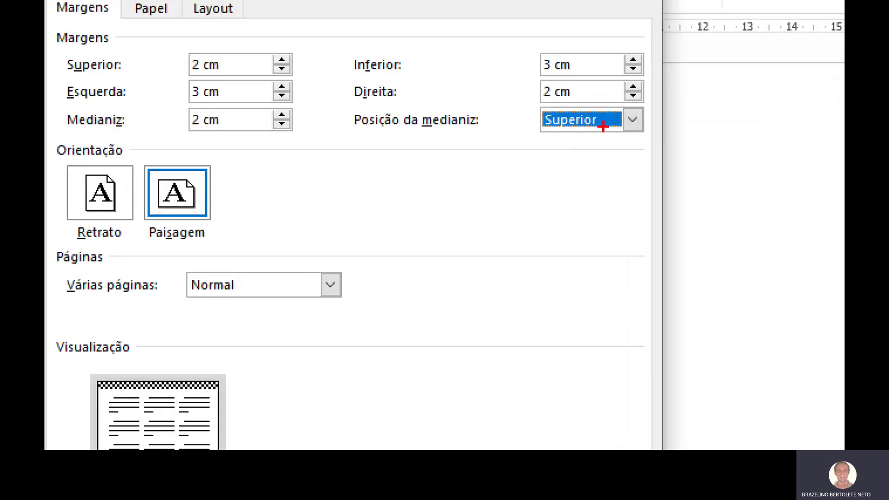
{"action": "mouse_move", "coordinate": [589, 133]}
{"action": "left_mouse_down"}
{"action": "mouse_move", "coordinate": [551, 130]}
{"action": "mouse_move", "coordinate": [609, 162]}
{"action": "mouse_move", "coordinate": [559, 103]}
{"action": "left_mouse_up"}
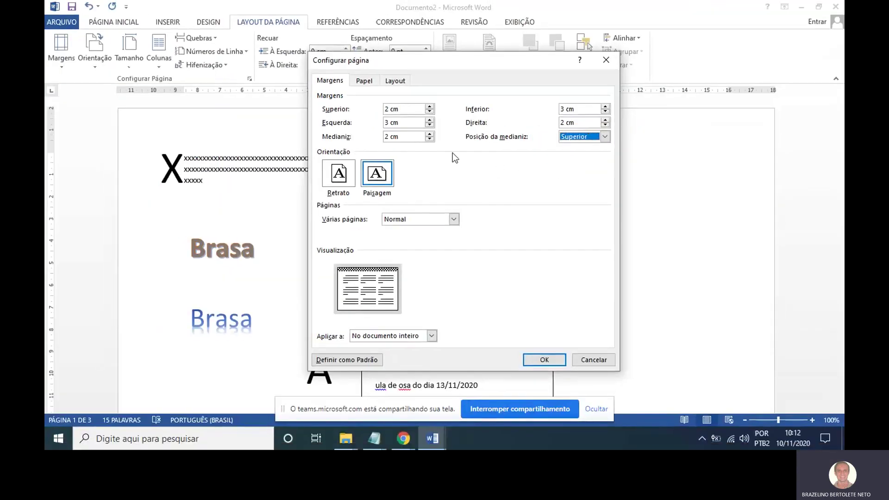
Apply the 2 cm top gutter, then undo the page setup change.
{"action": "left_click", "coordinate": [547, 361]}
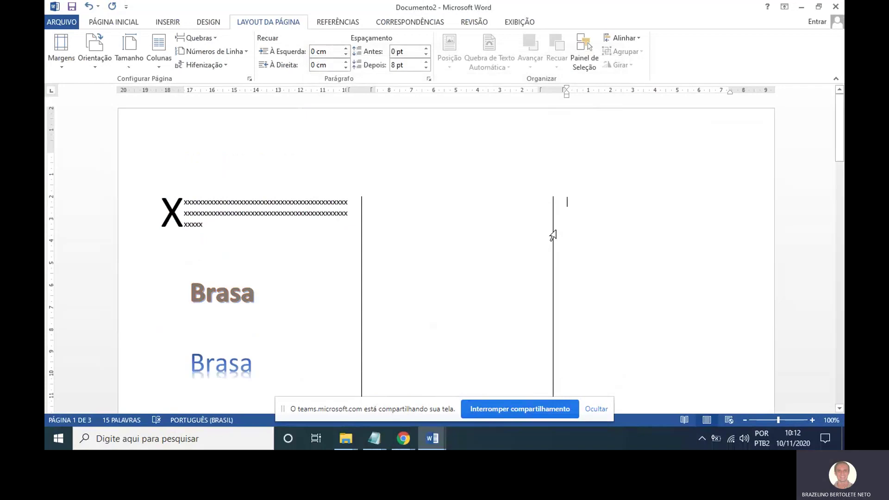
{"action": "left_click", "coordinate": [566, 201]}
{"action": "key", "text": "ctrl+z"}
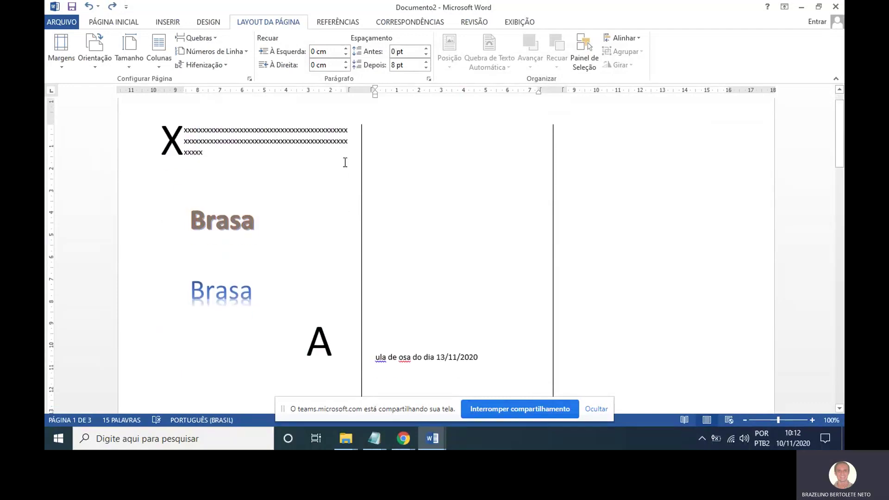
Reopen Configurar página and view the paper size settings.
{"action": "left_click", "coordinate": [249, 79]}
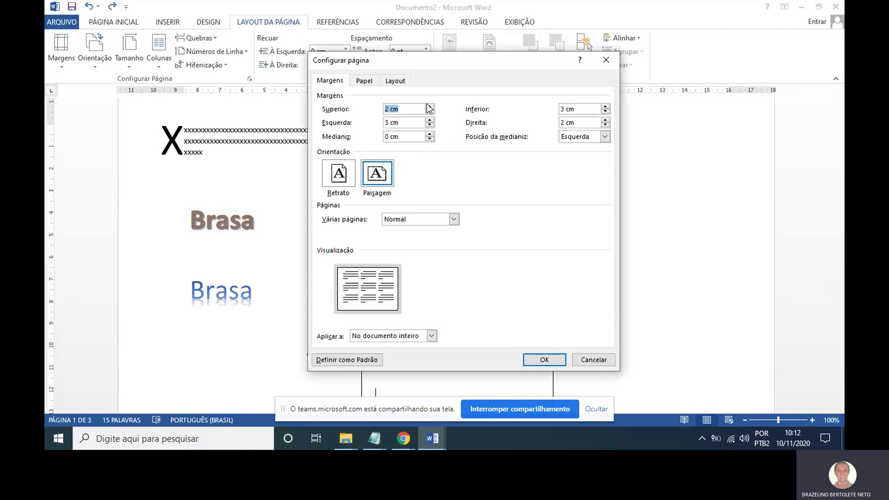
{"action": "left_click", "coordinate": [364, 80]}
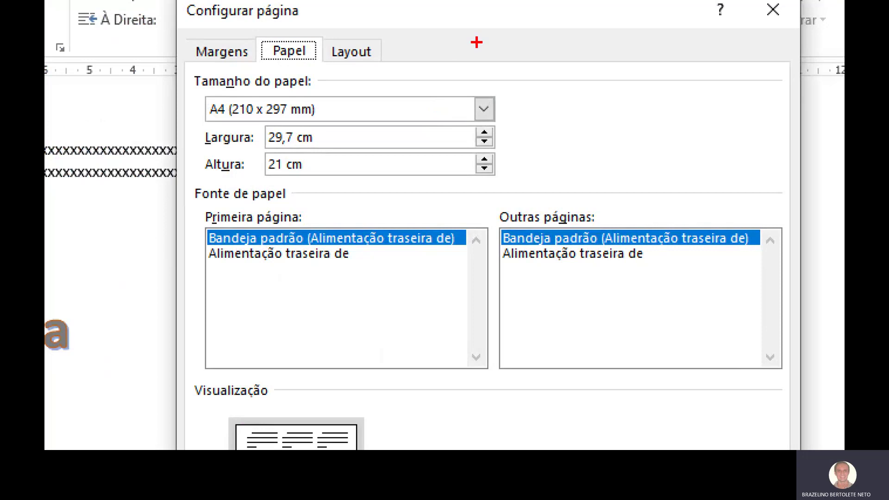
{"action": "left_click_drag", "start_coordinate": [458, 76], "coordinate": [352, 93]}
{"action": "left_click_drag", "start_coordinate": [266, 75], "coordinate": [231, 93]}
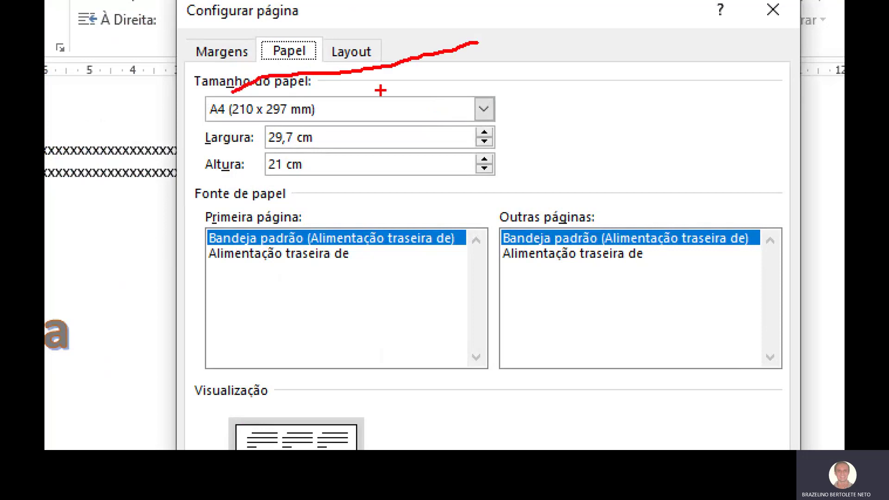
{"action": "left_click_drag", "start_coordinate": [657, 119], "coordinate": [542, 123]}
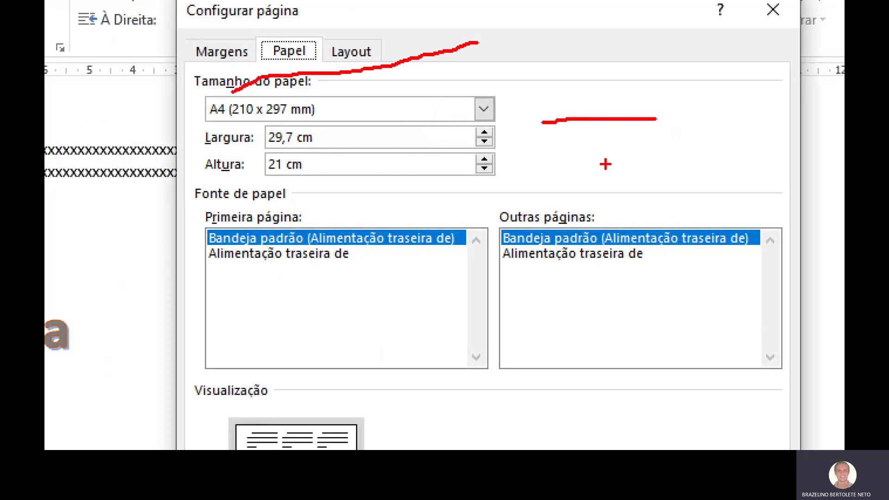
{"action": "left_click_drag", "start_coordinate": [598, 160], "coordinate": [516, 157]}
{"action": "key", "text": "Escape"}
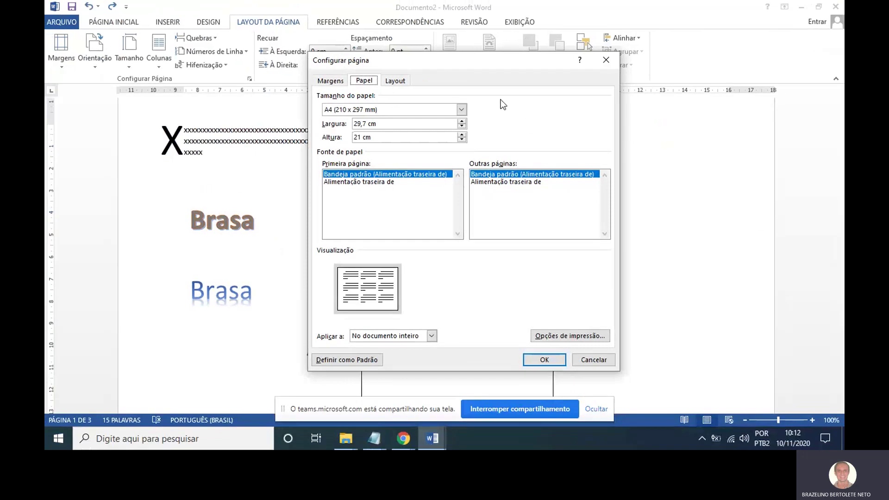
Switch the paper size to Custom, set it back to A4, and review the Layout settings.
{"action": "left_click", "coordinate": [462, 109]}
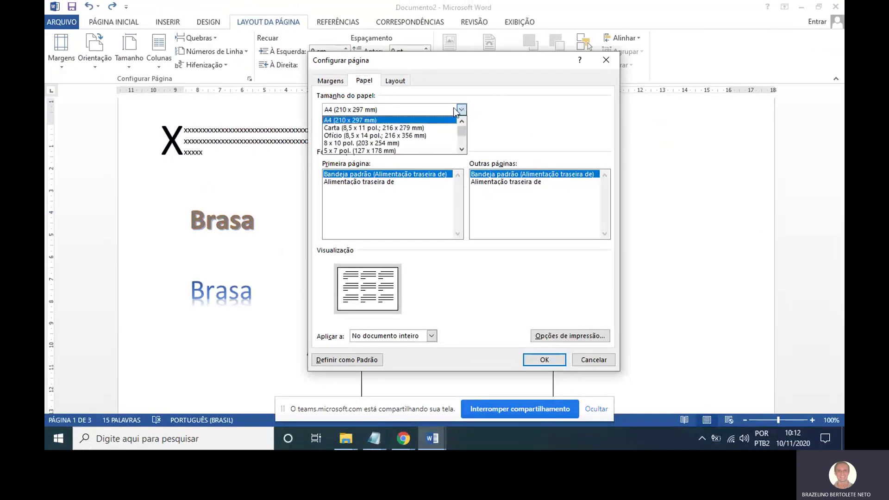
{"action": "left_click", "coordinate": [461, 149]}
{"action": "left_click", "coordinate": [462, 149]}
{"action": "left_click", "coordinate": [462, 149]}
{"action": "left_click", "coordinate": [461, 149]}
{"action": "left_click", "coordinate": [461, 149]}
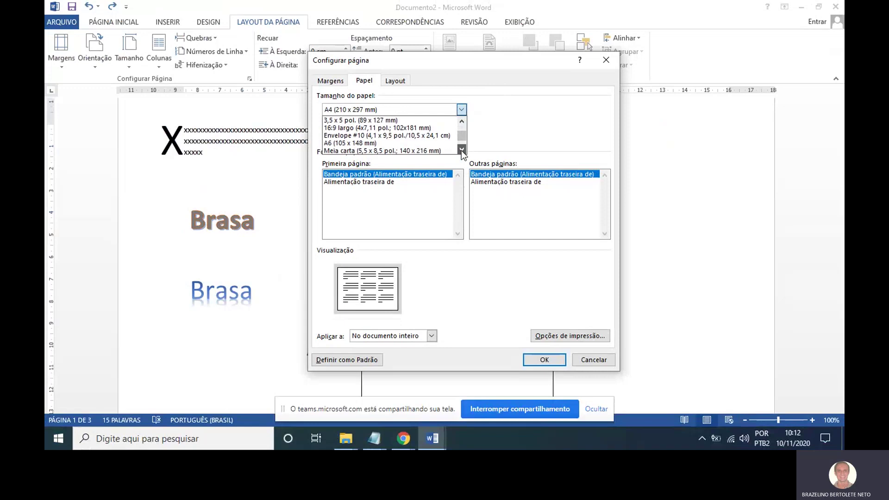
{"action": "left_click", "coordinate": [462, 150]}
{"action": "left_click", "coordinate": [462, 149]}
{"action": "left_click", "coordinate": [462, 149]}
{"action": "left_click", "coordinate": [461, 149]}
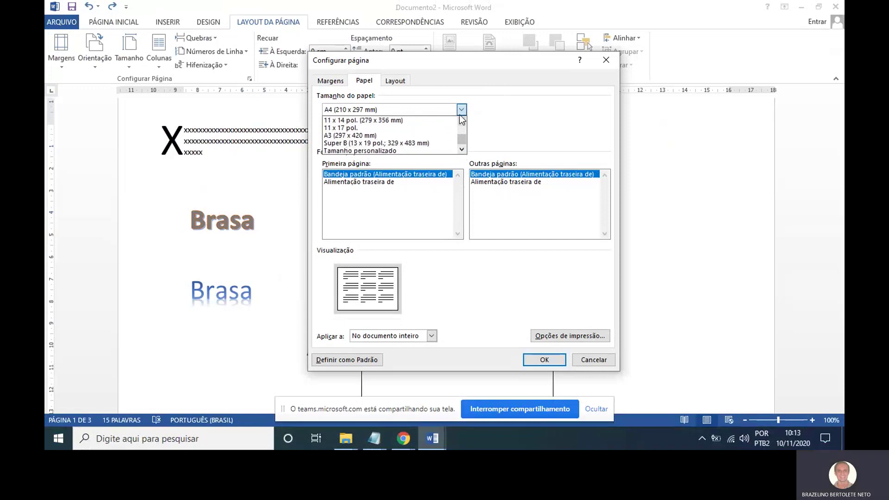
{"action": "left_click", "coordinate": [415, 150]}
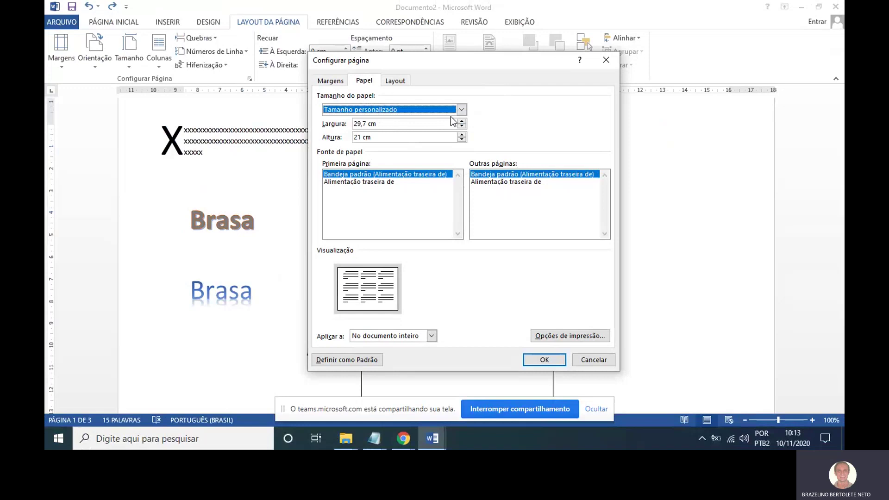
{"action": "left_click", "coordinate": [462, 112]}
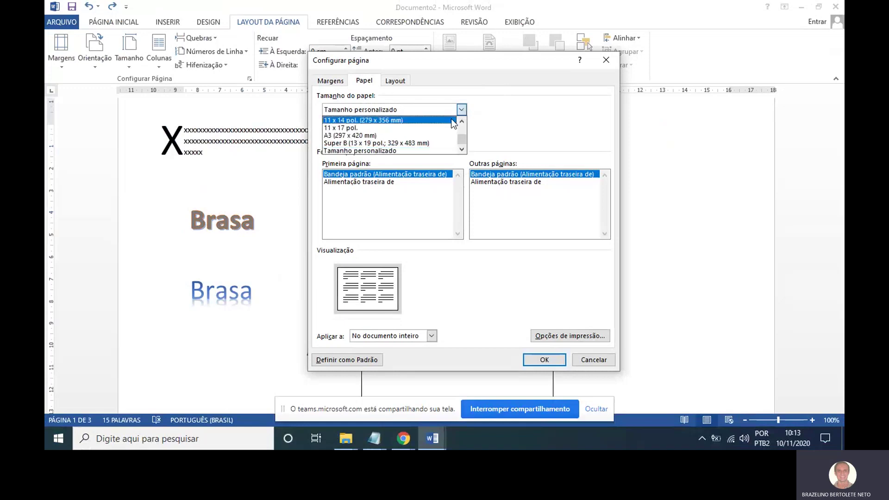
{"action": "scroll", "coordinate": [462, 135], "scroll_direction": "up", "scroll_amount": 5}
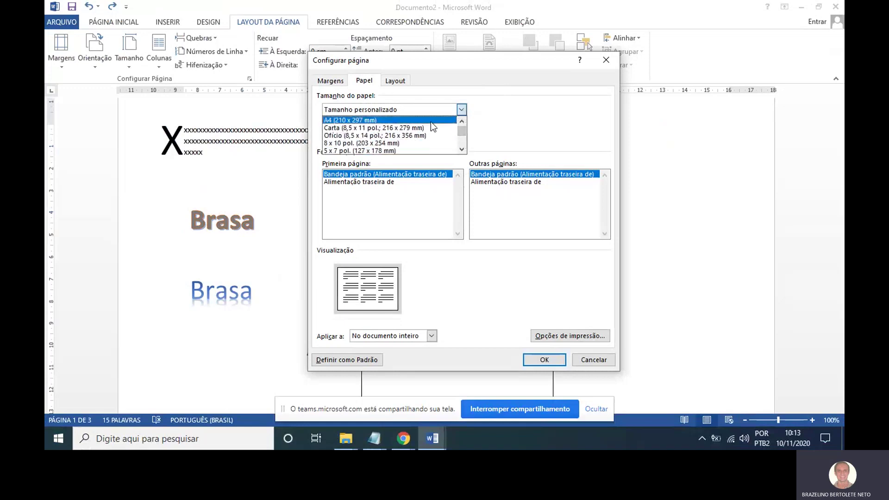
{"action": "left_click", "coordinate": [431, 120]}
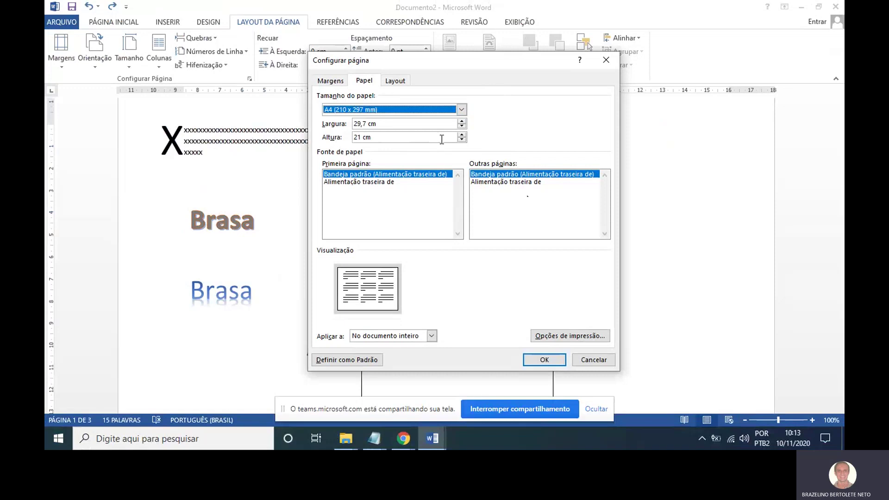
{"action": "left_click", "coordinate": [407, 81]}
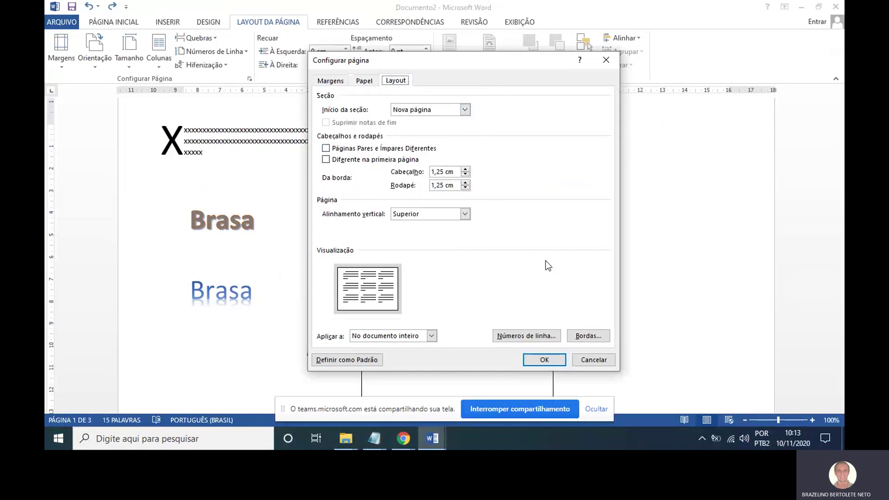
Cancel page setup, glance at the conteudo notes, and return to the document after the xxx text.
{"action": "left_click", "coordinate": [594, 360]}
{"action": "scroll", "coordinate": [481, 250], "scroll_direction": "up", "scroll_amount": 1}
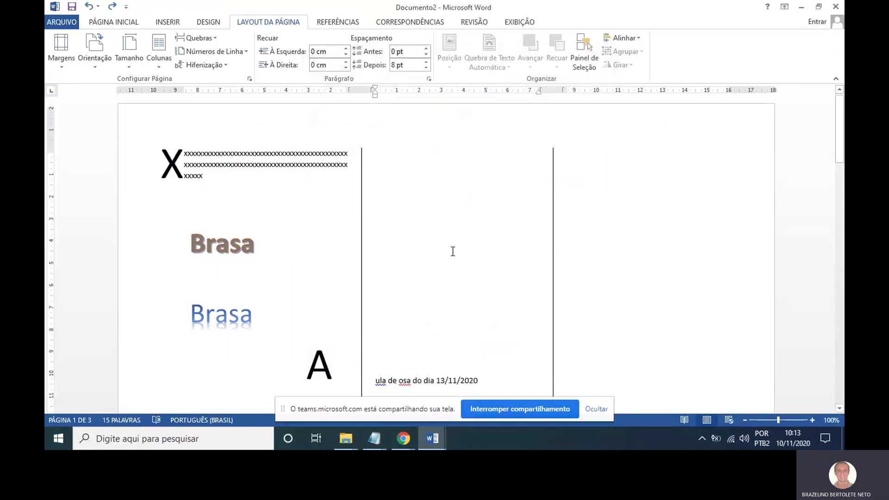
{"action": "scroll", "coordinate": [420, 204], "scroll_direction": "down", "scroll_amount": 9}
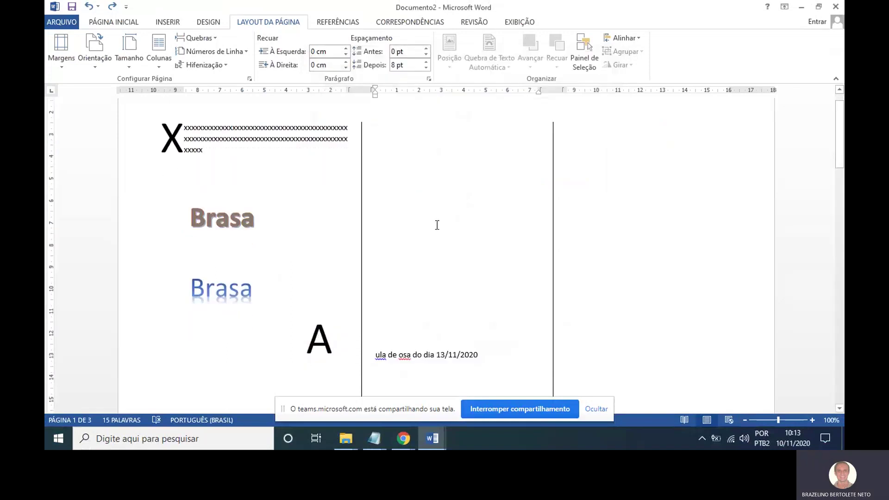
{"action": "scroll", "coordinate": [423, 218], "scroll_direction": "up", "scroll_amount": 9}
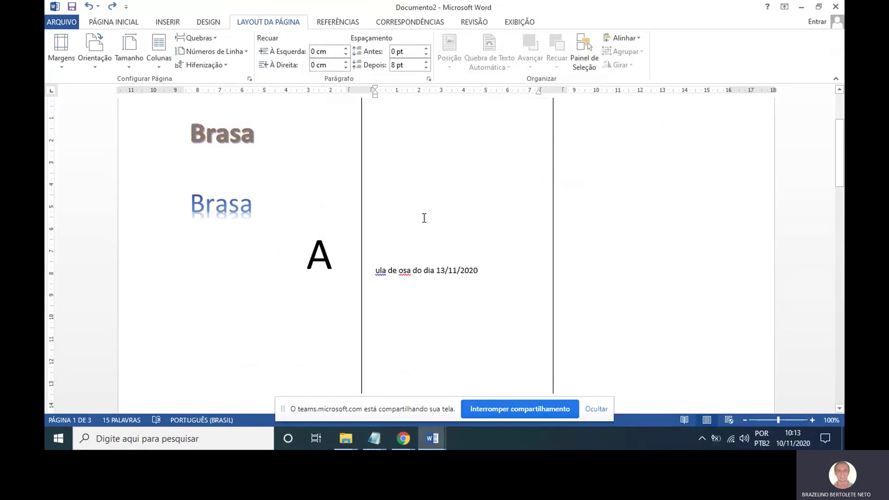
{"action": "scroll", "coordinate": [423, 218], "scroll_direction": "down", "scroll_amount": 12}
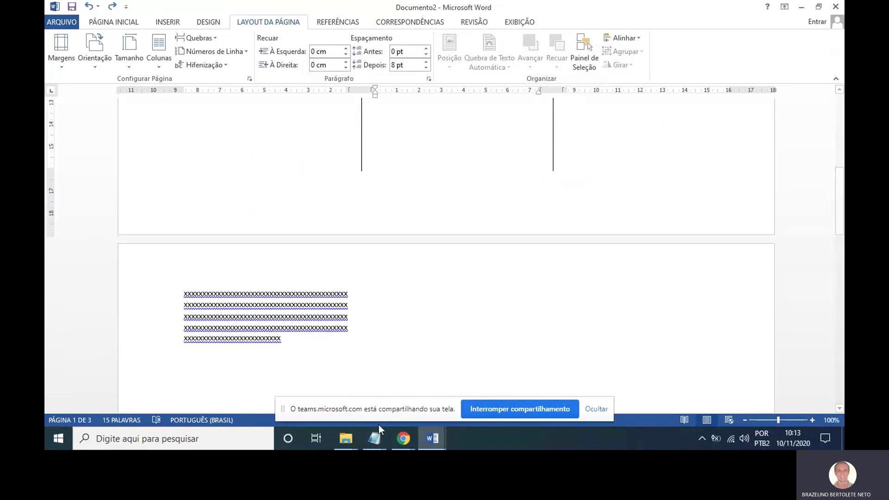
{"action": "mouse_move", "coordinate": [376, 435]}
{"action": "left_click", "coordinate": [386, 405]}
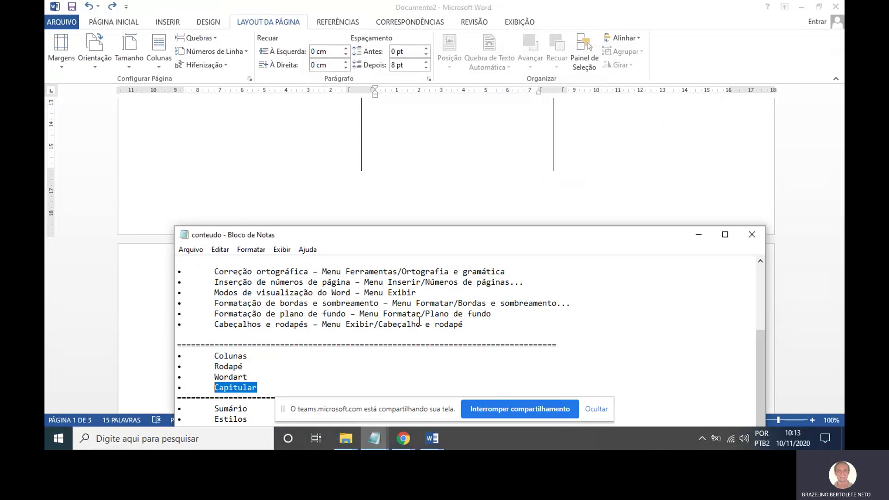
{"action": "left_click", "coordinate": [699, 234]}
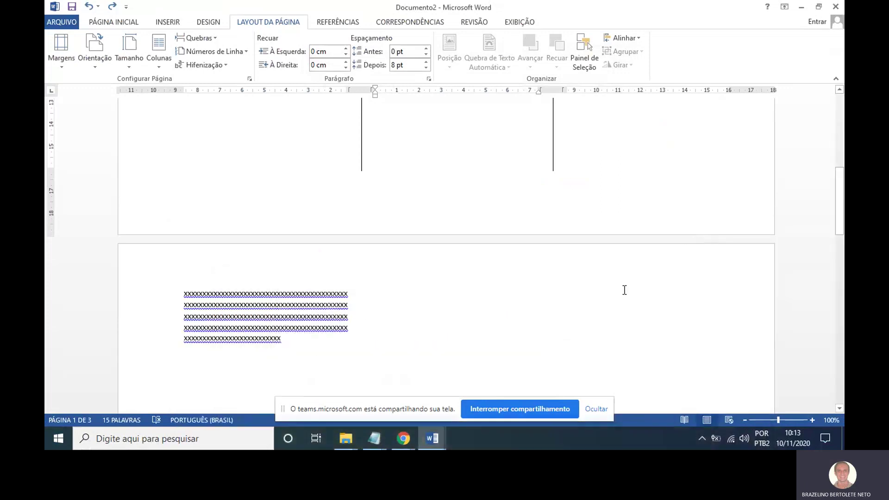
{"action": "scroll", "coordinate": [624, 290], "scroll_direction": "down", "scroll_amount": 3}
{"action": "scroll", "coordinate": [395, 234], "scroll_direction": "up", "scroll_amount": 1}
{"action": "left_click", "coordinate": [395, 233]}
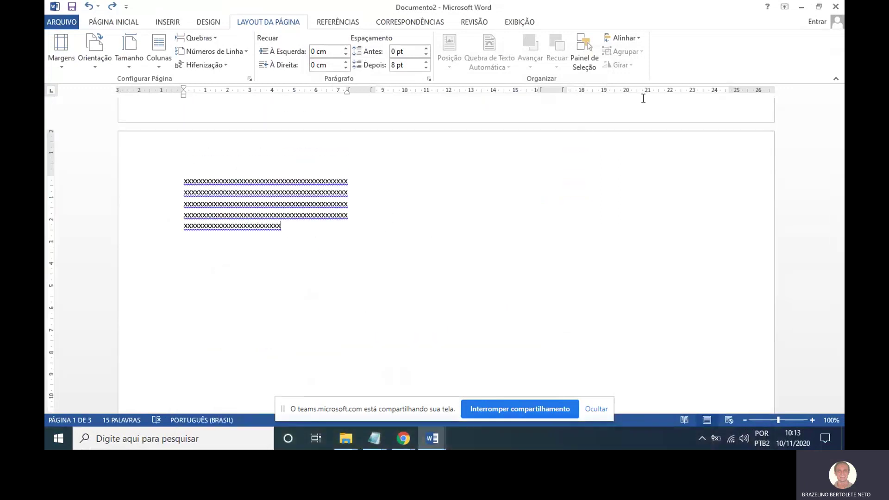
Create a new blank document, Documento3, and show the INSERIR ribbon.
{"action": "left_click", "coordinate": [58, 21]}
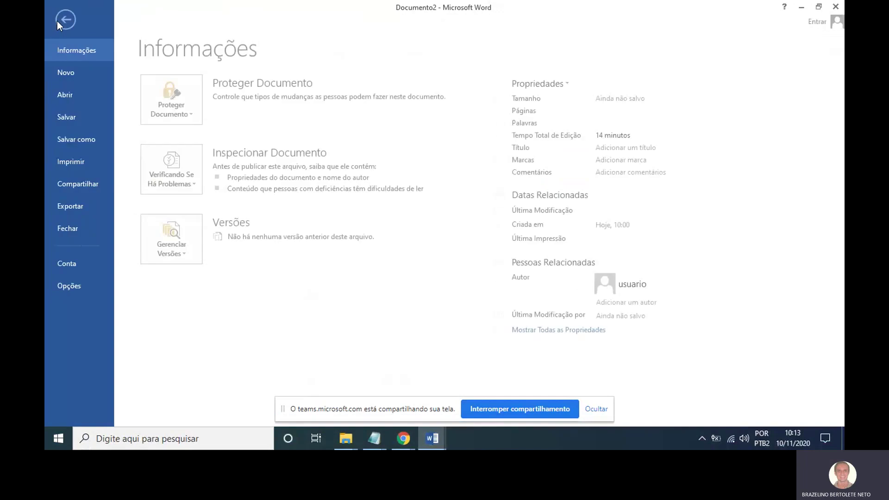
{"action": "left_click", "coordinate": [77, 72]}
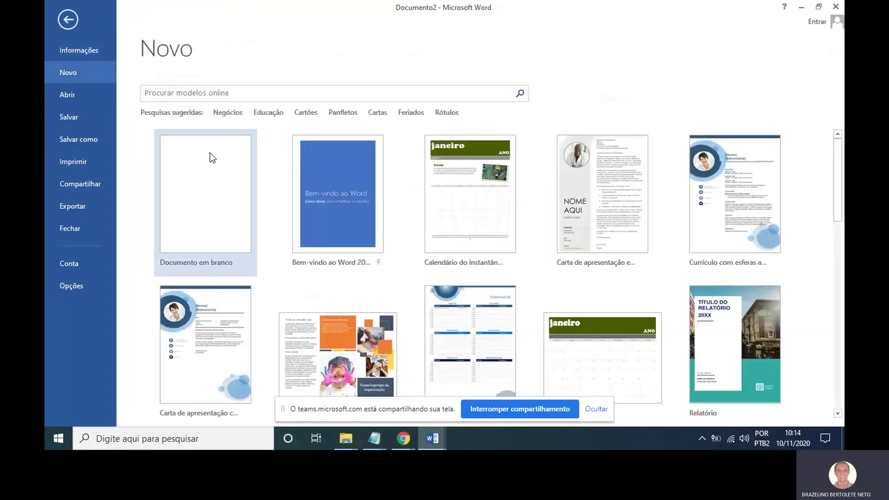
{"action": "left_click", "coordinate": [218, 184]}
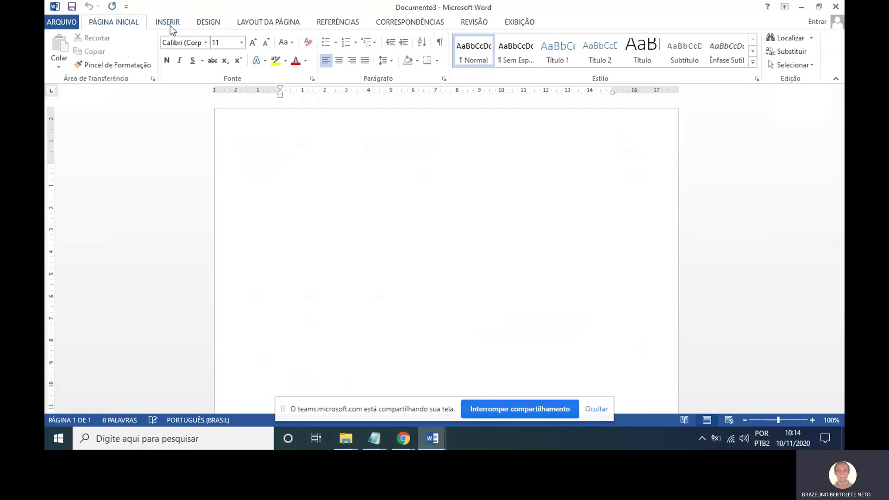
{"action": "left_click_drag", "start_coordinate": [218, 0], "coordinate": [182, 12]}
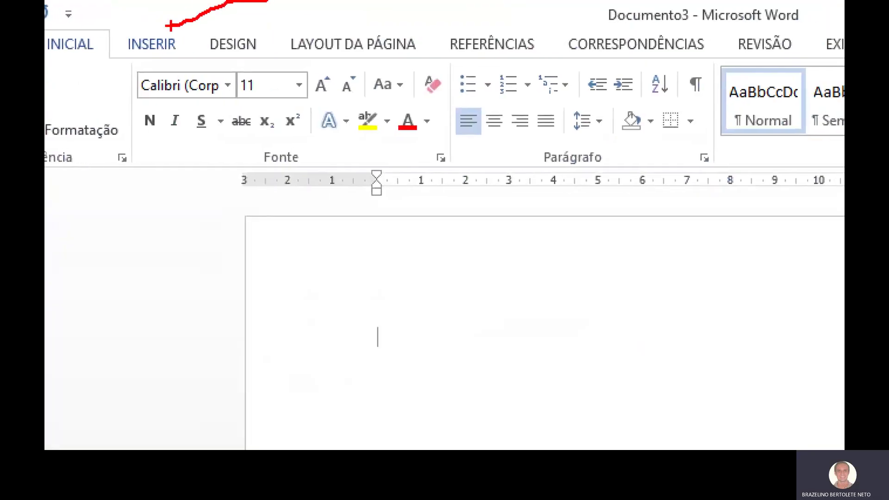
{"action": "left_click", "coordinate": [170, 49]}
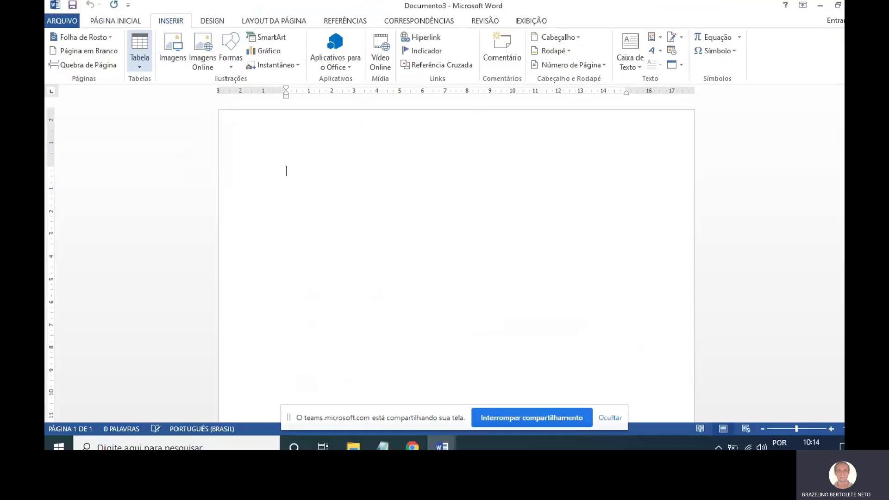
Insert a table with 2 columns and 3 rows via Inserir Tabela.
{"action": "left_click", "coordinate": [140, 63]}
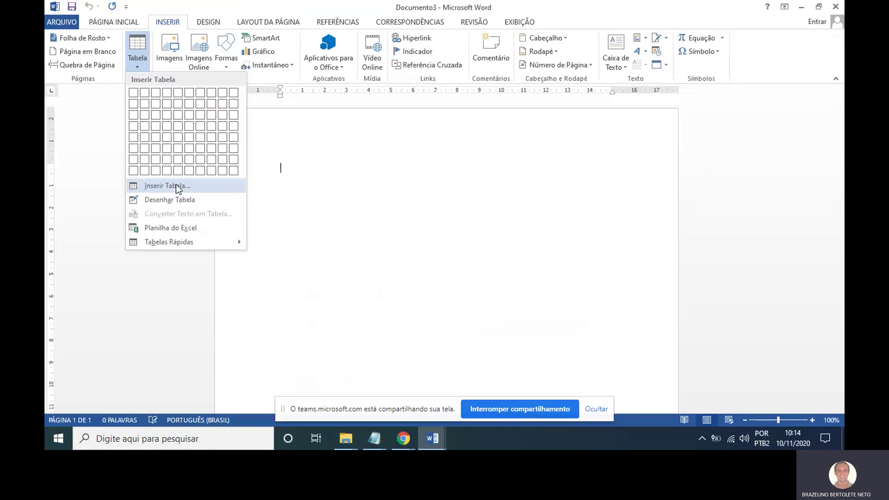
{"action": "mouse_move", "coordinate": [199, 174]}
{"action": "left_mouse_down"}
{"action": "mouse_move", "coordinate": [78, 170]}
{"action": "mouse_move", "coordinate": [185, 214]}
{"action": "mouse_move", "coordinate": [188, 171]}
{"action": "left_mouse_up"}
{"action": "key", "text": "Escape"}
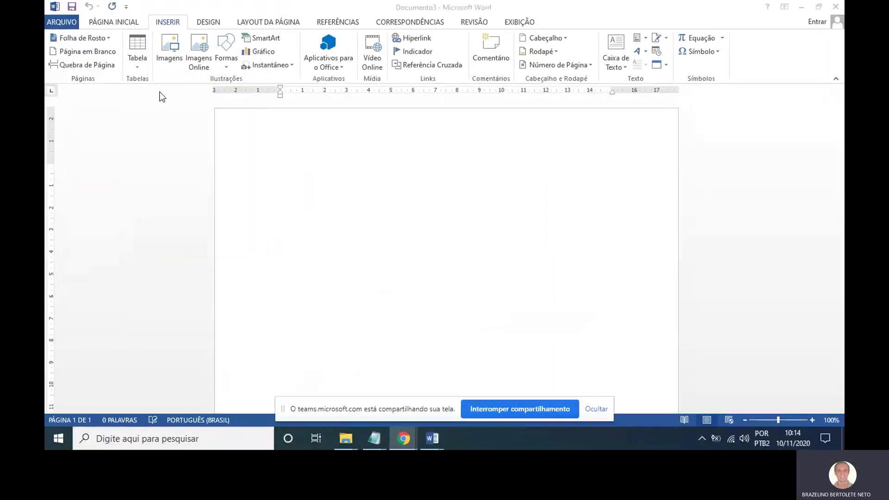
{"action": "left_click", "coordinate": [141, 63]}
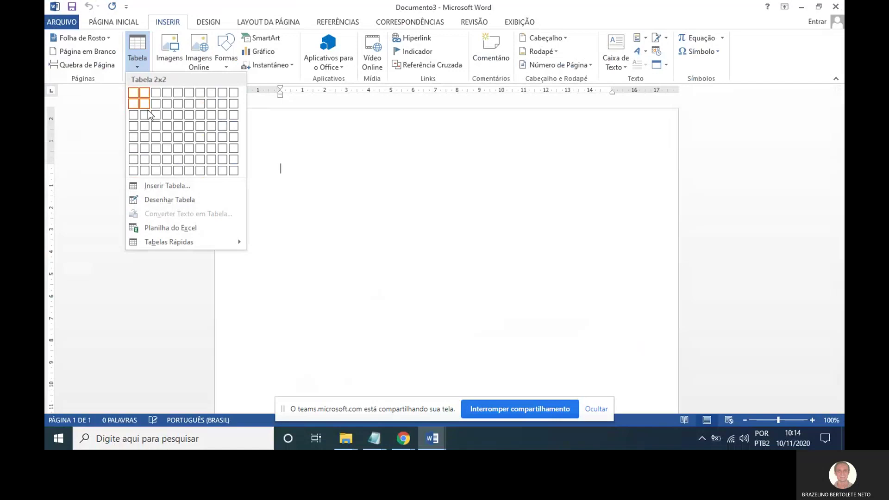
{"action": "left_click", "coordinate": [170, 187]}
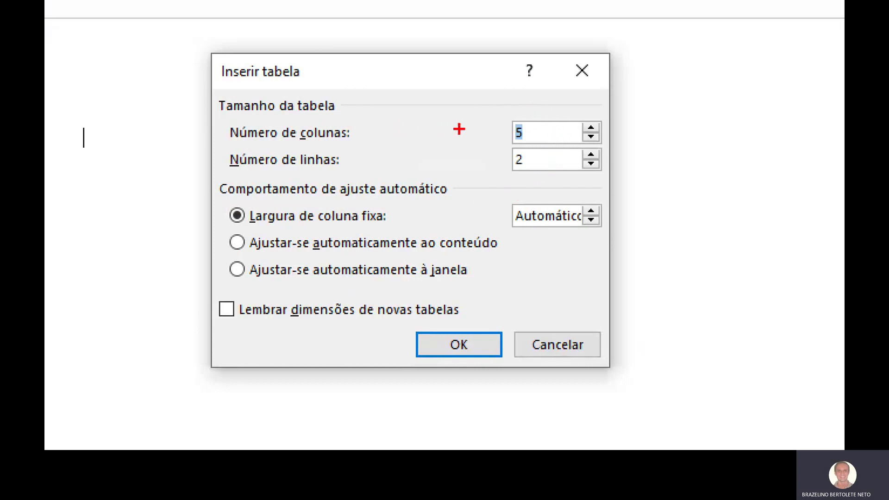
{"action": "mouse_move", "coordinate": [530, 148]}
{"action": "left_mouse_down"}
{"action": "mouse_move", "coordinate": [487, 160]}
{"action": "mouse_move", "coordinate": [535, 148]}
{"action": "left_mouse_up"}
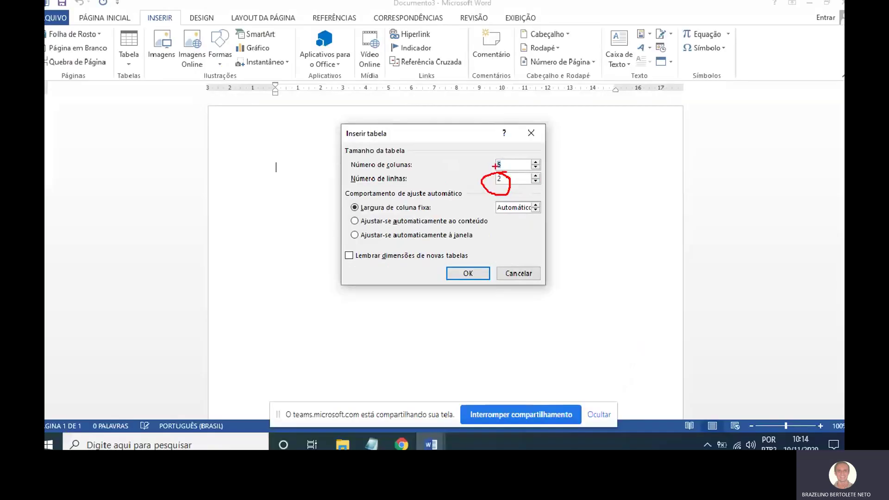
{"action": "left_click", "coordinate": [513, 159]}
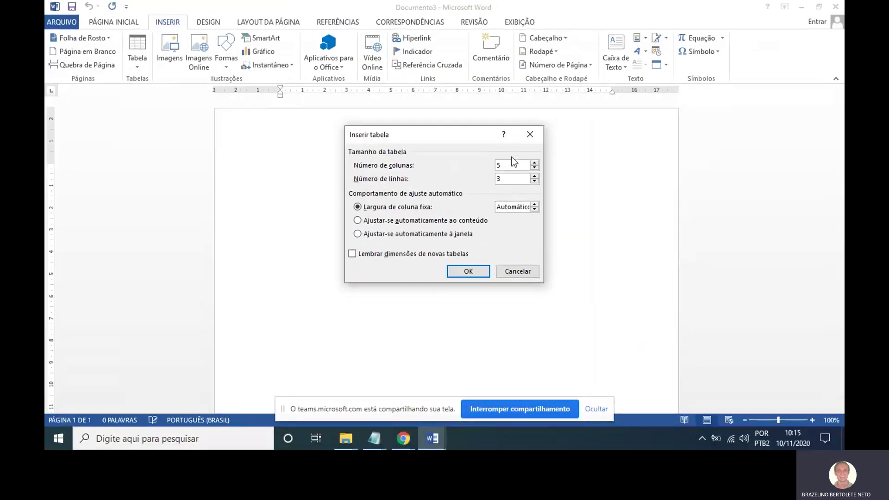
{"action": "left_click_drag", "start_coordinate": [508, 164], "coordinate": [487, 167]}
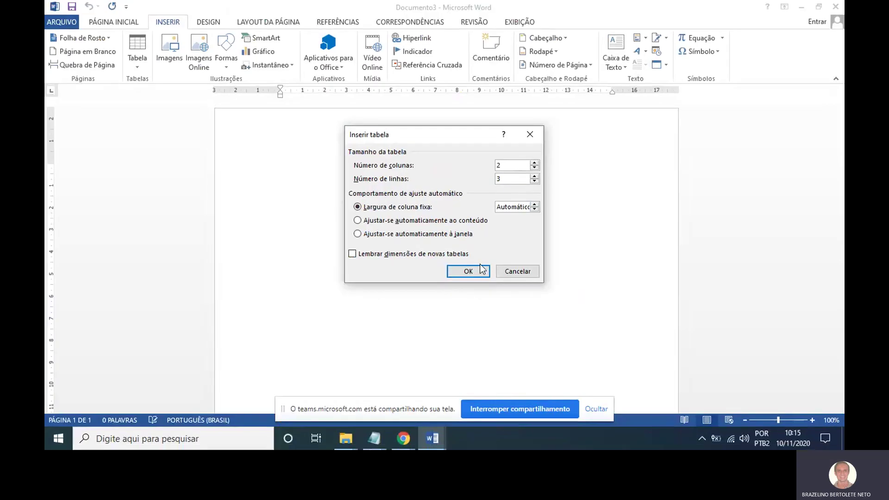
{"action": "left_click", "coordinate": [505, 303]}
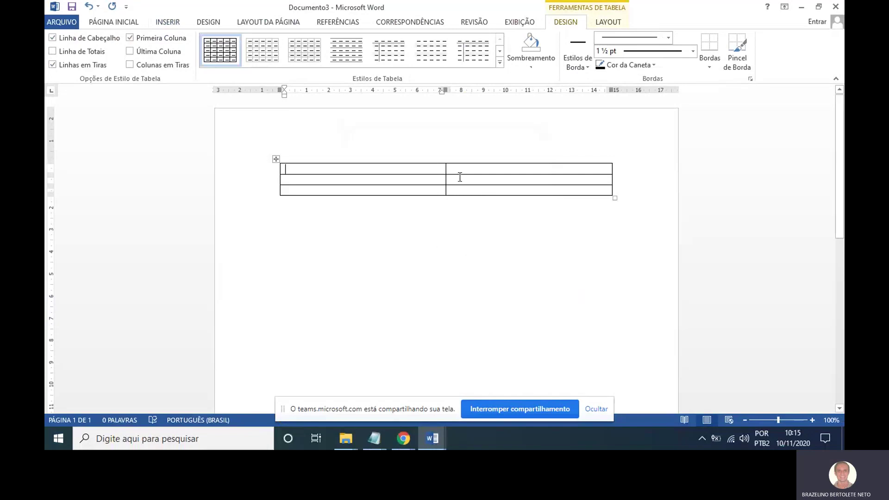
Enter headers Pais and 'População em milhões de habitantes', plus Brasil with 200.
{"action": "type", "text": "Pa"}
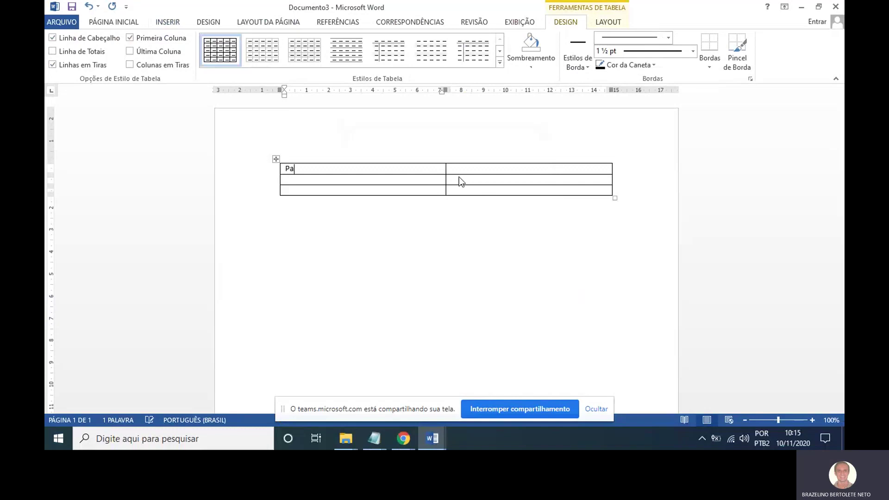
{"action": "type", "text": "is"}
{"action": "key", "text": "Tab"}
{"action": "type", "text": "P"}
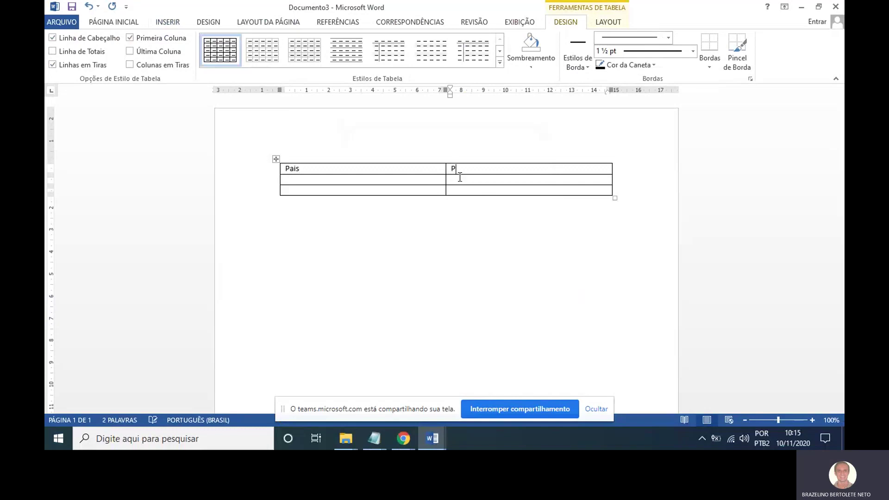
{"action": "type", "text": "opulação"}
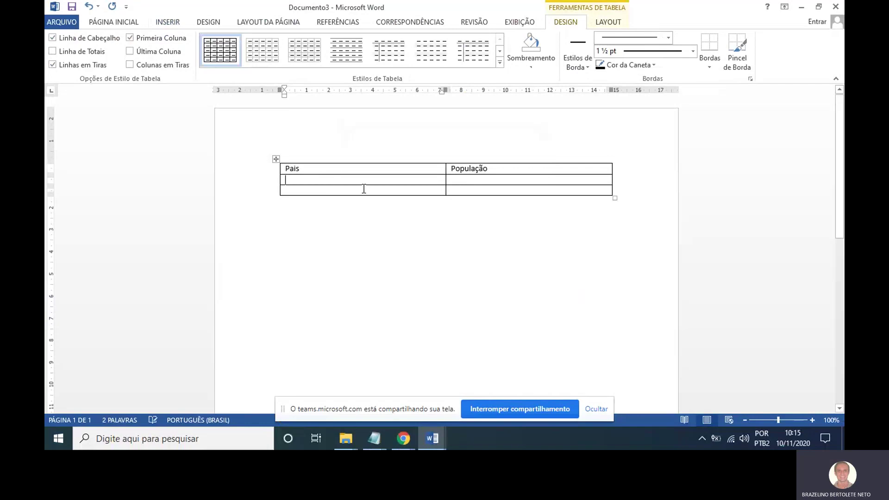
{"action": "type", "text": "rasil"}
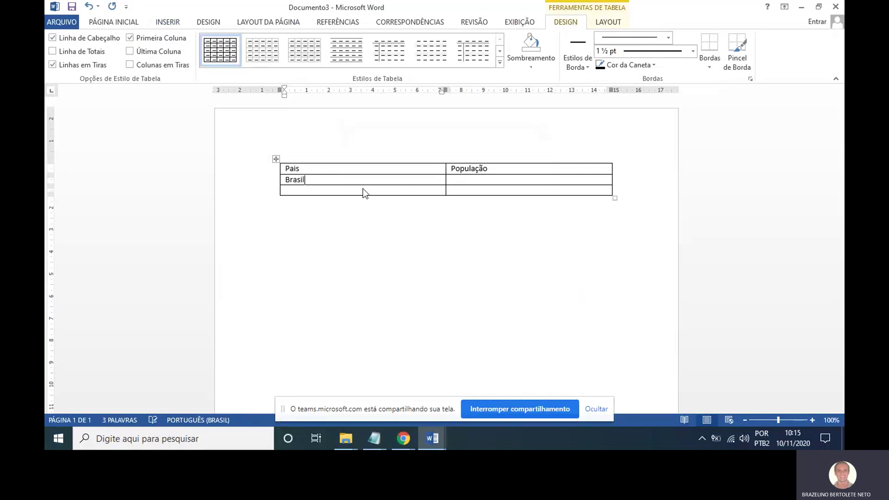
{"action": "key", "text": "Tab"}
{"action": "type", "text": "200"}
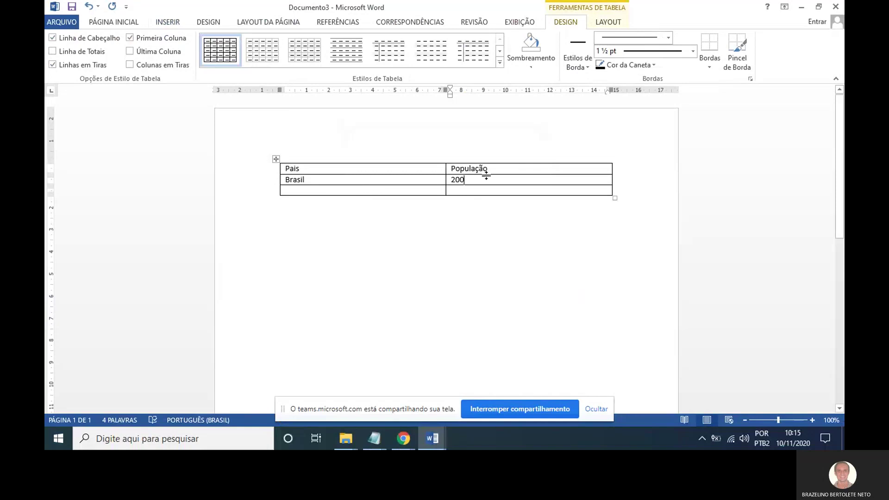
{"action": "left_click", "coordinate": [495, 173]}
{"action": "type", "text": "em mi"}
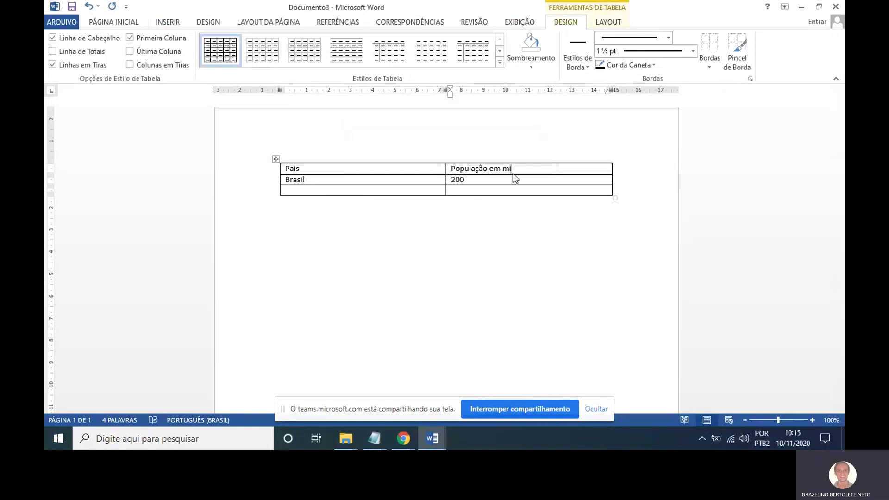
{"action": "type", "text": "lhões de habitantes"}
Fill row 3 with Italia and 60, then add an empty row at the end.
{"action": "left_click", "coordinate": [312, 190]}
{"action": "type", "text": "Ch"}
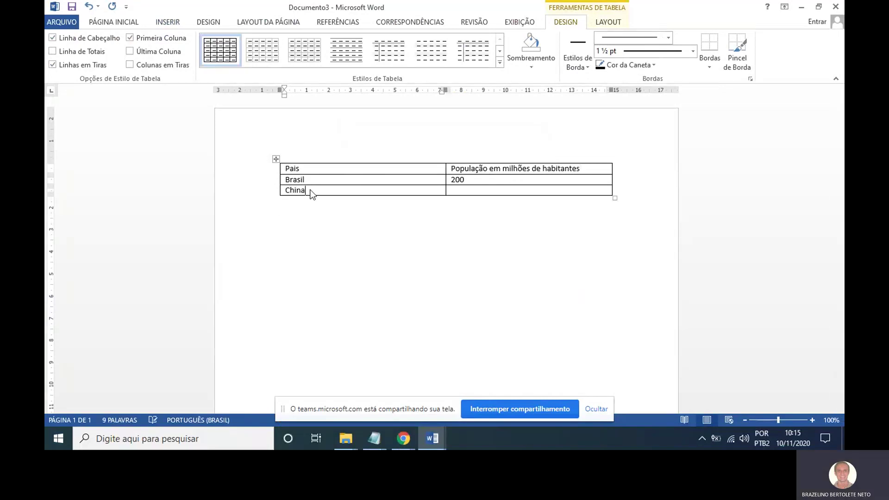
{"action": "type", "text": "ina"}
{"action": "key", "text": "Tab"}
{"action": "left_click", "coordinate": [311, 190]}
{"action": "key", "text": "BackSpace"}
{"action": "type", "text": "Italia"}
{"action": "key", "text": "Tab"}
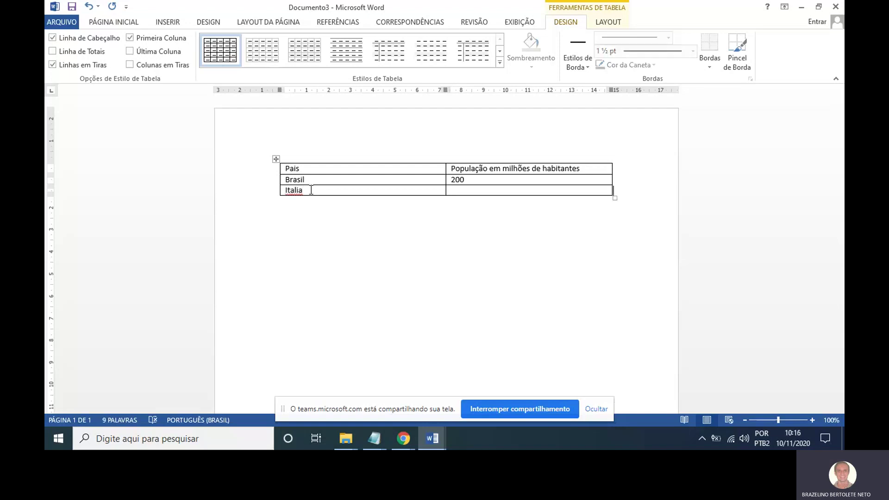
{"action": "type", "text": "60"}
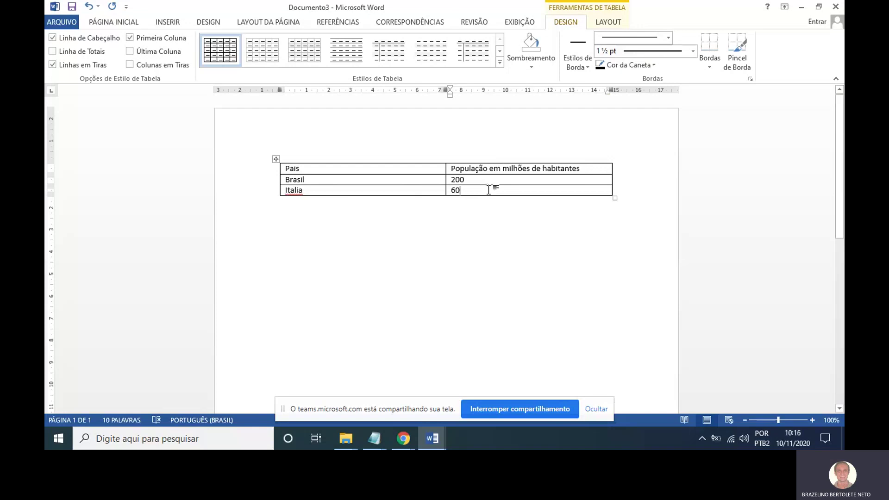
{"action": "key", "text": "Tab"}
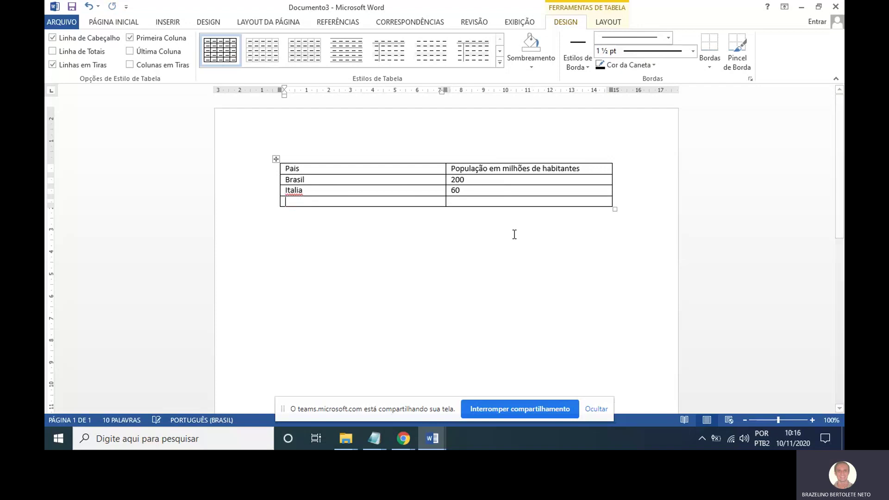
{"action": "left_click", "coordinate": [487, 190]}
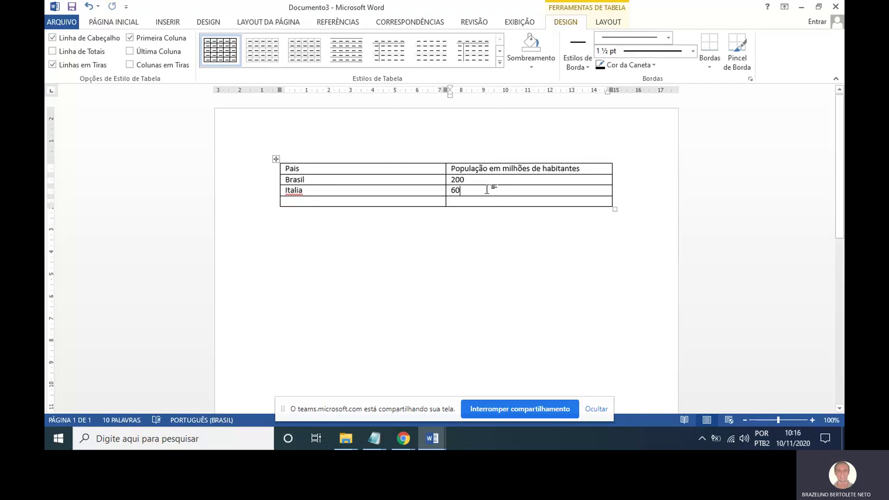
{"action": "key", "text": "Tab"}
Add the note 'TAB: ABRIR NOVAS LINHAS NA TABELA' to the untitled Notepad, then minimize it.
{"action": "left_click", "coordinate": [379, 438]}
{"action": "left_click", "coordinate": [460, 397]}
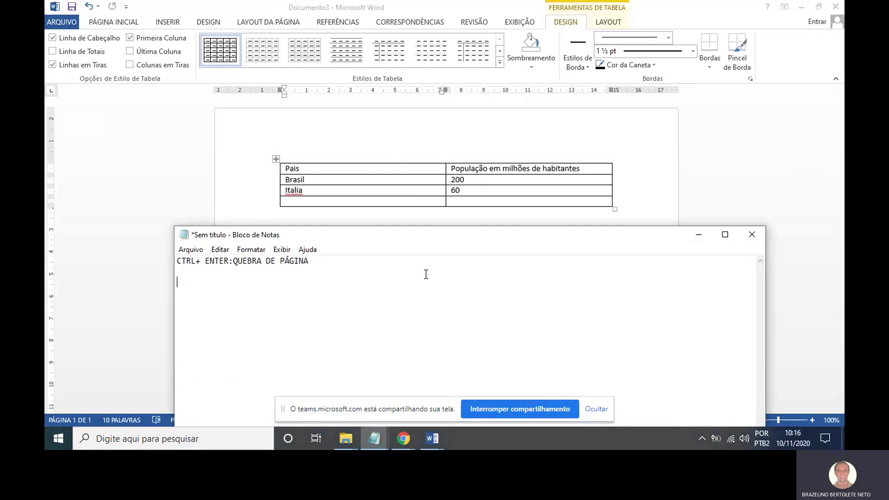
{"action": "type", "text": "ta"}
{"action": "type", "text": "TA"}
{"action": "type", "text": "B: ABRIR NO"}
{"action": "type", "text": "VAS "}
{"action": "type", "text": "LINHAS NA TAB"}
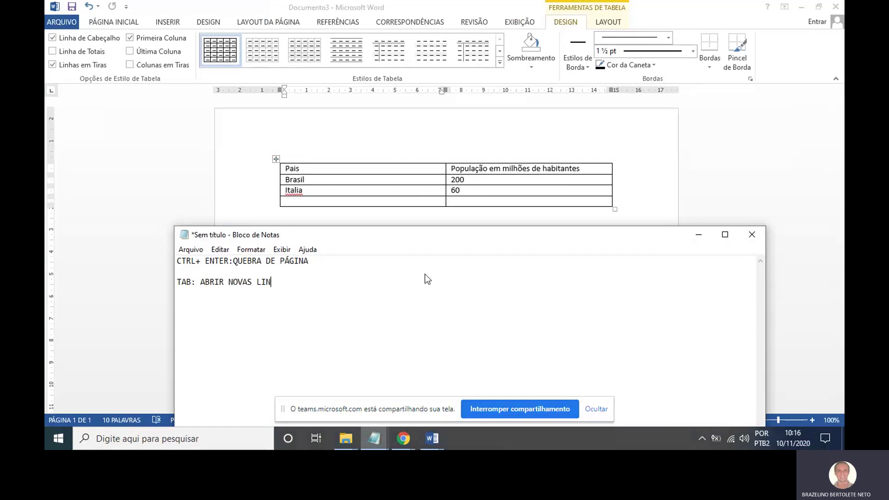
{"action": "type", "text": "ELA"}
{"action": "left_click", "coordinate": [699, 237]}
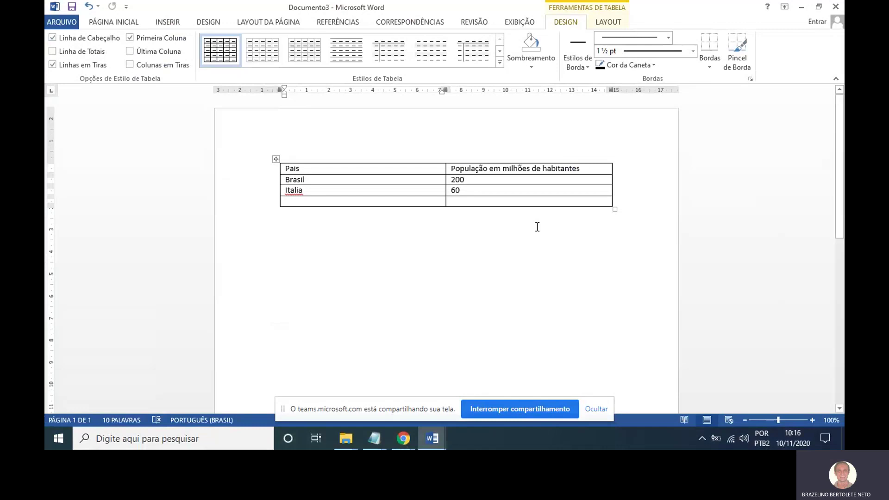
Enter Alemanha with a population of 70 in the table's last row.
{"action": "type", "text": "alem"}
{"action": "key", "text": "BackSpace"}
{"action": "key", "text": "BackSpace"}
{"action": "key", "text": "BackSpace"}
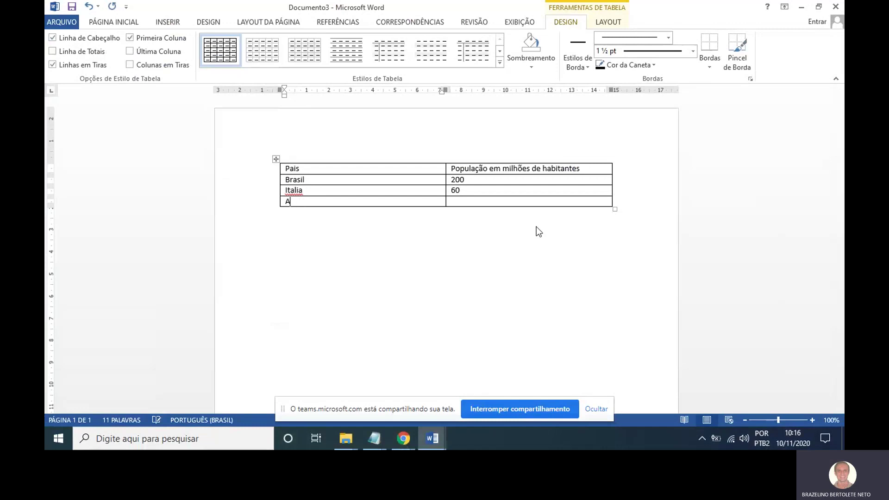
{"action": "type", "text": "lemanha"}
{"action": "key", "text": "Tab"}
{"action": "type", "text": "70"}
Try inserting a column to the right of the header cell, then undo it.
{"action": "right_click", "coordinate": [591, 170]}
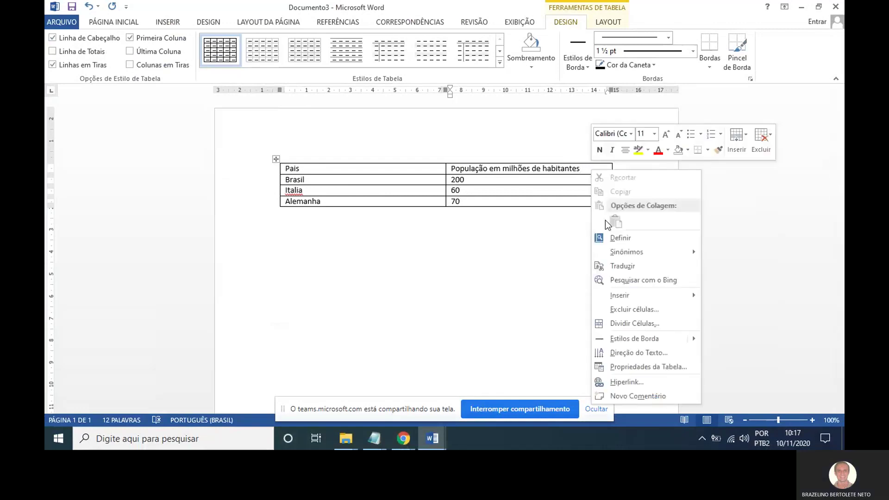
{"action": "mouse_move", "coordinate": [626, 300]}
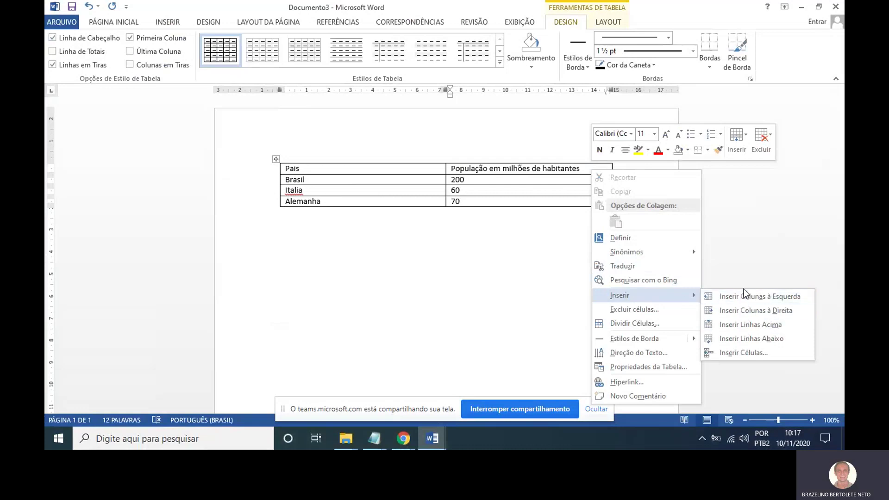
{"action": "left_click", "coordinate": [755, 310]}
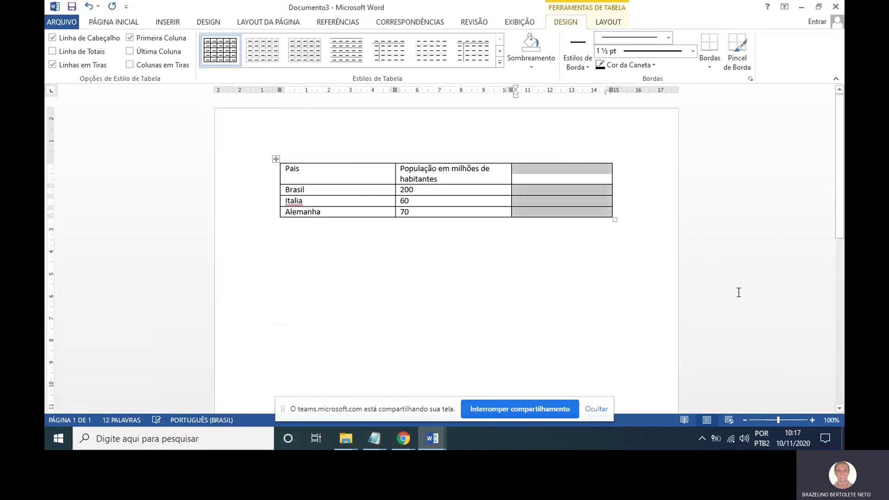
{"action": "left_click", "coordinate": [556, 171]}
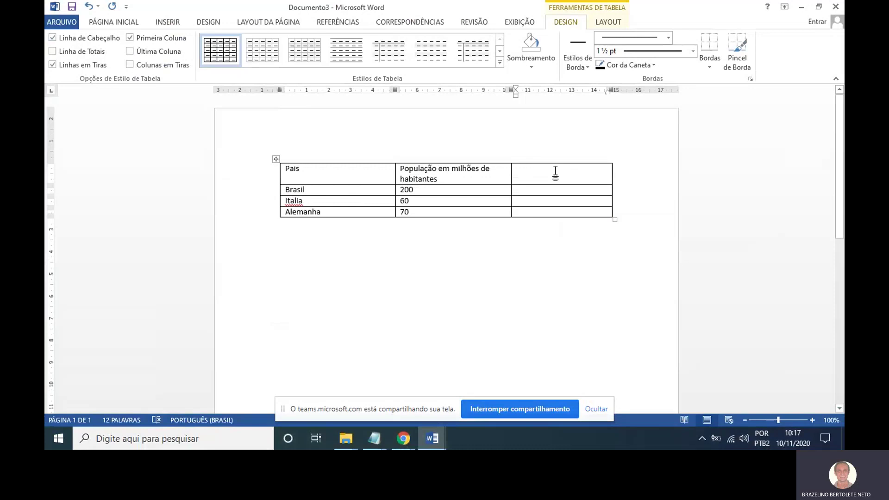
{"action": "key", "text": "ctrl+z"}
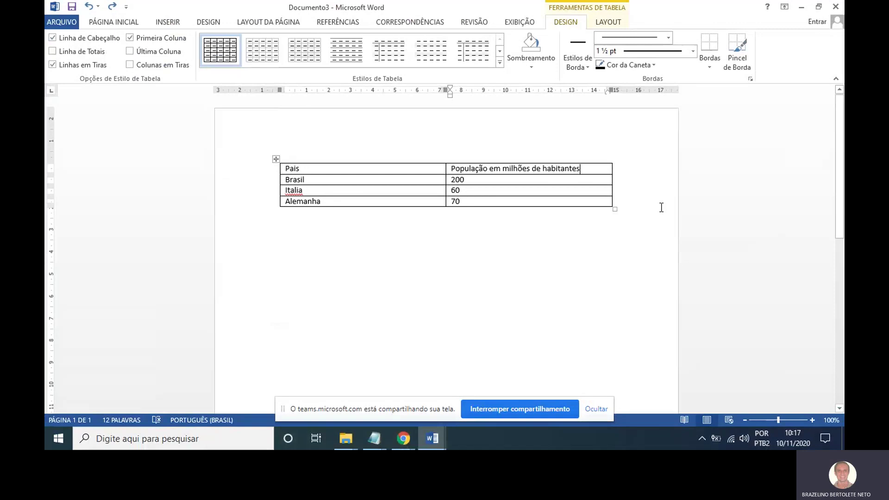
{"action": "right_click", "coordinate": [586, 170]}
{"action": "mouse_move", "coordinate": [642, 301]}
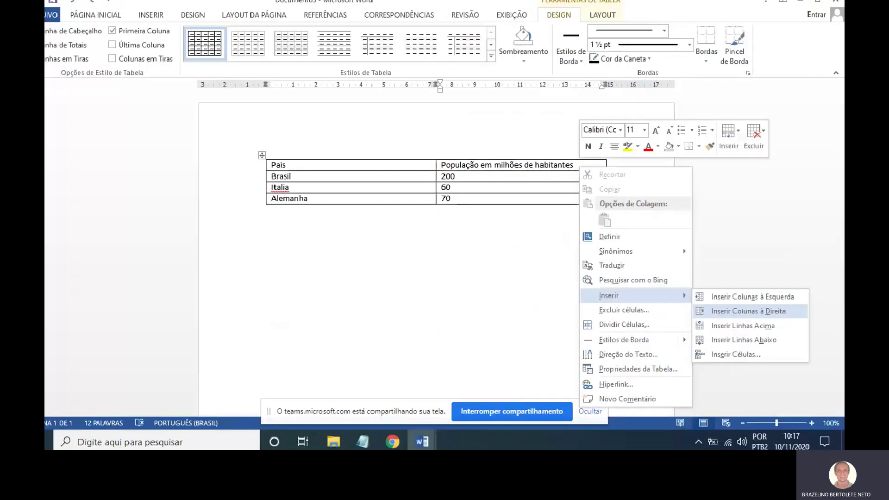
{"action": "key", "text": "Escape"}
{"action": "key", "text": "Escape"}
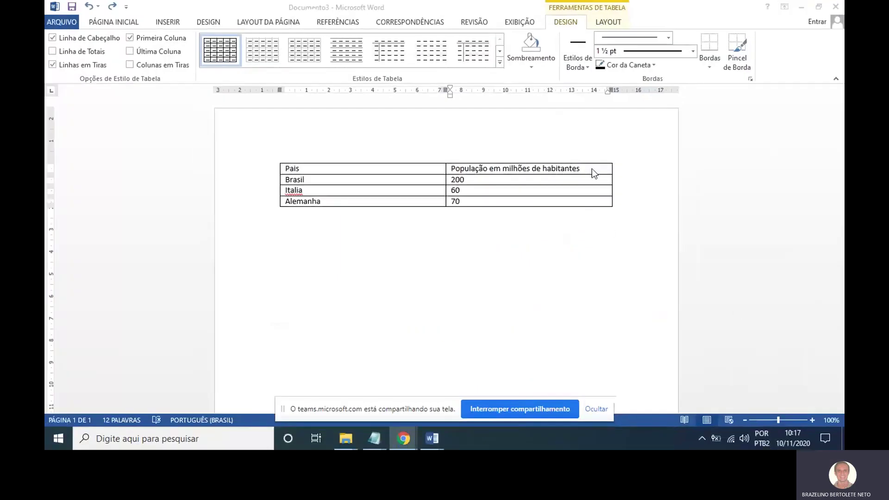
Insert a new column to the right of the population column and enter its header cell.
{"action": "right_click", "coordinate": [593, 167]}
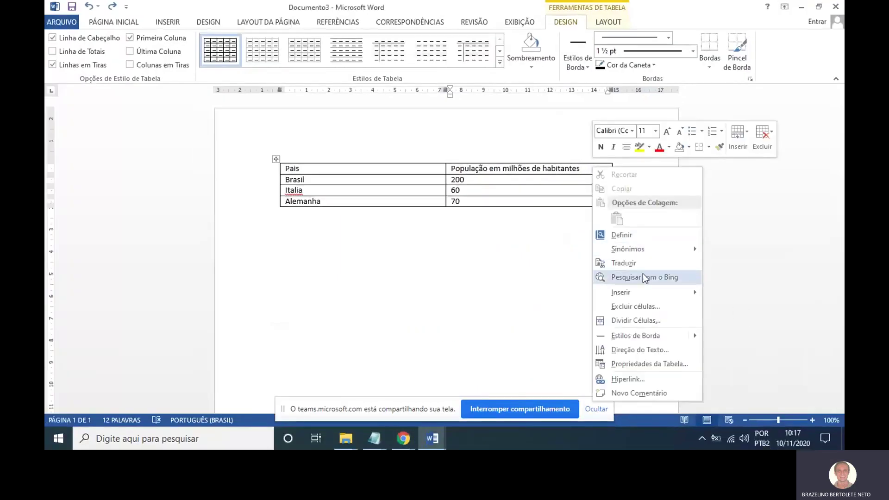
{"action": "mouse_move", "coordinate": [669, 291]}
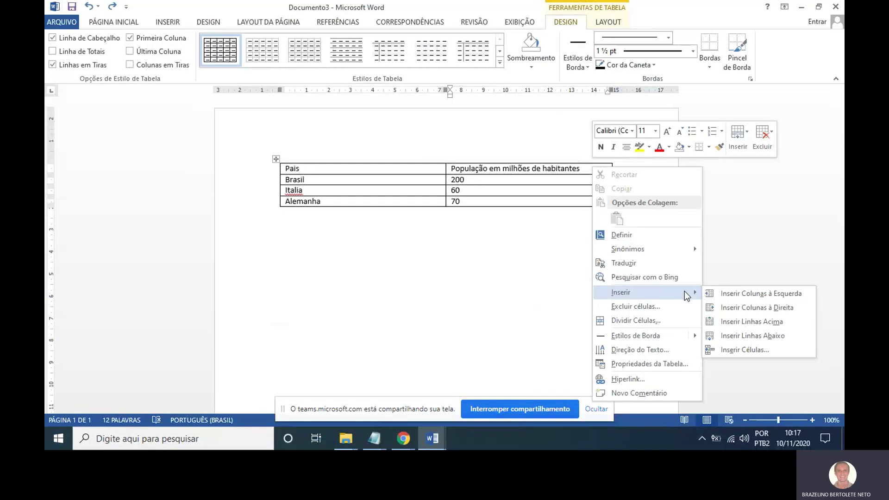
{"action": "left_click", "coordinate": [741, 308]}
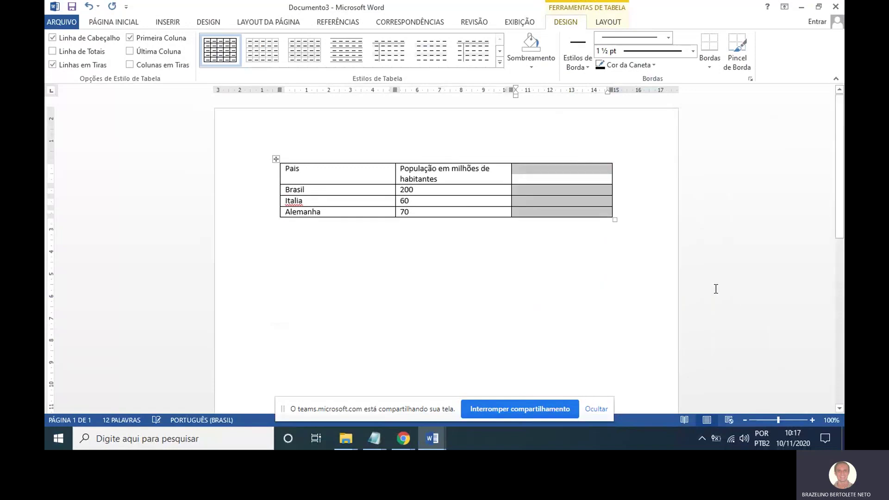
{"action": "left_click", "coordinate": [557, 180]}
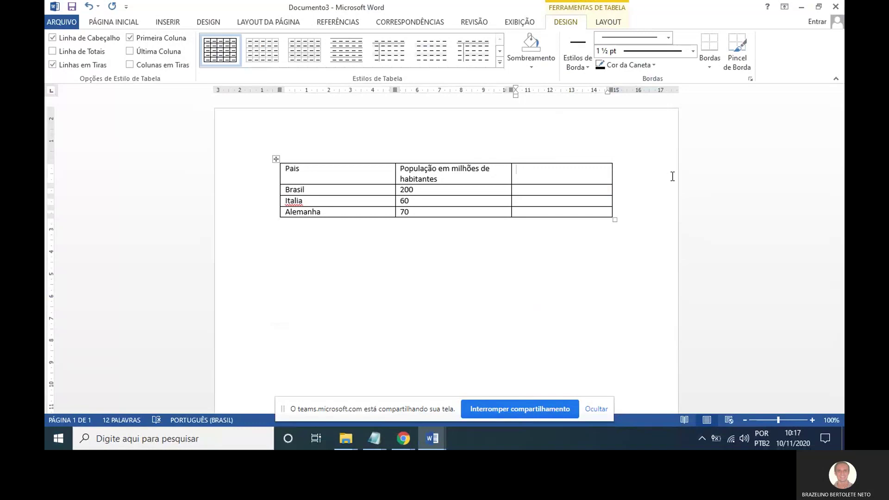
Head the new column 'Faixa etária' and enter Jovem for Brasil and idosa for Italia.
{"action": "type", "text": "Pre"}
{"action": "type", "text": "ç"}
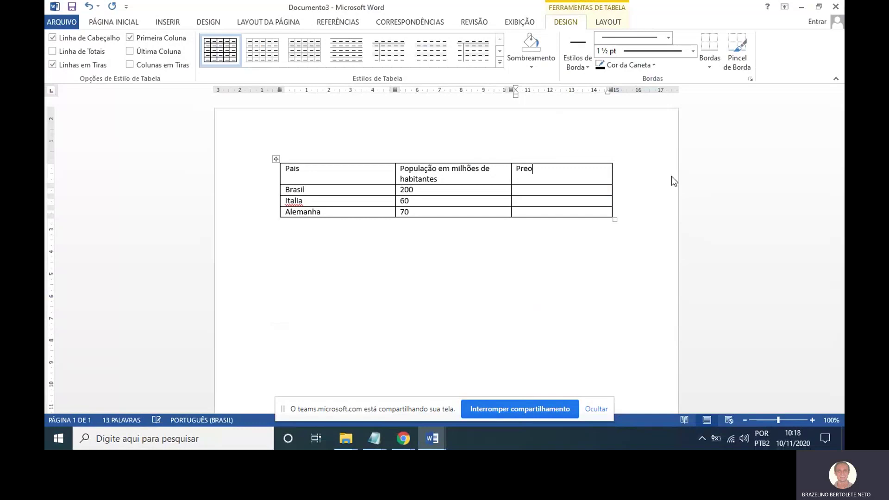
{"action": "key", "text": "BackSpace"}
{"action": "key", "text": "BackSpace"}
{"action": "key", "text": "BackSpace"}
{"action": "key", "text": "BackSpace"}
{"action": "type", "text": "Faixa etária"}
{"action": "left_click", "coordinate": [550, 189]}
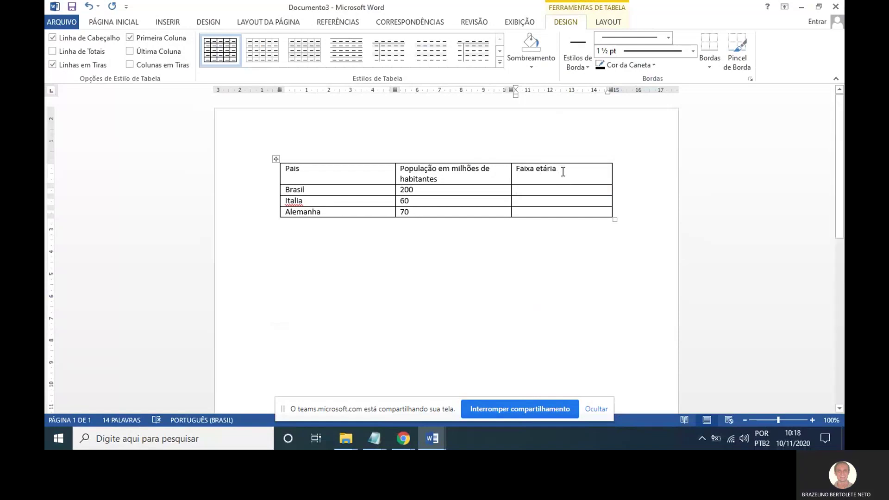
{"action": "type", "text": "Jovem"}
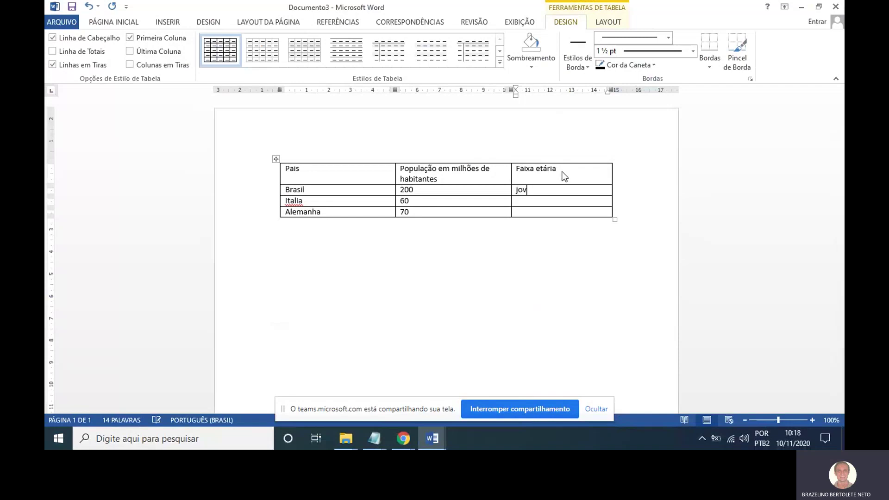
{"action": "key", "text": "Down"}
{"action": "type", "text": "idosa"}
{"action": "key", "text": "Down"}
{"action": "type", "text": "idosa"}
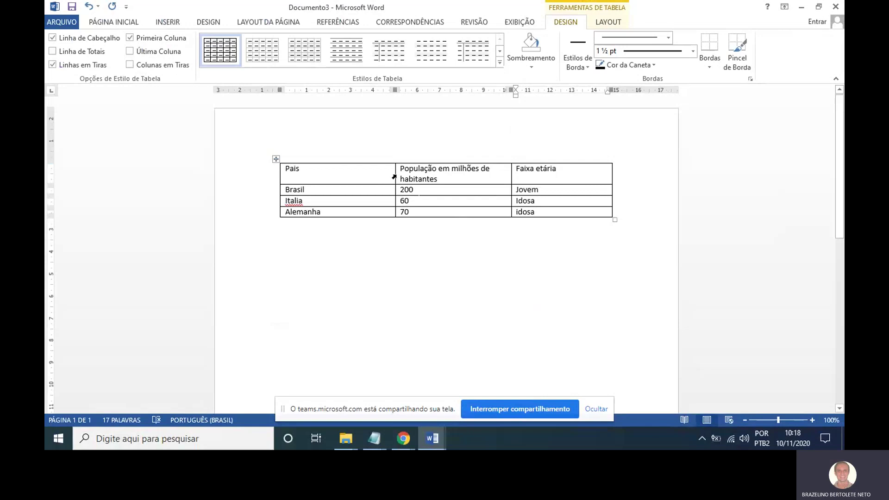
Narrow the Pais and middle columns and pull the table's right edge inward.
{"action": "left_click_drag", "start_coordinate": [395, 174], "coordinate": [351, 166]}
{"action": "left_click_drag", "start_coordinate": [494, 175], "coordinate": [459, 179]}
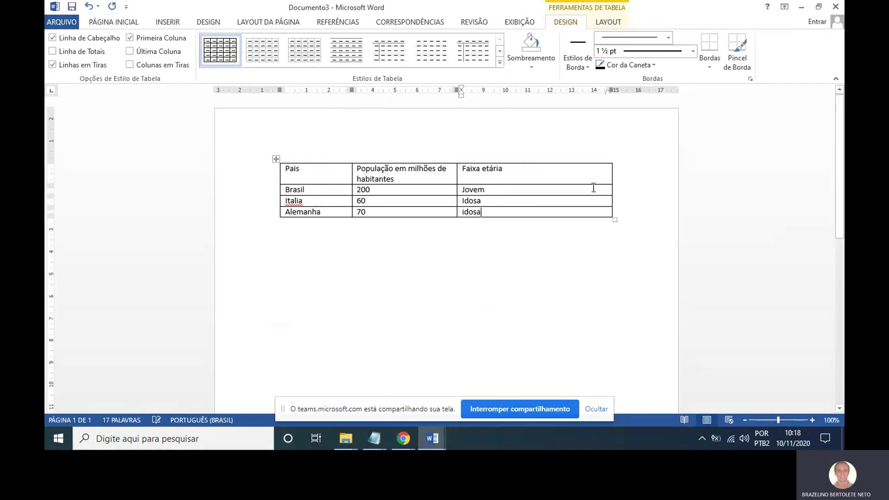
{"action": "left_click_drag", "start_coordinate": [613, 177], "coordinate": [535, 176]}
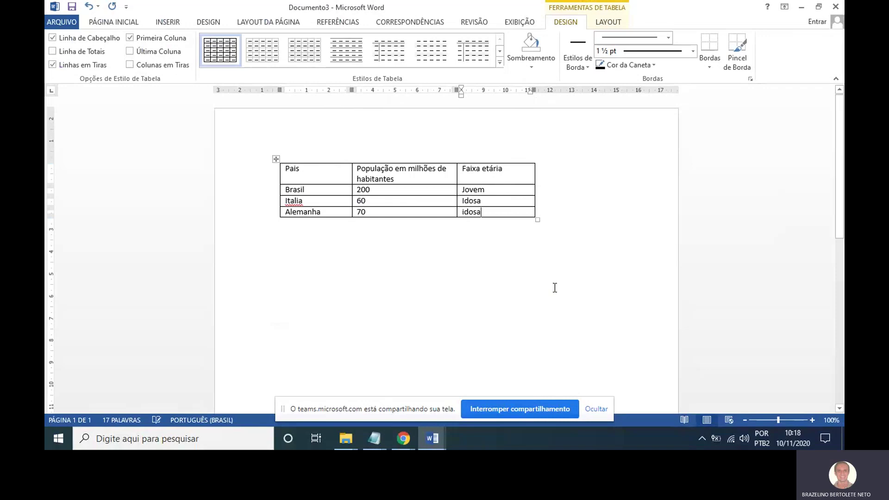
{"action": "left_click", "coordinate": [554, 287]}
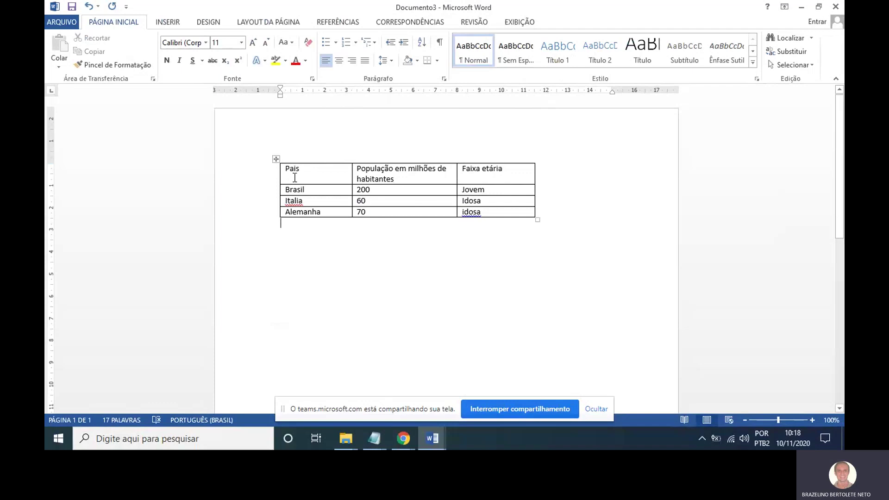
{"action": "left_click", "coordinate": [505, 174]}
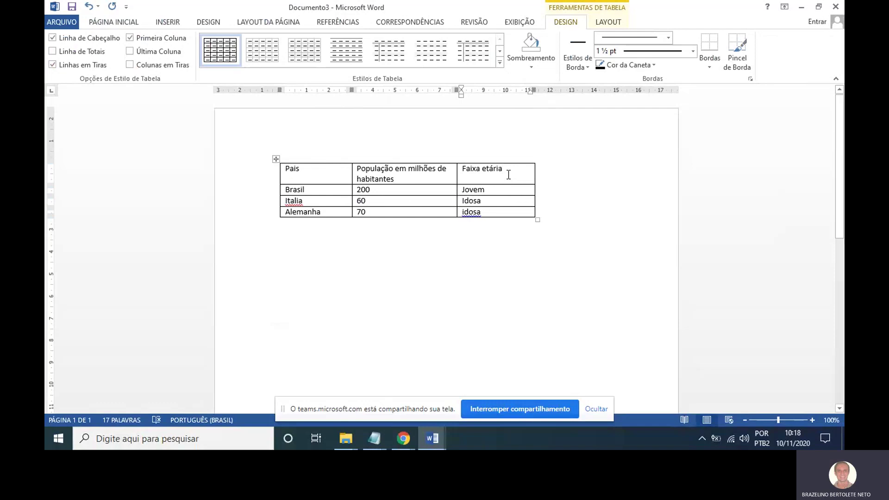
{"action": "right_click", "coordinate": [508, 174]}
{"action": "mouse_move", "coordinate": [559, 300]}
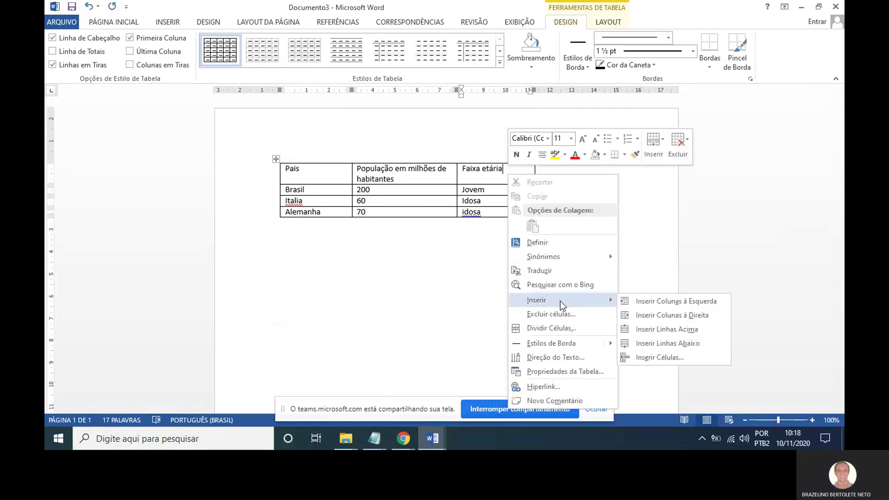
{"action": "left_click", "coordinate": [669, 301]}
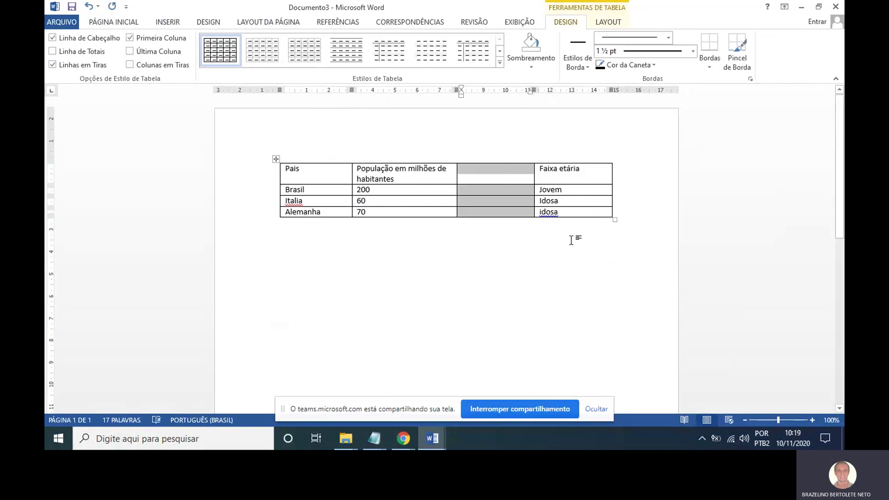
{"action": "key", "text": "ctrl+z"}
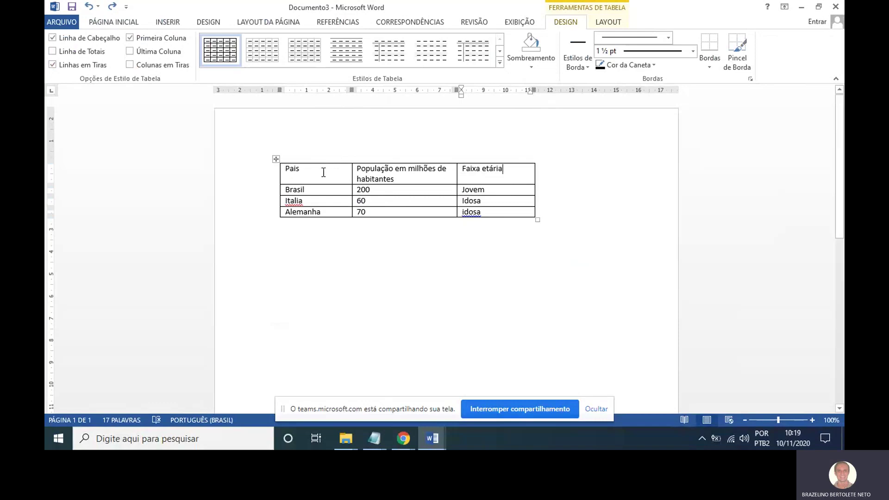
{"action": "left_click", "coordinate": [277, 160]}
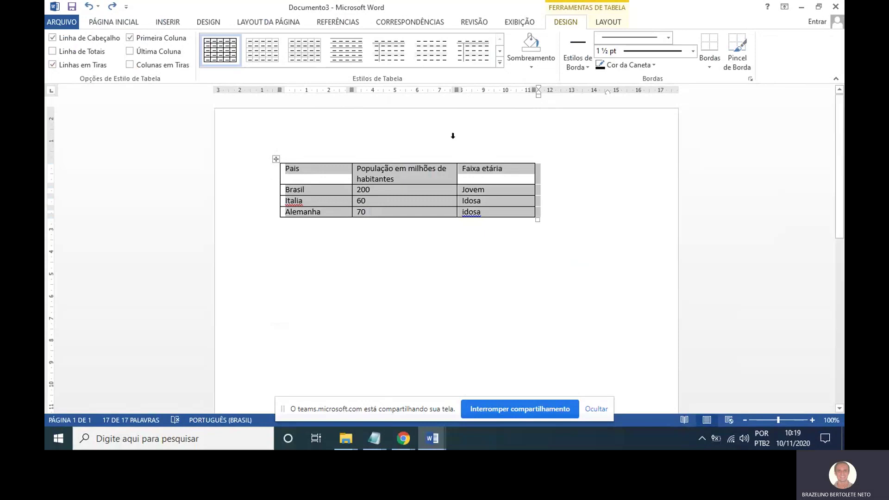
{"action": "left_click", "coordinate": [713, 70]}
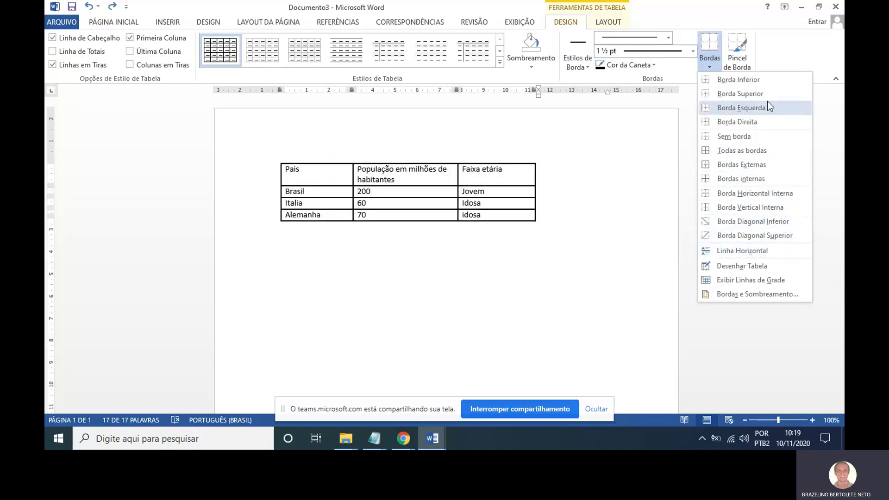
{"action": "left_click", "coordinate": [621, 95]}
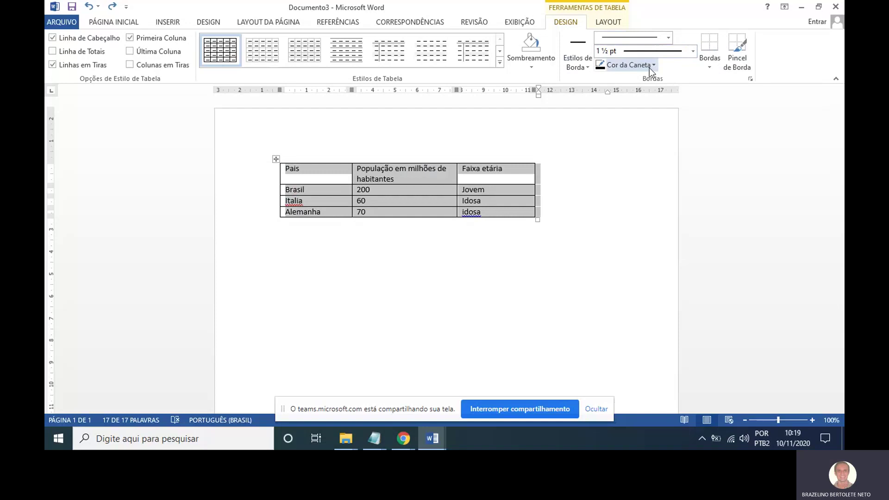
{"action": "left_click", "coordinate": [612, 27]}
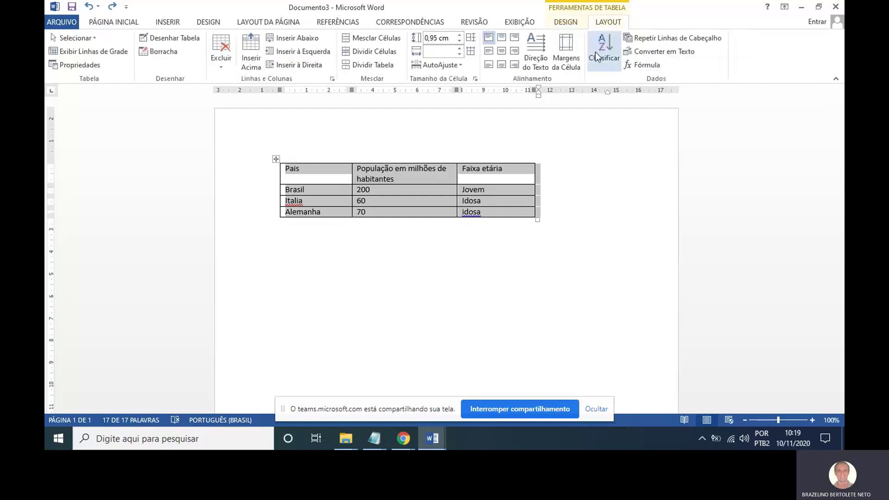
{"action": "left_click", "coordinate": [560, 21]}
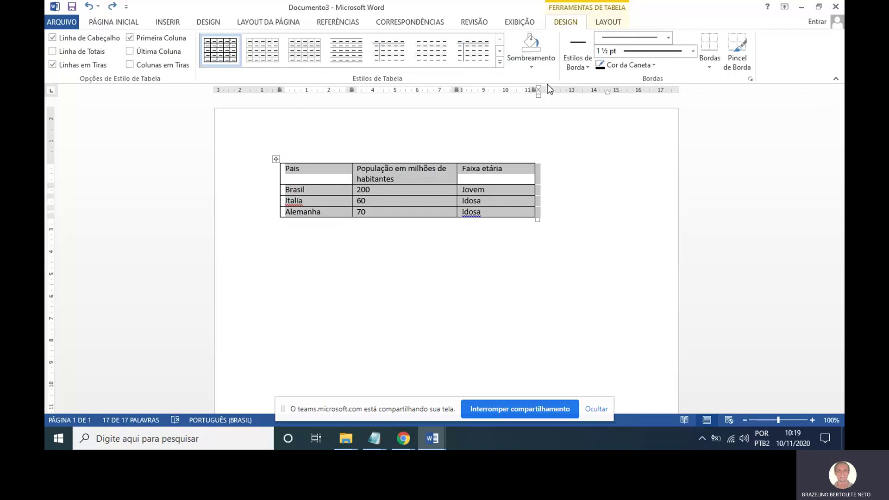
{"action": "left_click", "coordinate": [501, 51]}
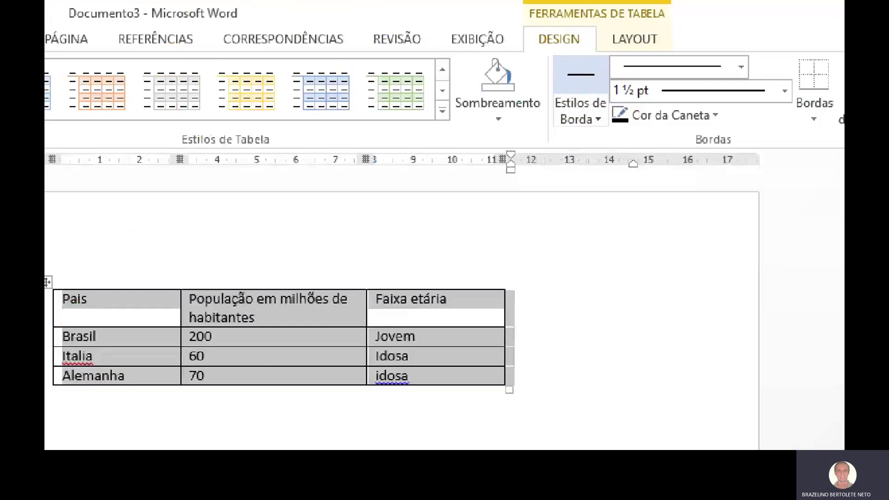
{"action": "mouse_move", "coordinate": [588, 26]}
{"action": "left_mouse_down"}
{"action": "mouse_move", "coordinate": [533, 24]}
{"action": "mouse_move", "coordinate": [588, 34]}
{"action": "mouse_move", "coordinate": [587, 21]}
{"action": "left_mouse_up"}
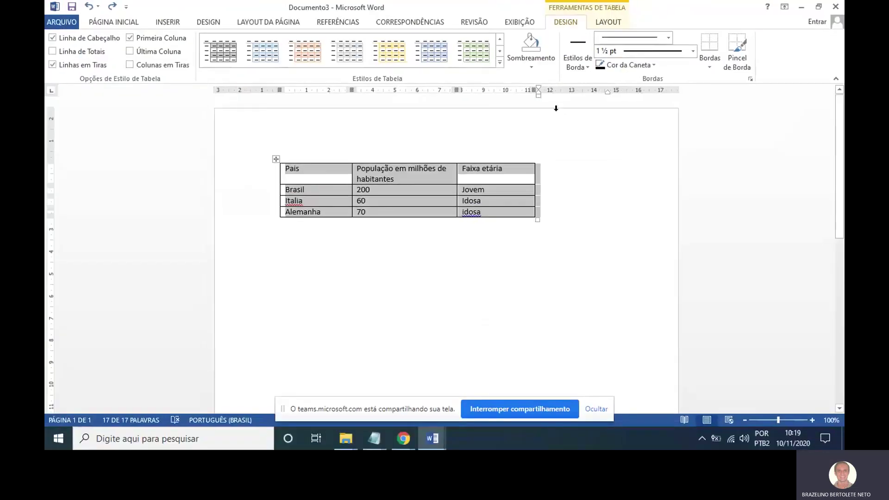
Add a blank row below Alemanha, then select the whole table.
{"action": "left_click", "coordinate": [551, 217]}
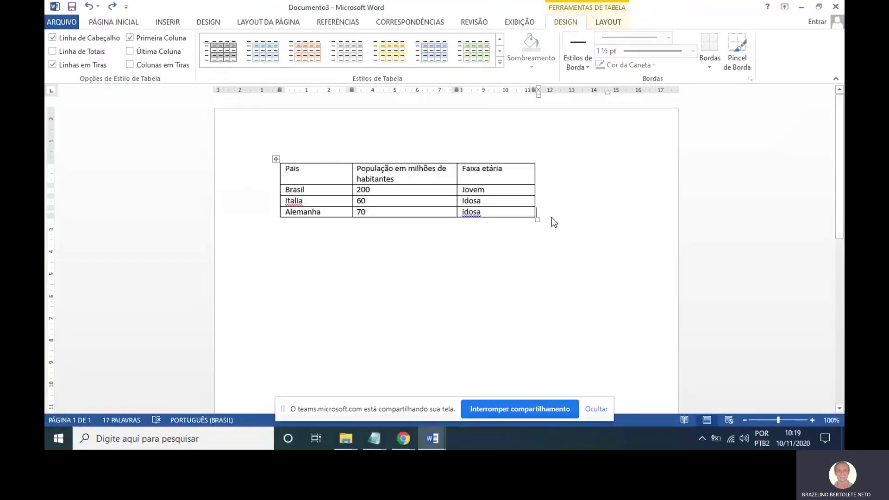
{"action": "key", "text": "Return"}
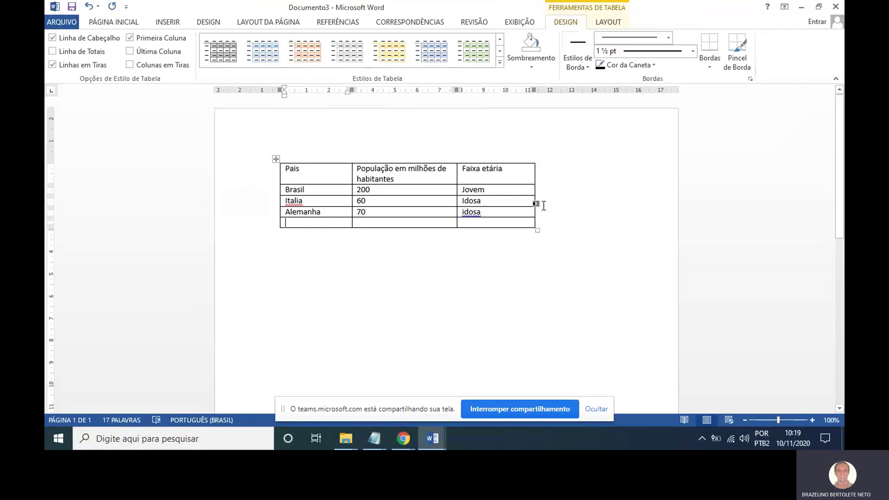
{"action": "left_click", "coordinate": [626, 307]}
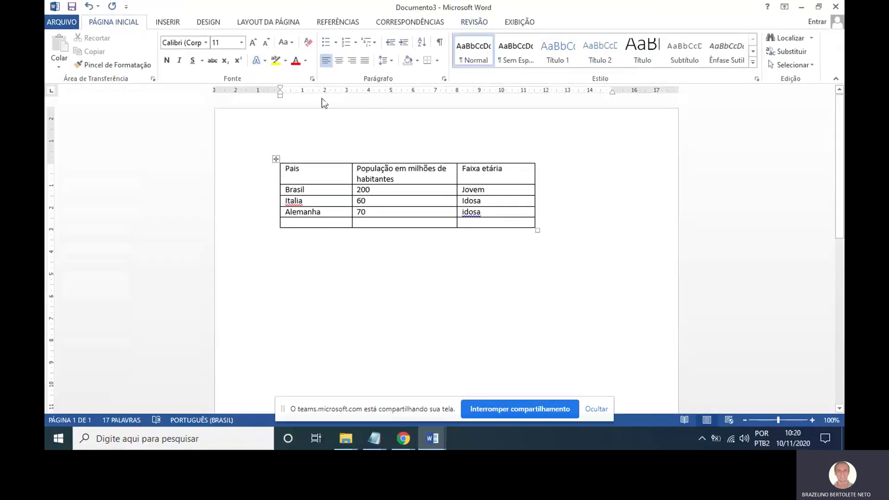
{"action": "left_click", "coordinate": [276, 159]}
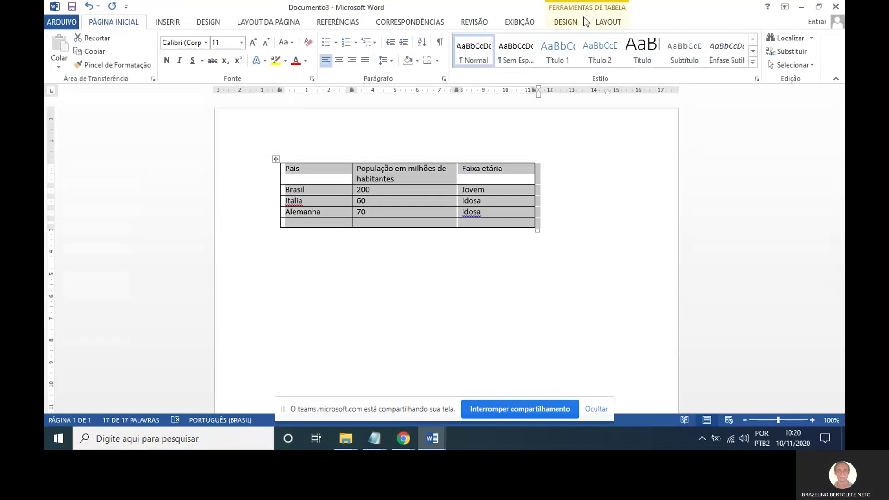
Try the orange and other coloured grid styles on the population table.
{"action": "left_click", "coordinate": [568, 23]}
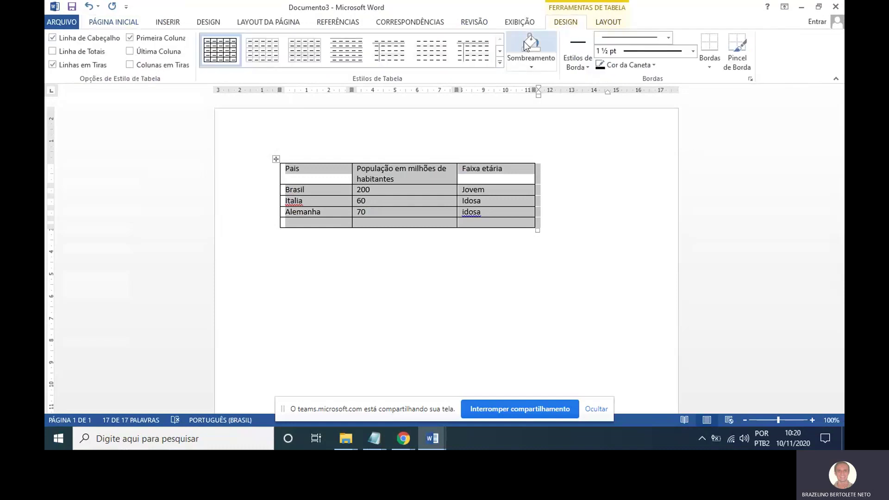
{"action": "left_click", "coordinate": [500, 52]}
{"action": "left_click", "coordinate": [500, 51]}
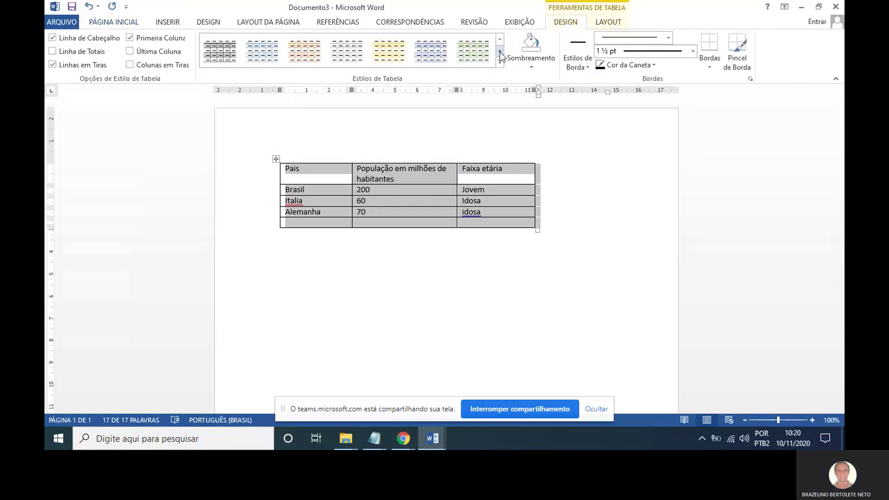
{"action": "left_click", "coordinate": [500, 52]}
{"action": "left_click", "coordinate": [309, 54]}
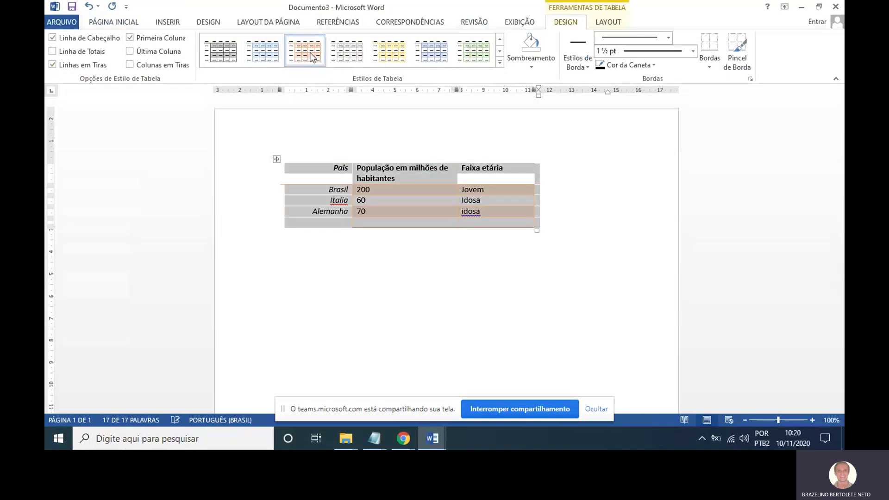
{"action": "left_click", "coordinate": [380, 52]}
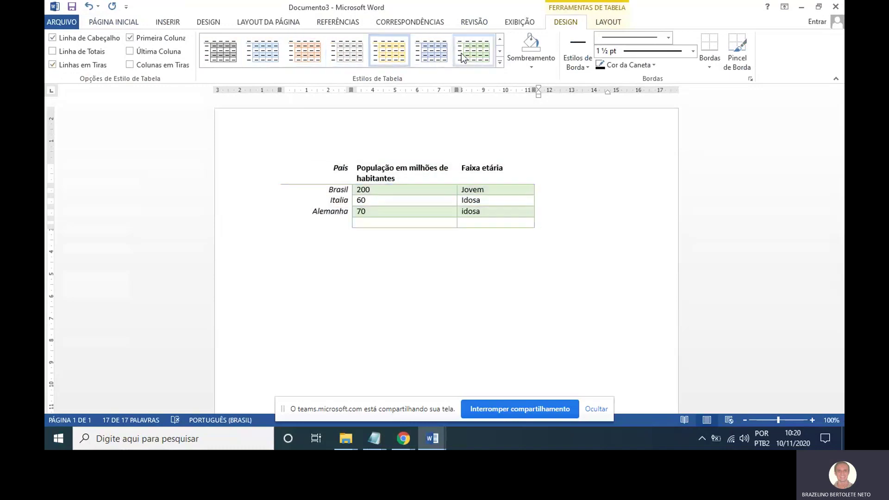
Apply the black grid style, with a black header row and first column over grey bands.
{"action": "left_click", "coordinate": [500, 51]}
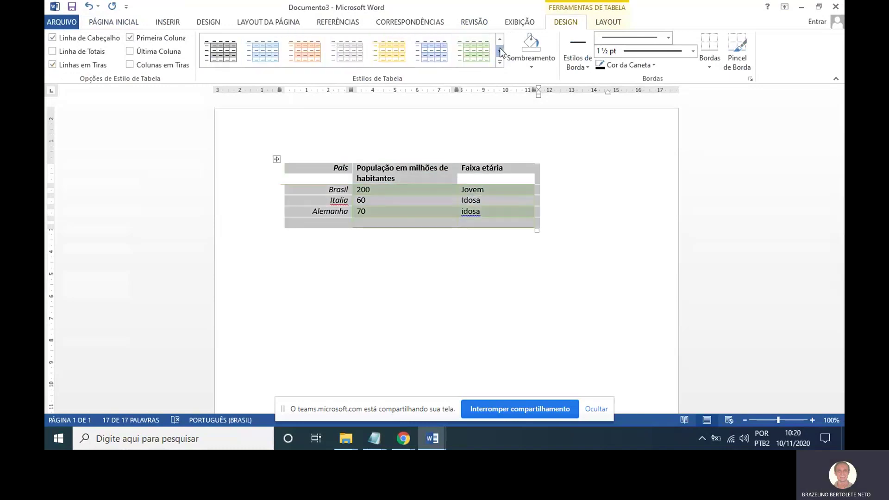
{"action": "left_click", "coordinate": [499, 40]}
{"action": "left_click", "coordinate": [498, 41]}
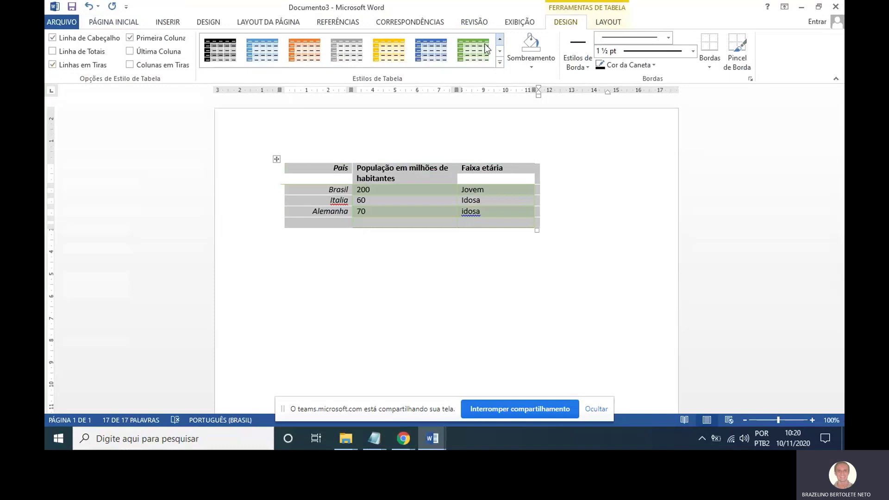
{"action": "left_click", "coordinate": [222, 49]}
{"action": "left_click", "coordinate": [575, 182]}
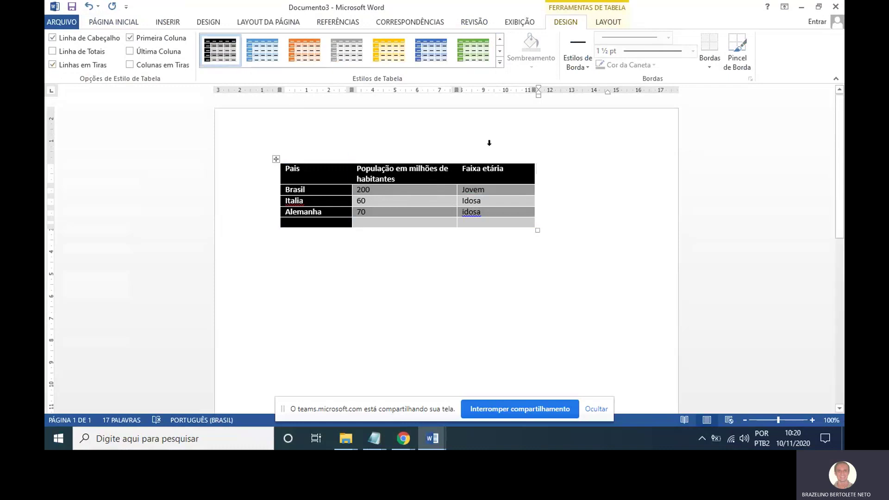
{"action": "left_click", "coordinate": [500, 51]}
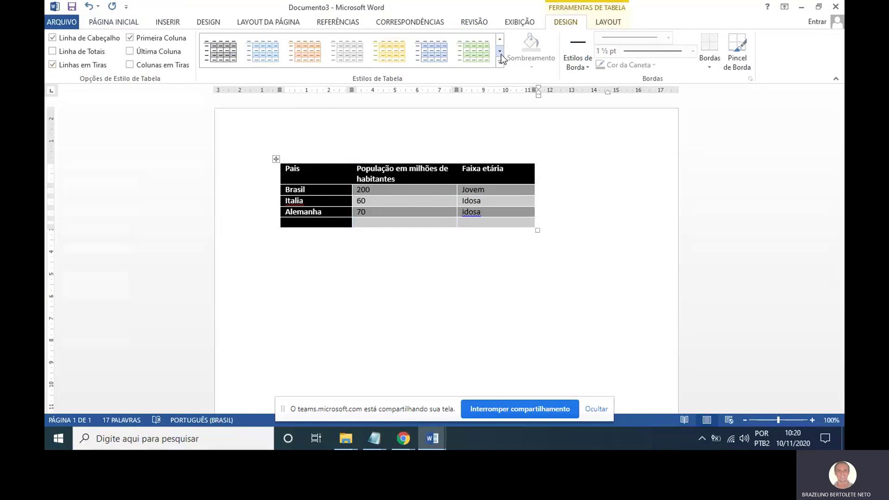
{"action": "left_click", "coordinate": [501, 54]}
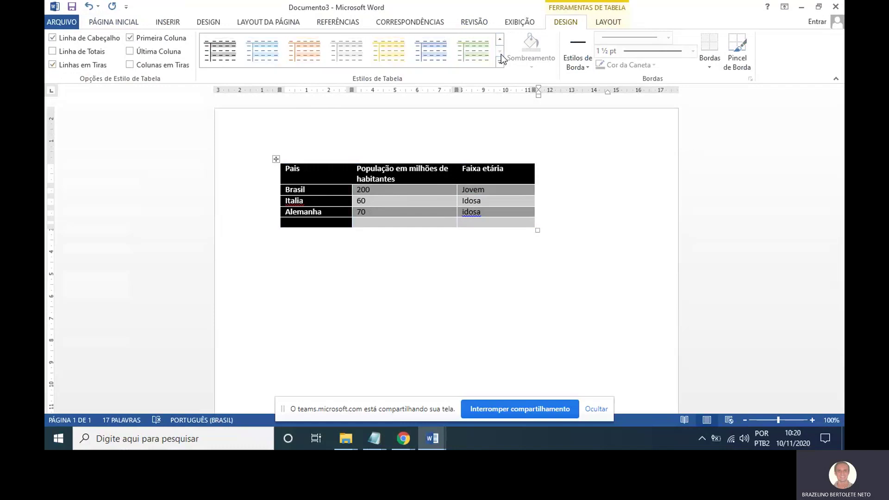
{"action": "left_click", "coordinate": [502, 40]}
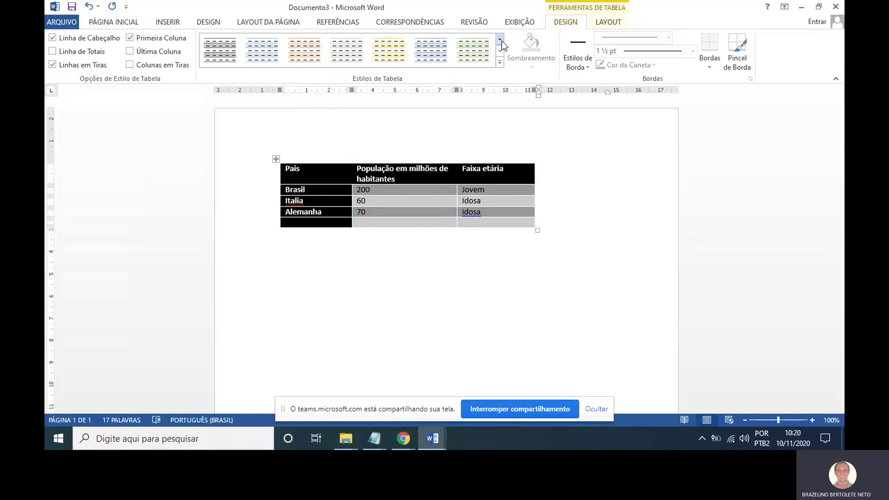
{"action": "left_click", "coordinate": [502, 40]}
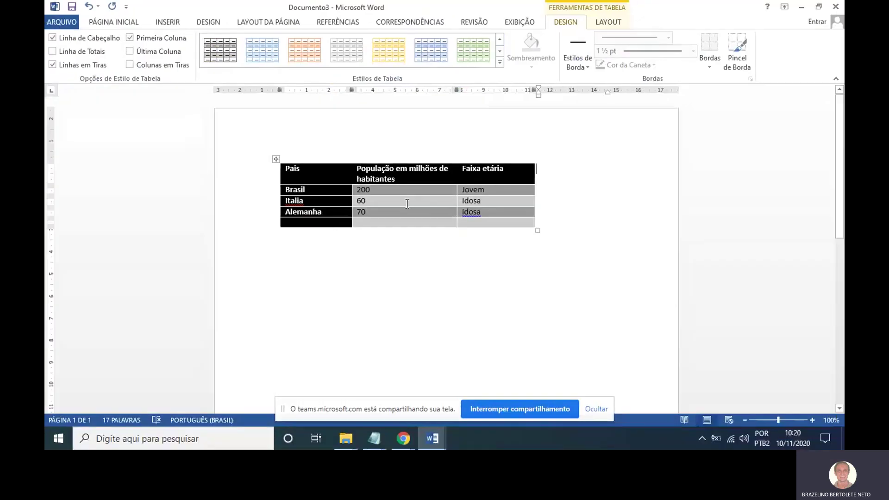
{"action": "left_click", "coordinate": [328, 223]}
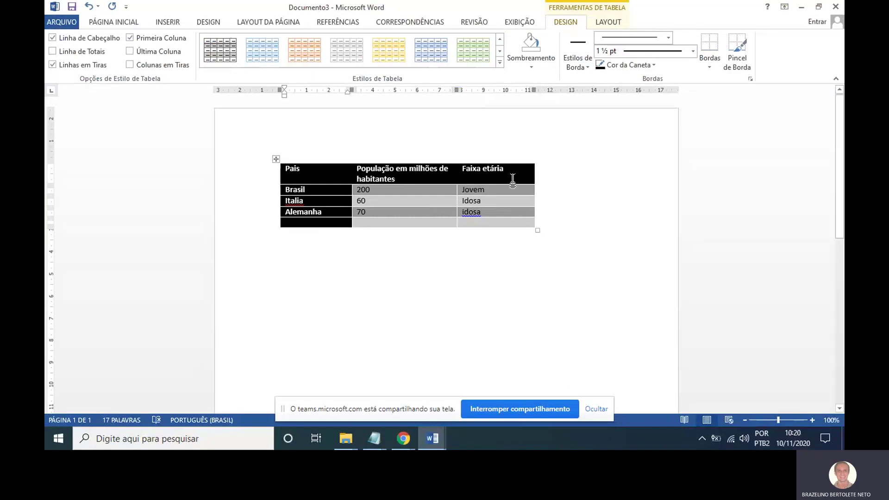
Type Total in the last row's first cell and move to the cell beside it.
{"action": "mouse_move", "coordinate": [359, 180]}
{"action": "left_mouse_down"}
{"action": "mouse_move", "coordinate": [385, 179]}
{"action": "mouse_move", "coordinate": [424, 255]}
{"action": "mouse_move", "coordinate": [375, 148]}
{"action": "left_mouse_up"}
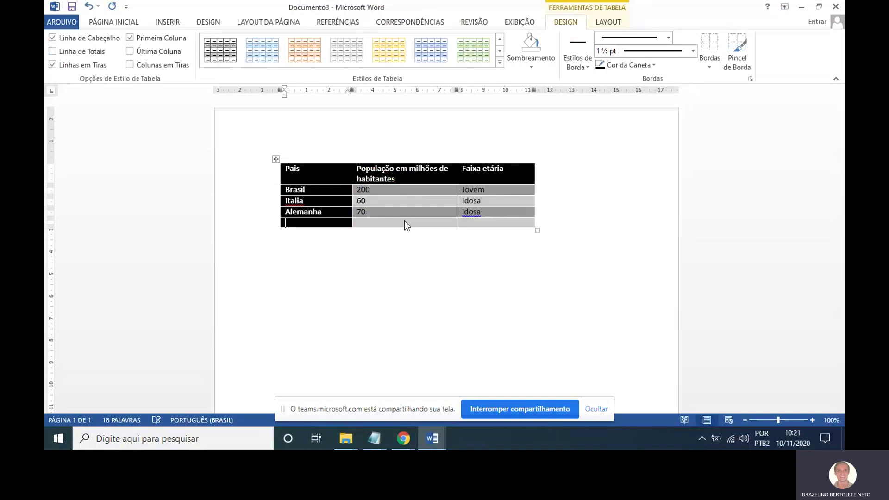
{"action": "type", "text": "Total"}
{"action": "key", "text": "Tab"}
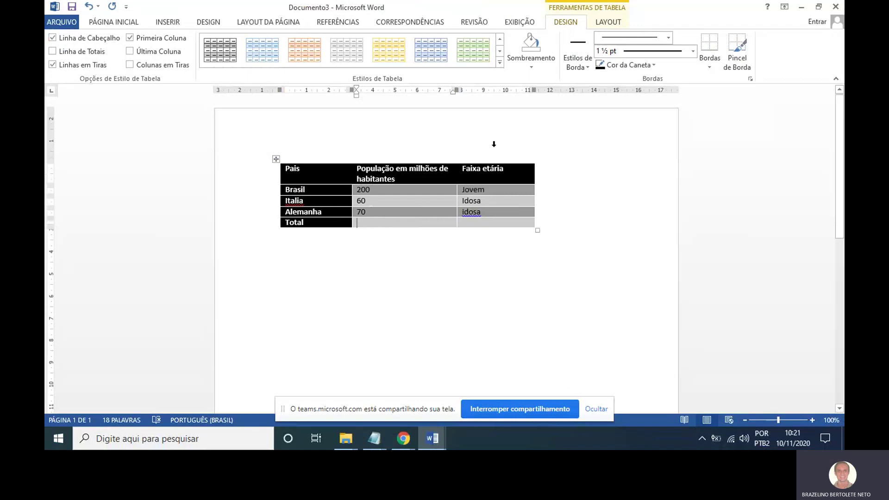
{"action": "left_click", "coordinate": [603, 19]}
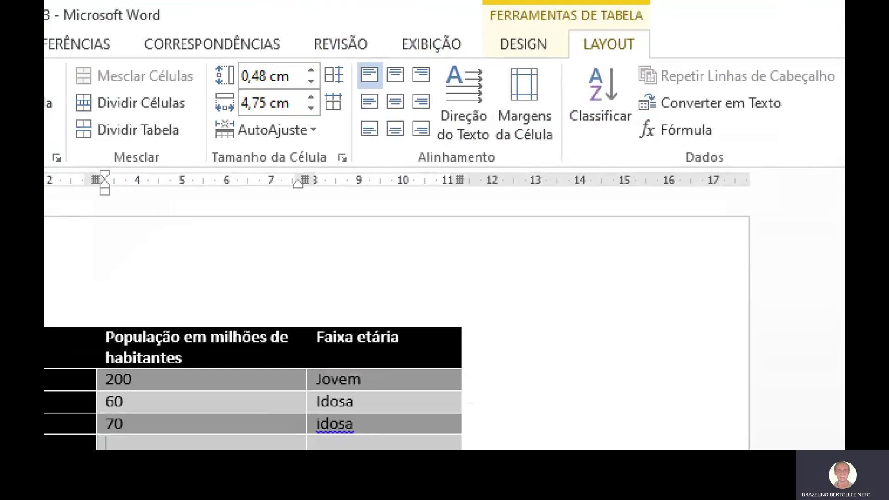
{"action": "mouse_move", "coordinate": [635, 42]}
{"action": "left_mouse_down"}
{"action": "mouse_move", "coordinate": [573, 32]}
{"action": "mouse_move", "coordinate": [658, 69]}
{"action": "mouse_move", "coordinate": [590, 21]}
{"action": "left_mouse_up"}
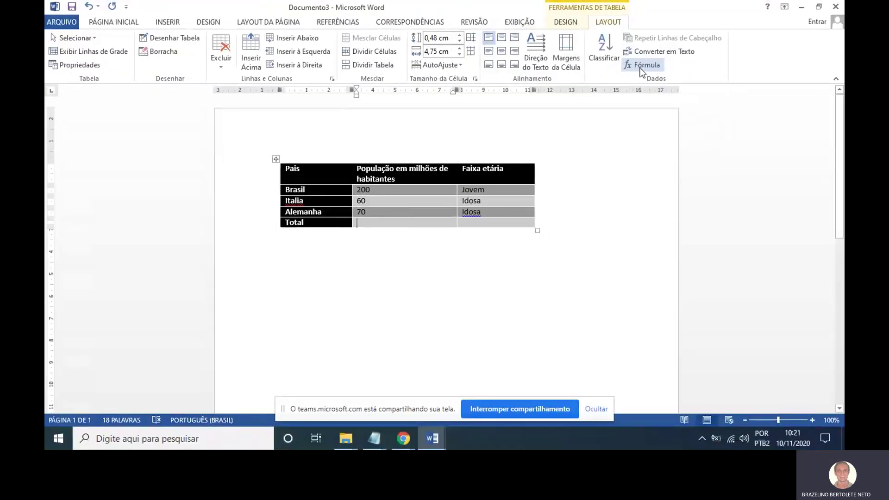
{"action": "left_click", "coordinate": [640, 67]}
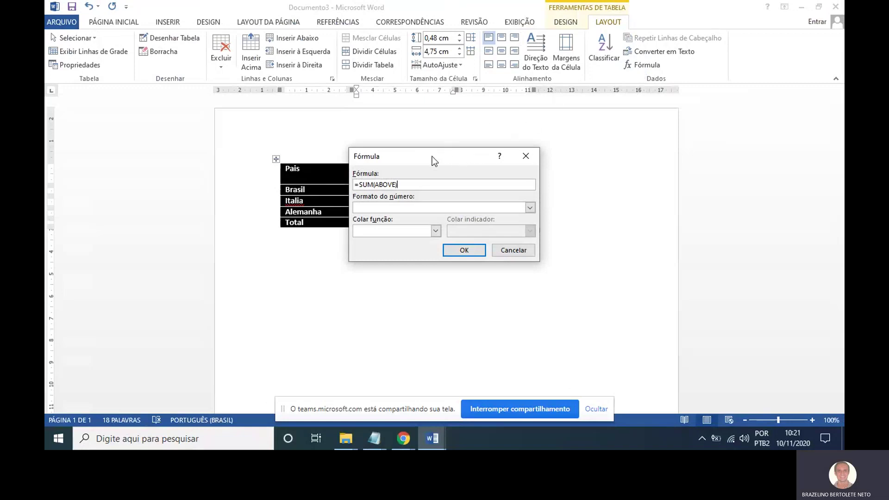
{"action": "left_click_drag", "start_coordinate": [431, 159], "coordinate": [603, 120]}
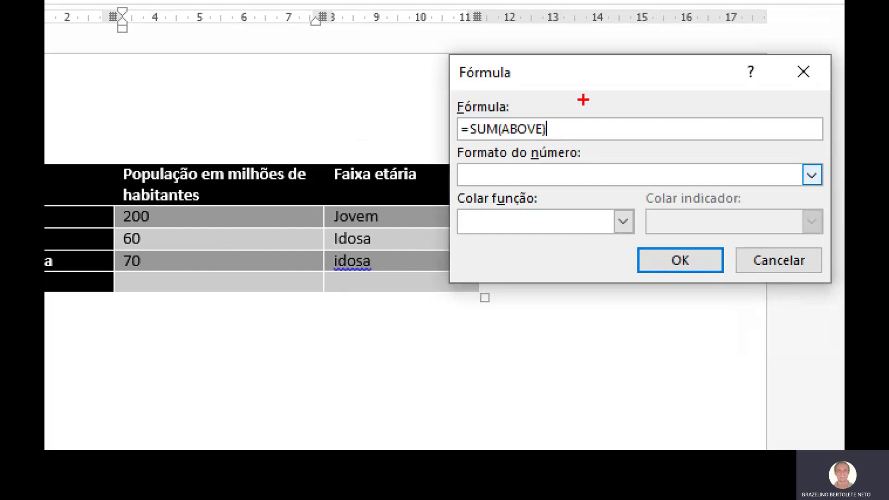
{"action": "mouse_move", "coordinate": [585, 99]}
{"action": "left_mouse_down"}
{"action": "mouse_move", "coordinate": [446, 116]}
{"action": "mouse_move", "coordinate": [511, 153]}
{"action": "mouse_move", "coordinate": [572, 103]}
{"action": "left_mouse_up"}
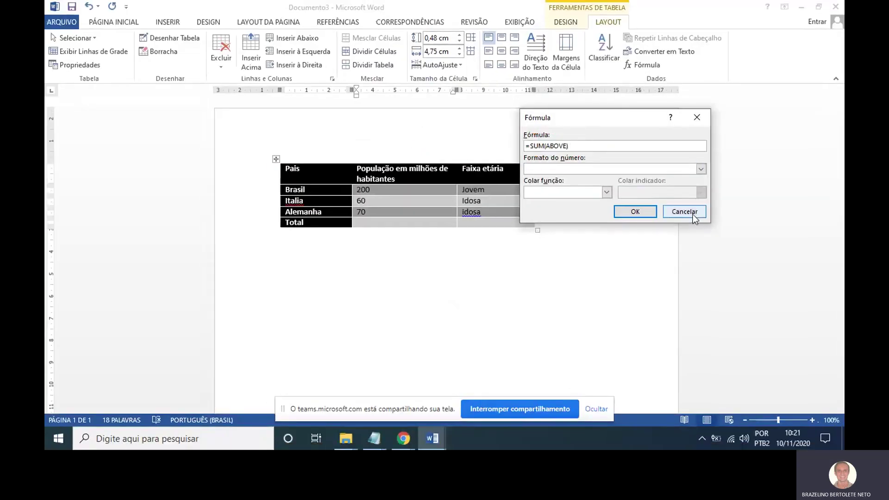
{"action": "left_click", "coordinate": [779, 260]}
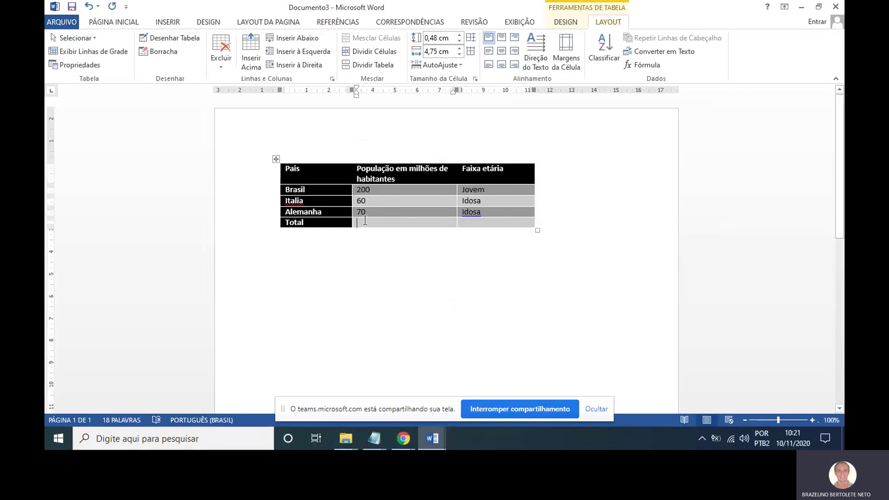
{"action": "mouse_move", "coordinate": [393, 221]}
{"action": "left_mouse_down"}
{"action": "mouse_move", "coordinate": [361, 216]}
{"action": "mouse_move", "coordinate": [382, 241]}
{"action": "mouse_move", "coordinate": [409, 214]}
{"action": "left_mouse_up"}
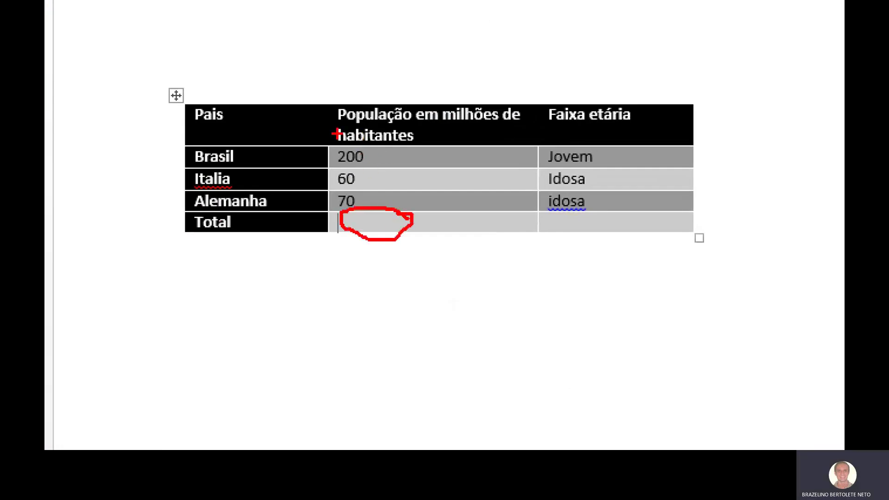
{"action": "mouse_move", "coordinate": [336, 133]}
{"action": "left_mouse_down"}
{"action": "mouse_move", "coordinate": [331, 206]}
{"action": "mouse_move", "coordinate": [385, 178]}
{"action": "mouse_move", "coordinate": [329, 135]}
{"action": "mouse_move", "coordinate": [312, 142]}
{"action": "left_mouse_up"}
{"action": "key", "text": "Escape"}
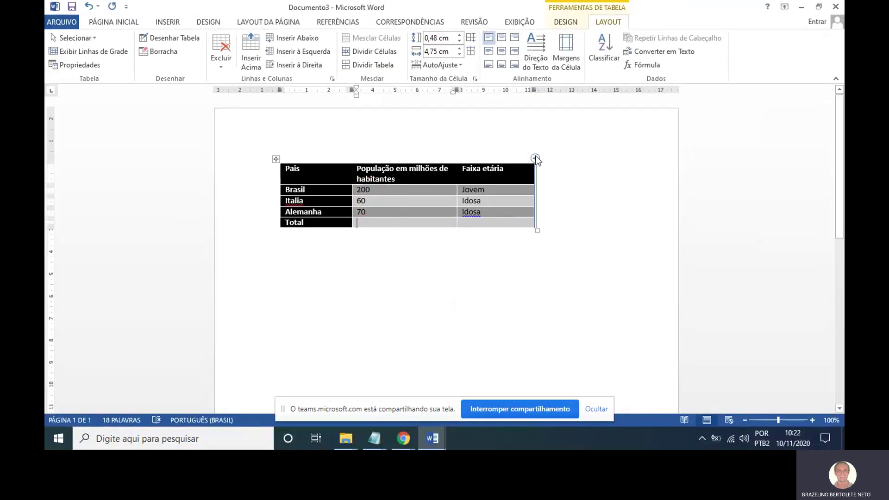
Insert a =SUM(ABOVE) formula in the population Total cell so it shows 330.
{"action": "left_click", "coordinate": [636, 68]}
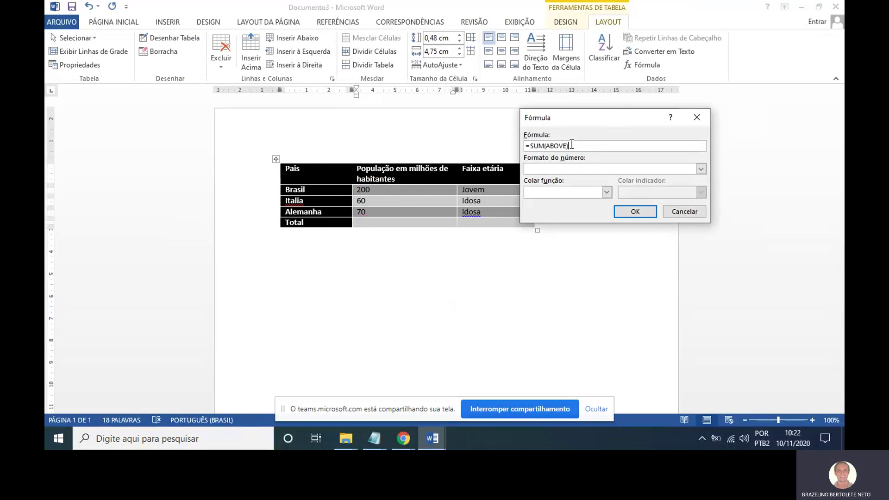
{"action": "left_click", "coordinate": [701, 169]}
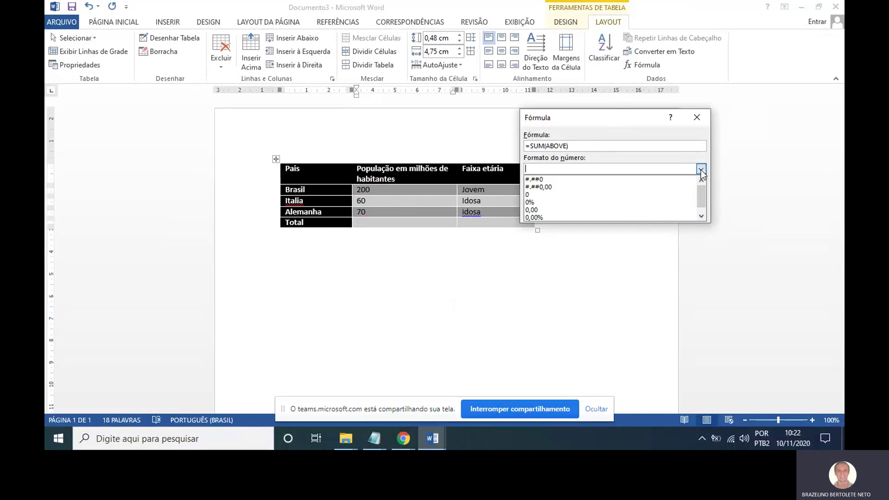
{"action": "left_click", "coordinate": [701, 169]}
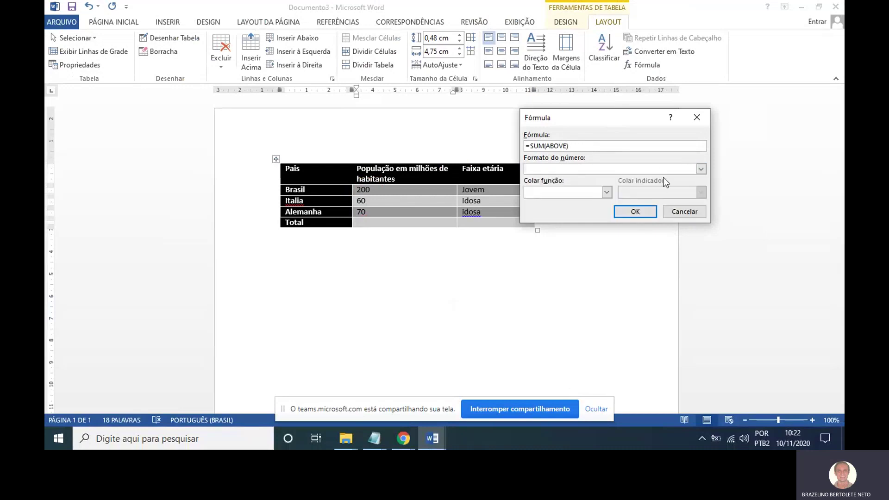
{"action": "left_click", "coordinate": [640, 213]}
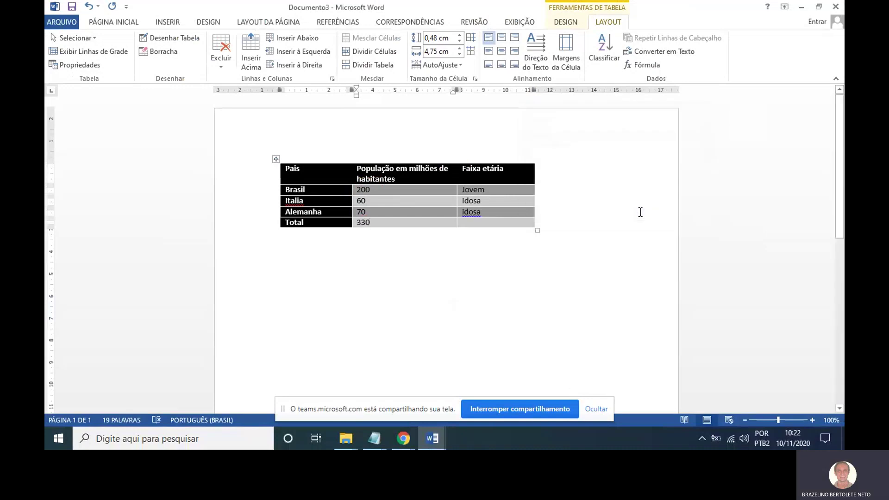
{"action": "left_click", "coordinate": [362, 222]}
{"action": "key", "text": "ctrl+1"}
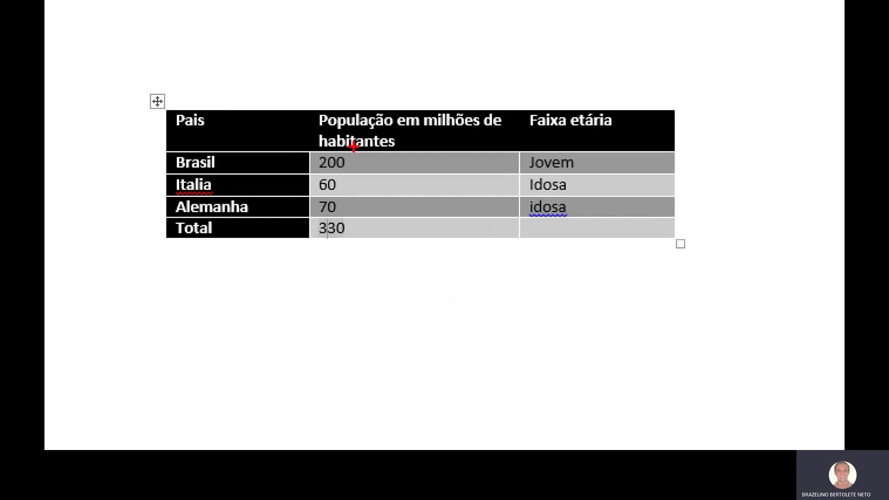
{"action": "mouse_move", "coordinate": [342, 163]}
{"action": "left_mouse_down"}
{"action": "mouse_move", "coordinate": [362, 180]}
{"action": "mouse_move", "coordinate": [359, 196]}
{"action": "mouse_move", "coordinate": [341, 206]}
{"action": "mouse_move", "coordinate": [357, 229]}
{"action": "mouse_move", "coordinate": [310, 229]}
{"action": "mouse_move", "coordinate": [350, 216]}
{"action": "left_mouse_up"}
{"action": "key", "text": "Escape"}
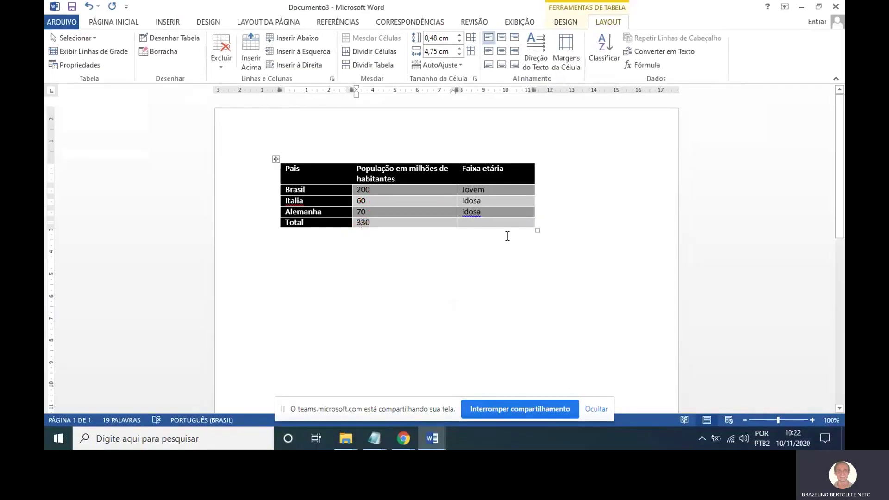
{"action": "left_click", "coordinate": [546, 227]}
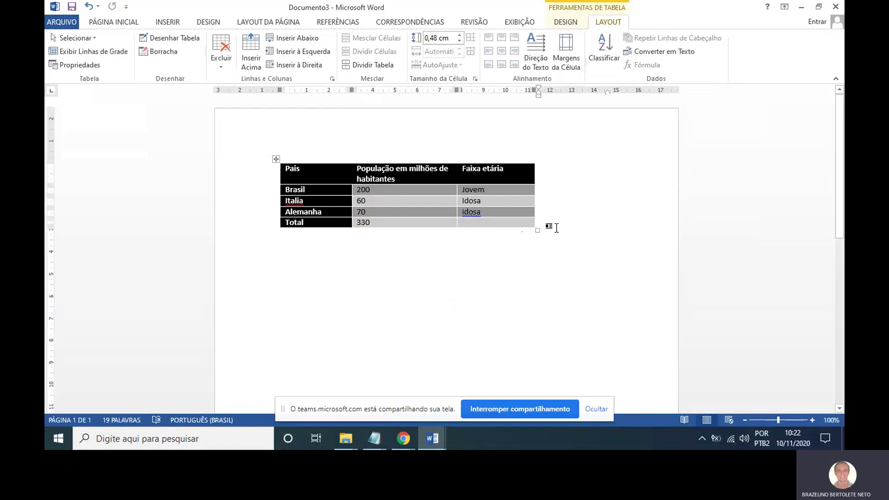
Add an empty row beneath Total, then place the caret below the table for a new table.
{"action": "key", "text": "Return"}
{"action": "key", "text": "Return"}
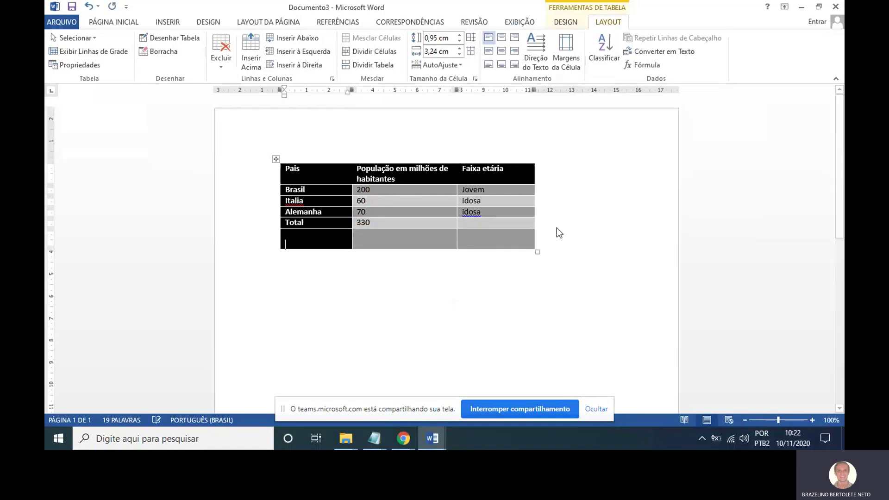
{"action": "key", "text": "BackSpace"}
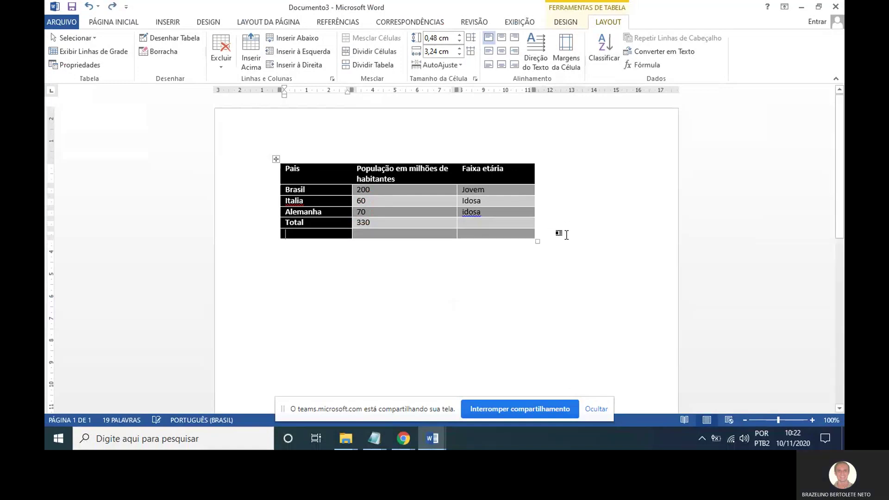
{"action": "left_click", "coordinate": [544, 285]}
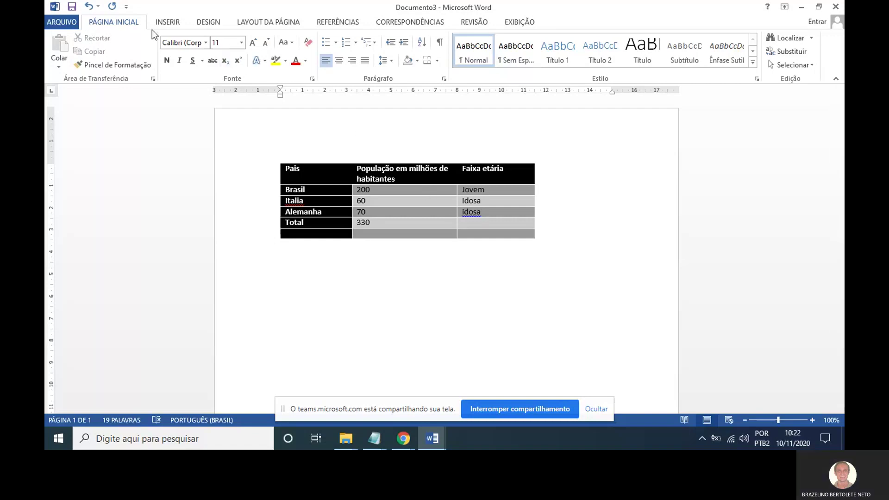
{"action": "left_click", "coordinate": [175, 24]}
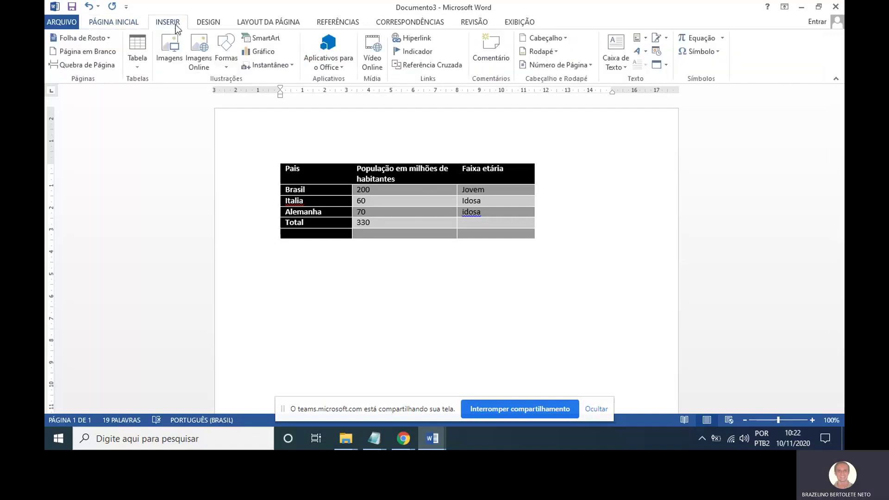
{"action": "left_click", "coordinate": [141, 68]}
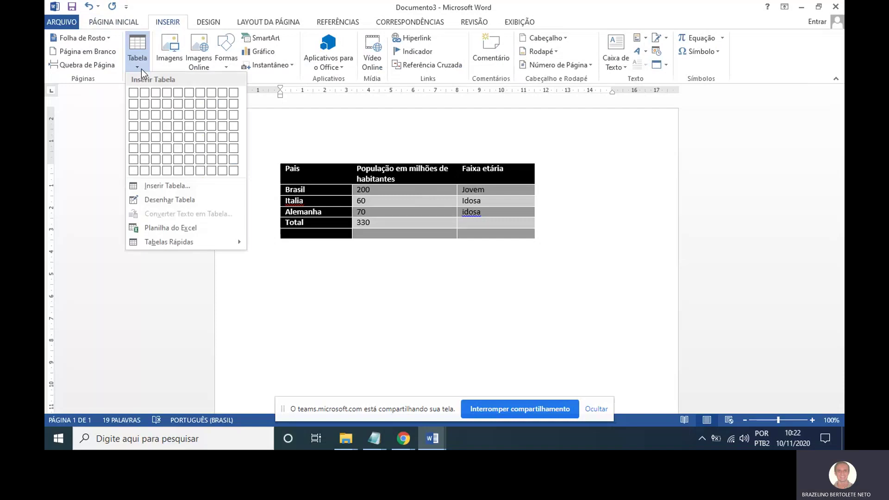
Insert a new 4-column, 2-row table below the country table.
{"action": "left_click", "coordinate": [171, 186]}
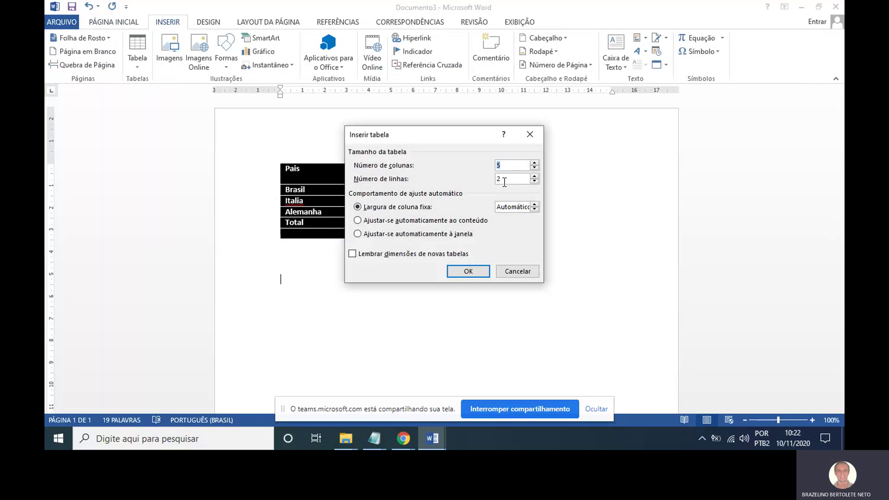
{"action": "type", "text": "3"}
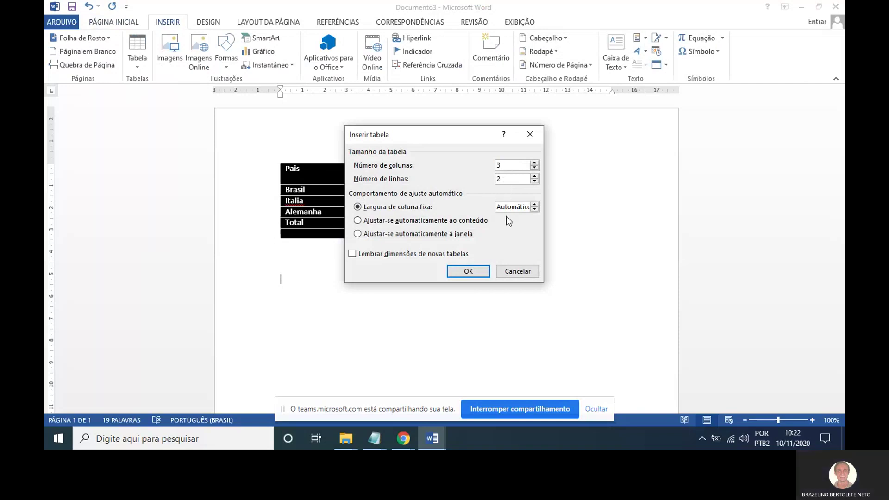
{"action": "left_click_drag", "start_coordinate": [517, 165], "coordinate": [446, 164]}
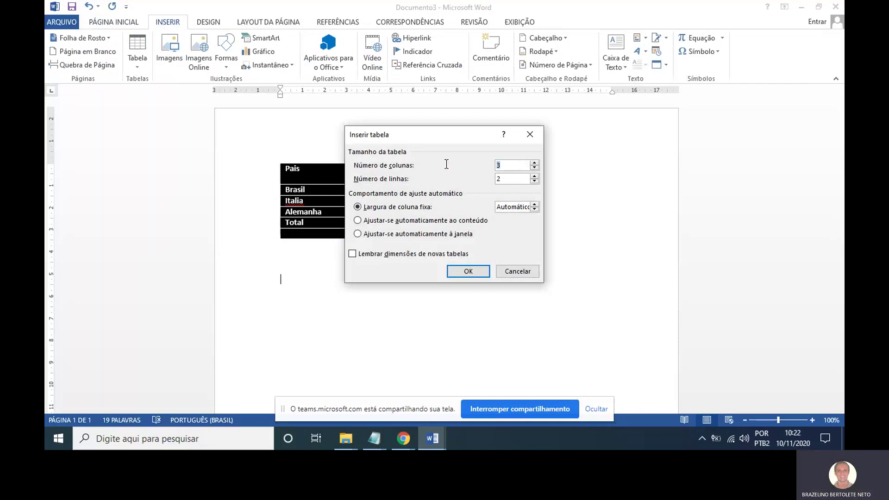
{"action": "type", "text": "4"}
{"action": "left_click", "coordinate": [469, 273]}
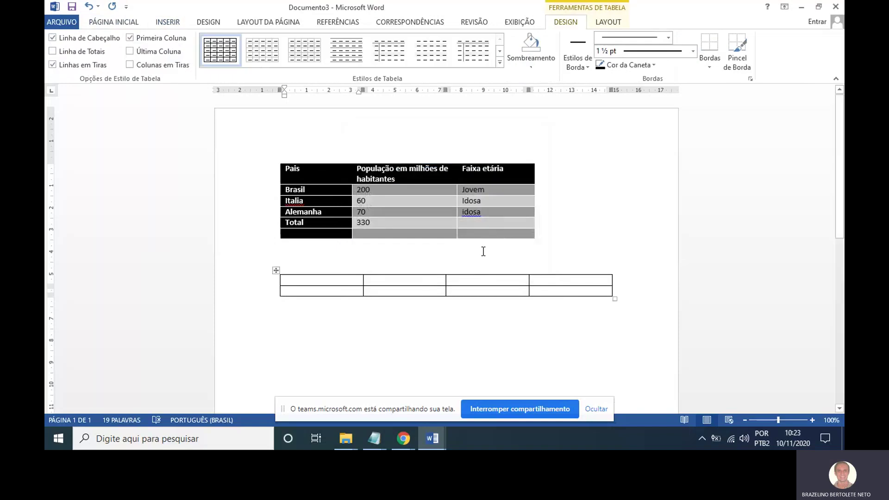
Type the headers Pais, População and Idade das pessoas in the first row.
{"action": "type", "text": "Pais"}
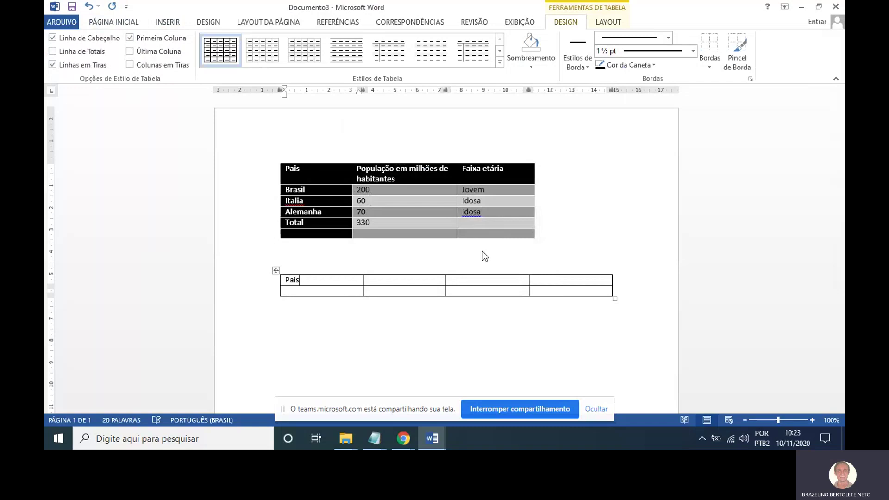
{"action": "key", "text": "Tab"}
{"action": "type", "text": "Popul"}
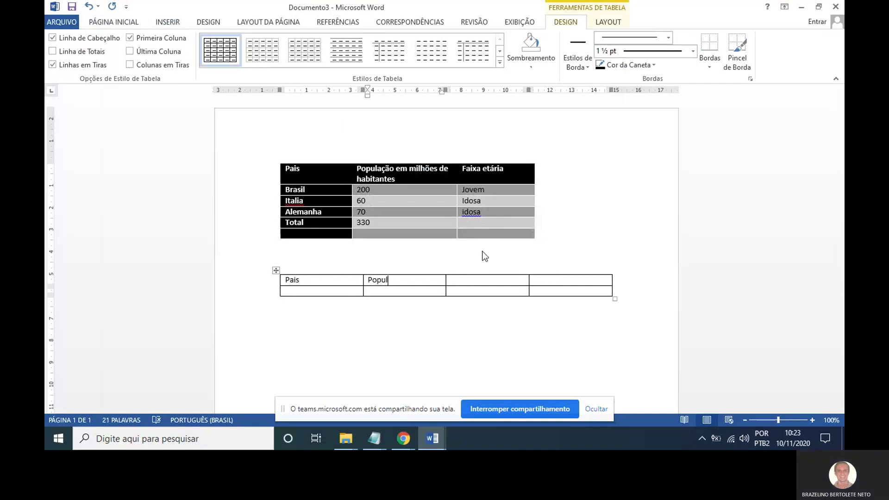
{"action": "type", "text": "ação"}
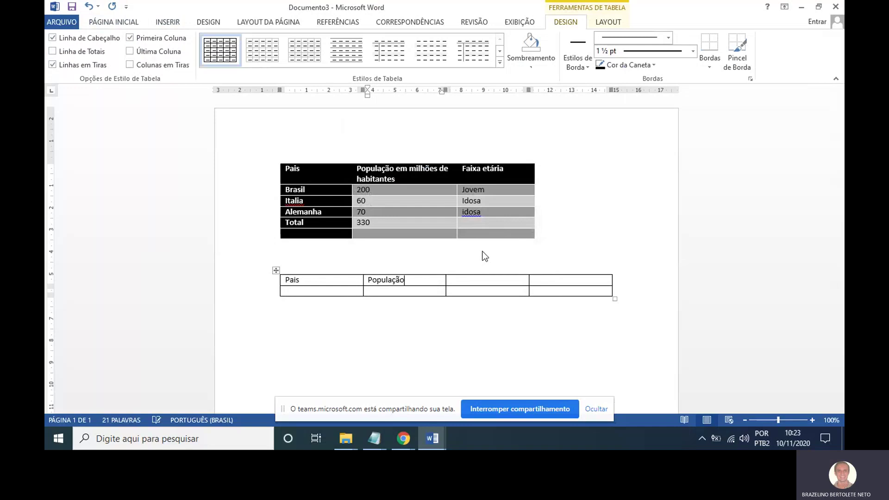
{"action": "key", "text": "Tab"}
{"action": "type", "text": "Idade das pessoas"}
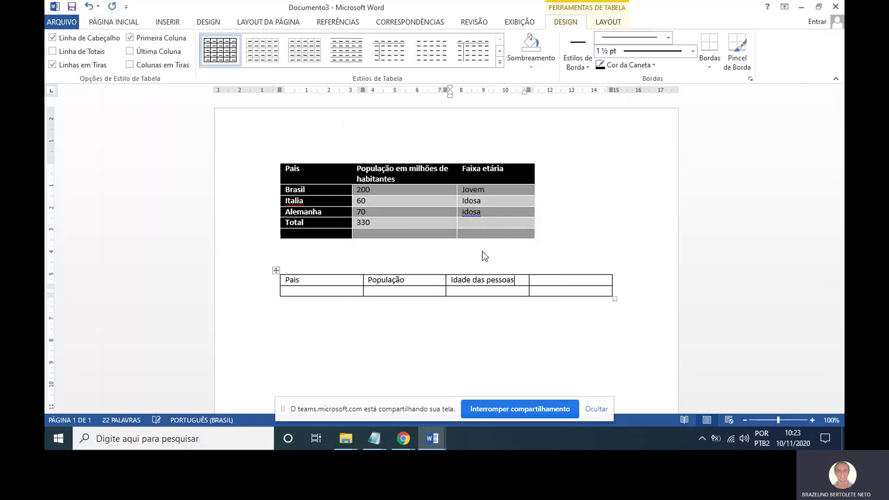
{"action": "key", "text": "Tab"}
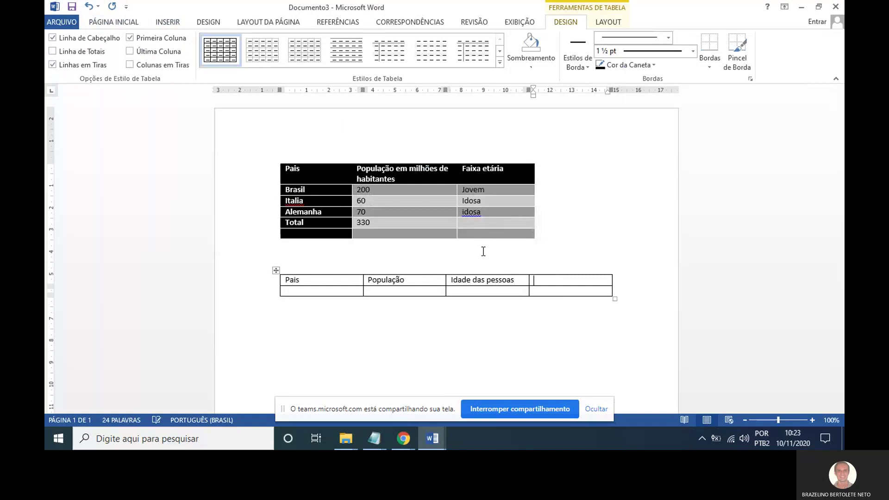
{"action": "key", "text": "Left"}
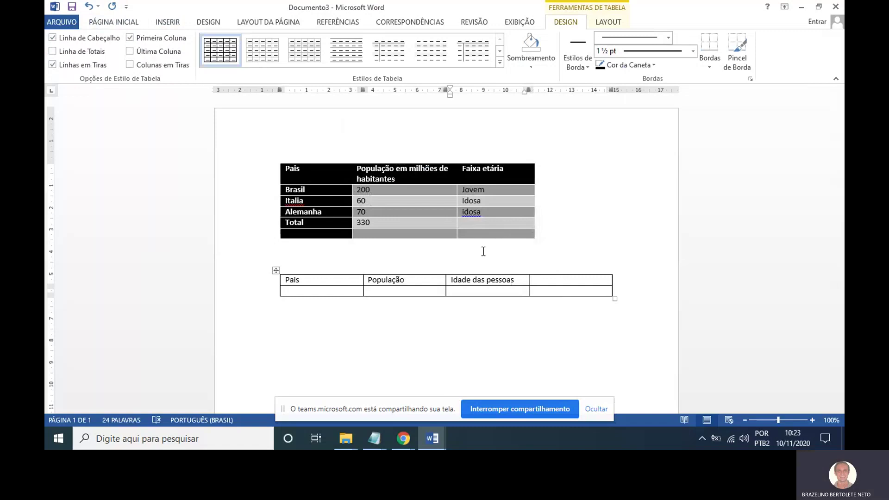
{"action": "scroll", "coordinate": [483, 251], "scroll_direction": "down", "scroll_amount": 1}
Clear the old header texts, cancelling the Excluir células dialog.
{"action": "left_click", "coordinate": [306, 251]}
{"action": "double_click", "coordinate": [289, 252]}
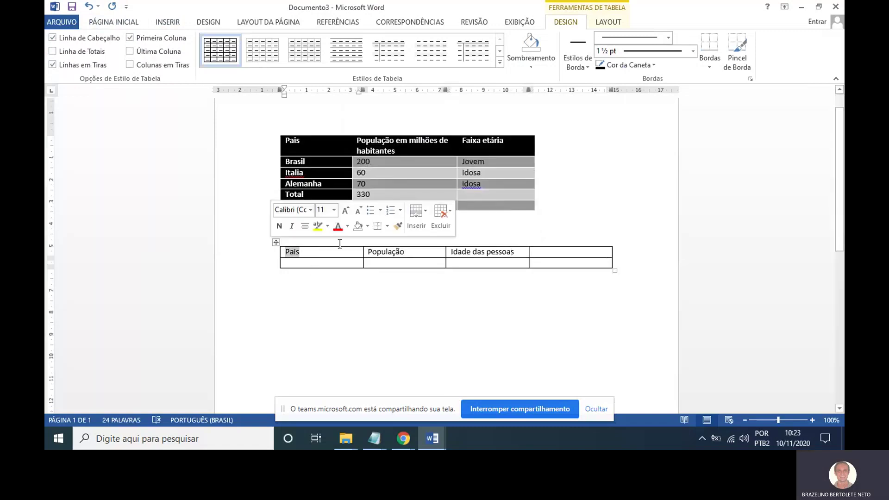
{"action": "key", "text": "shift+Right"}
{"action": "key", "text": "shift+Right"}
{"action": "key", "text": "shift+Right"}
{"action": "key", "text": "shift+Right"}
{"action": "key", "text": "shift+Right"}
{"action": "key", "text": "shift+Right"}
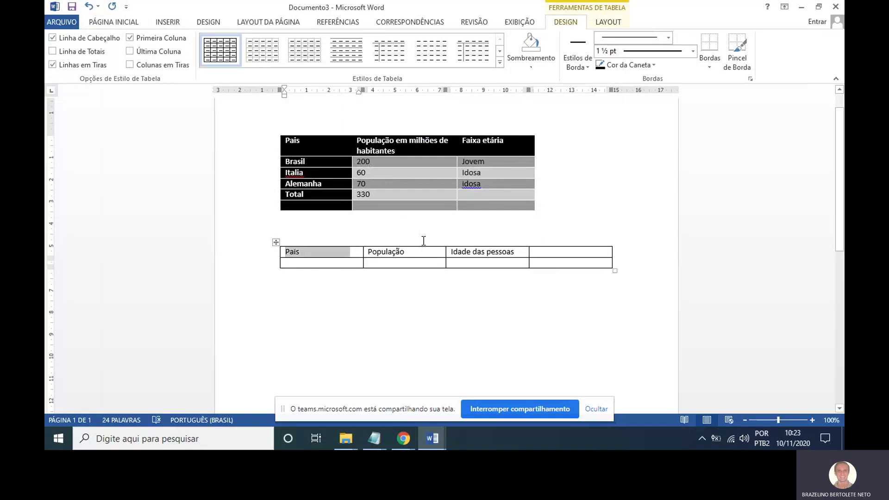
{"action": "key", "text": "BackSpace"}
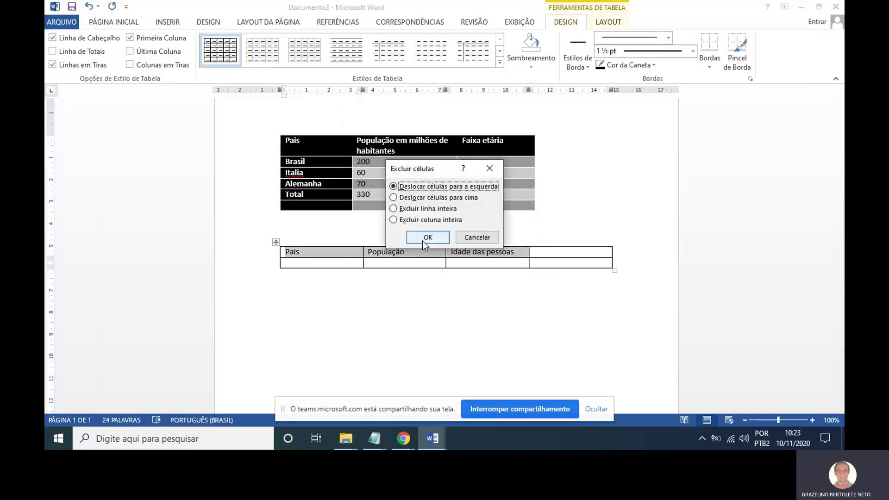
{"action": "left_click", "coordinate": [477, 237]}
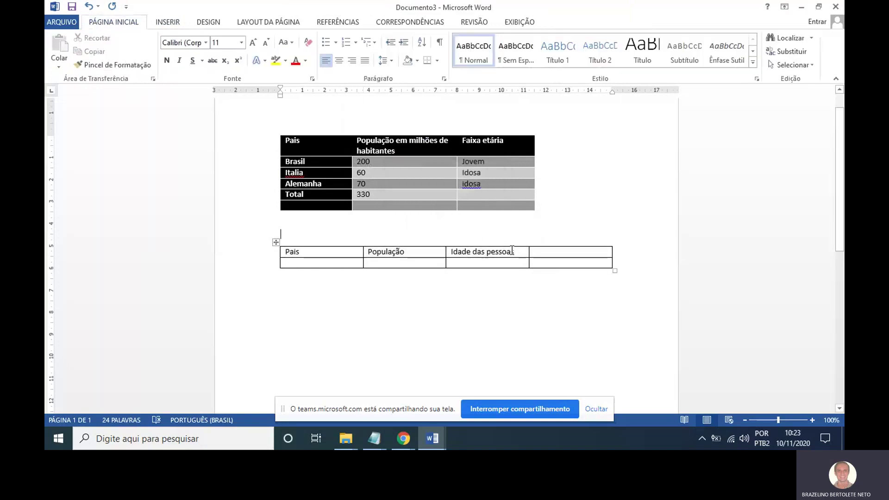
{"action": "left_click_drag", "start_coordinate": [524, 252], "coordinate": [429, 244]}
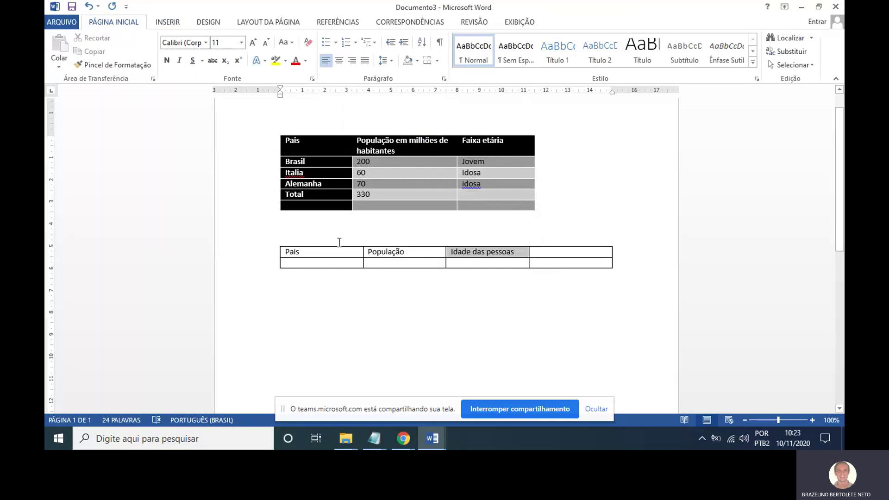
{"action": "key", "text": "BackSpace"}
{"action": "left_click", "coordinate": [407, 251]}
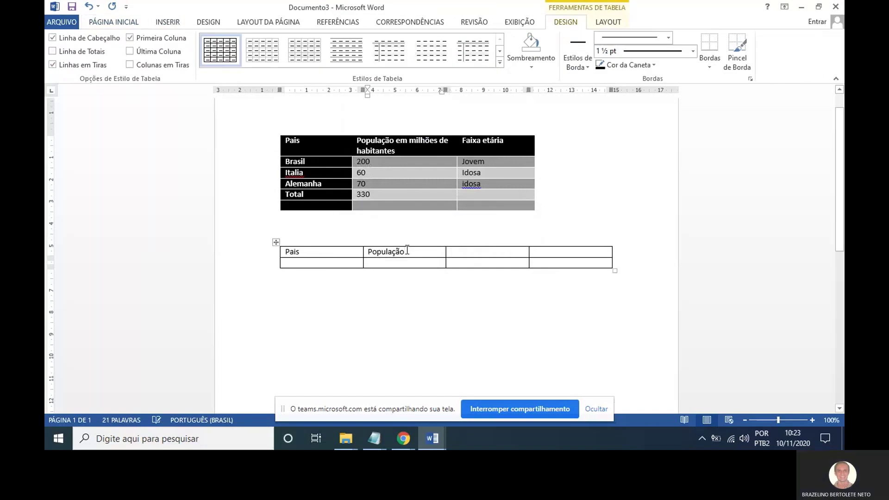
{"action": "key", "text": "BackSpace"}
{"action": "key", "text": "BackSpace"}
{"action": "key", "text": "BackSpace"}
{"action": "key", "text": "BackSpace"}
{"action": "key", "text": "BackSpace"}
{"action": "key", "text": "BackSpace"}
{"action": "key", "text": "BackSpace"}
{"action": "key", "text": "BackSpace"}
{"action": "key", "text": "BackSpace"}
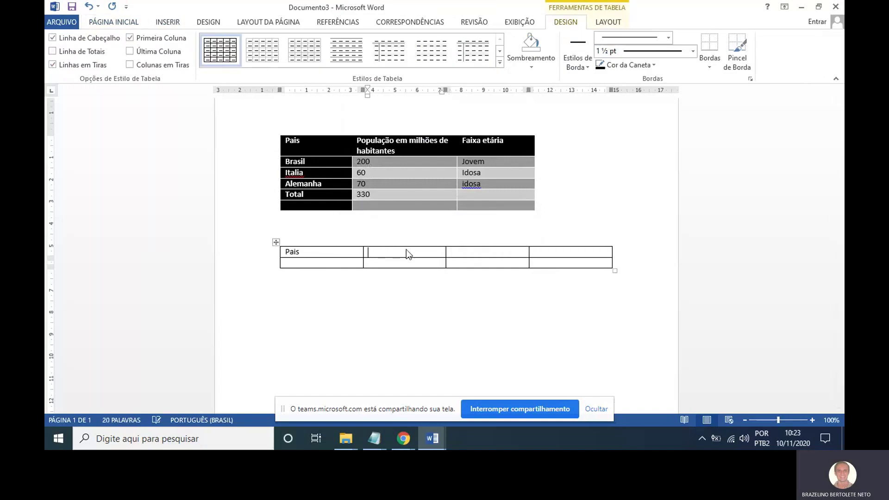
{"action": "left_click_drag", "start_coordinate": [307, 252], "coordinate": [284, 251]}
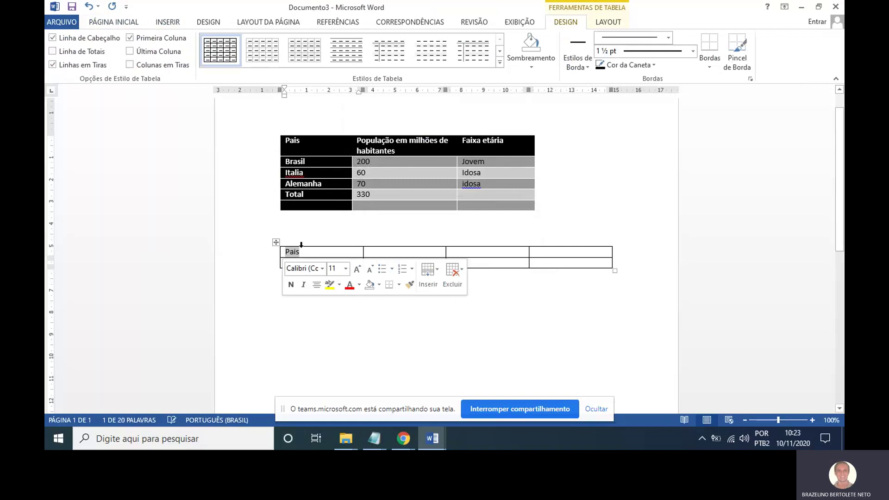
Type the new headers Time, Saldo de gols, Vitorias and Soma.
{"action": "type", "text": "Time"}
{"action": "key", "text": "Tab"}
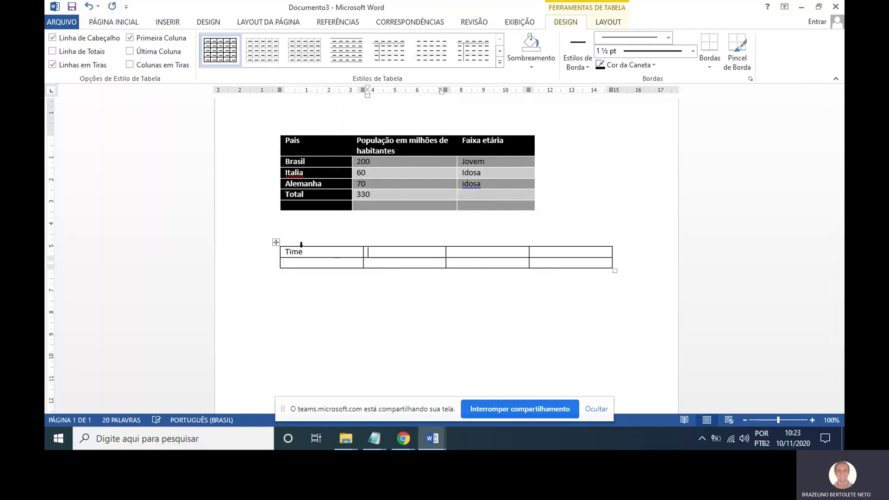
{"action": "type", "text": "Saldo de gols"}
{"action": "key", "text": "Tab"}
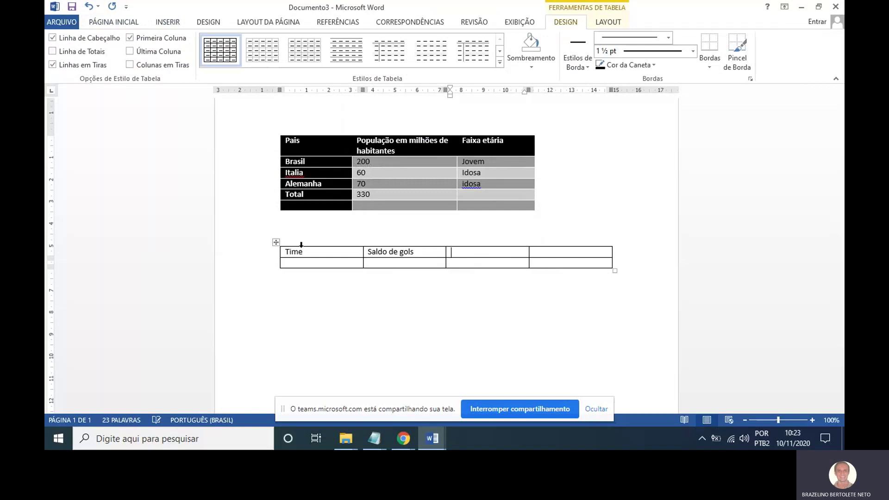
{"action": "type", "text": "Vitorias"}
{"action": "key", "text": "Tab"}
{"action": "type", "text": "Soma"}
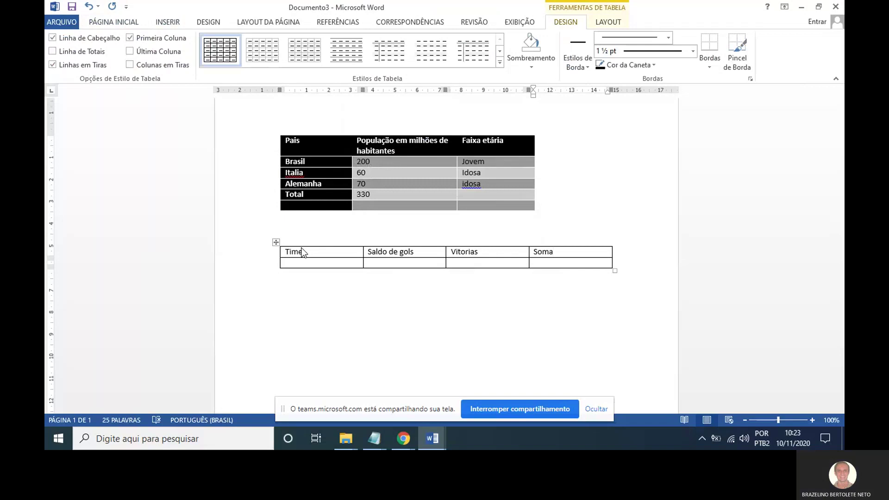
{"action": "key", "text": "Tab"}
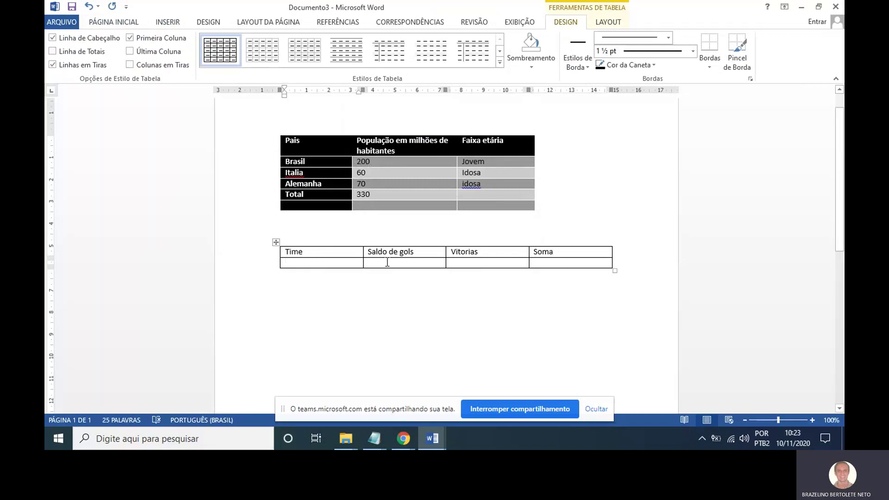
Fill the second row with Cat, 40 and 20.
{"action": "type", "text": "Cat"}
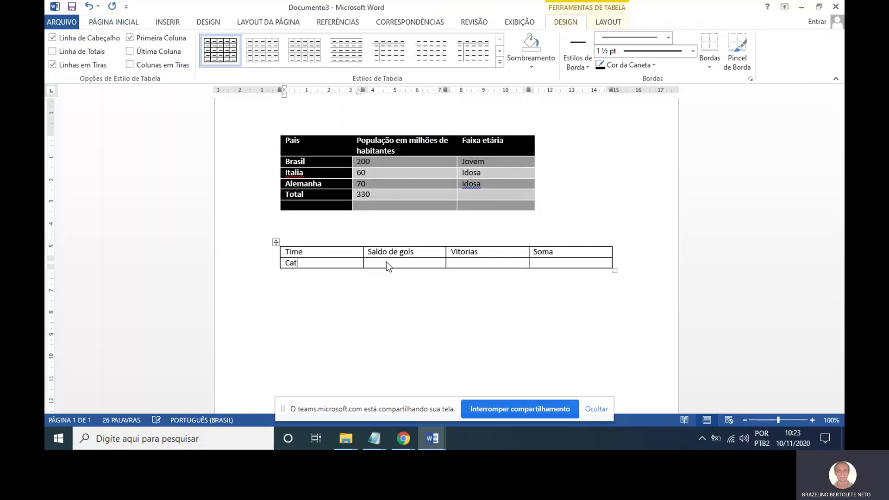
{"action": "key", "text": "Tab"}
{"action": "key", "text": "Tab"}
{"action": "type", "text": "20"}
{"action": "key", "text": "Tab"}
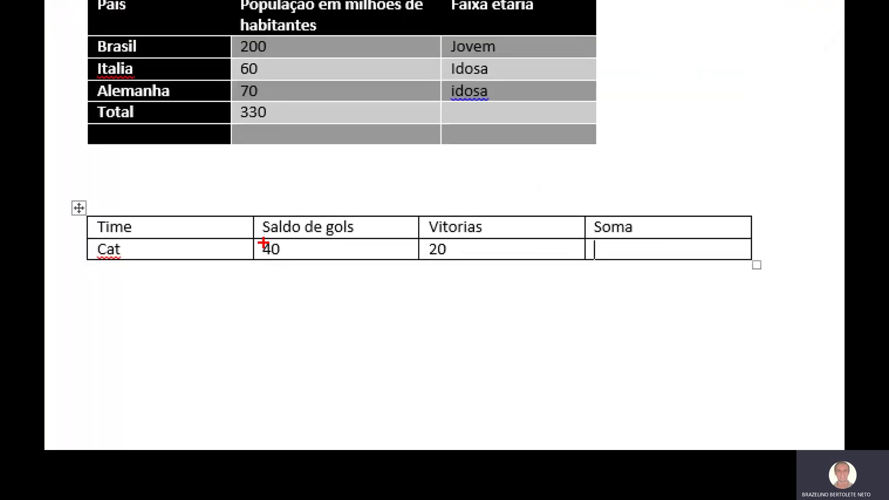
{"action": "mouse_move", "coordinate": [263, 243]}
{"action": "left_mouse_down"}
{"action": "mouse_move", "coordinate": [303, 277]}
{"action": "mouse_move", "coordinate": [438, 252]}
{"action": "left_mouse_up"}
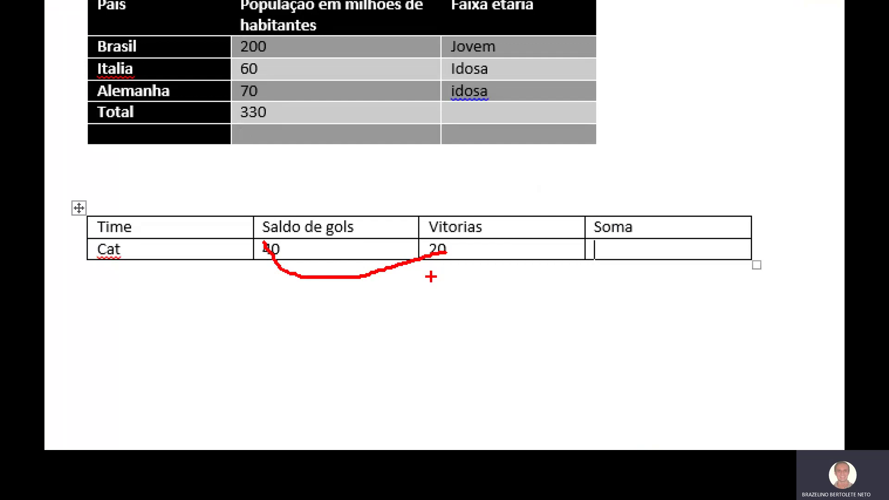
{"action": "key", "text": "Escape"}
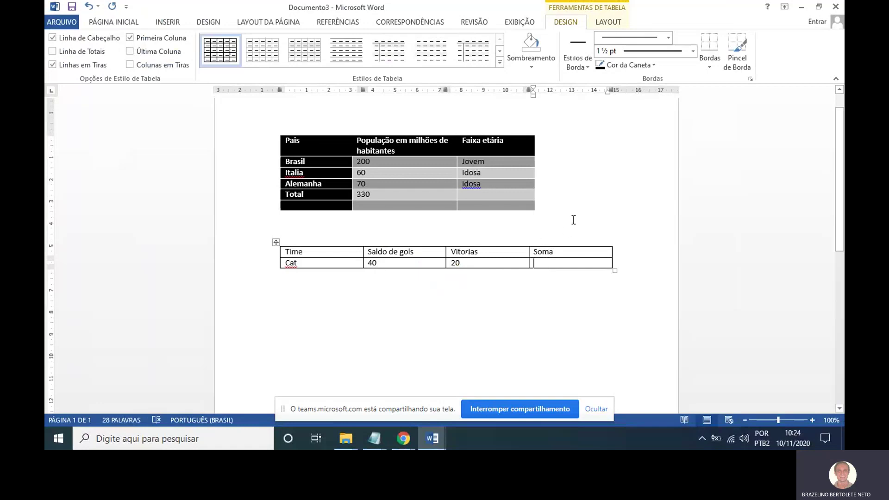
Add a third row with Jurupema FC, 20 and 10.
{"action": "key", "text": "Tab"}
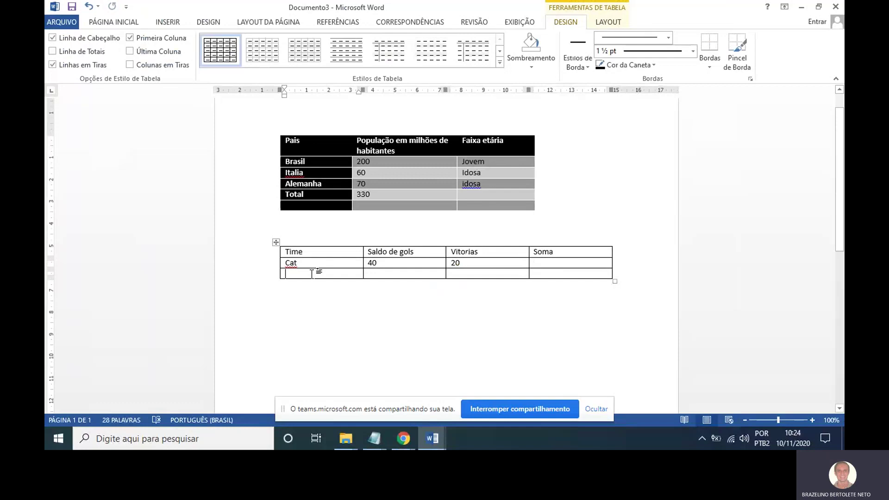
{"action": "type", "text": "Ju"}
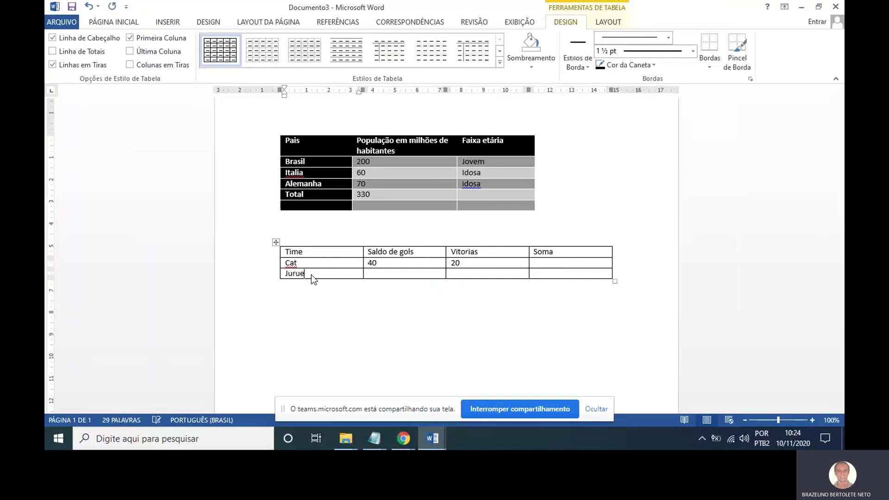
{"action": "type", "text": "rupem"}
{"action": "key", "text": "BackSpace"}
{"action": "type", "text": "pema FC"}
{"action": "key", "text": "Tab"}
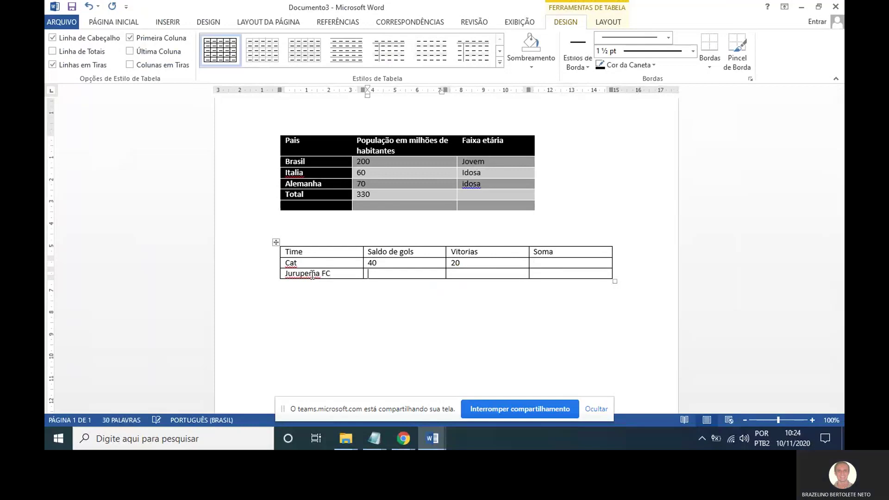
{"action": "type", "text": "20"}
{"action": "key", "text": "Tab"}
{"action": "type", "text": "10"}
{"action": "key", "text": "Tab"}
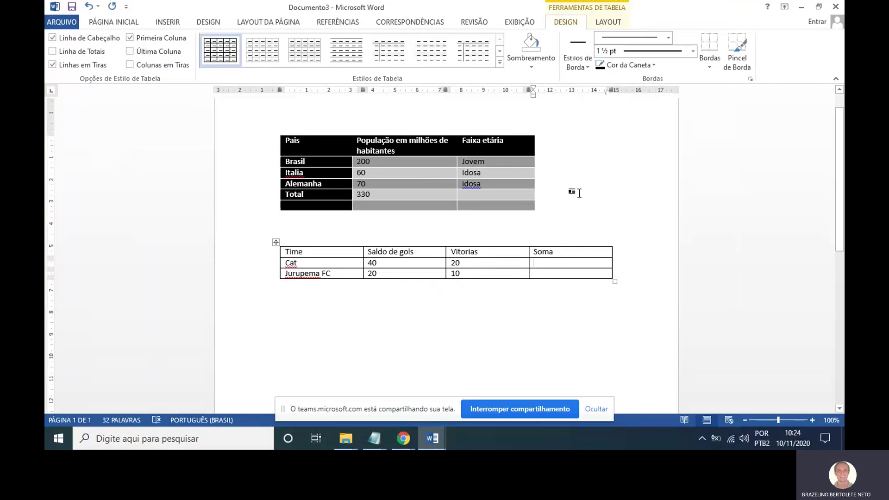
Insert a =SUM(LEFT) formula in Cat's Soma cell so it displays 60.
{"action": "left_click", "coordinate": [607, 23]}
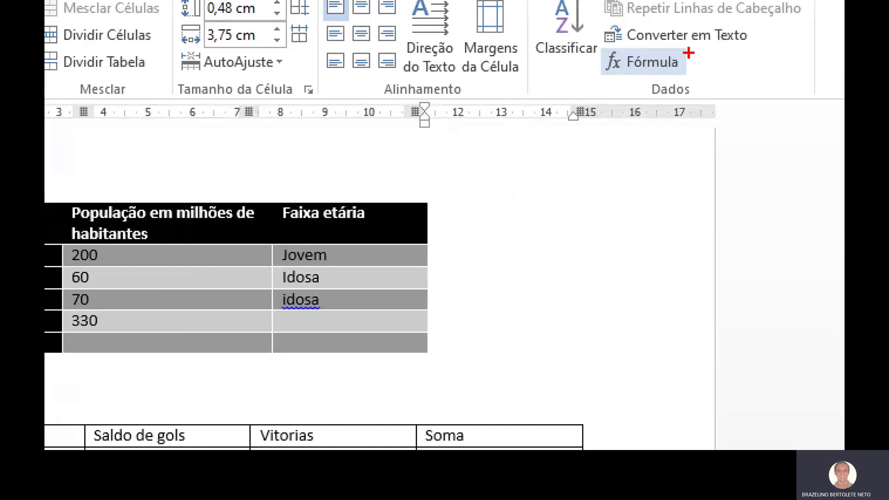
{"action": "mouse_move", "coordinate": [666, 58]}
{"action": "left_mouse_down"}
{"action": "mouse_move", "coordinate": [622, 58]}
{"action": "mouse_move", "coordinate": [680, 71]}
{"action": "left_mouse_up"}
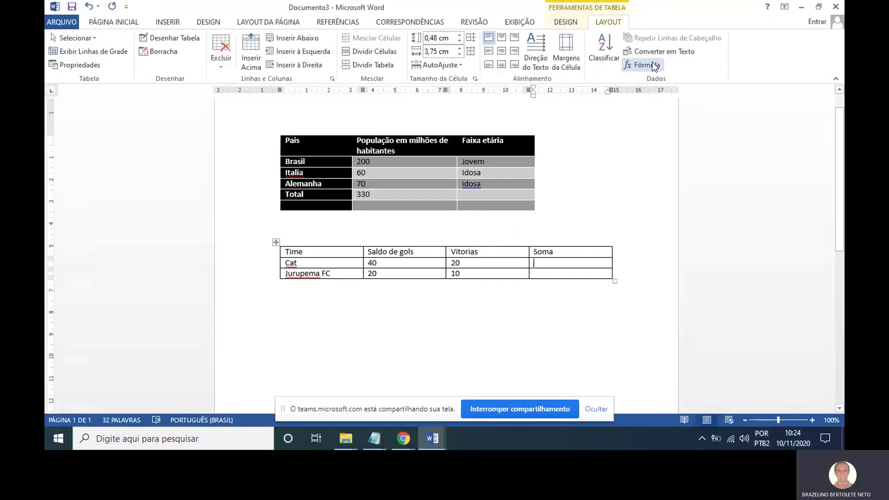
{"action": "left_click", "coordinate": [642, 61]}
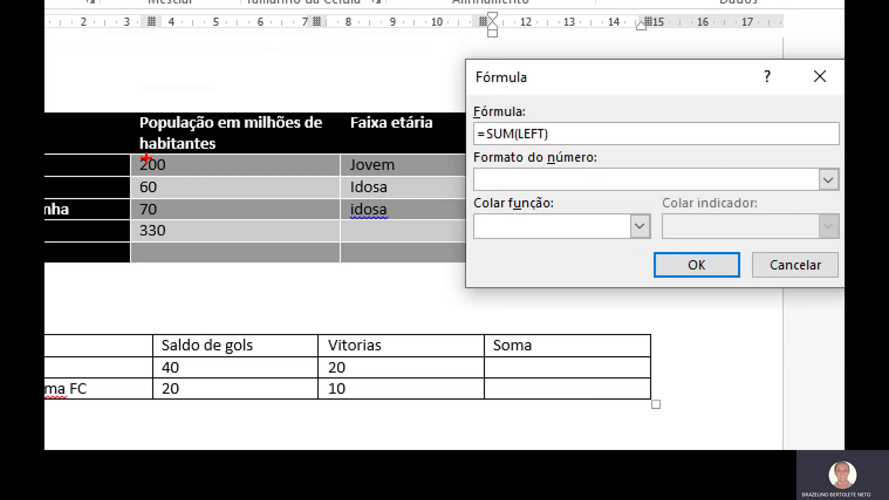
{"action": "mouse_move", "coordinate": [582, 125]}
{"action": "left_mouse_down"}
{"action": "mouse_move", "coordinate": [510, 130]}
{"action": "mouse_move", "coordinate": [567, 153]}
{"action": "mouse_move", "coordinate": [554, 133]}
{"action": "left_mouse_up"}
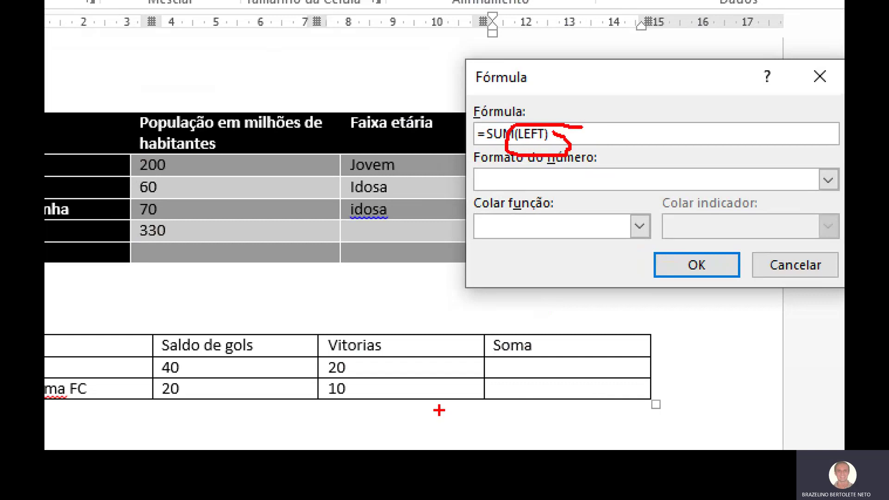
{"action": "left_click_drag", "start_coordinate": [500, 367], "coordinate": [422, 371]}
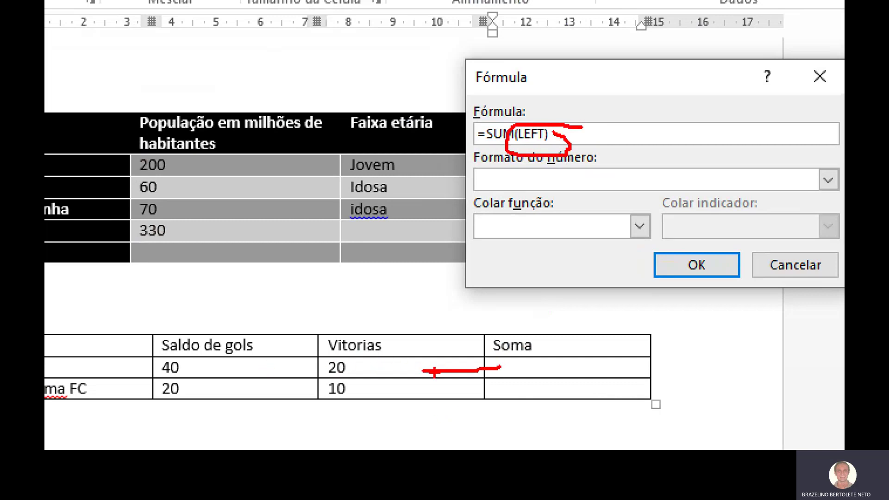
{"action": "mouse_move", "coordinate": [561, 362]}
{"action": "left_mouse_down"}
{"action": "mouse_move", "coordinate": [508, 381]}
{"action": "mouse_move", "coordinate": [546, 376]}
{"action": "left_mouse_up"}
{"action": "left_click_drag", "start_coordinate": [491, 365], "coordinate": [491, 374]}
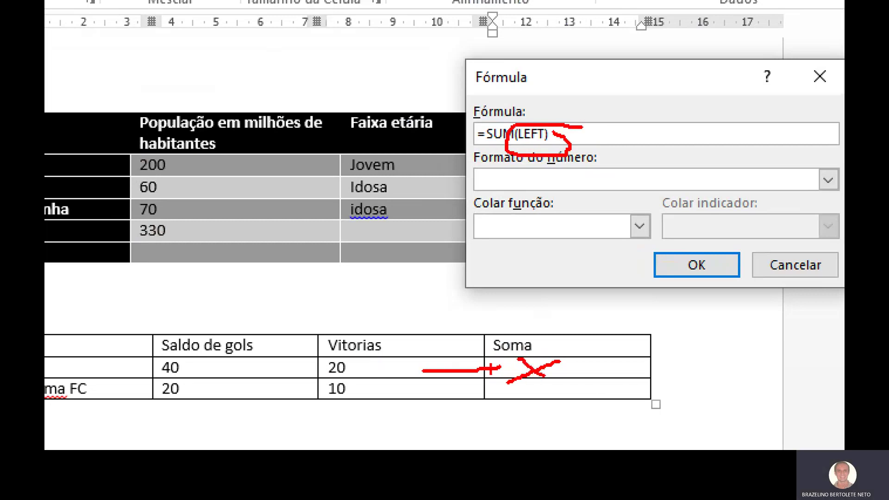
{"action": "mouse_move", "coordinate": [428, 370]}
{"action": "left_mouse_down"}
{"action": "mouse_move", "coordinate": [428, 354]}
{"action": "mouse_move", "coordinate": [304, 345]}
{"action": "mouse_move", "coordinate": [169, 356]}
{"action": "mouse_move", "coordinate": [158, 377]}
{"action": "mouse_move", "coordinate": [360, 380]}
{"action": "mouse_move", "coordinate": [427, 360]}
{"action": "left_mouse_up"}
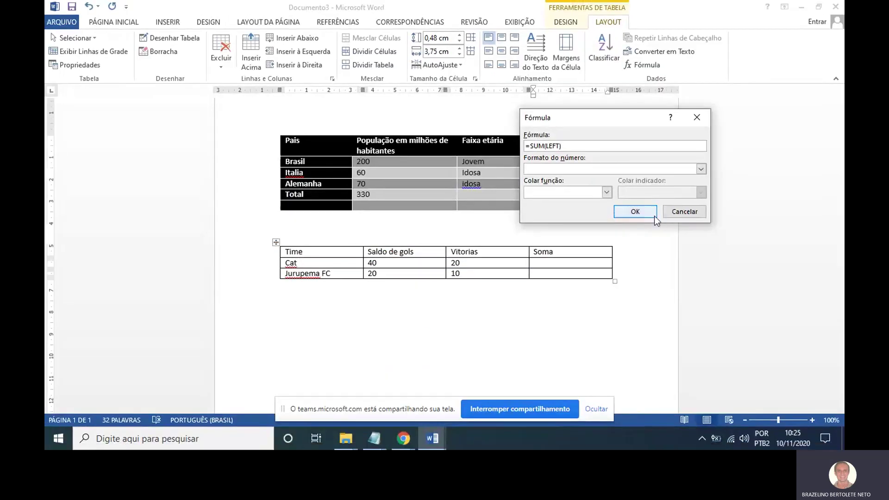
{"action": "left_click", "coordinate": [697, 265]}
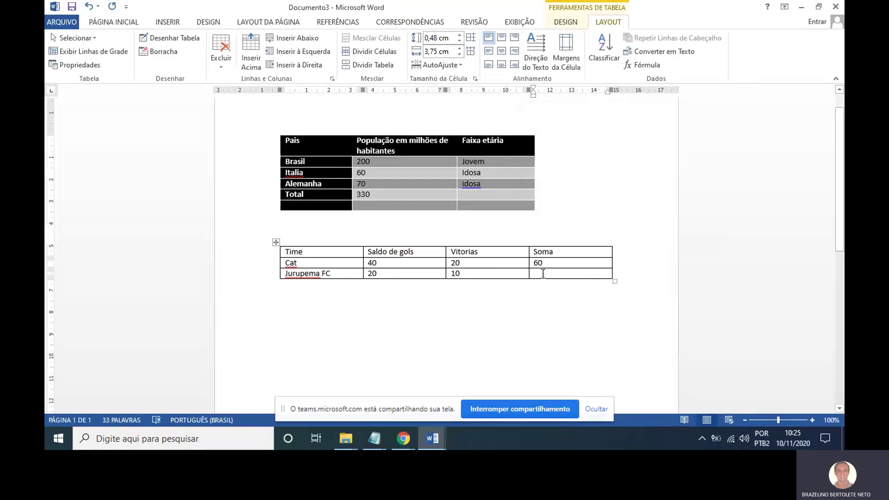
{"action": "left_click", "coordinate": [543, 274]}
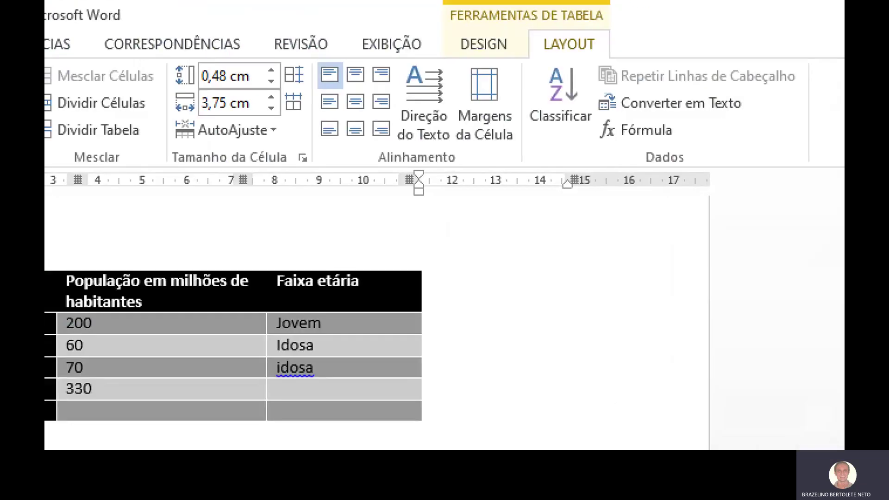
{"action": "mouse_move", "coordinate": [503, 3]}
{"action": "left_mouse_down"}
{"action": "mouse_move", "coordinate": [572, 30]}
{"action": "mouse_move", "coordinate": [581, 3]}
{"action": "left_mouse_up"}
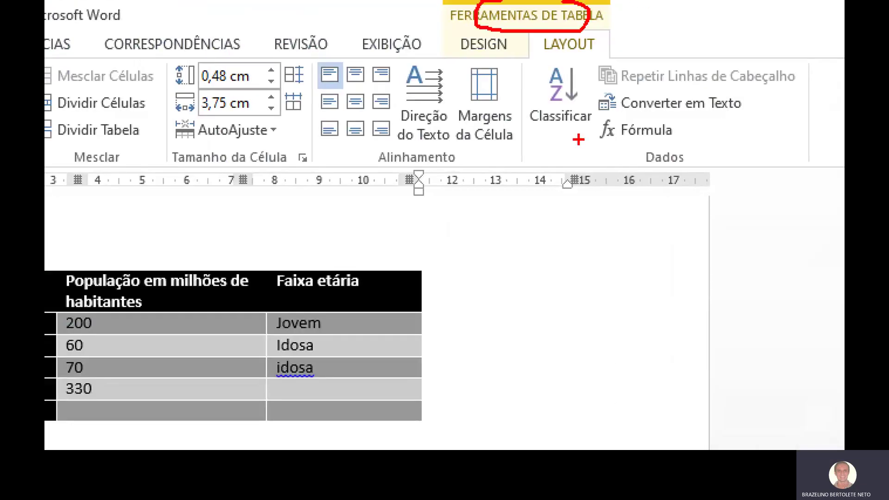
{"action": "mouse_move", "coordinate": [671, 113]}
{"action": "left_mouse_down"}
{"action": "mouse_move", "coordinate": [601, 114]}
{"action": "mouse_move", "coordinate": [689, 142]}
{"action": "mouse_move", "coordinate": [644, 102]}
{"action": "left_mouse_up"}
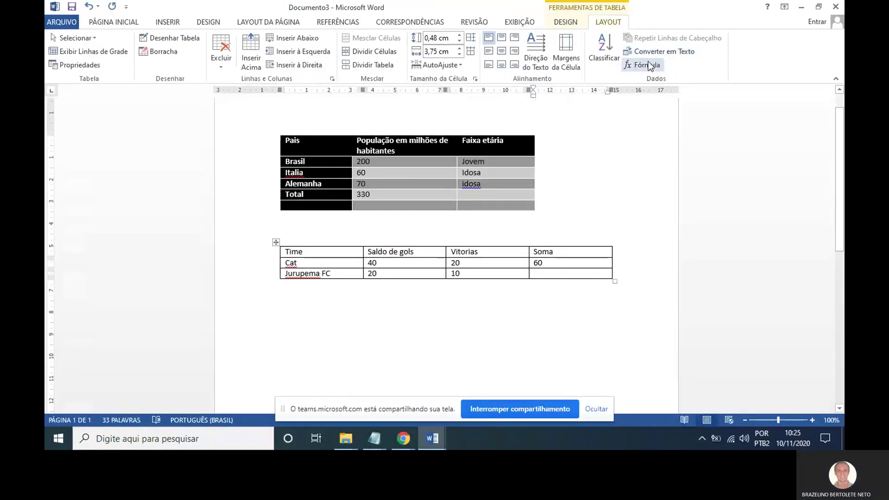
Insert =SUM(LEFT), replacing ABOVE, in Jurupema FC's Soma cell to show 30.
{"action": "left_click", "coordinate": [649, 63]}
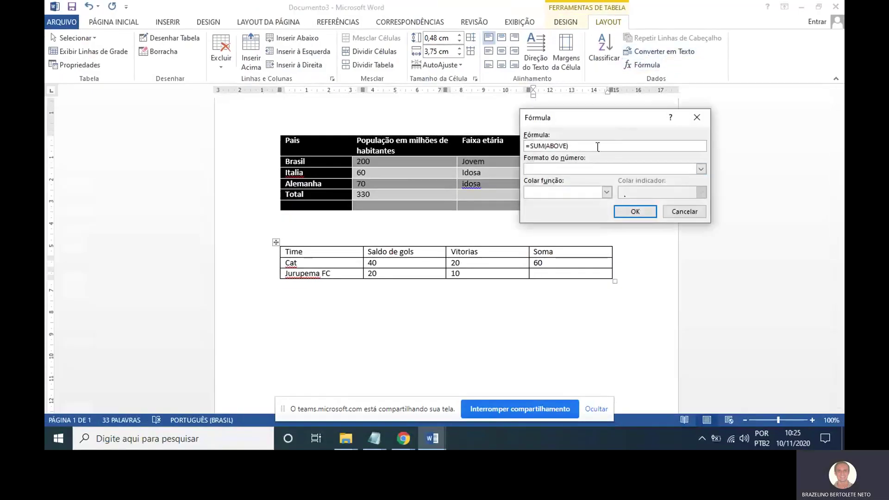
{"action": "left_click", "coordinate": [560, 146]}
{"action": "key", "text": "shift+Right"}
{"action": "key", "text": "shift+Right"}
{"action": "key", "text": "shift+Right"}
{"action": "key", "text": "shift+Right"}
{"action": "key", "text": "shift+Right"}
{"action": "type", "text": "LEFT"}
{"action": "left_click", "coordinate": [634, 209]}
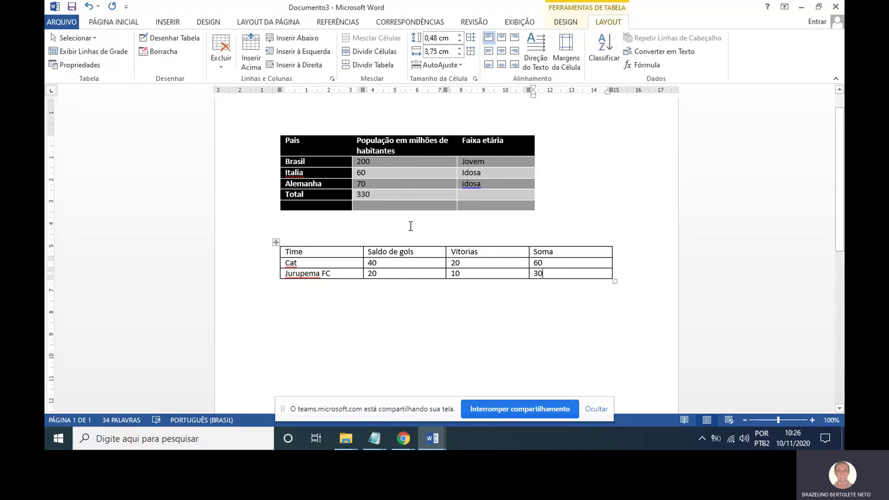
{"action": "left_click", "coordinate": [373, 193]}
{"action": "double_click", "coordinate": [379, 195]}
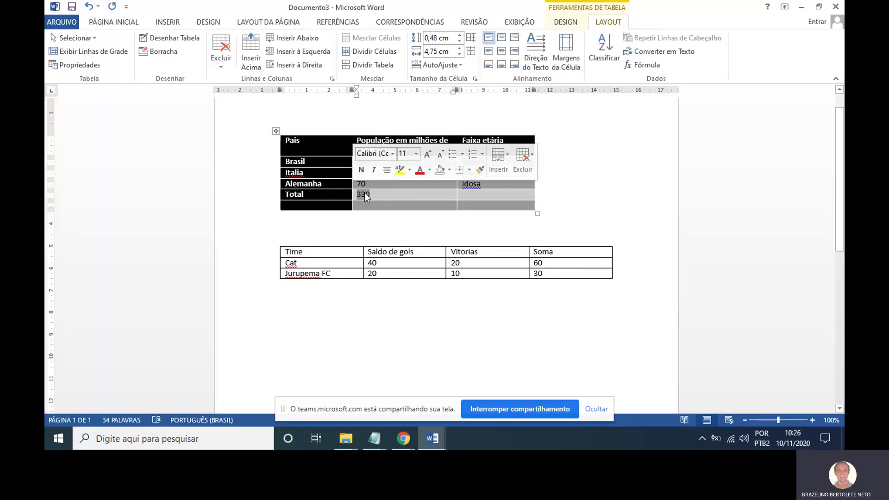
{"action": "left_click", "coordinate": [393, 195]}
{"action": "double_click", "coordinate": [529, 262]}
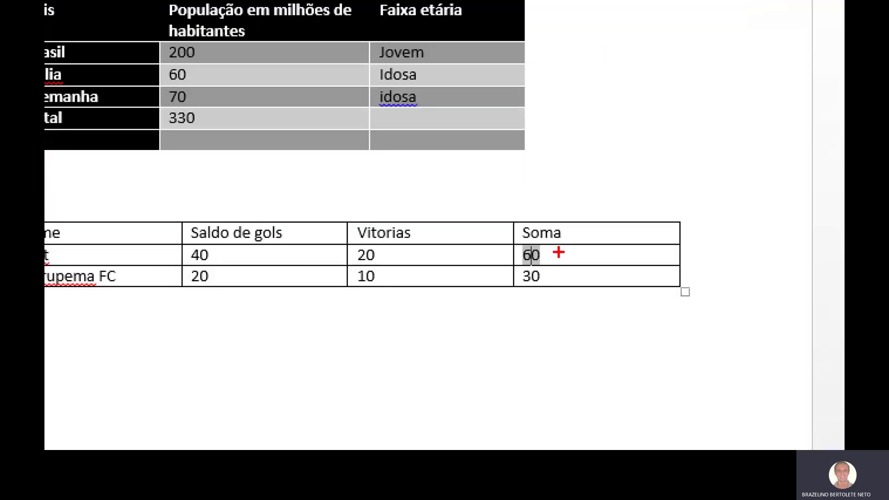
{"action": "mouse_move", "coordinate": [548, 257]}
{"action": "left_mouse_down"}
{"action": "mouse_move", "coordinate": [532, 256]}
{"action": "mouse_move", "coordinate": [540, 270]}
{"action": "mouse_move", "coordinate": [558, 240]}
{"action": "mouse_move", "coordinate": [534, 242]}
{"action": "left_mouse_up"}
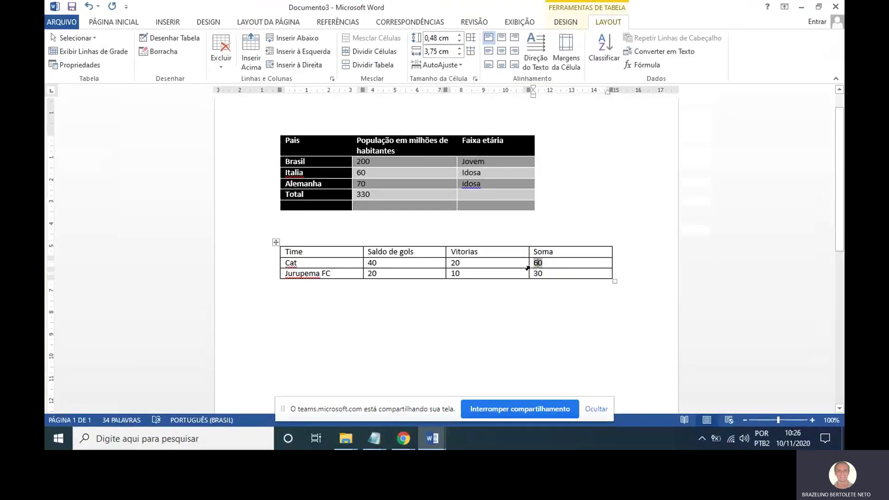
{"action": "left_click", "coordinate": [368, 254]}
{"action": "double_click", "coordinate": [540, 263]}
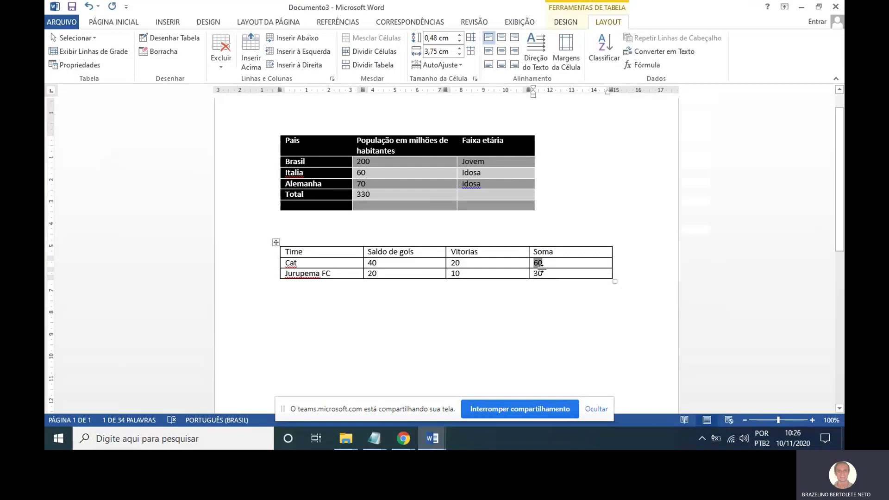
{"action": "left_click", "coordinate": [540, 265]}
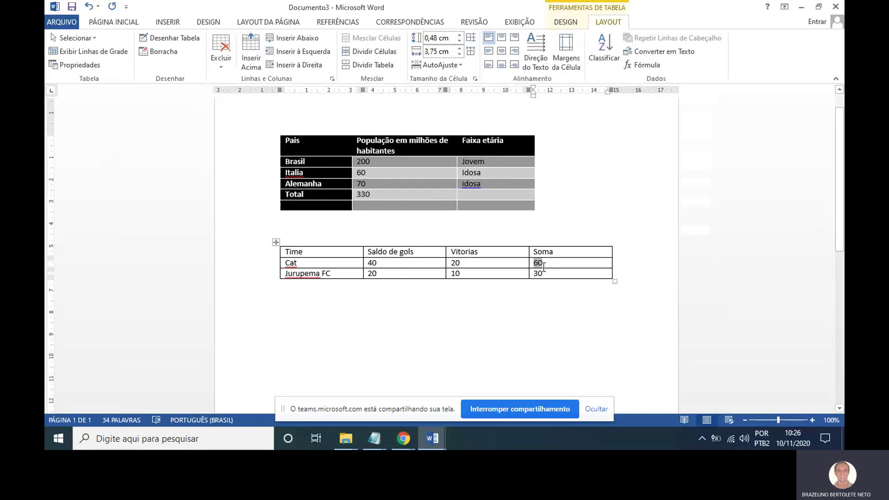
{"action": "left_click", "coordinate": [538, 273]}
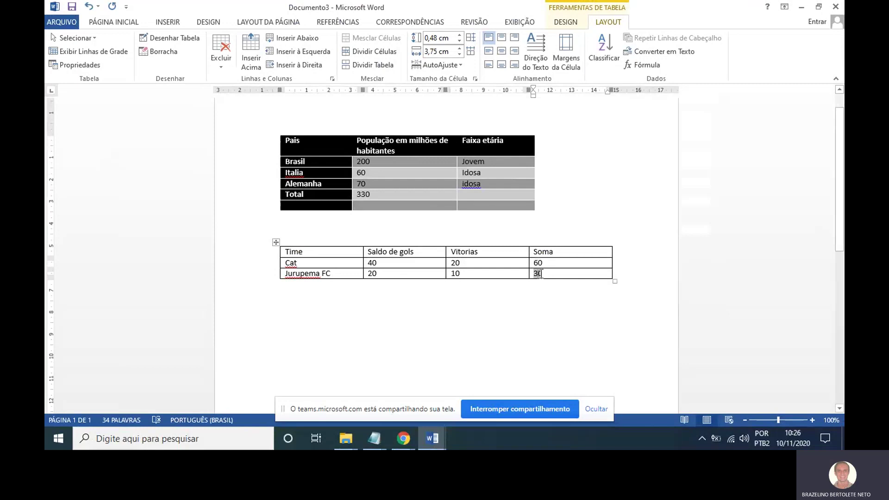
{"action": "left_click", "coordinate": [562, 296]}
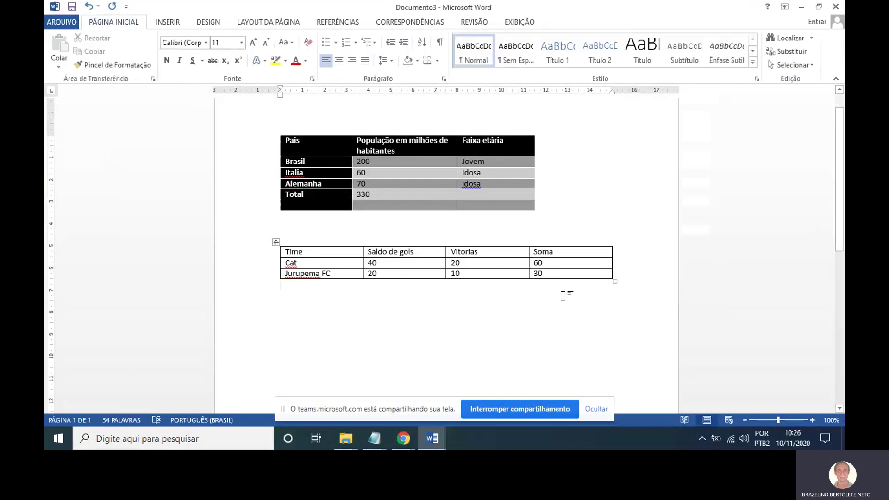
Type BRASA below the second table and set it in Arial.
{"action": "key", "text": "Return"}
{"action": "key", "text": "Return"}
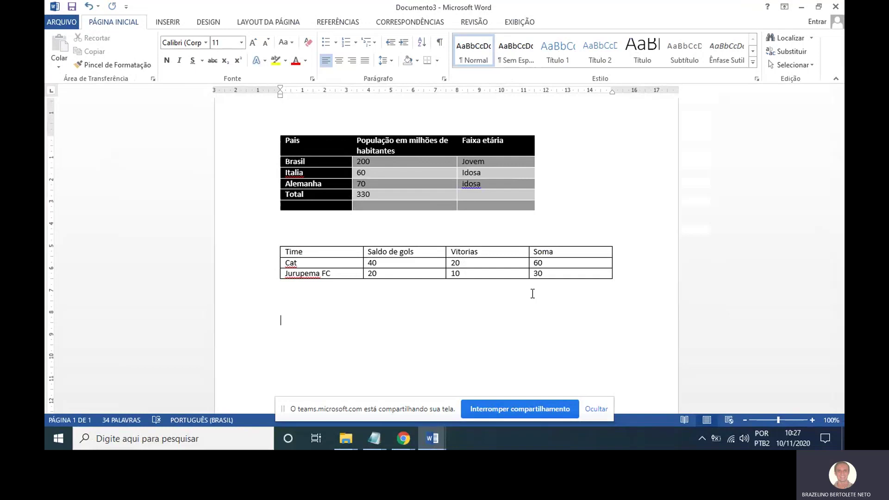
{"action": "type", "text": "BRASA"}
{"action": "key", "text": "shift+Home"}
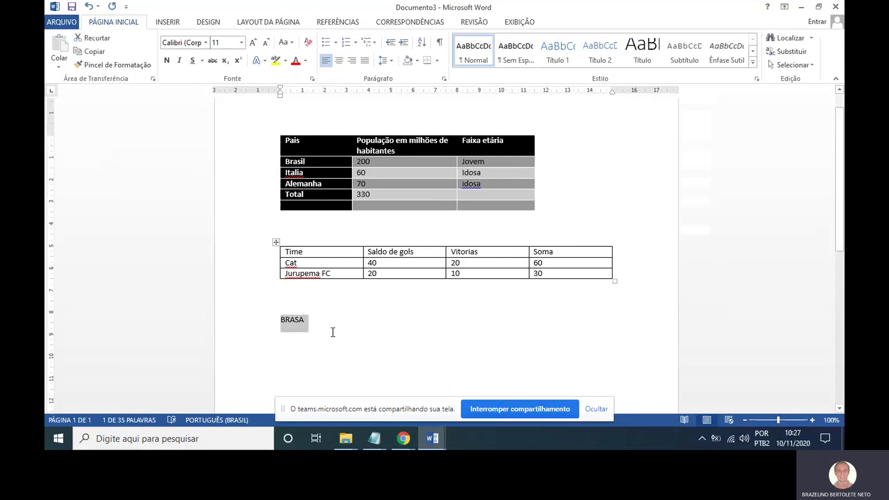
{"action": "left_click", "coordinate": [206, 43]}
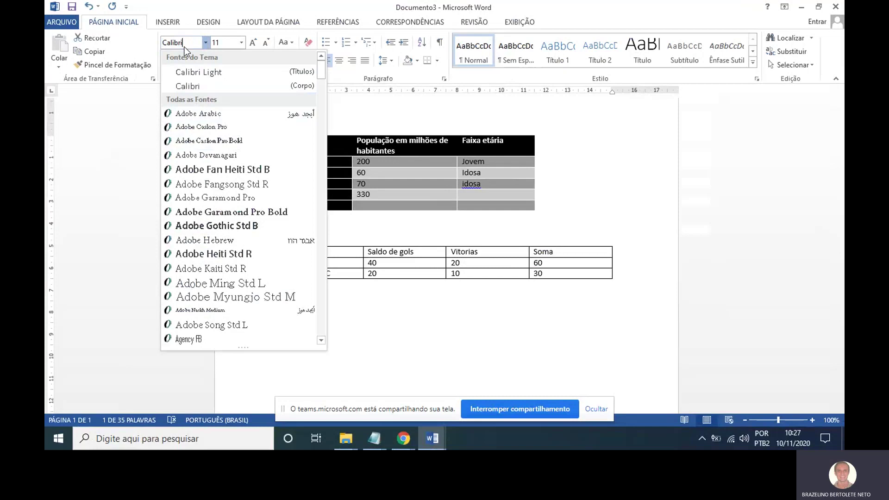
{"action": "type", "text": "Cal"}
{"action": "key", "text": "BackSpace"}
{"action": "key", "text": "BackSpace"}
{"action": "key", "text": "BackSpace"}
{"action": "type", "text": "Arial"}
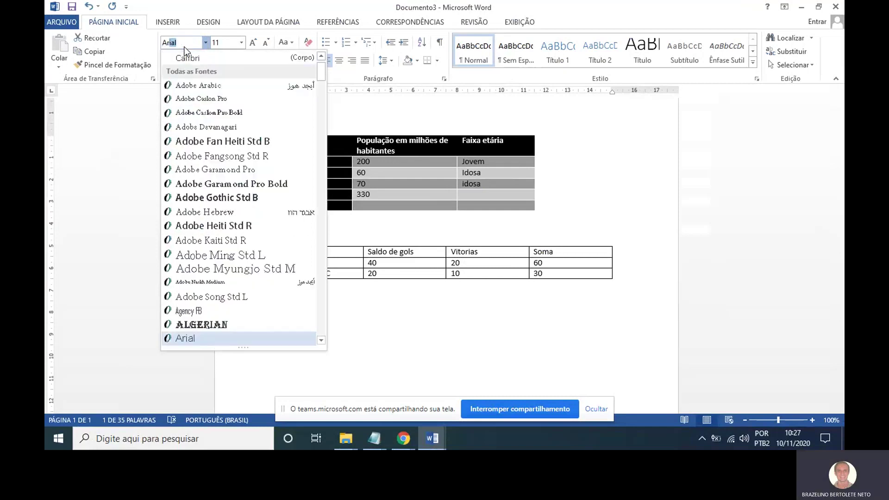
{"action": "key", "text": "Return"}
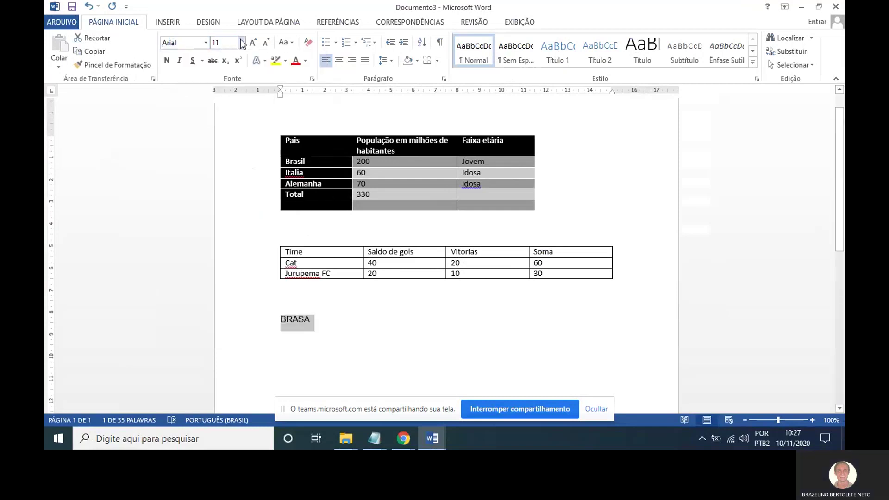
Make BRASA bold, 36 pt and dark gold.
{"action": "left_click", "coordinate": [168, 57]}
{"action": "left_click", "coordinate": [241, 42]}
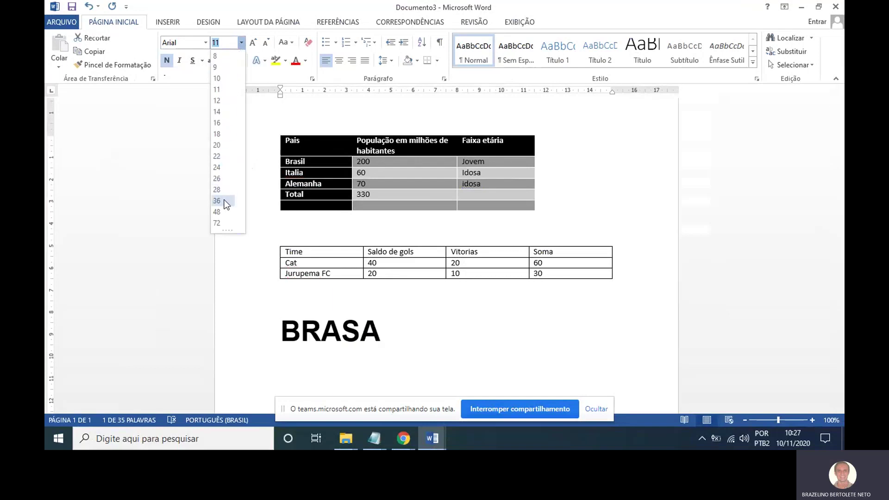
{"action": "left_click", "coordinate": [226, 201]}
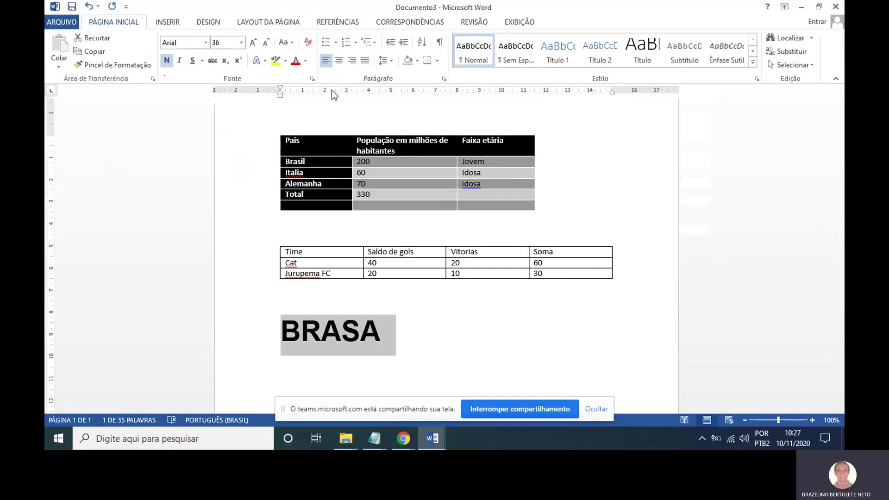
{"action": "left_click", "coordinate": [305, 61]}
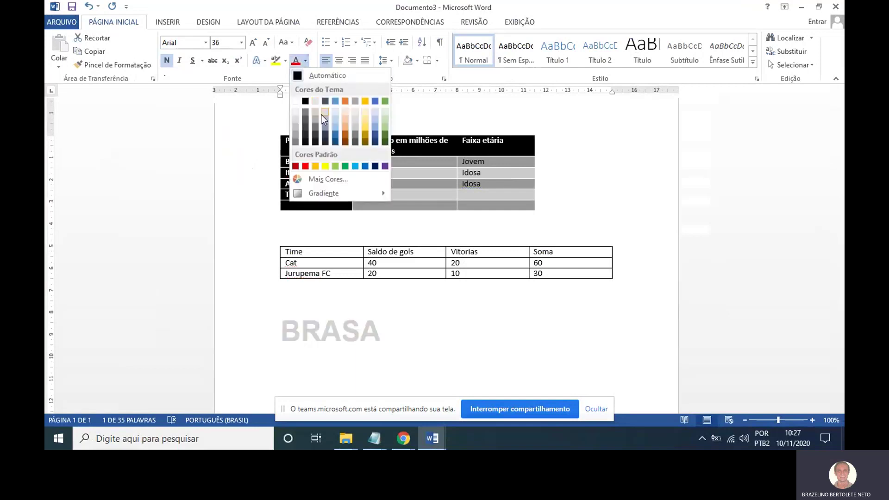
{"action": "left_click", "coordinate": [366, 140]}
Start a new line below BRASA and set its font size to 12 pt.
{"action": "left_click", "coordinate": [412, 329]}
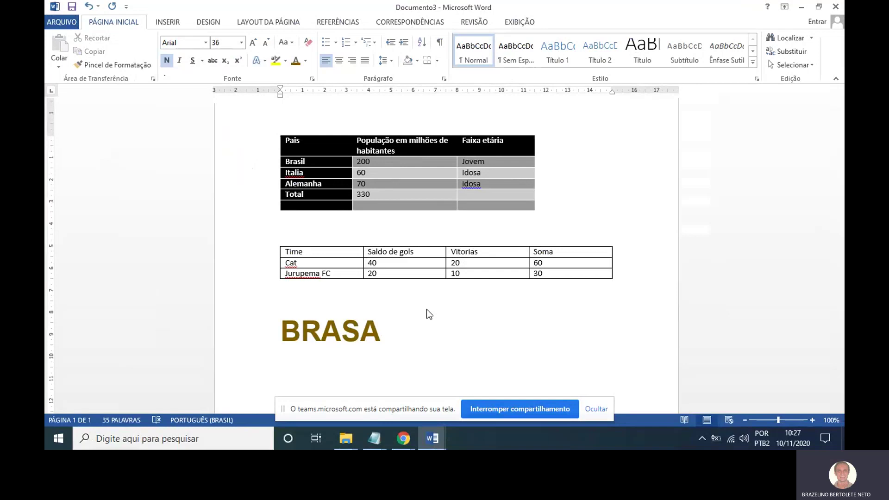
{"action": "type", "text": "MEU"}
{"action": "key", "text": "BackSpace"}
{"action": "key", "text": "BackSpace"}
{"action": "key", "text": "BackSpace"}
{"action": "key", "text": "BackSpace"}
{"action": "key", "text": "Return"}
{"action": "left_click", "coordinate": [216, 44]}
Start a new 12 pt line below BRASA with the text colour reset to automatic black.
{"action": "type", "text": "1"}
{"action": "key", "text": "Return"}
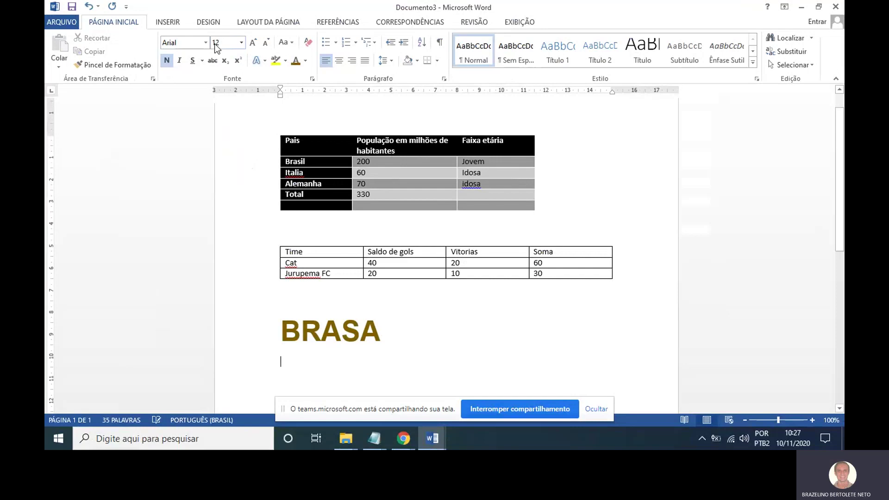
{"action": "left_click", "coordinate": [307, 61]}
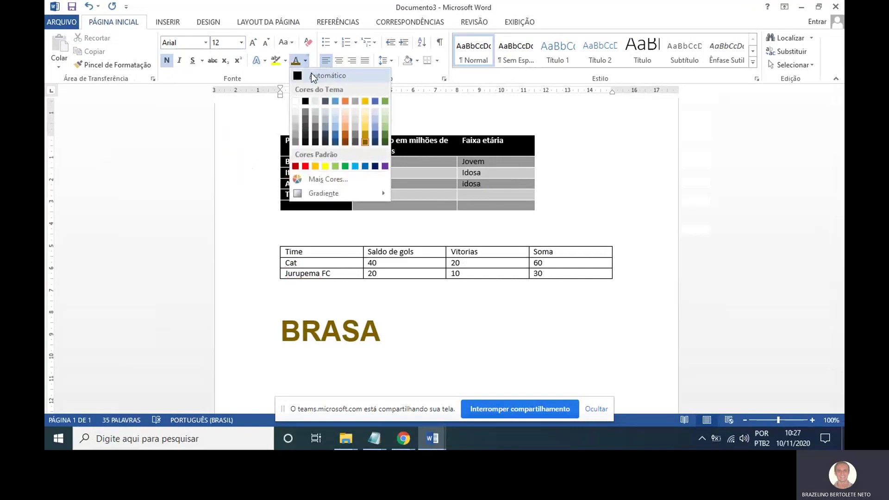
{"action": "left_click", "coordinate": [313, 75]}
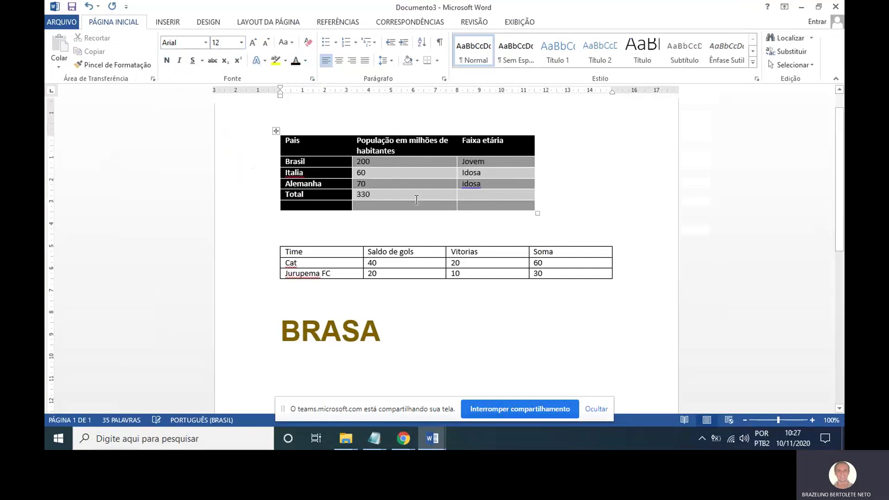
Type 'Digitando o meu texto… com a palavra' and move 'teste' to its own line.
{"action": "type", "text": "digitado"}
{"action": "key", "text": "BackSpace"}
{"action": "key", "text": "BackSpace"}
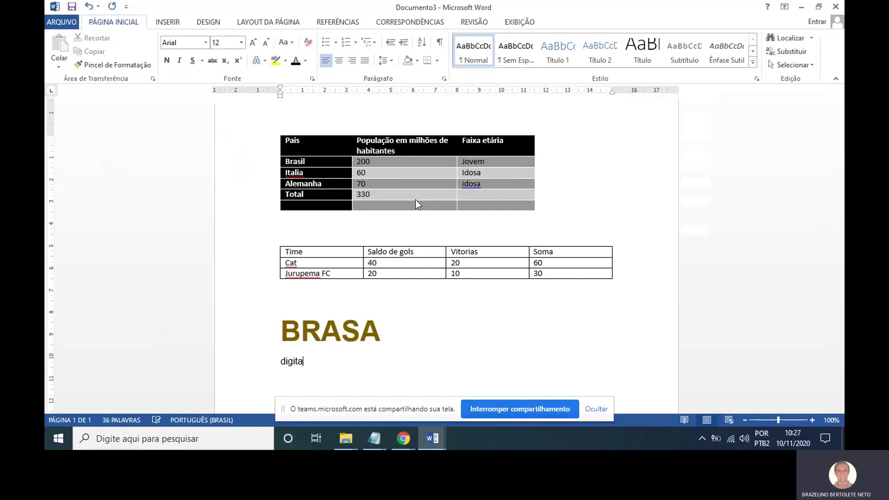
{"action": "type", "text": "ndo o meu texto,"}
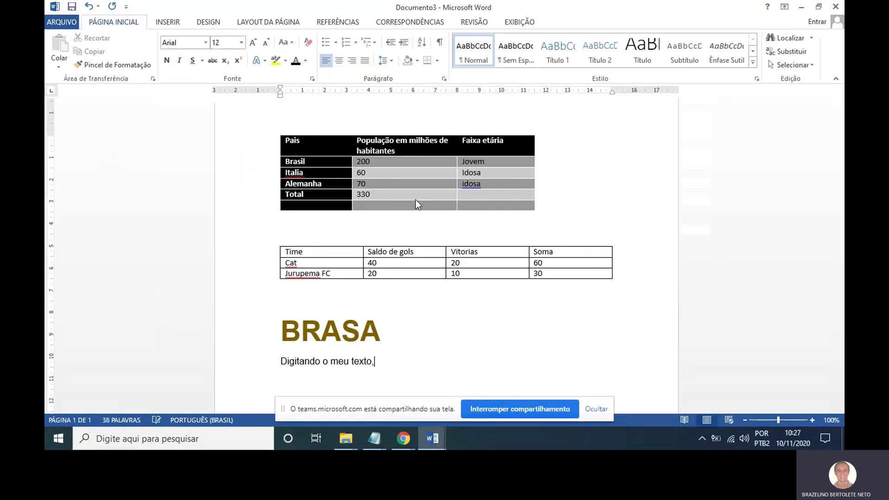
{"action": "type", "text": " porém ao final do texto que "}
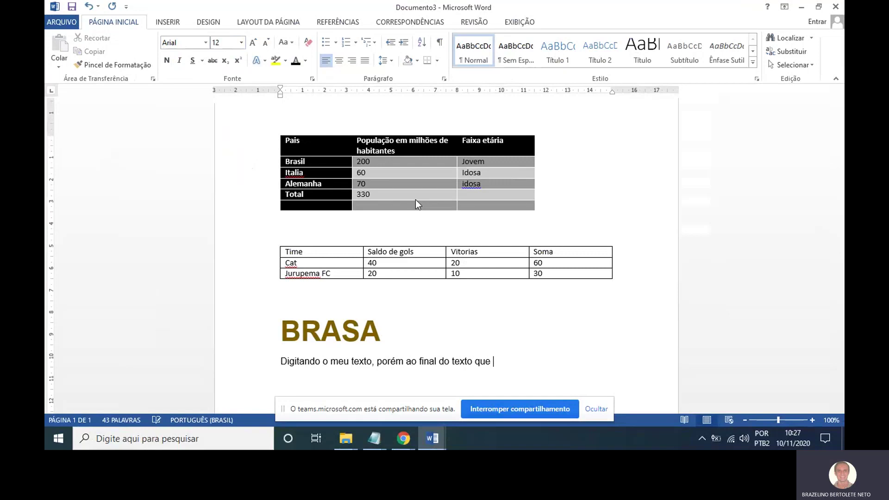
{"action": "key", "text": "BackSpace"}
{"action": "key", "text": "BackSpace"}
{"action": "key", "text": "BackSpace"}
{"action": "key", "text": "BackSpace"}
{"action": "type", "text": "eu quero repetir as informações "}
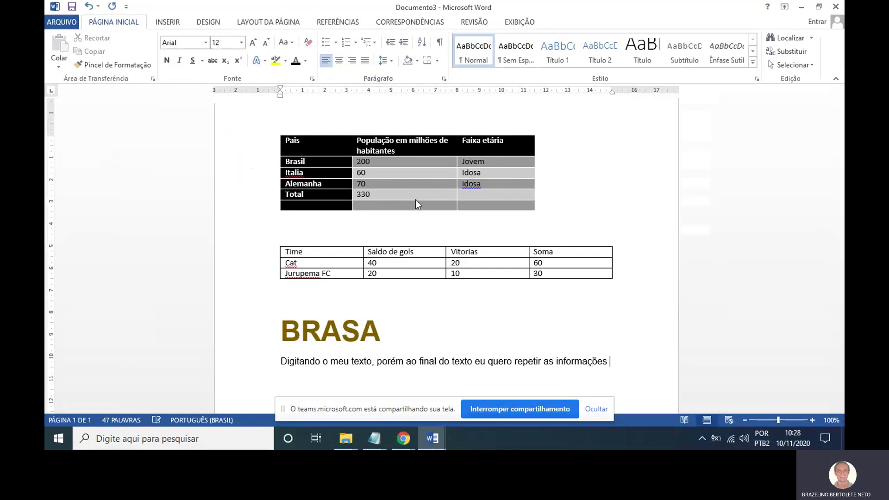
{"action": "type", "text": "com a palavra teste"}
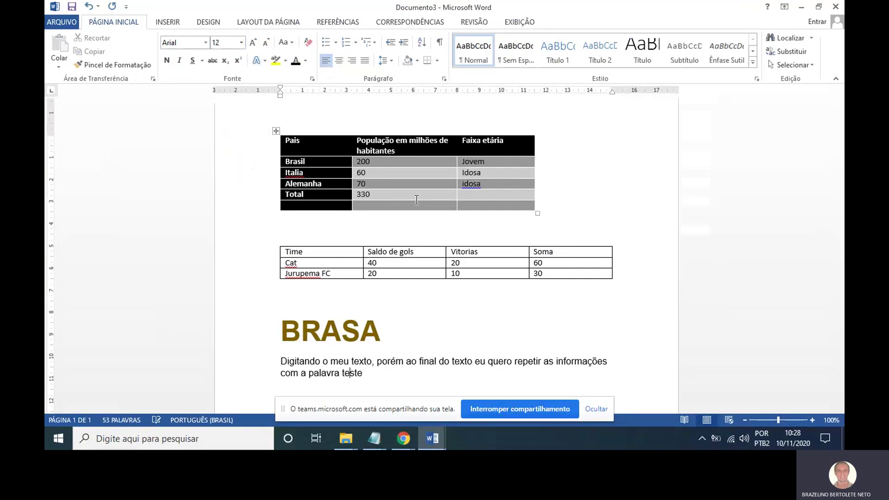
{"action": "key", "text": "Return"}
{"action": "scroll", "coordinate": [416, 200], "scroll_direction": "down", "scroll_amount": 2}
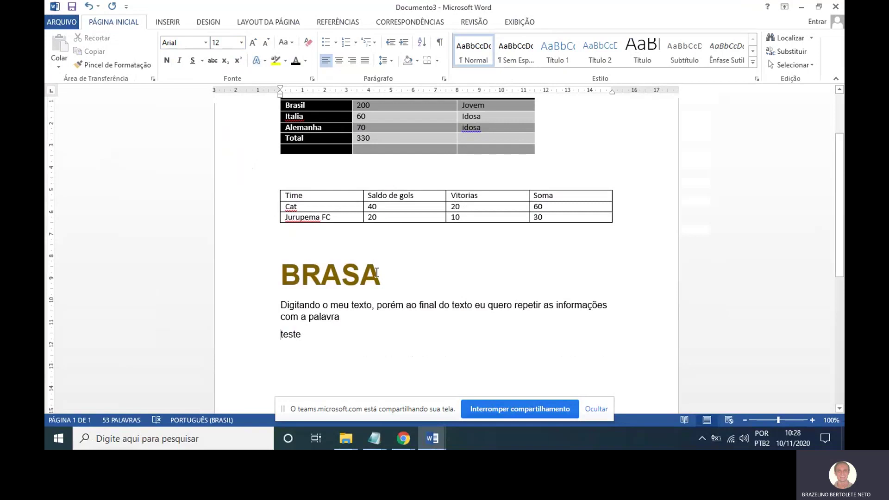
{"action": "left_click", "coordinate": [267, 338]}
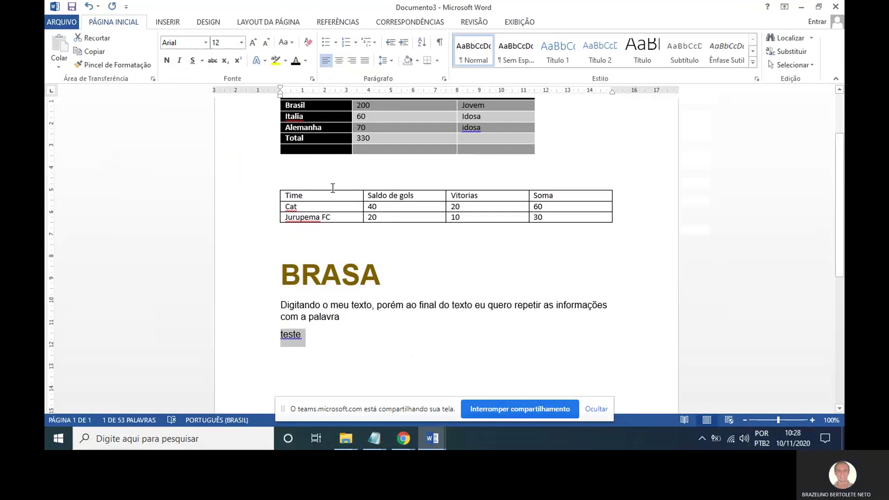
Copy BRASA's formatting onto 'teste' with Format Painter, then undo it.
{"action": "left_click_drag", "start_coordinate": [393, 276], "coordinate": [279, 277]}
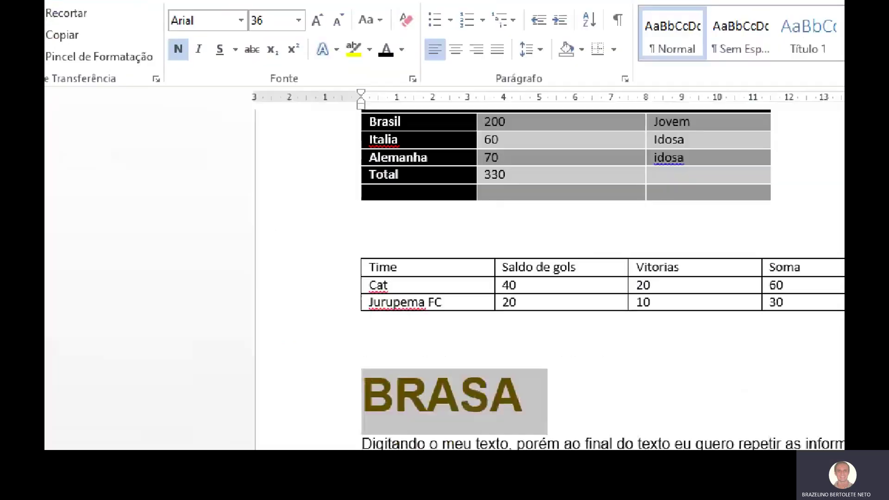
{"action": "mouse_move", "coordinate": [149, 52]}
{"action": "left_mouse_down"}
{"action": "mouse_move", "coordinate": [89, 53]}
{"action": "mouse_move", "coordinate": [183, 88]}
{"action": "mouse_move", "coordinate": [265, 92]}
{"action": "left_mouse_up"}
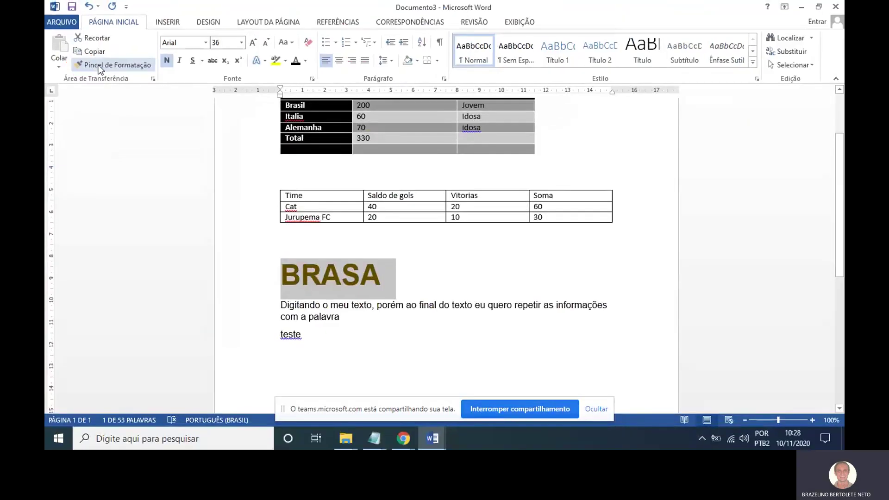
{"action": "left_click", "coordinate": [100, 67]}
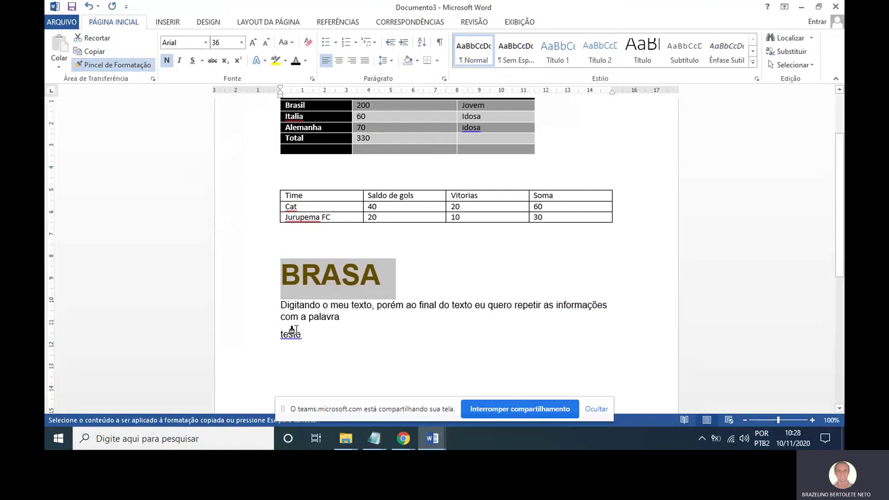
{"action": "left_click_drag", "start_coordinate": [306, 335], "coordinate": [268, 339]}
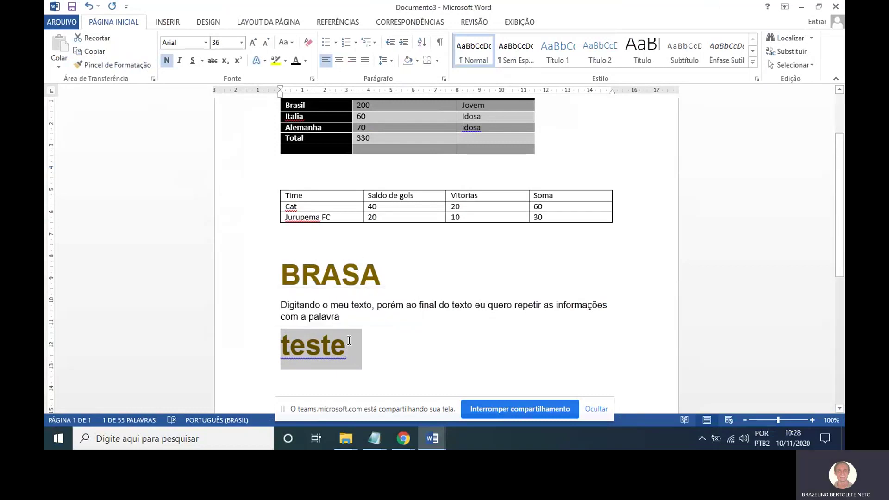
{"action": "key", "text": "ctrl+z"}
Add a new paragraph after Teste and reselect the BRASA heading.
{"action": "left_click_drag", "start_coordinate": [389, 275], "coordinate": [266, 277]}
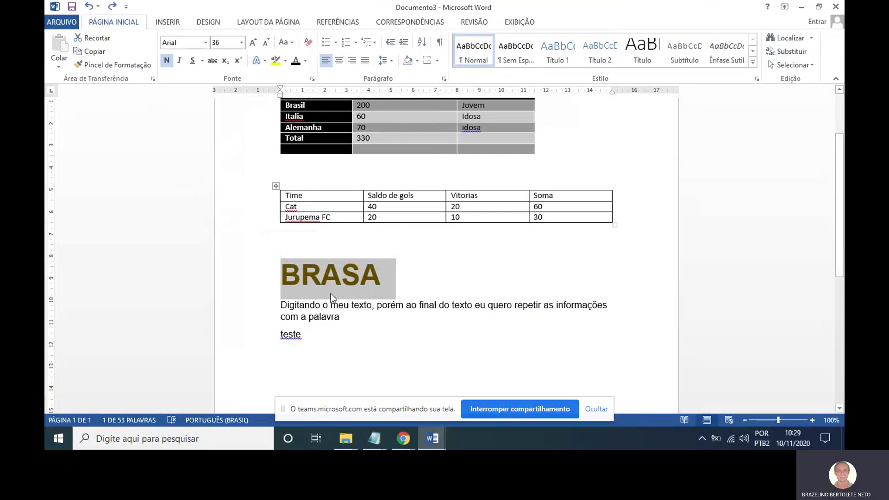
{"action": "left_click", "coordinate": [318, 326]}
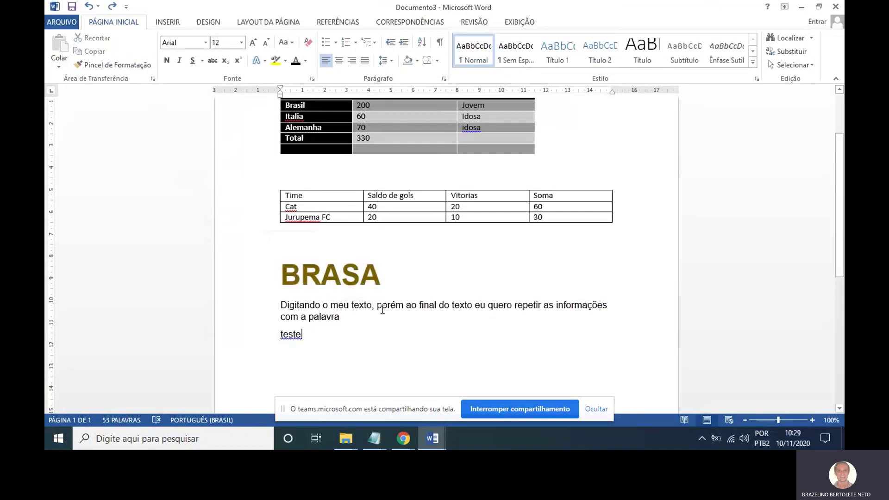
{"action": "key", "text": "Return"}
{"action": "key", "text": "Return"}
{"action": "left_click_drag", "start_coordinate": [392, 277], "coordinate": [278, 273]}
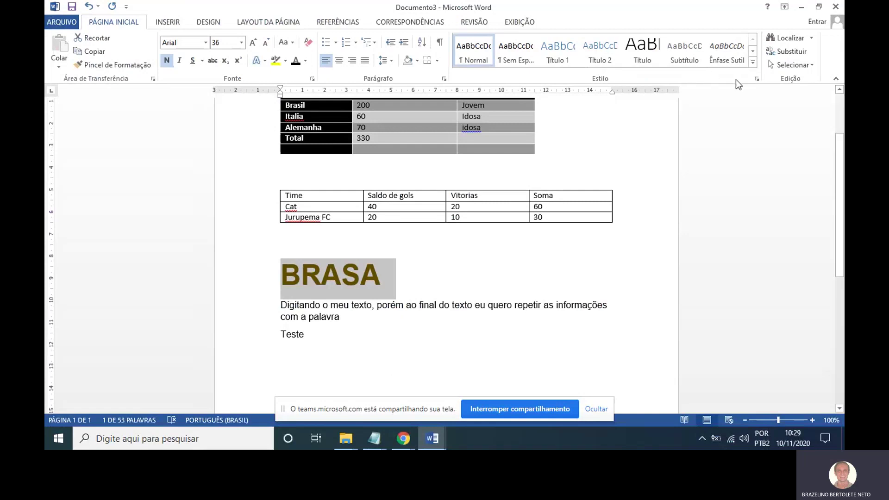
Create a new style named TEXTO BRASA from BRASA's 36 pt bold gold Arial formatting.
{"action": "left_click", "coordinate": [758, 79]}
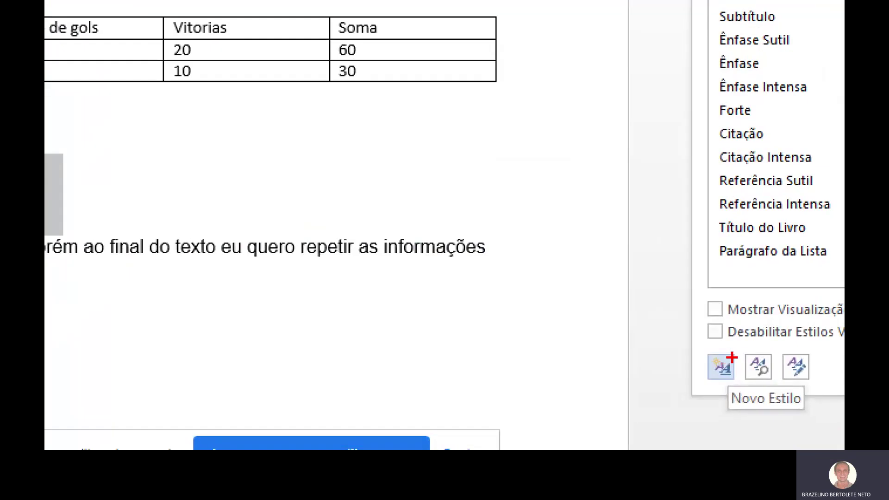
{"action": "mouse_move", "coordinate": [728, 351]}
{"action": "left_mouse_down"}
{"action": "mouse_move", "coordinate": [712, 362]}
{"action": "mouse_move", "coordinate": [735, 381]}
{"action": "mouse_move", "coordinate": [729, 352]}
{"action": "left_mouse_up"}
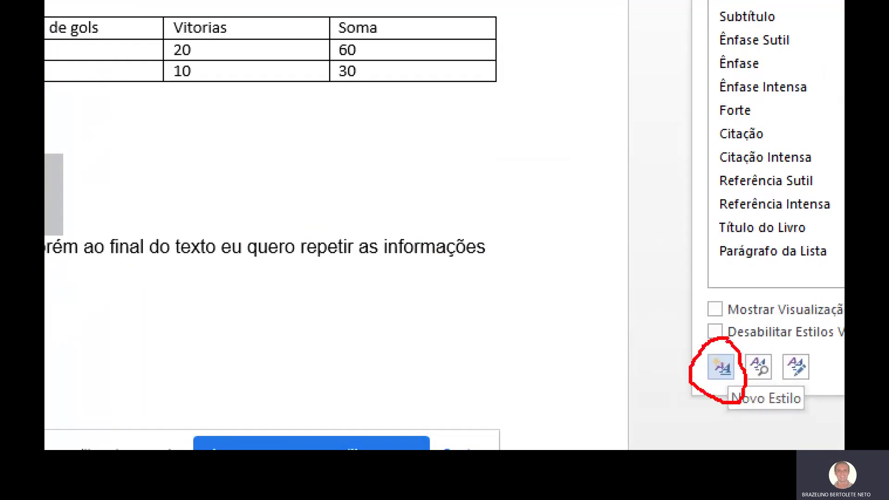
{"action": "left_click", "coordinate": [721, 367]}
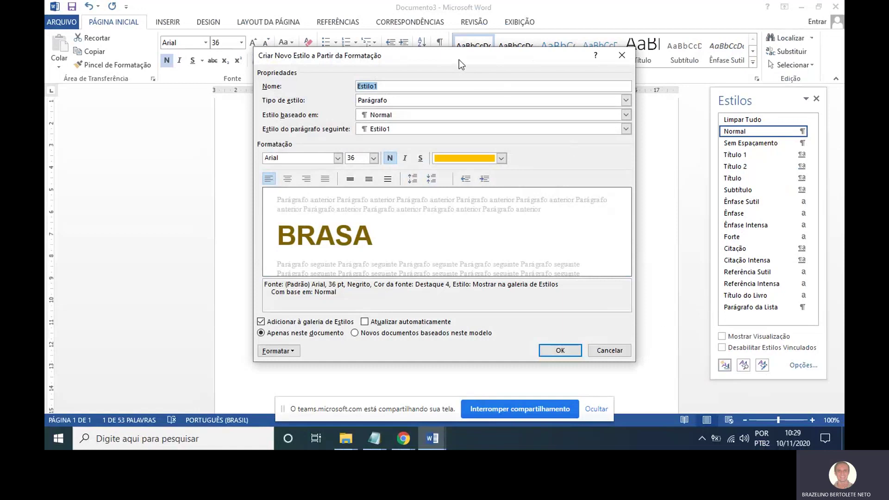
{"action": "left_click_drag", "start_coordinate": [460, 59], "coordinate": [655, 63]}
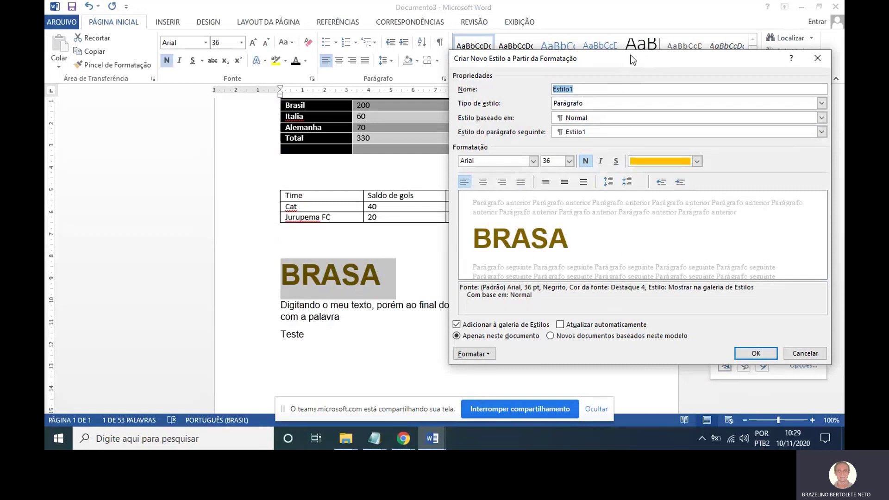
{"action": "left_click_drag", "start_coordinate": [631, 55], "coordinate": [601, 49]}
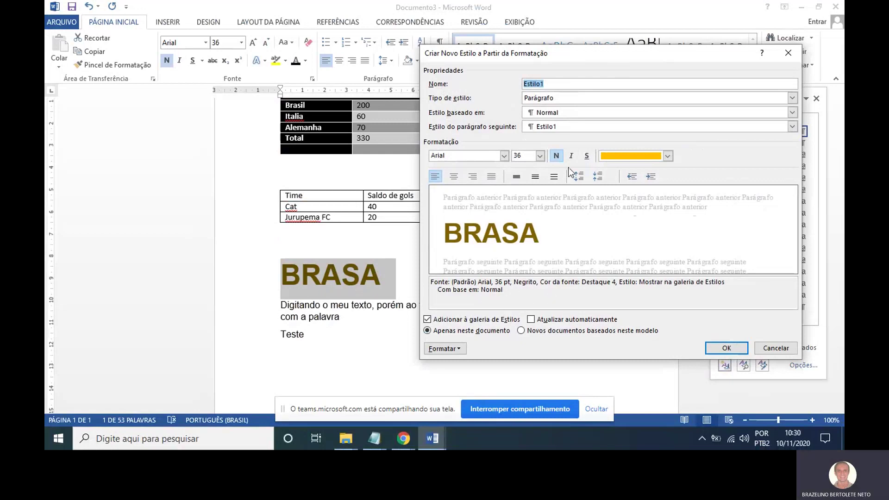
{"action": "left_click", "coordinate": [570, 85]}
{"action": "key", "text": "BackSpace"}
{"action": "key", "text": "BackSpace"}
{"action": "key", "text": "BackSpace"}
{"action": "key", "text": "BackSpace"}
{"action": "key", "text": "BackSpace"}
{"action": "key", "text": "BackSpace"}
{"action": "key", "text": "BackSpace"}
{"action": "type", "text": "TEXT"}
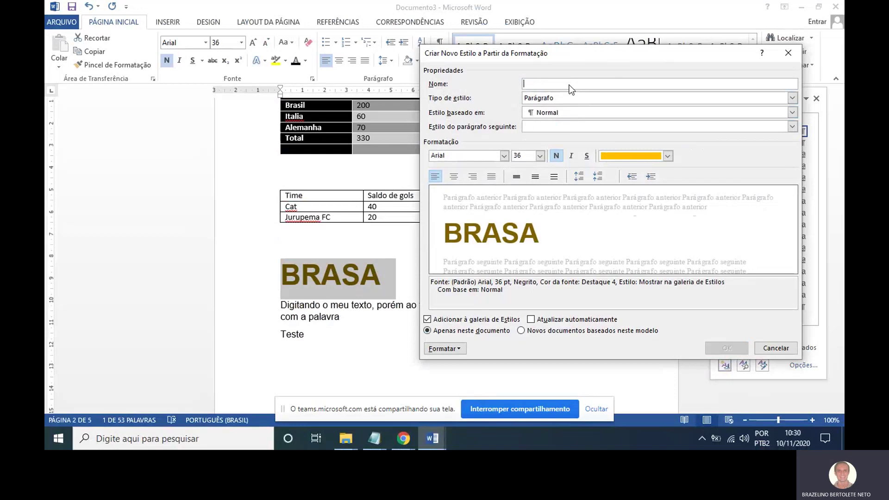
{"action": "type", "text": "O"}
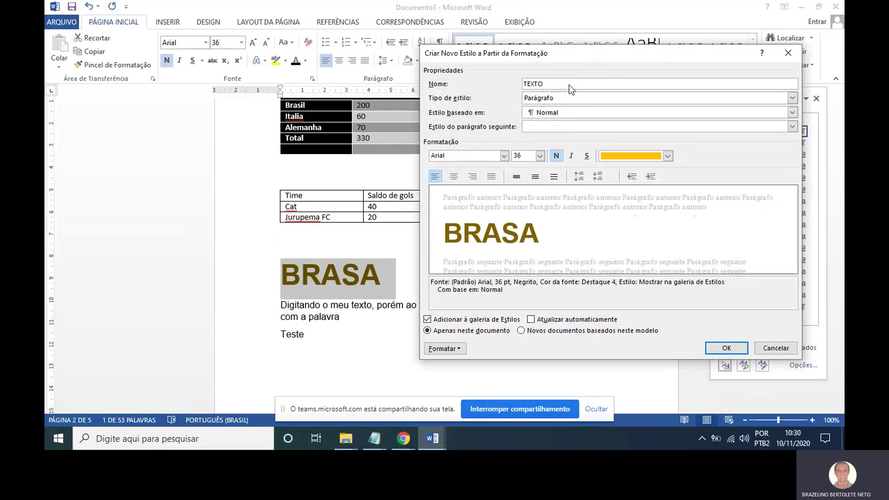
{"action": "type", "text": " BRASA"}
{"action": "left_click", "coordinate": [726, 348]}
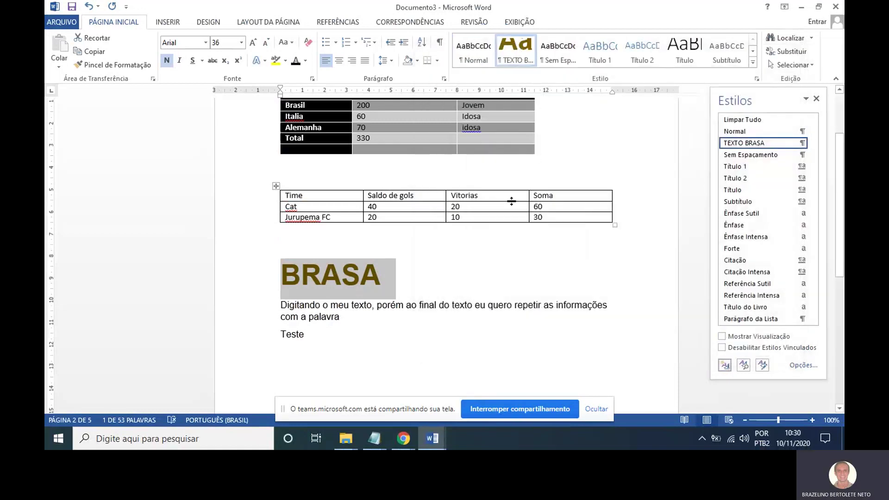
Style Teste as TEXTO BRASA, then begin typing 'Um texto com estilo diferente' on page 2.
{"action": "left_click_drag", "start_coordinate": [303, 334], "coordinate": [274, 339]}
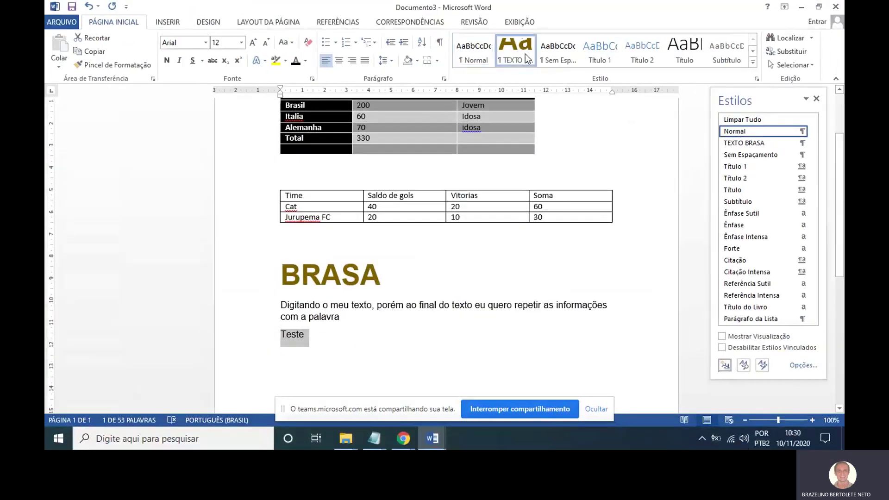
{"action": "left_click", "coordinate": [526, 54]}
{"action": "left_click", "coordinate": [366, 354]}
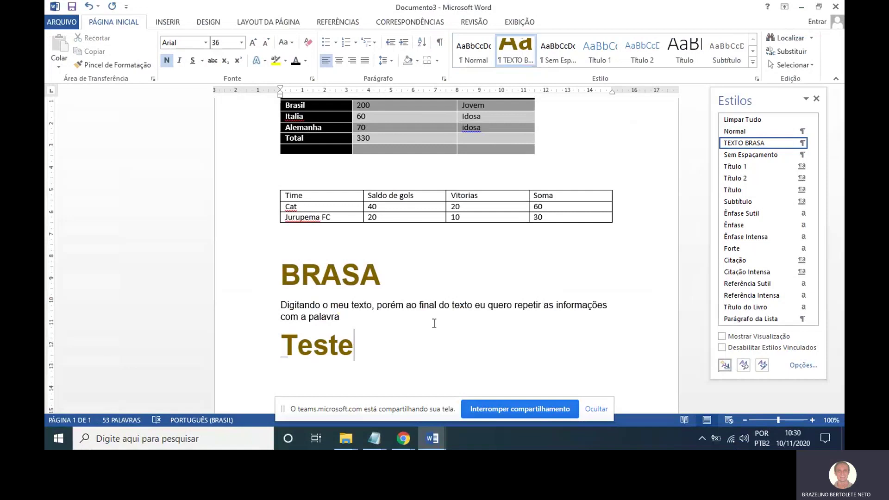
{"action": "key", "text": "Return"}
{"action": "key", "text": "Return"}
{"action": "key", "text": "Return"}
{"action": "key", "text": "Return"}
{"action": "key", "text": "Return"}
{"action": "key", "text": "Return"}
{"action": "key", "text": "Return"}
{"action": "key", "text": "Return"}
{"action": "key", "text": "Return"}
{"action": "key", "text": "Return"}
{"action": "key", "text": "Return"}
{"action": "key", "text": "Return"}
{"action": "key", "text": "Return"}
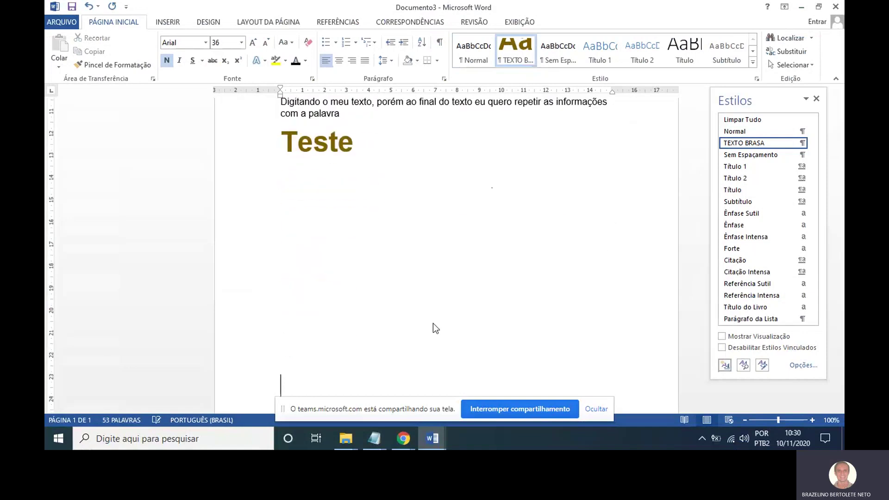
{"action": "key", "text": "Return"}
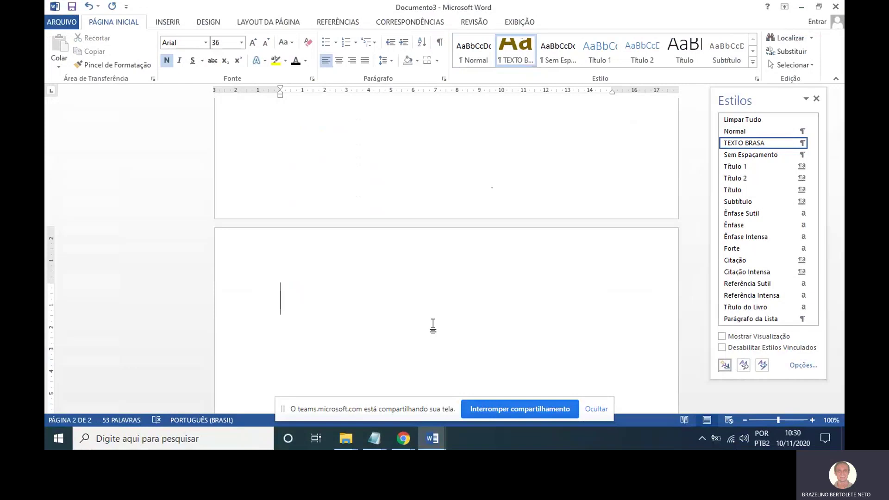
{"action": "type", "text": "Um tex"}
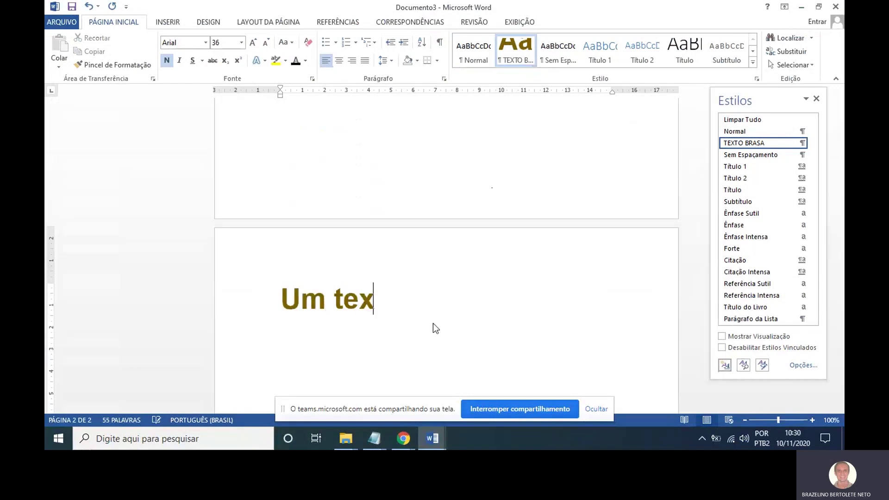
{"action": "type", "text": "to com estilo "}
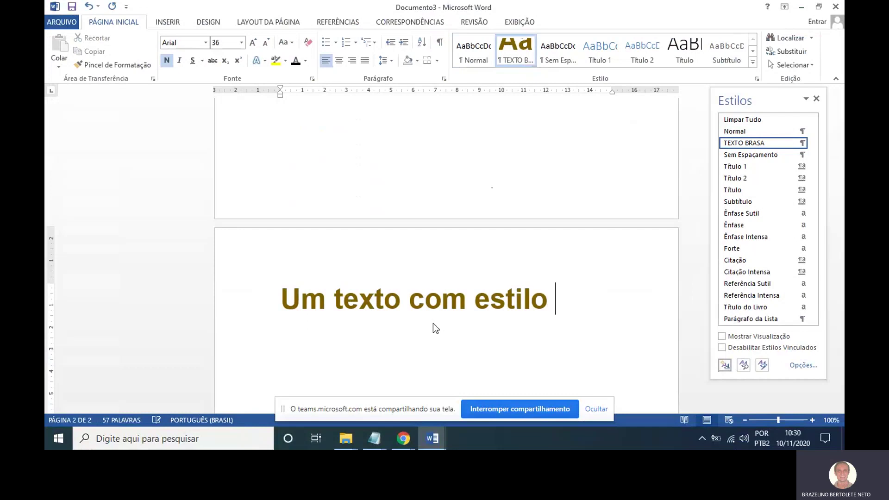
{"action": "type", "text": "diferen"}
{"action": "key", "text": "BackSpace"}
Finish the line 'Um texto com estilo diferente' and colour it red.
{"action": "type", "text": "ente"}
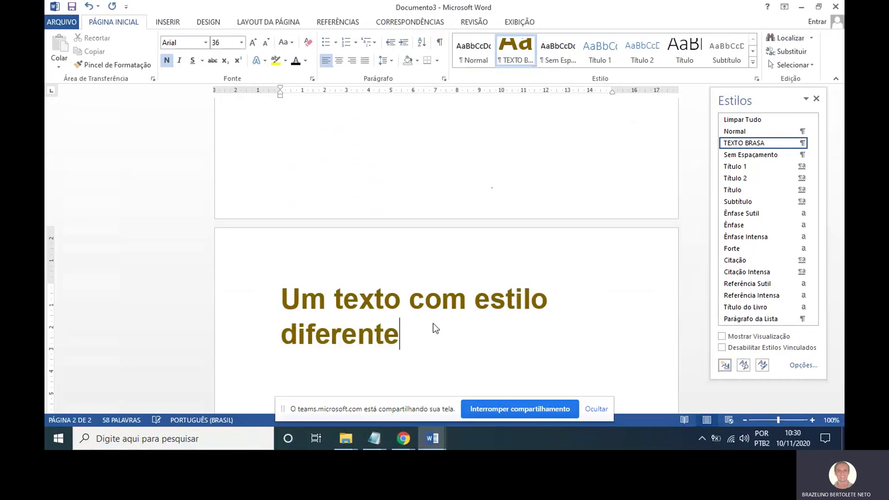
{"action": "triple_click", "coordinate": [433, 324]}
{"action": "scroll", "coordinate": [432, 323], "scroll_direction": "up", "scroll_amount": 1}
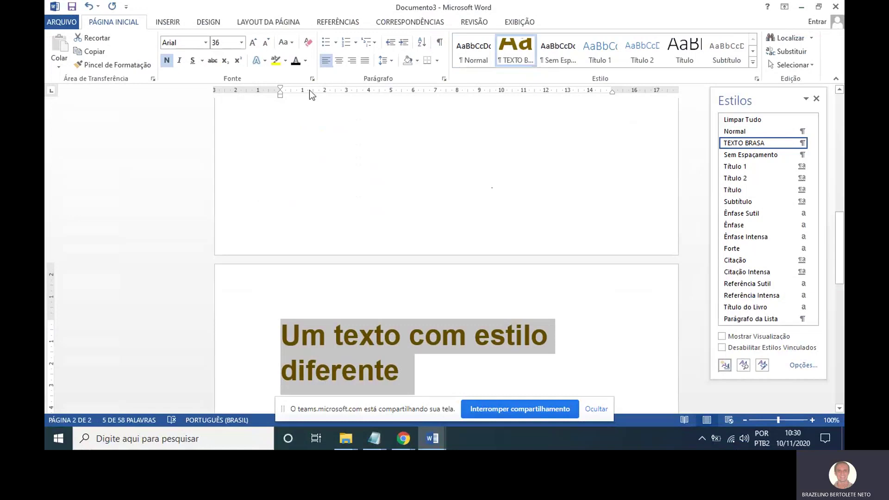
{"action": "left_click", "coordinate": [305, 62]}
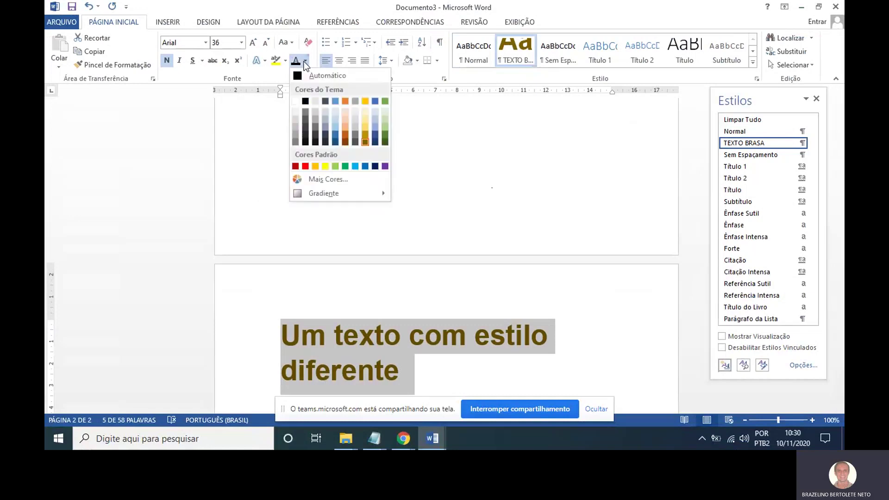
{"action": "left_click", "coordinate": [306, 166]}
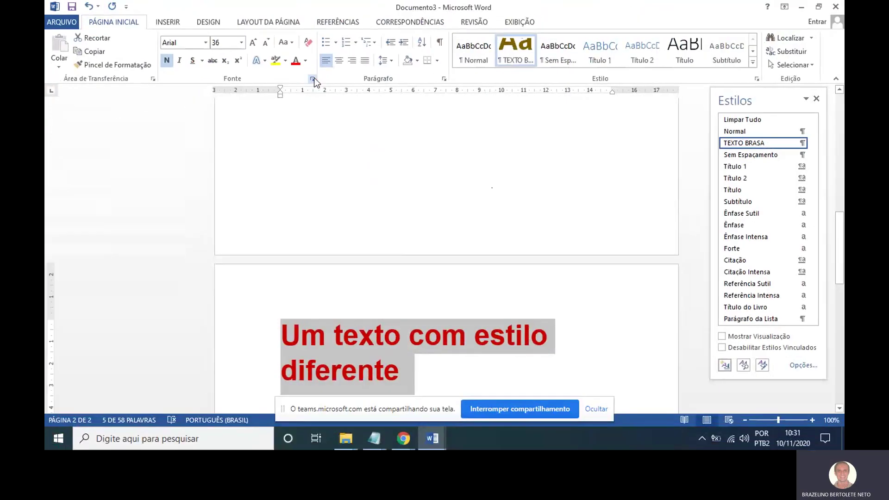
Give the line all-caps and double strikethrough font effects.
{"action": "left_click", "coordinate": [314, 78]}
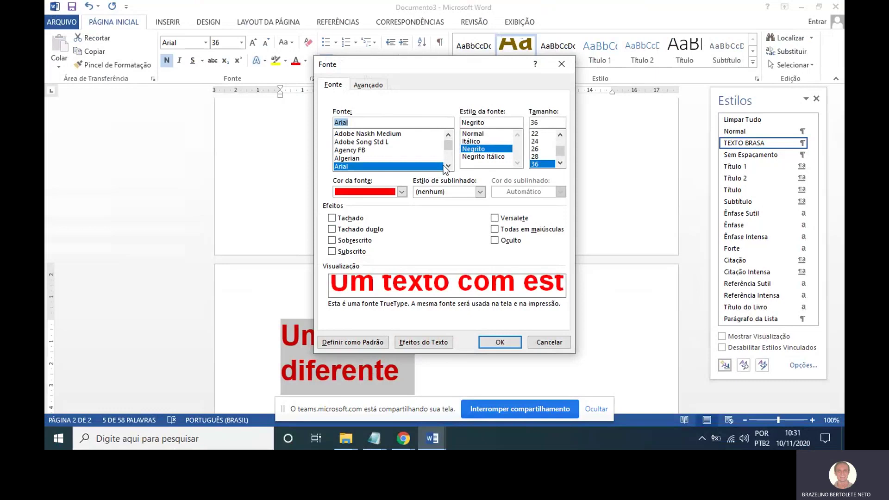
{"action": "left_click", "coordinate": [499, 231]}
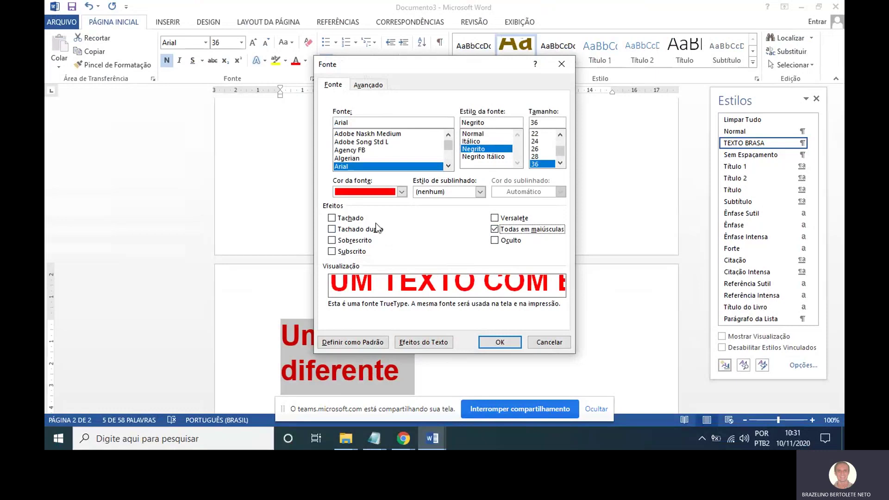
{"action": "left_click", "coordinate": [345, 227]}
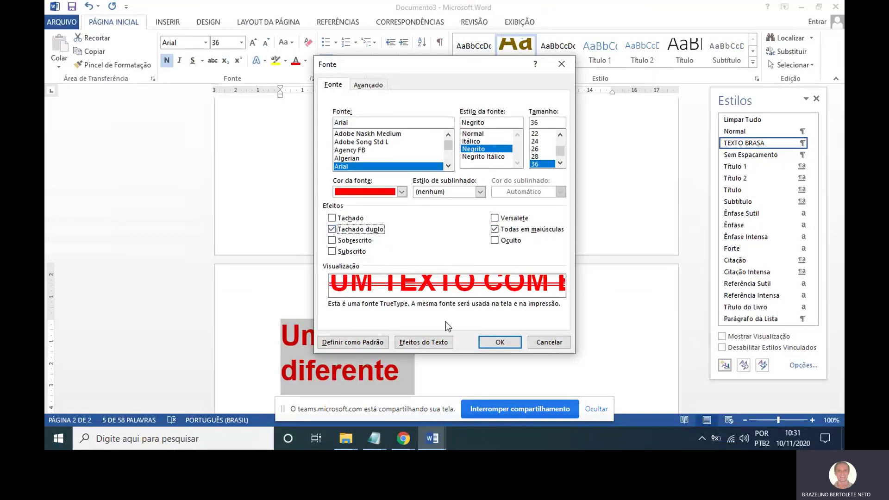
{"action": "left_click", "coordinate": [492, 342]}
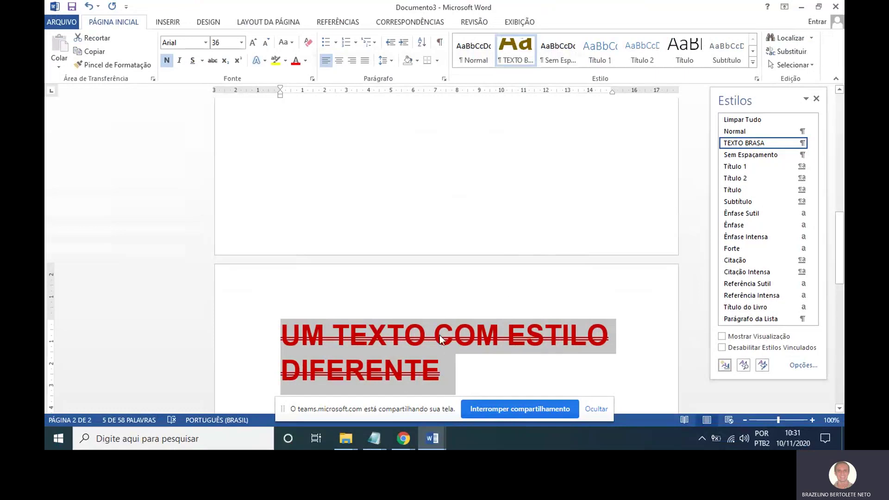
Create a new style named Vermelho from the red, all-caps, double-struck heading.
{"action": "left_click", "coordinate": [756, 81]}
{"action": "left_click", "coordinate": [757, 80]}
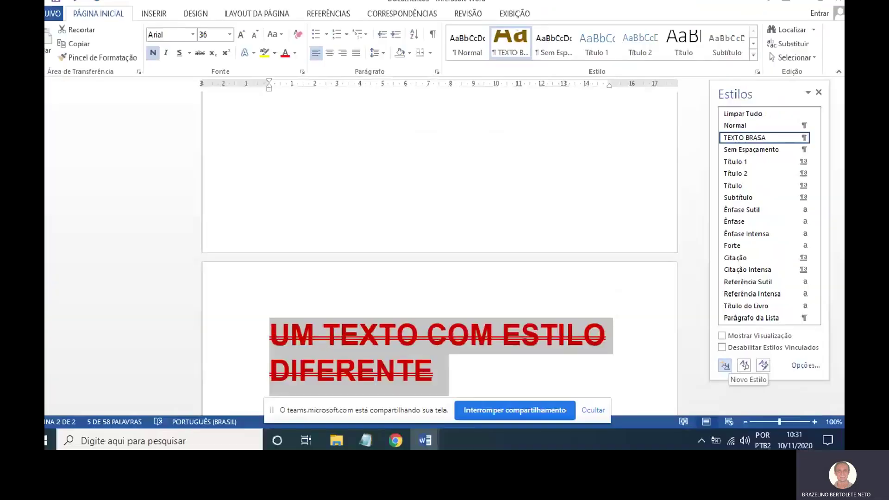
{"action": "left_click", "coordinate": [726, 365]}
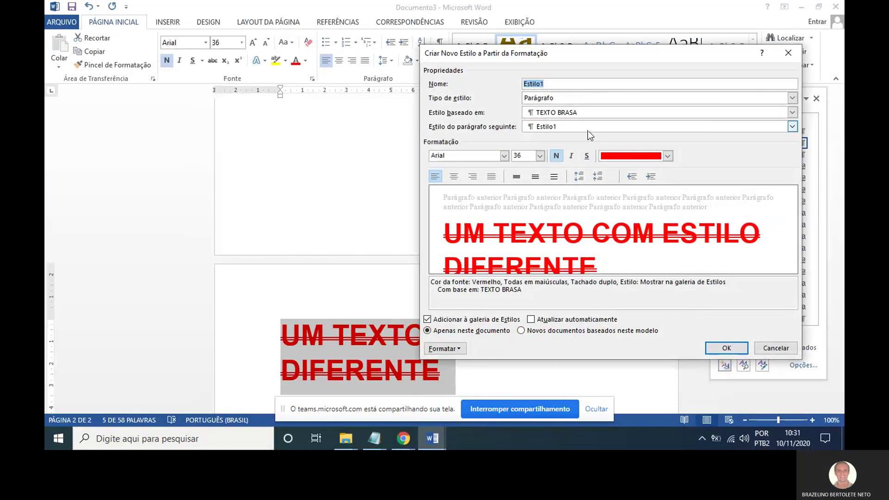
{"action": "key", "text": "BackSpace"}
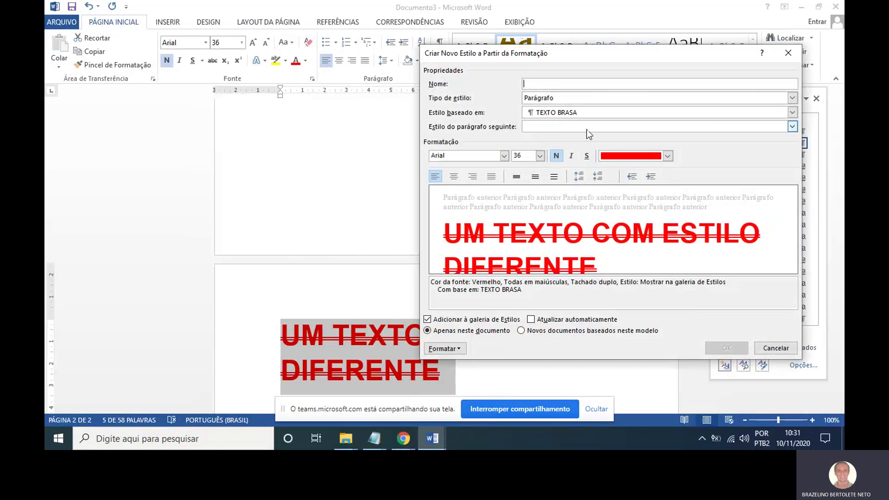
{"action": "type", "text": "V"}
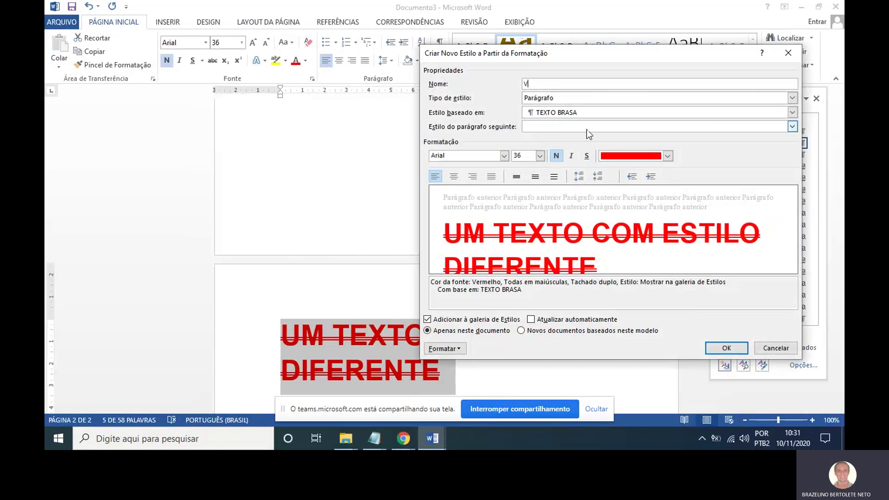
{"action": "type", "text": "ermelho"}
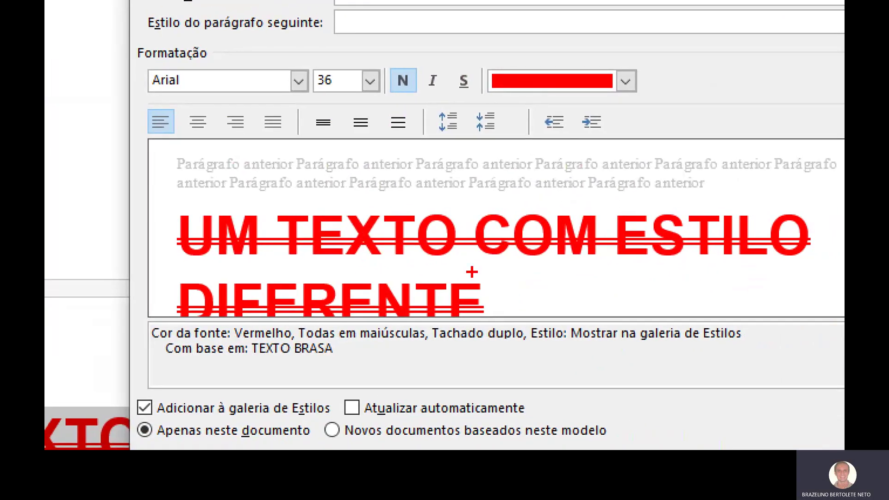
{"action": "left_click_drag", "start_coordinate": [230, 302], "coordinate": [290, 343]}
{"action": "left_click_drag", "start_coordinate": [322, 272], "coordinate": [371, 324]}
{"action": "left_click_drag", "start_coordinate": [459, 265], "coordinate": [531, 355]}
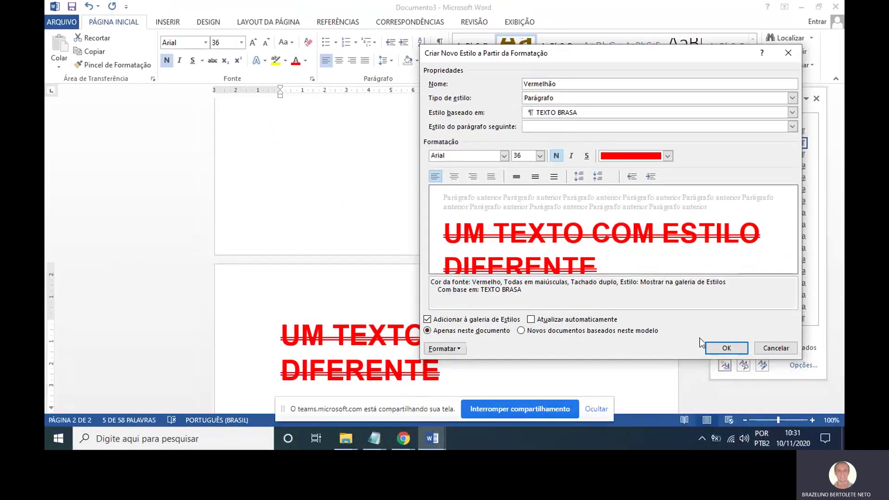
{"action": "left_click", "coordinate": [726, 348]}
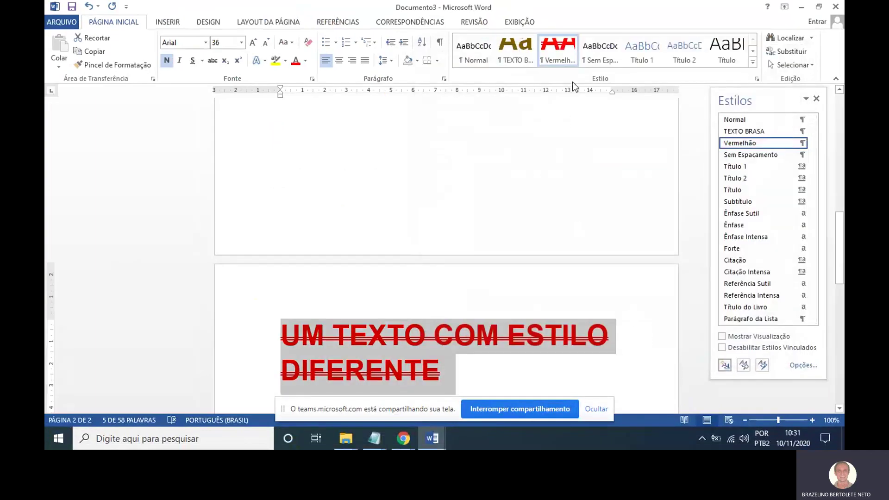
Apply the Vermelho style to the page-1 paragraph starting 'Digitando o meu texto'.
{"action": "scroll", "coordinate": [564, 143], "scroll_direction": "up", "scroll_amount": 10}
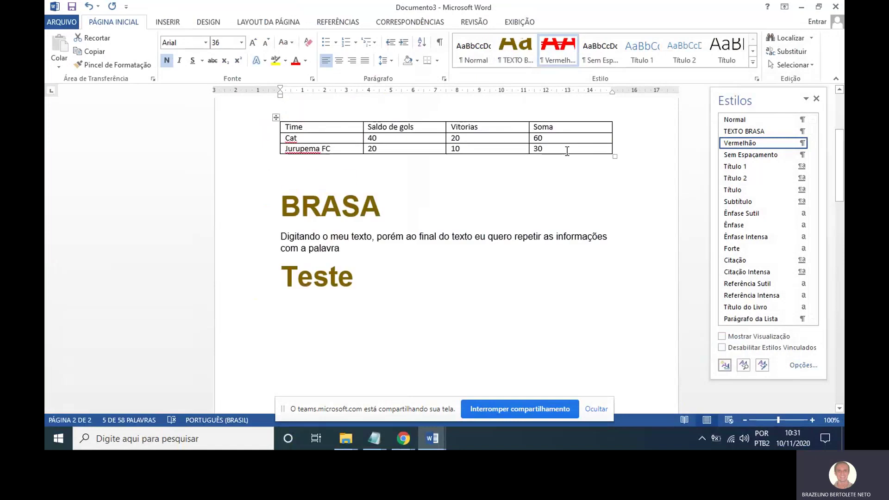
{"action": "scroll", "coordinate": [561, 135], "scroll_direction": "up", "scroll_amount": 3}
{"action": "scroll", "coordinate": [561, 135], "scroll_direction": "down", "scroll_amount": 4}
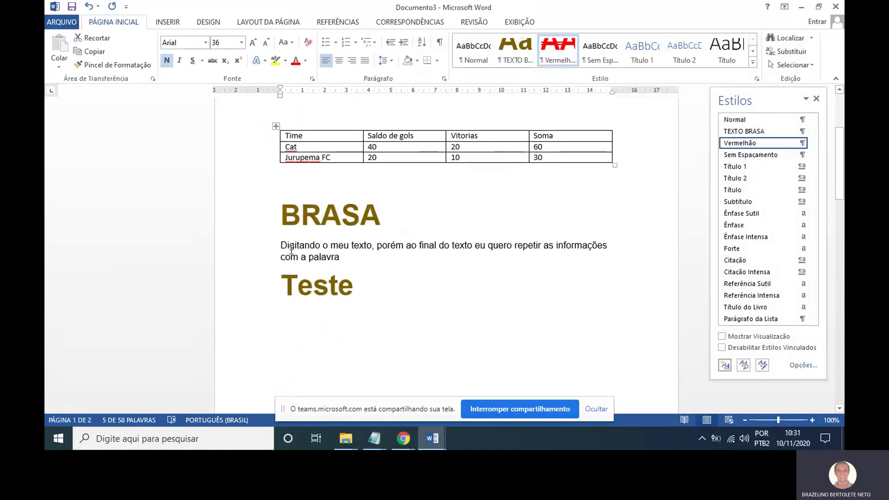
{"action": "left_click_drag", "start_coordinate": [280, 243], "coordinate": [347, 262]}
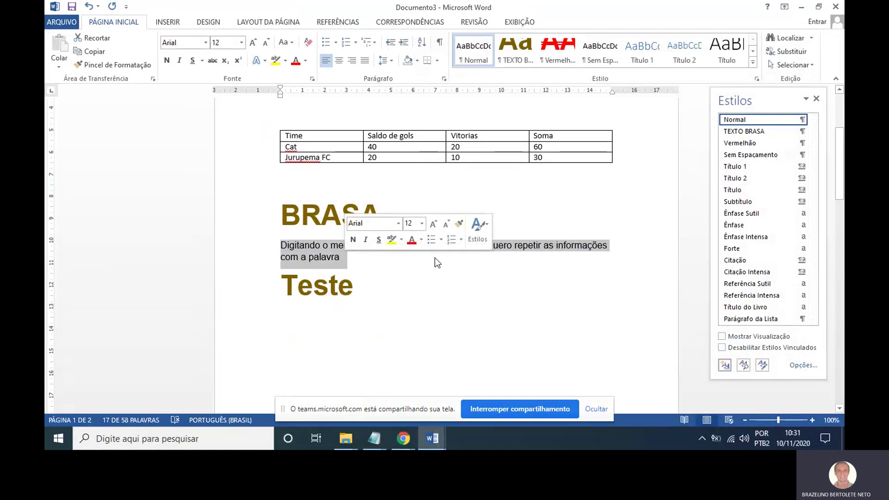
{"action": "left_click", "coordinate": [559, 56]}
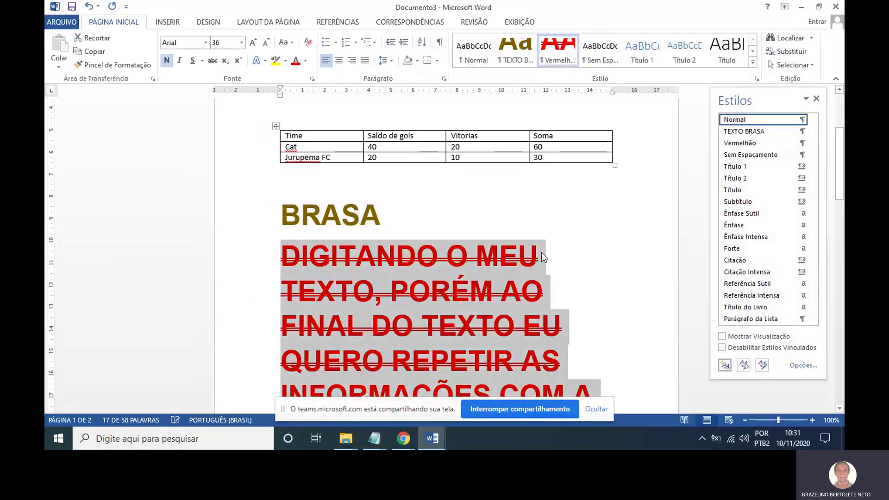
Place the cursor in the red heading on page 2 and review both pages.
{"action": "scroll", "coordinate": [541, 252], "scroll_direction": "down", "scroll_amount": 3}
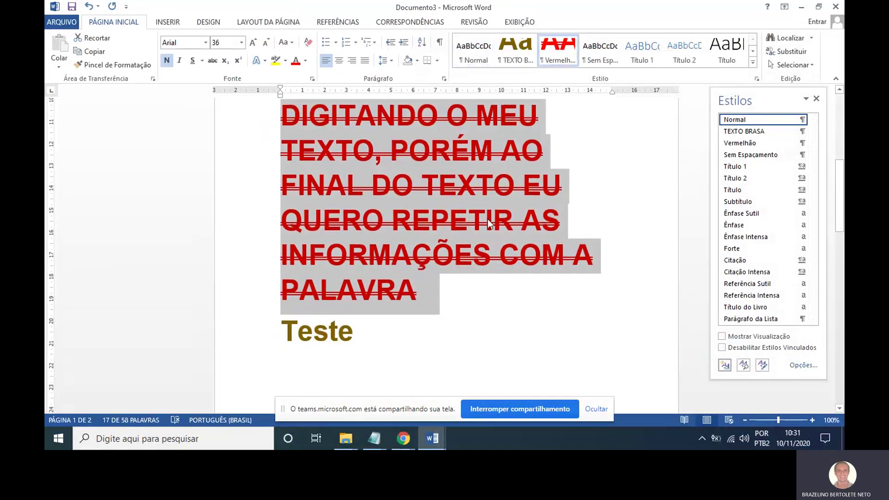
{"action": "scroll", "coordinate": [482, 233], "scroll_direction": "down", "scroll_amount": 10}
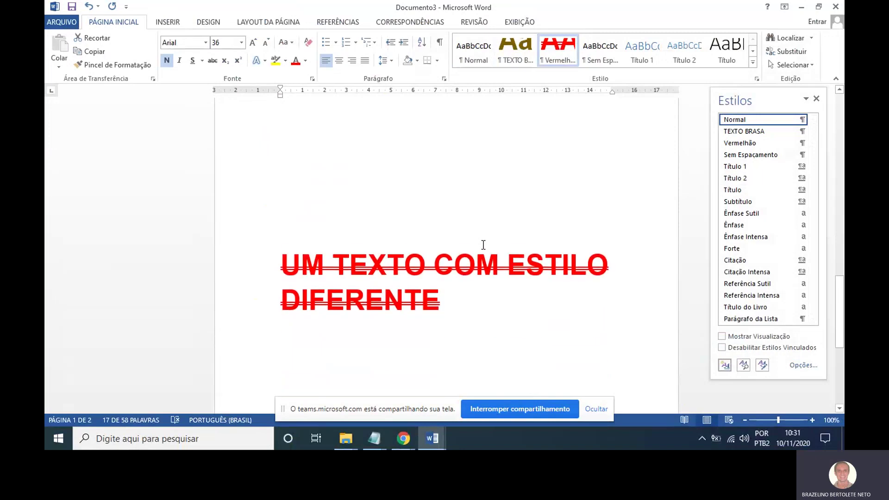
{"action": "left_click", "coordinate": [429, 247]}
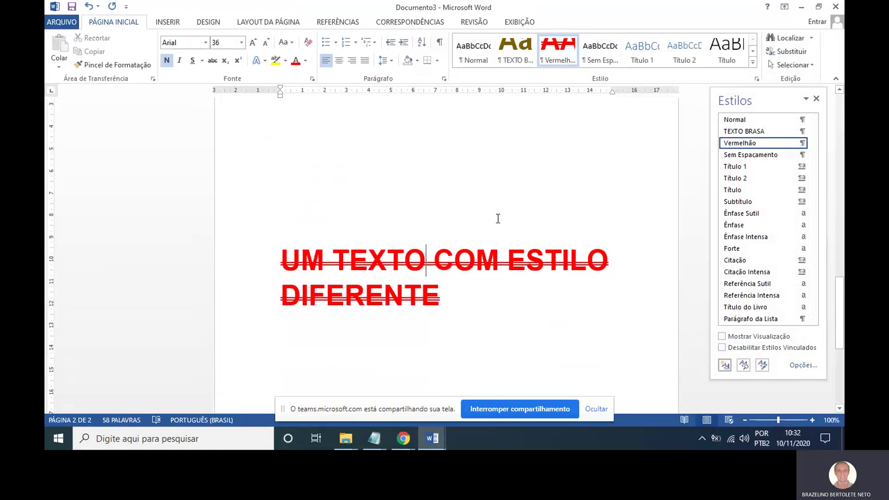
{"action": "scroll", "coordinate": [505, 227], "scroll_direction": "up", "scroll_amount": 5}
{"action": "scroll", "coordinate": [520, 251], "scroll_direction": "up", "scroll_amount": 5}
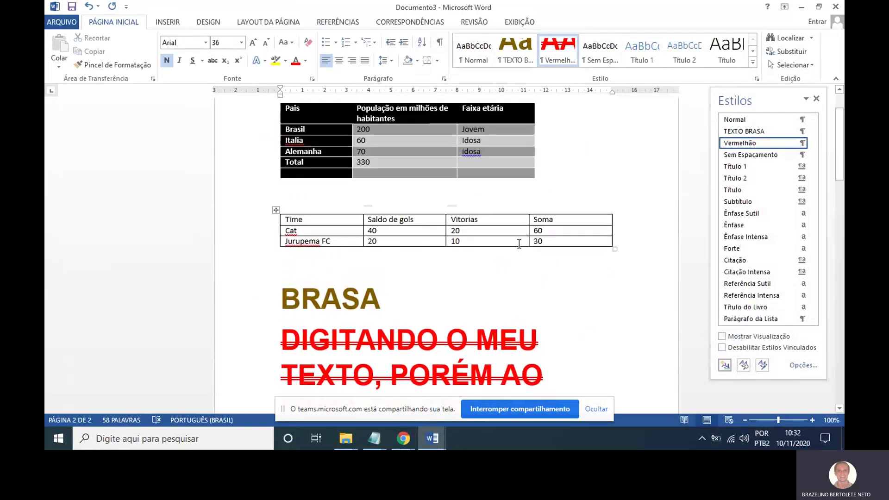
{"action": "scroll", "coordinate": [511, 251], "scroll_direction": "down", "scroll_amount": 10}
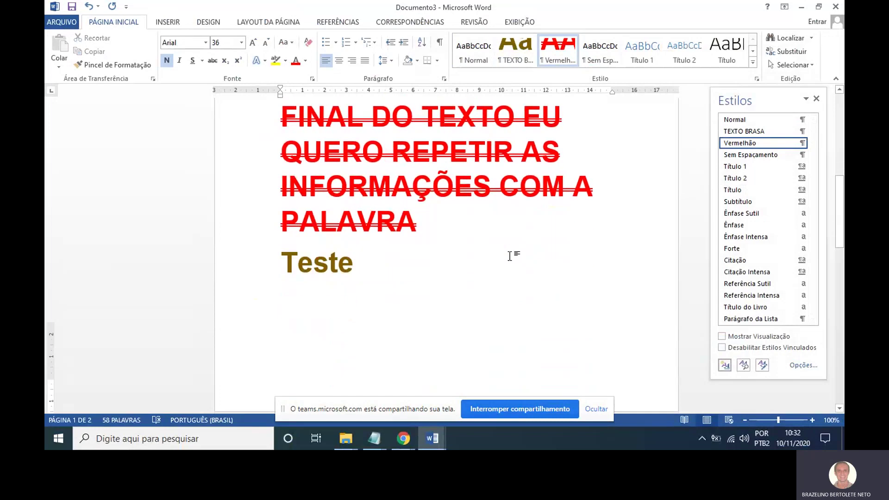
{"action": "scroll", "coordinate": [511, 254], "scroll_direction": "down", "scroll_amount": 3}
{"action": "scroll", "coordinate": [508, 245], "scroll_direction": "up", "scroll_amount": 2}
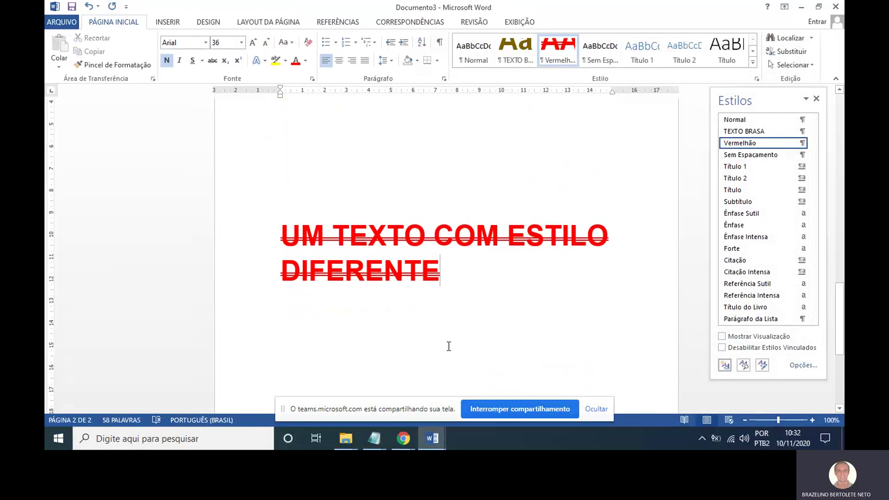
In Chrome, close the ETEC Taquaritinga article and the LOGO ETEC TAQUARITINGA image search tabs.
{"action": "mouse_move", "coordinate": [404, 438]}
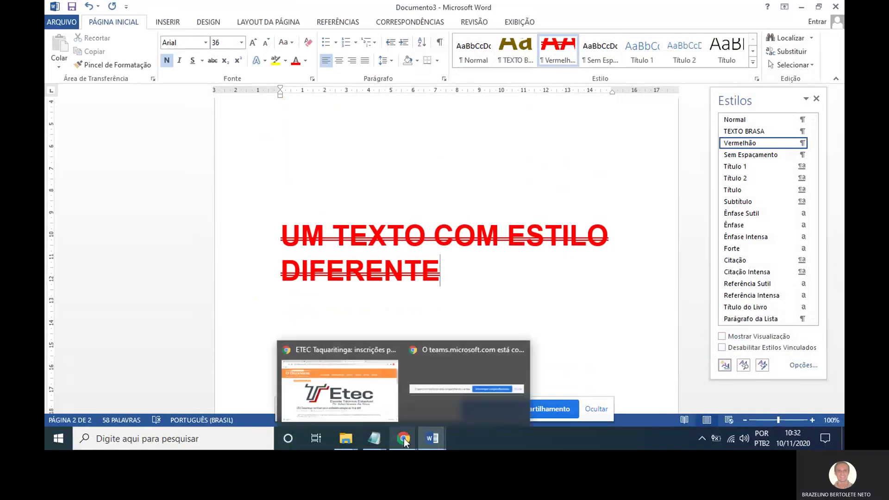
{"action": "left_click", "coordinate": [365, 401]}
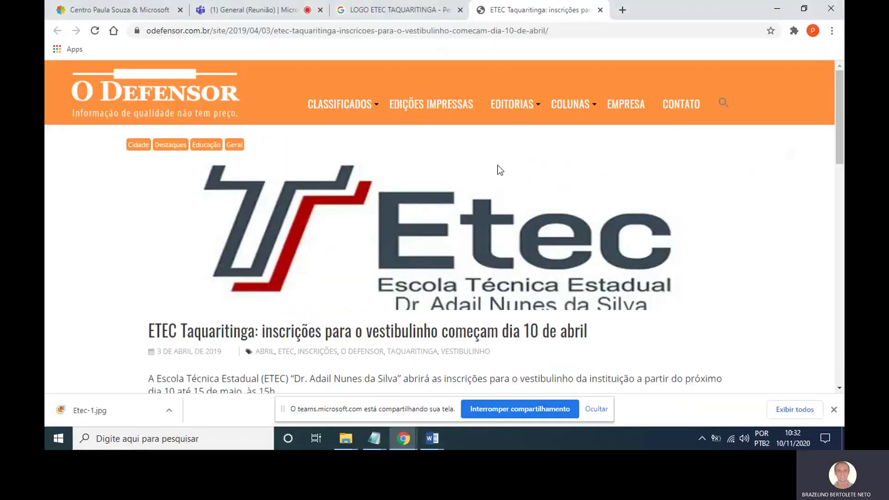
{"action": "left_click", "coordinate": [600, 9]}
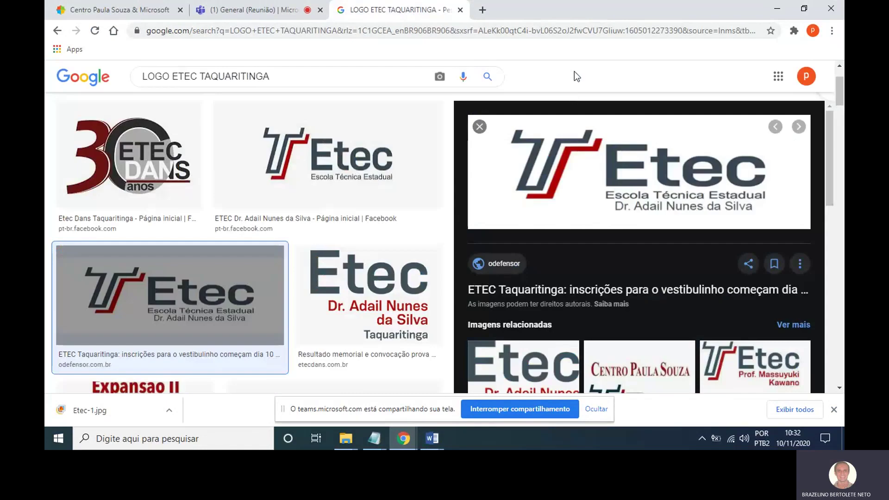
{"action": "left_click", "coordinate": [460, 9]}
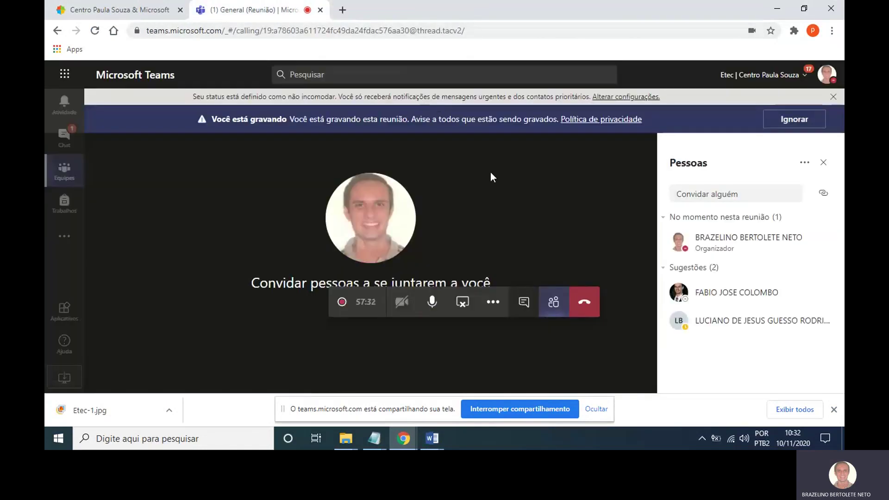